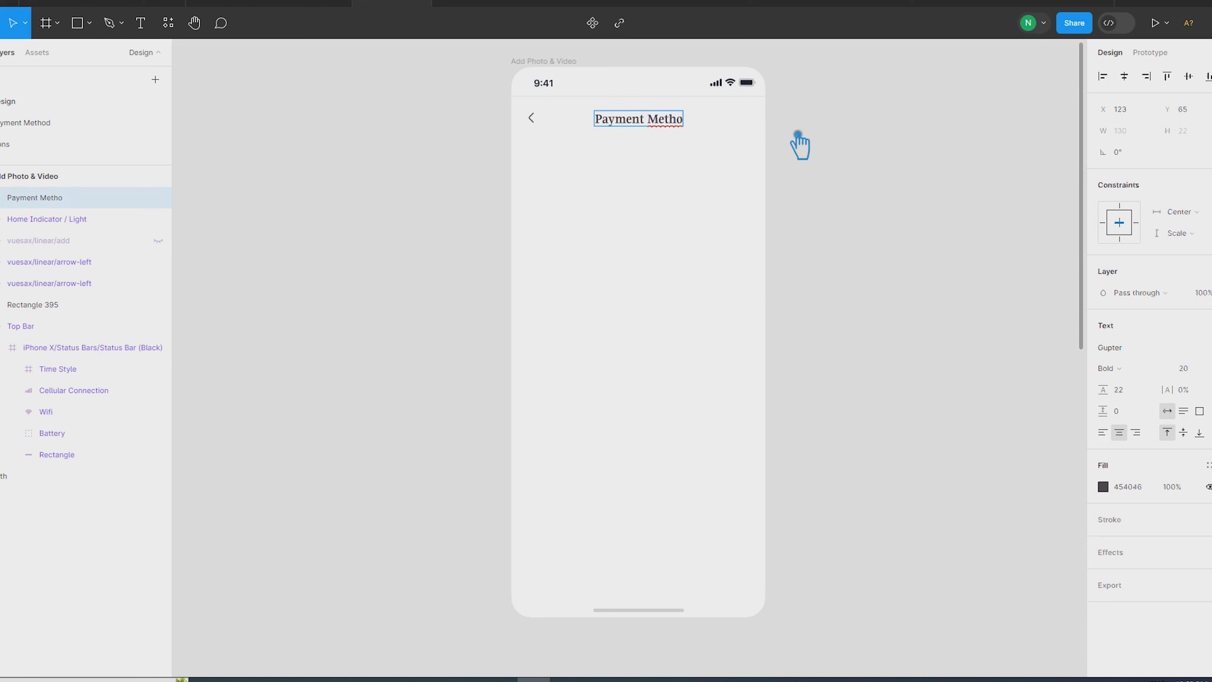
Complete the header title as "Payment Method" and center it horizontally in the phone frame.
text(d)
click(853, 139)
click(852, 139)
click(660, 124)
click(1125, 76)
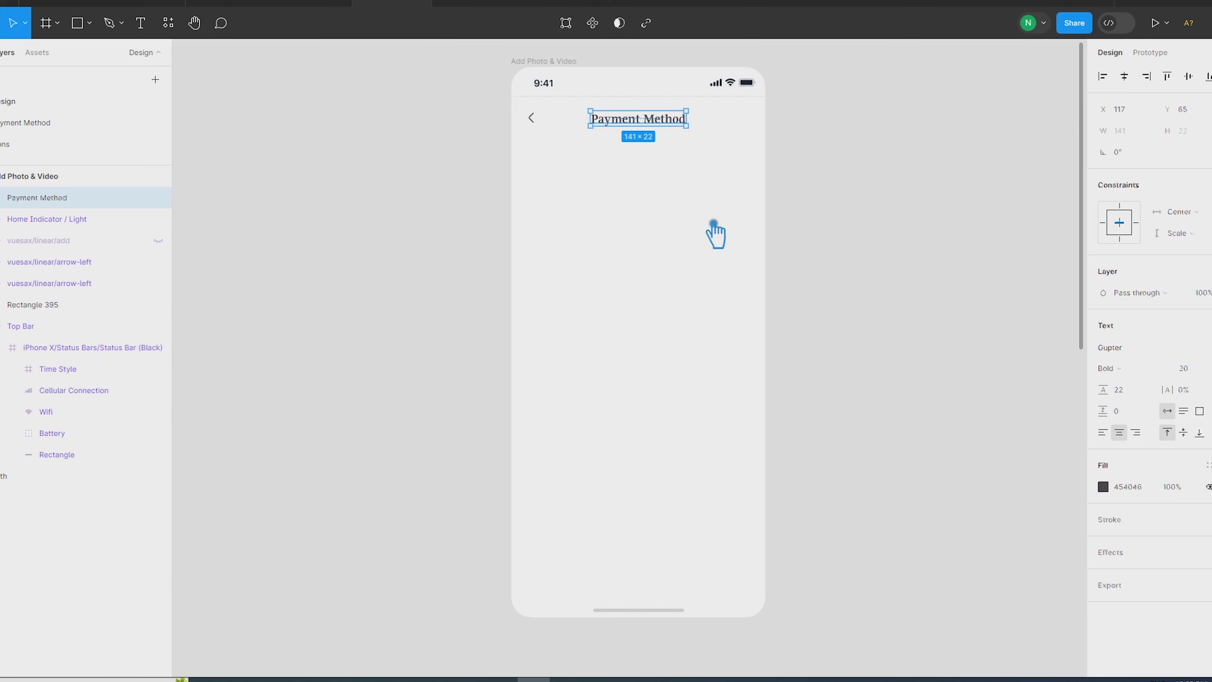
Combine the back arrow and the Payment Method title into one auto layout row.
shift+click(546, 123)
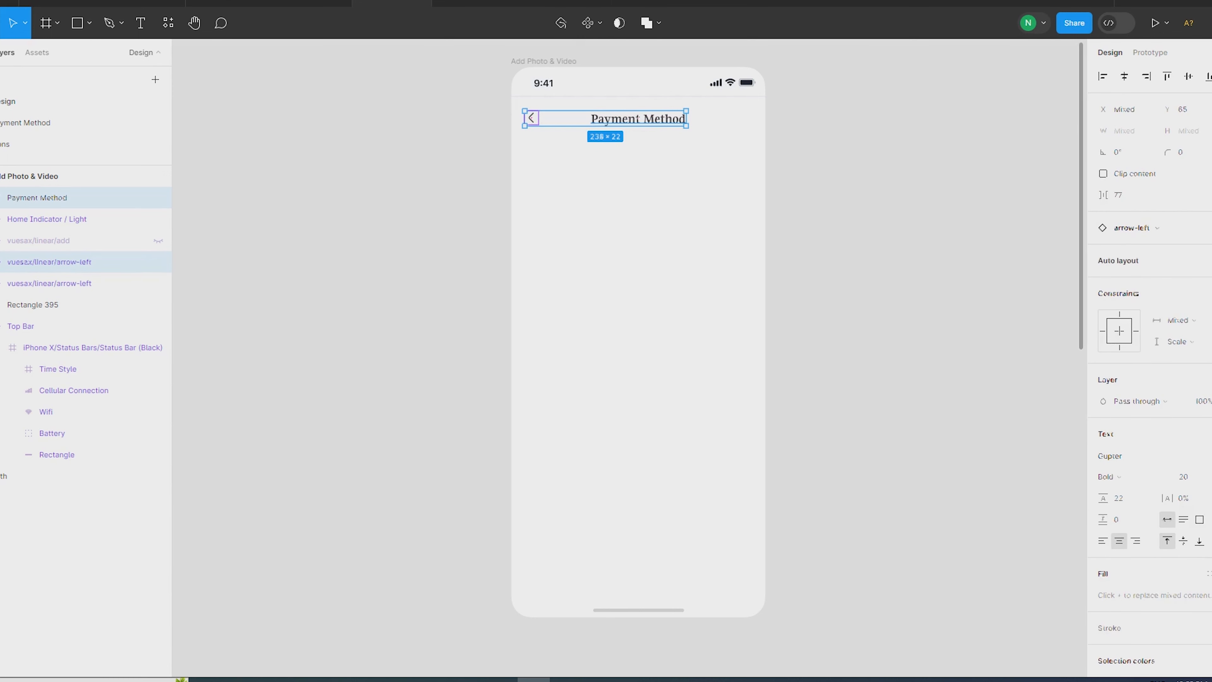
key(shift+a)
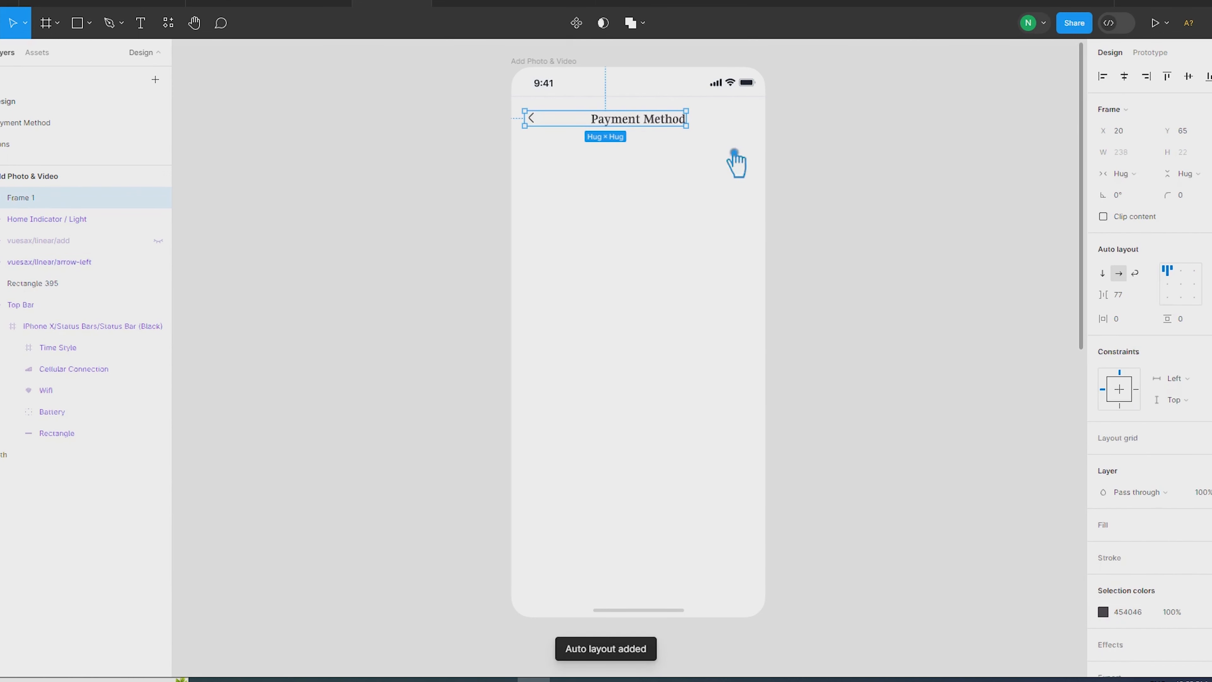
click(90, 23)
click(91, 52)
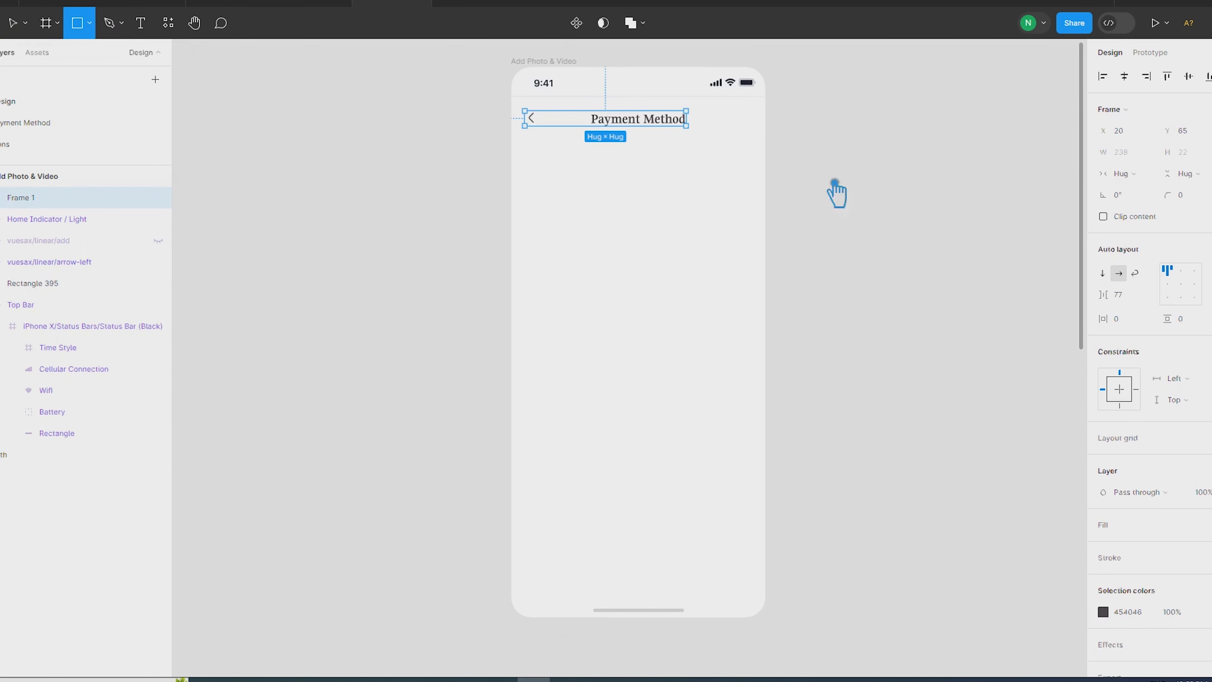
drag(767, 142, 512, 106)
key(ctrl+z)
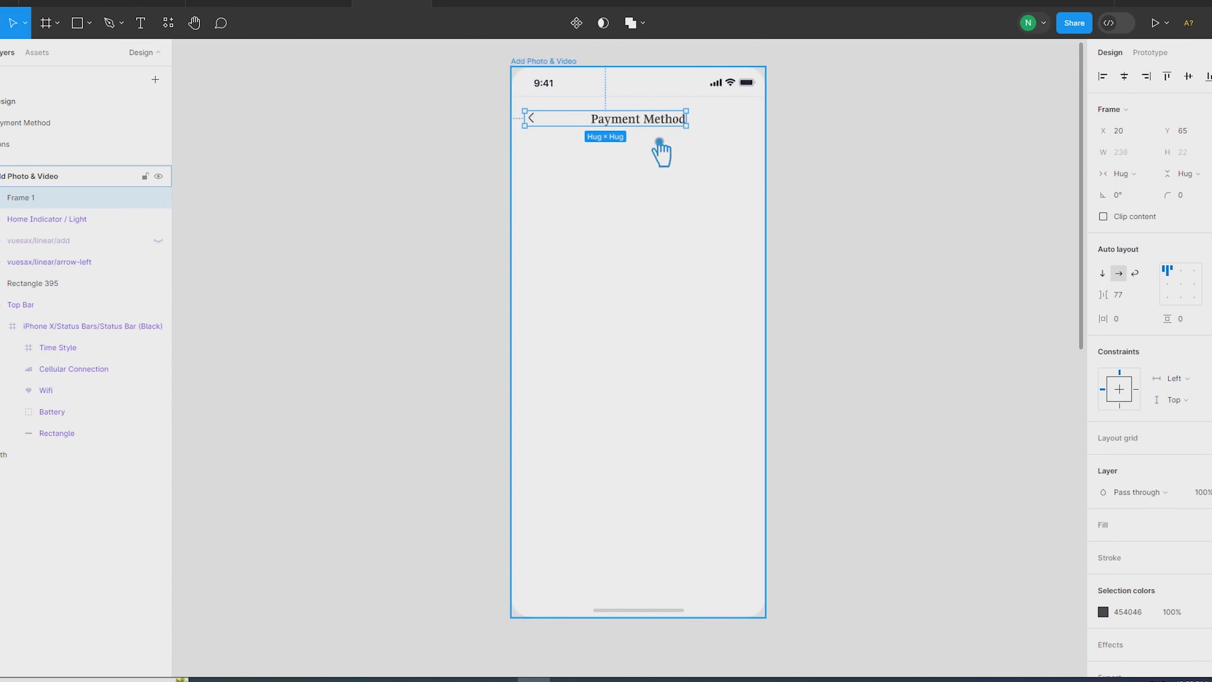
double_click(650, 123)
click(532, 119)
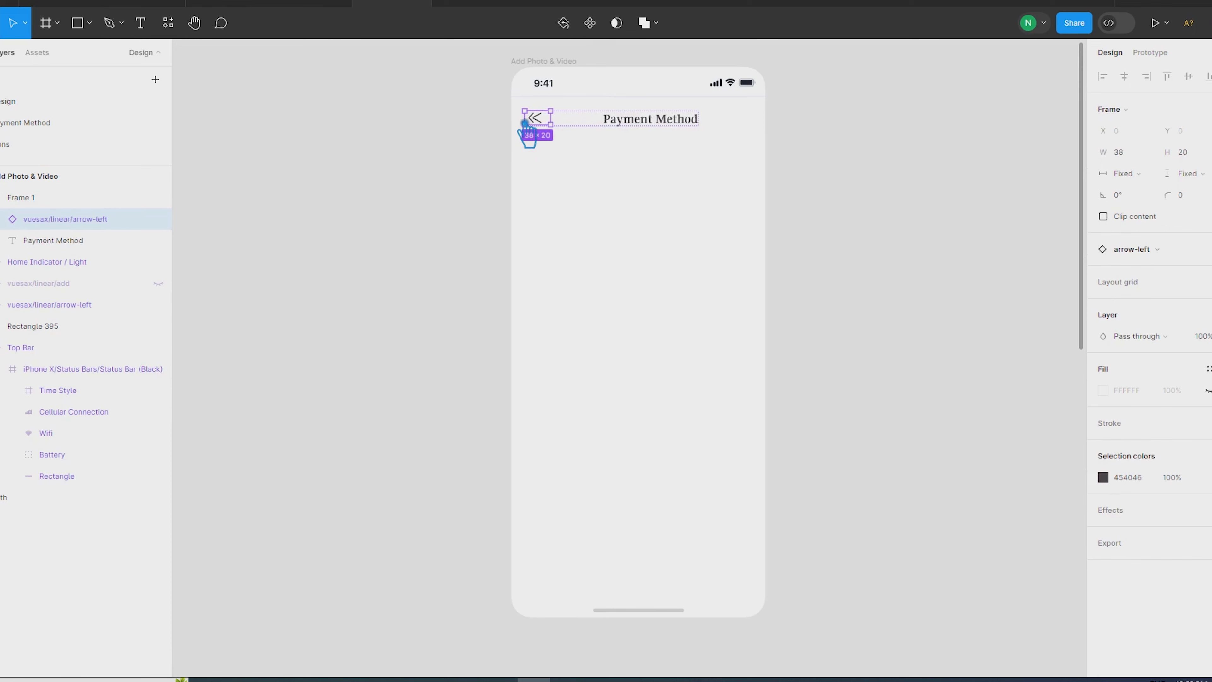
click(457, 182)
Draw a 375 × 63 rectangle directly below the status bar and send it behind the header row.
click(89, 23)
click(72, 51)
mouse_move(767, 140)
mouse_down()
mouse_move(684, 115)
mouse_move(523, 102)
mouse_up()
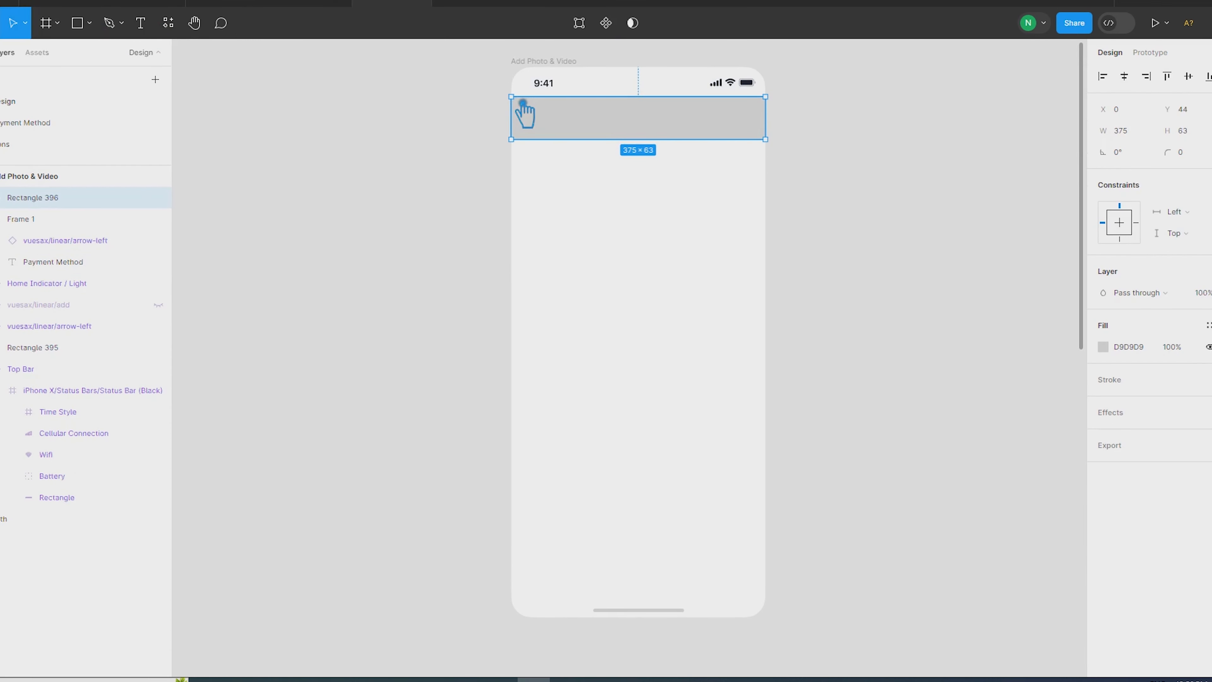
key(bracketleft)
shift+click(642, 122)
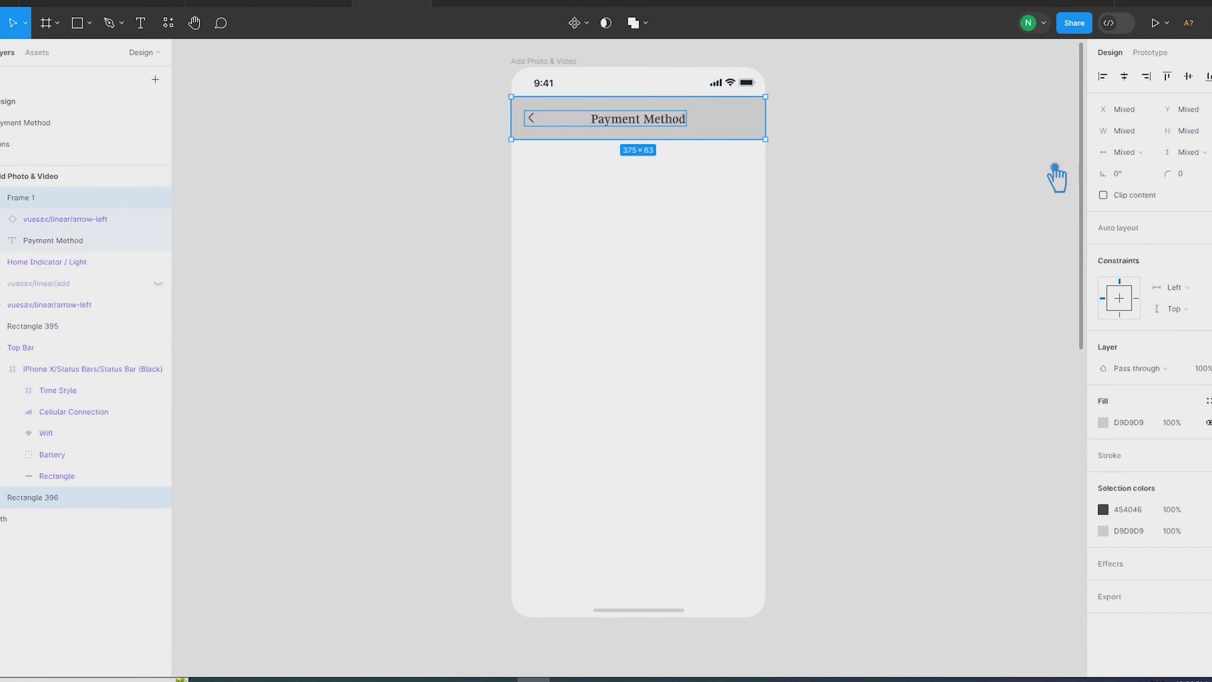
click(859, 129)
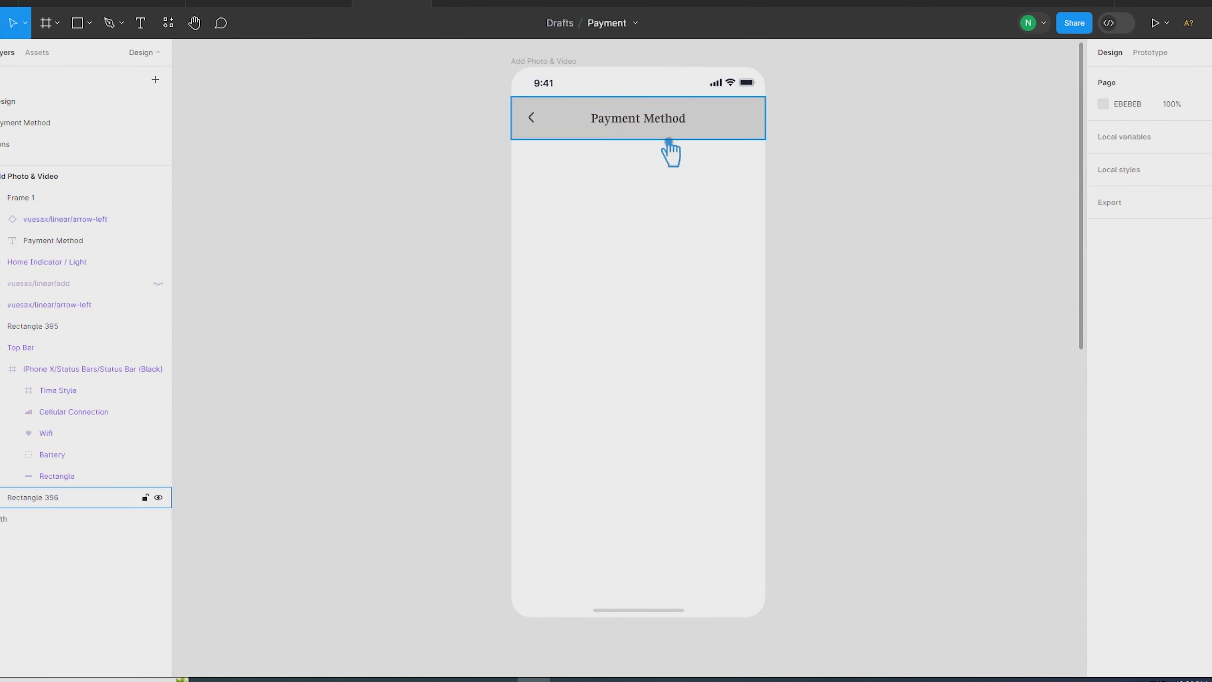
Move the header row with the arrow and title up to Y 59.
click(667, 122)
key(alt)
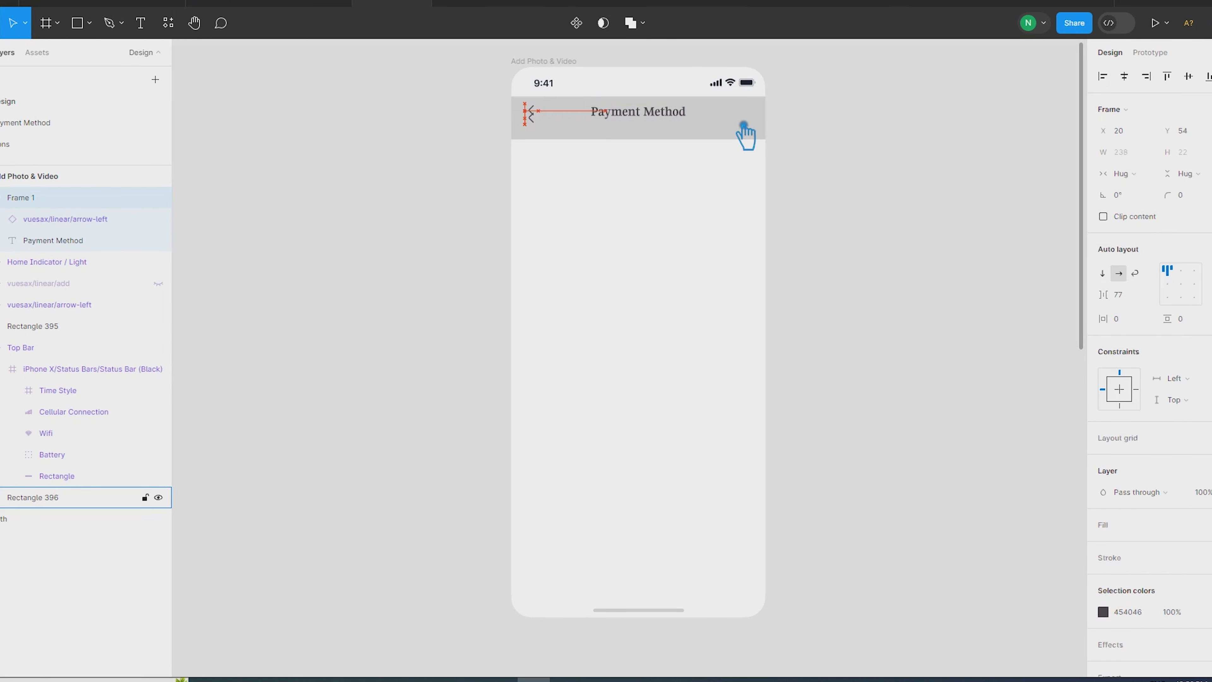
key(Up)
key(Up)
key(Up)
key(Up)
key(Up)
Set the height of the header background rectangle to 52.
click(744, 126)
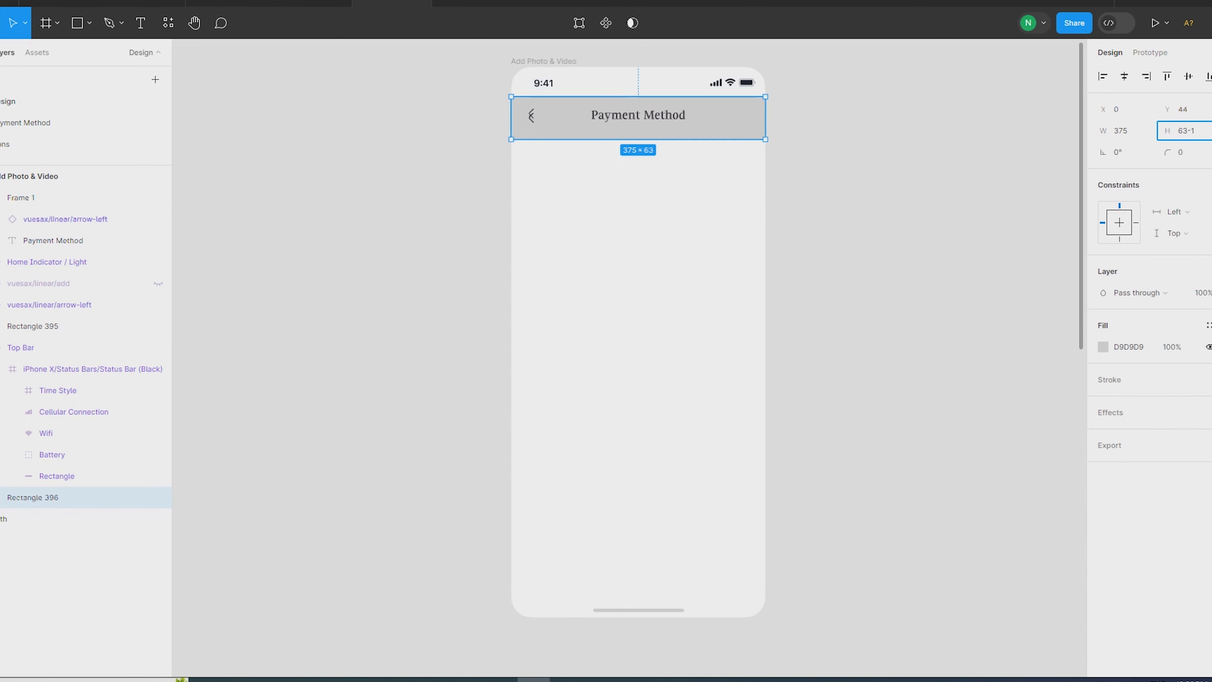
text(3)
key(Return)
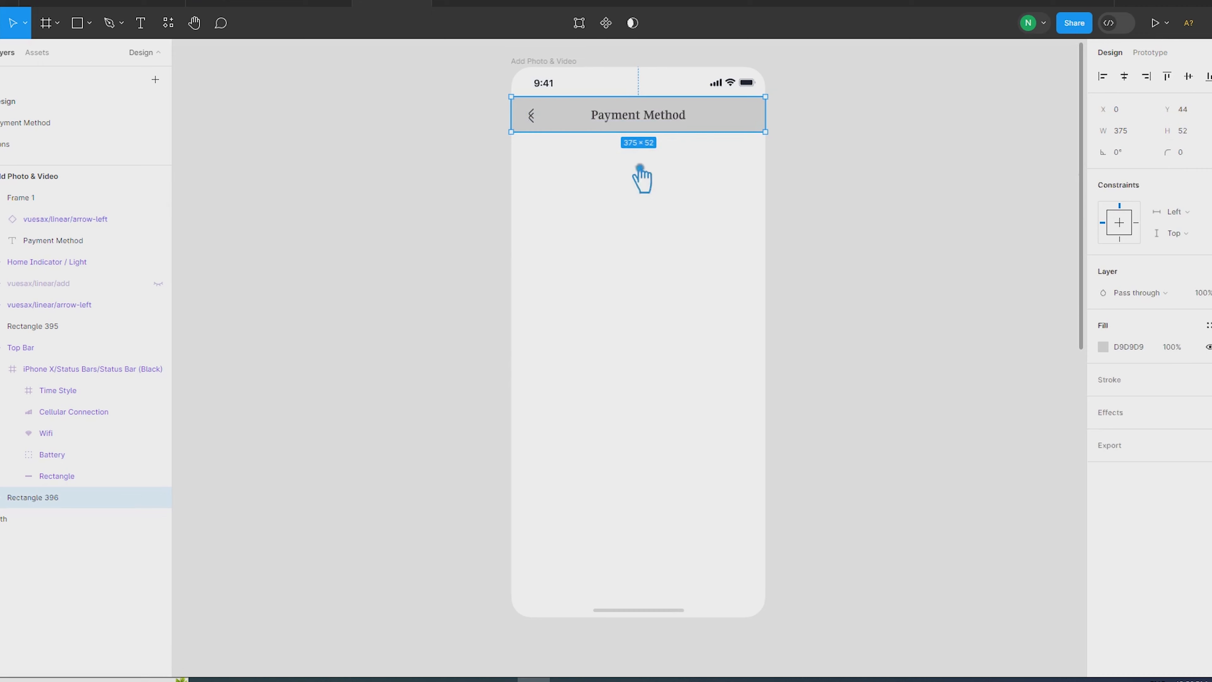
click(630, 172)
Delete the duplicate back arrow overlapping the one in the header row.
double_click(544, 116)
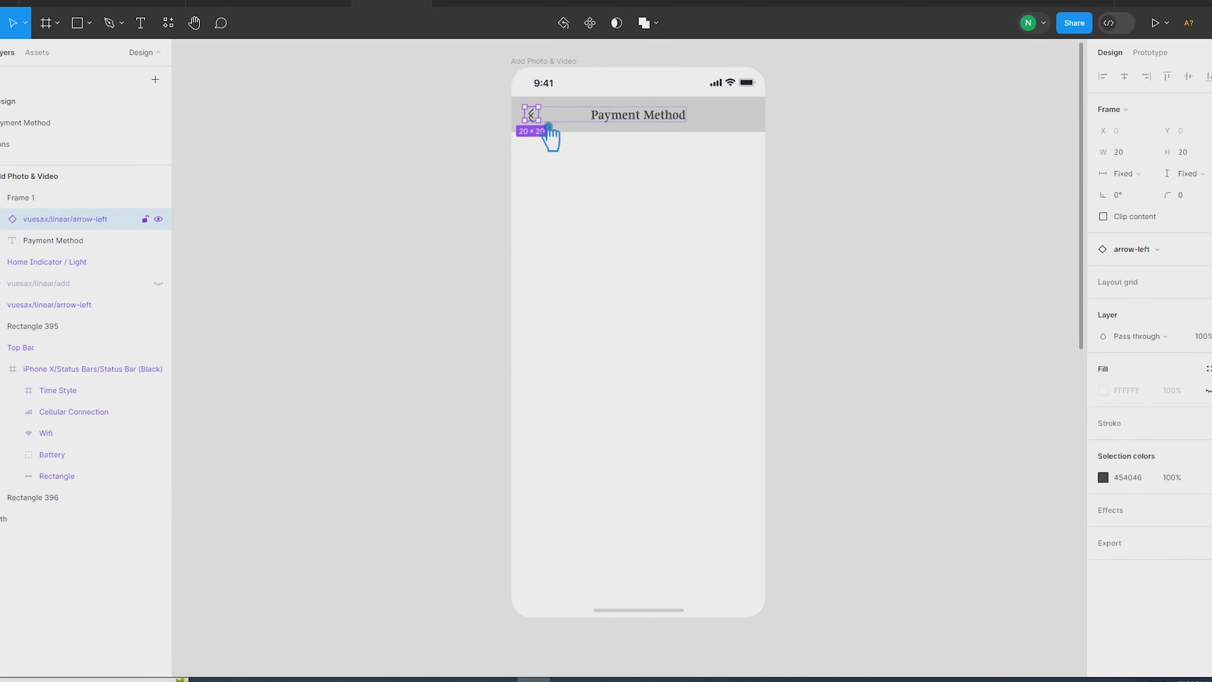
click(551, 143)
scroll(471, 174, up, 10)
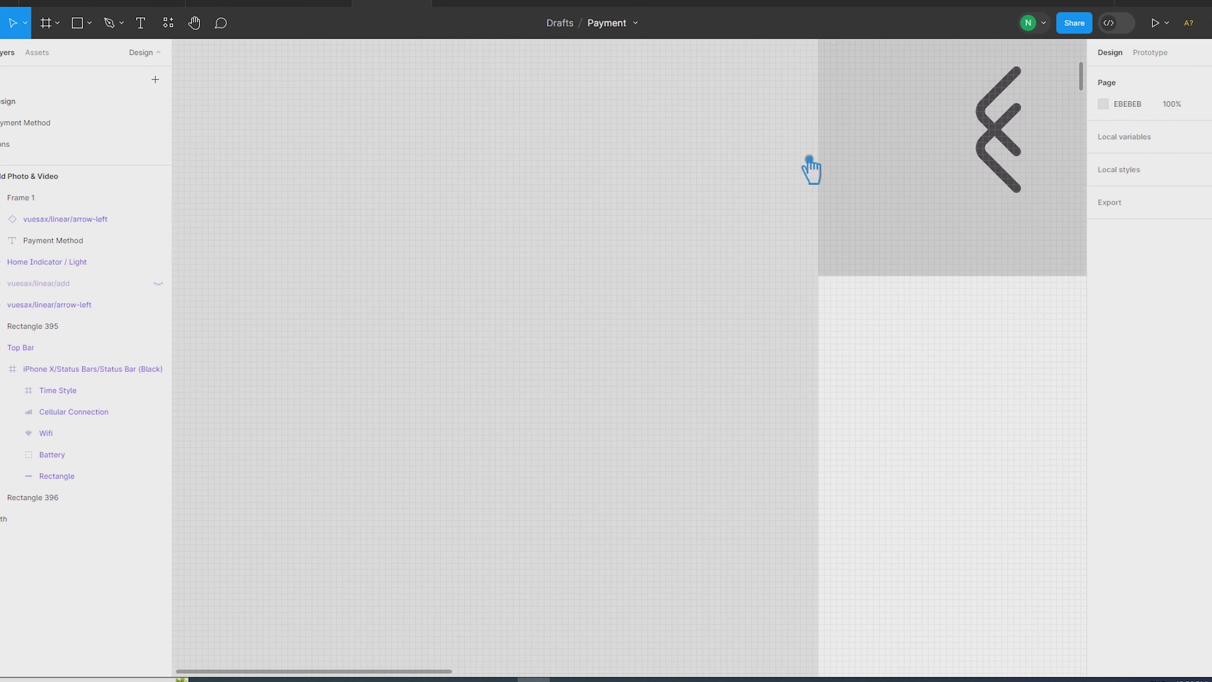
click(1021, 191)
key(Delete)
scroll(689, 234, down, 10)
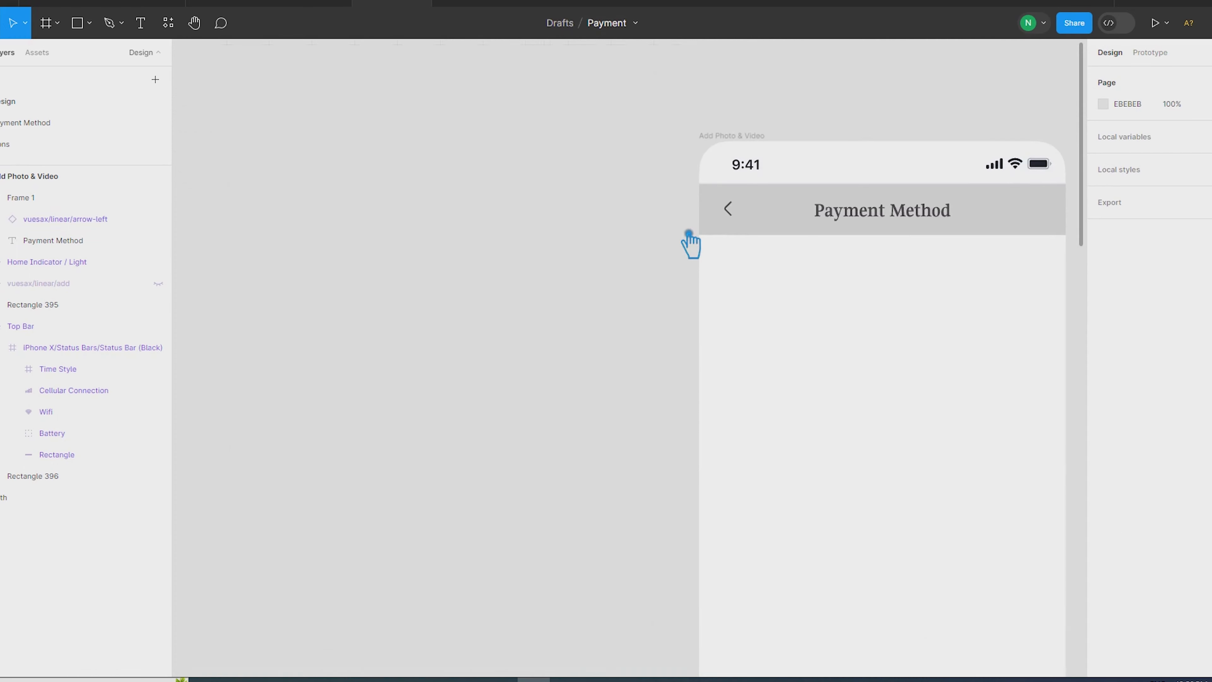
Wrap the header row and its background rectangle together in an auto layout frame.
scroll(689, 234, down, 4)
click(764, 220)
click(891, 252)
drag(907, 263, 840, 243)
click(726, 197)
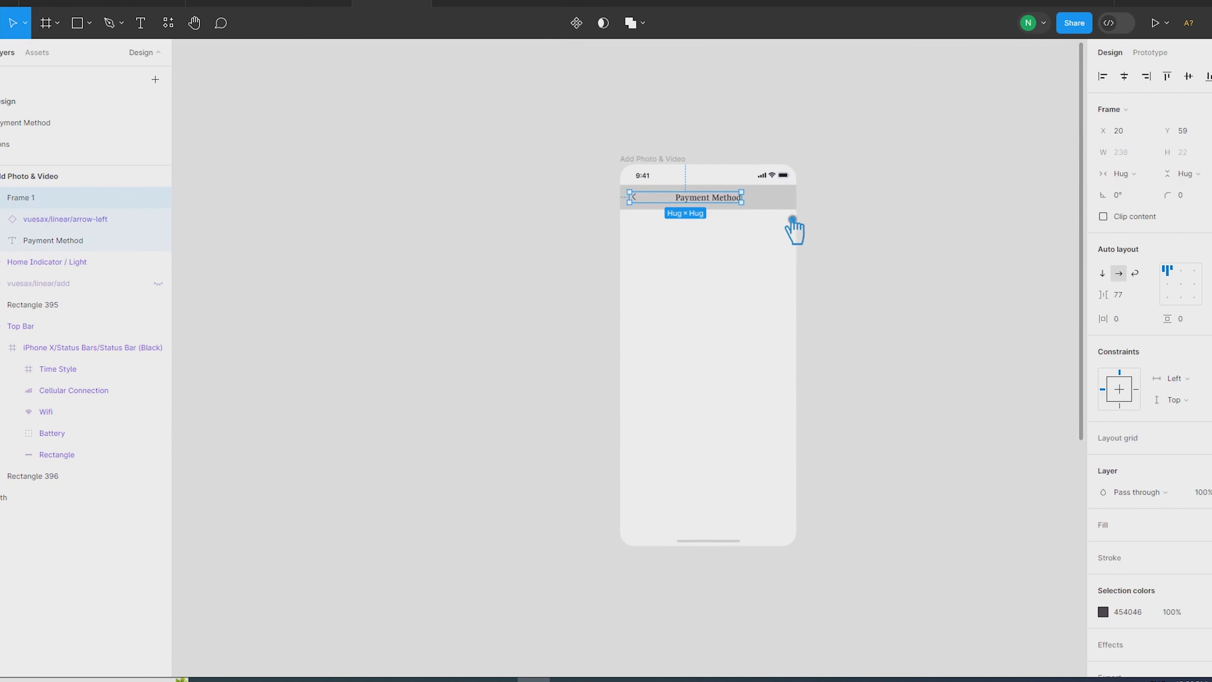
shift+click(789, 209)
key(shift+a)
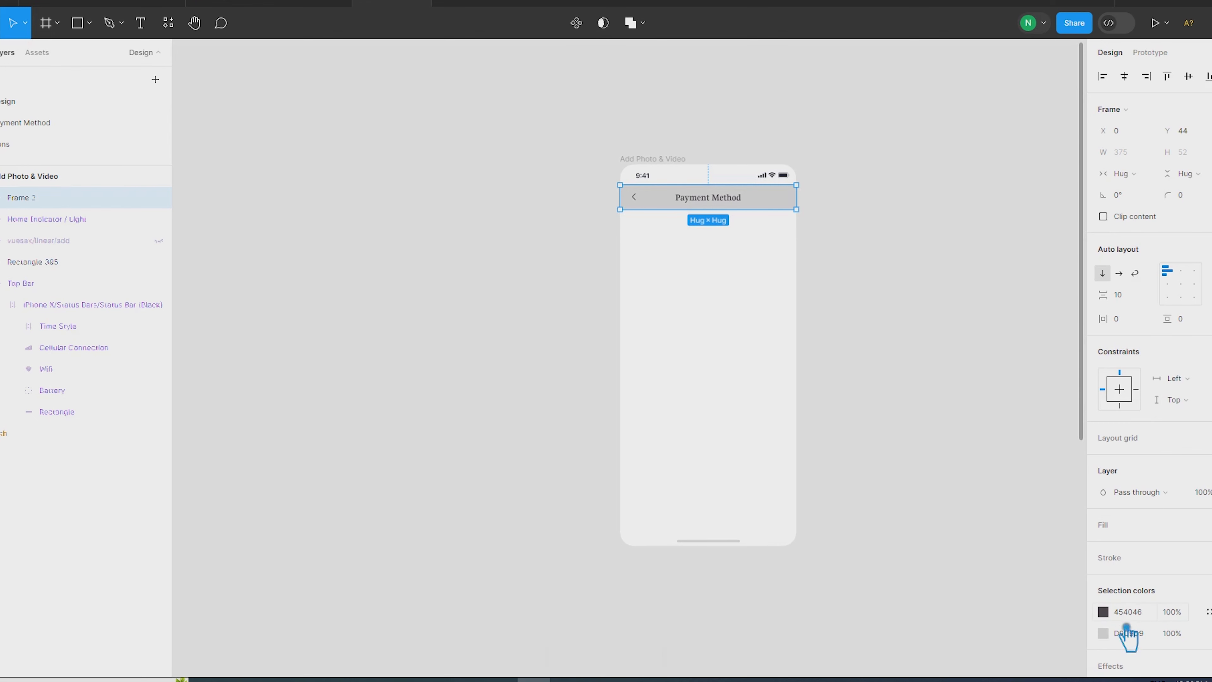
Change the header background's grey D9D9D9 color to white FFFFFF.
click(1104, 633)
drag(1038, 429, 915, 300)
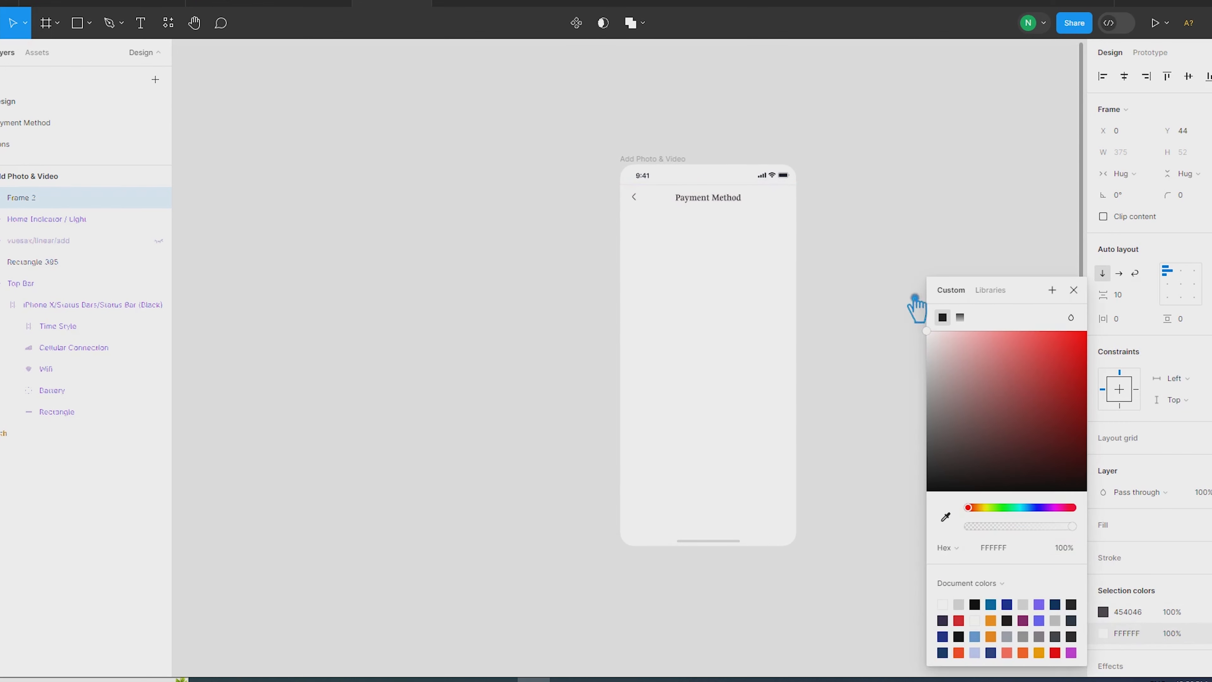
click(1085, 291)
Set the phone frame's fill to light grey F5F5F5.
click(792, 362)
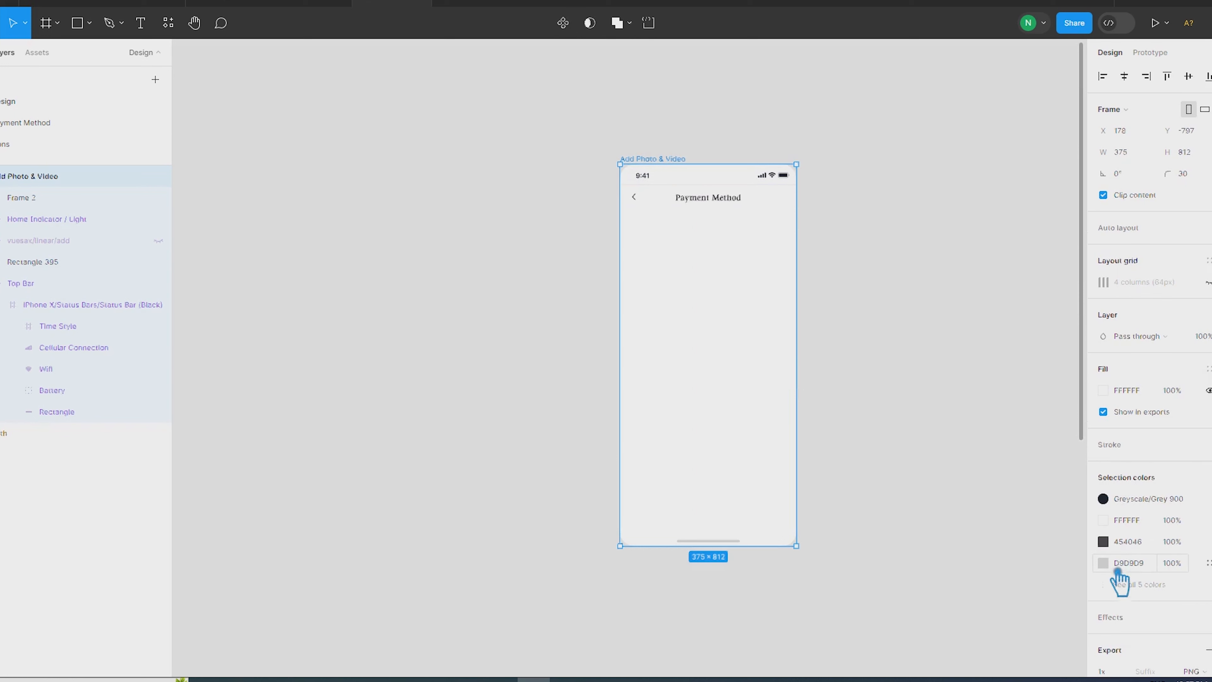
click(1103, 390)
mouse_move(936, 354)
mouse_down()
mouse_move(927, 340)
mouse_move(953, 366)
mouse_move(939, 349)
mouse_up()
click(1055, 507)
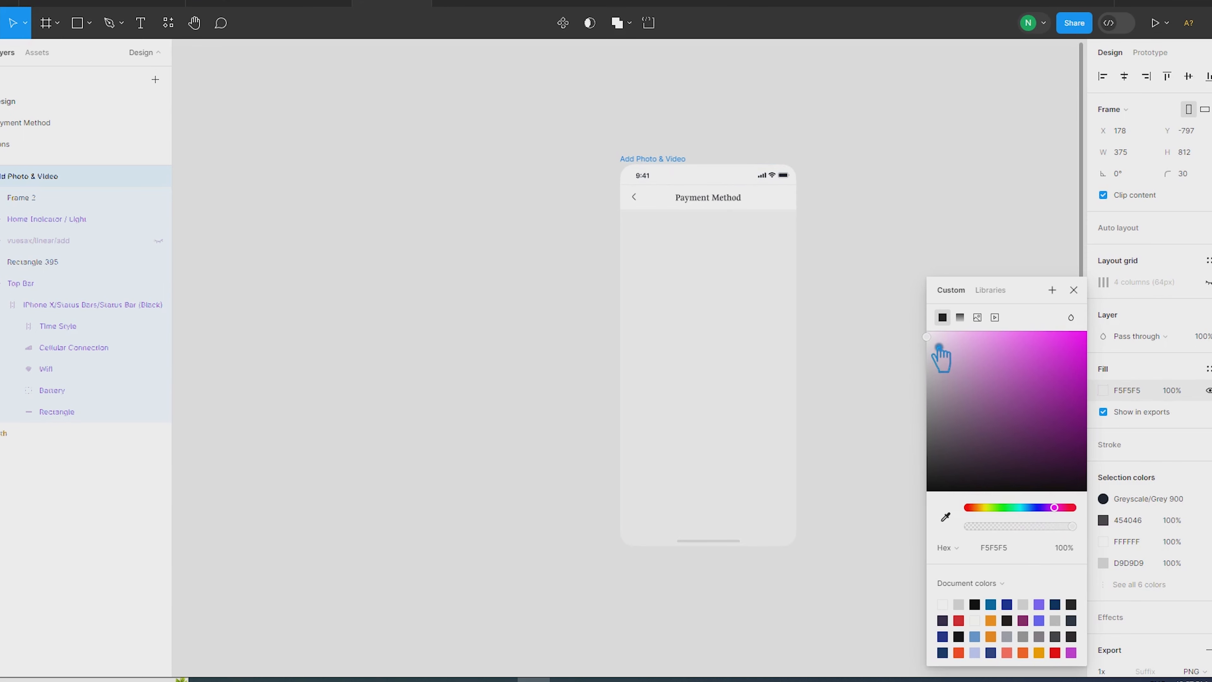
click(908, 378)
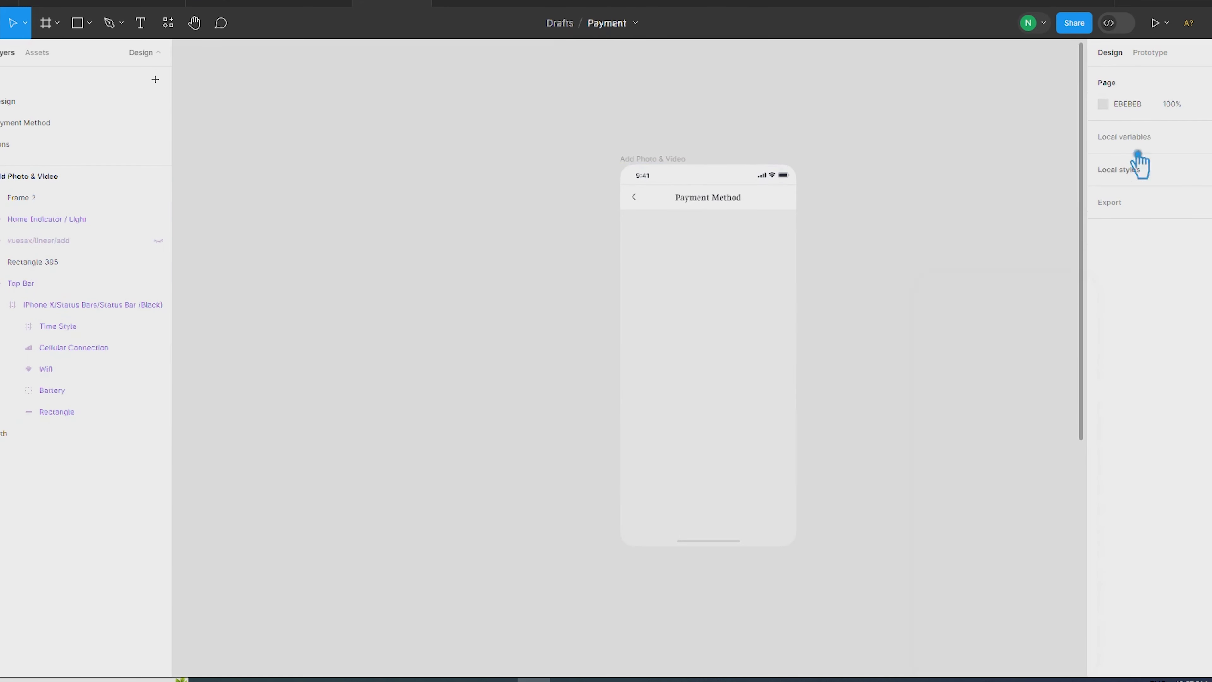
Set the page background color to E9E9EB.
click(1115, 110)
drag(971, 140, 930, 126)
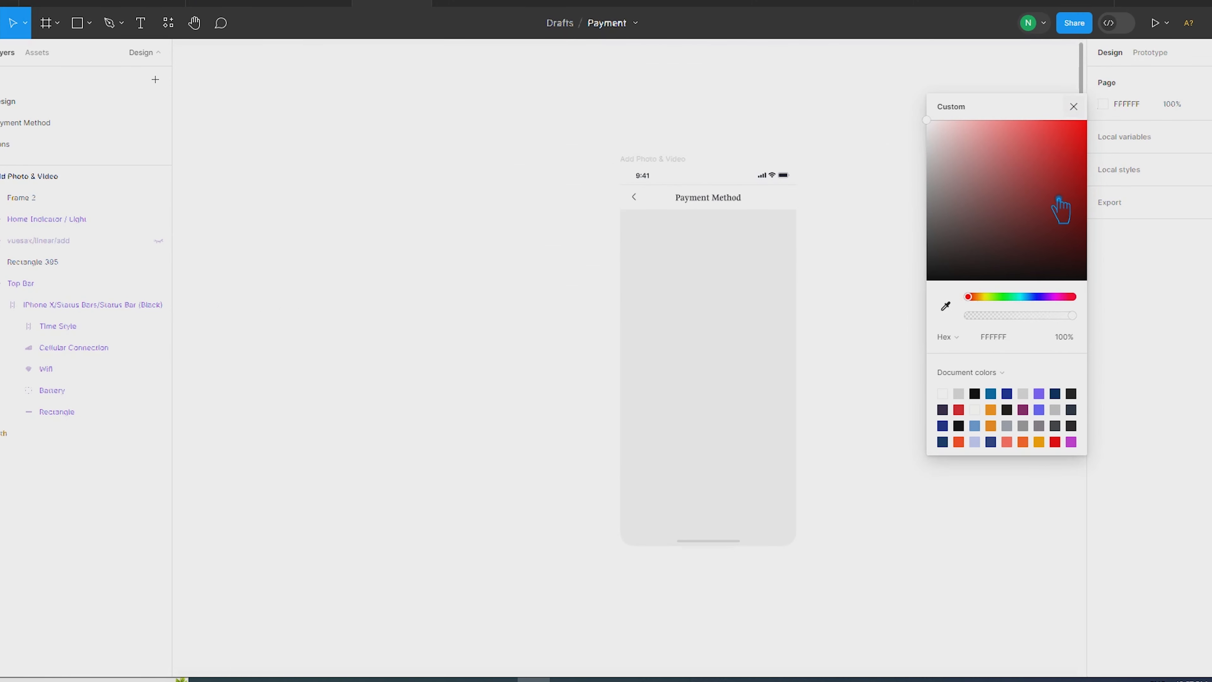
drag(940, 128, 943, 136)
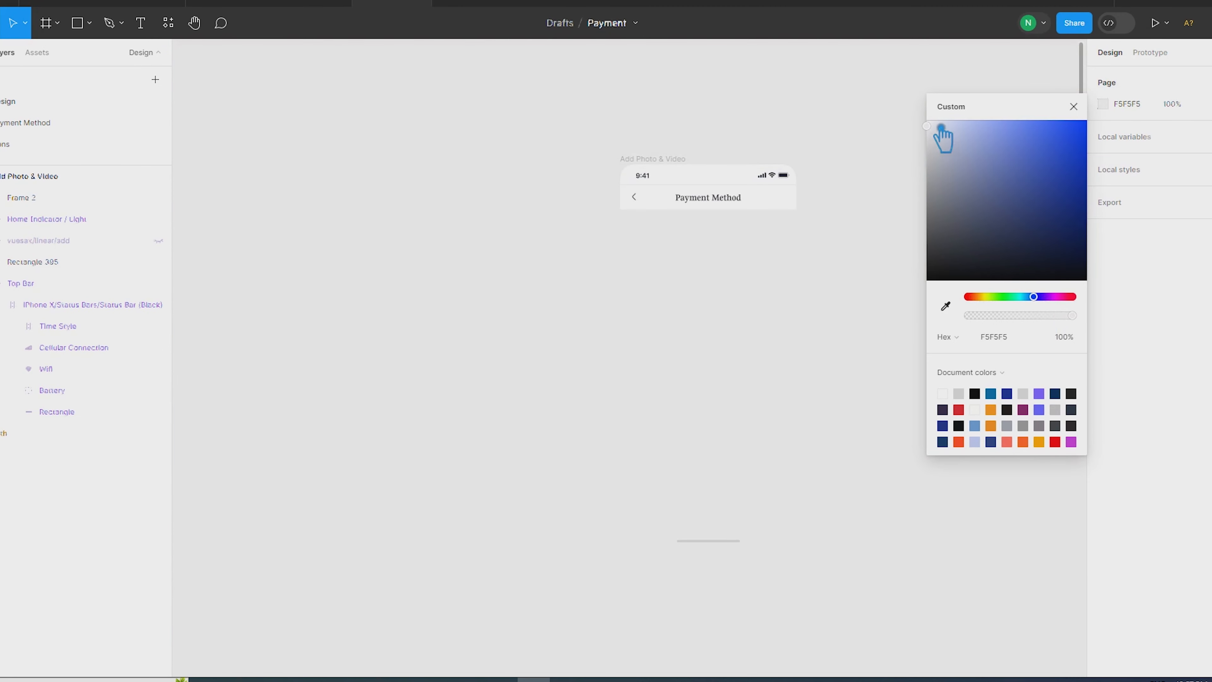
drag(941, 127, 941, 143)
click(896, 144)
scroll(931, 340, right, 3)
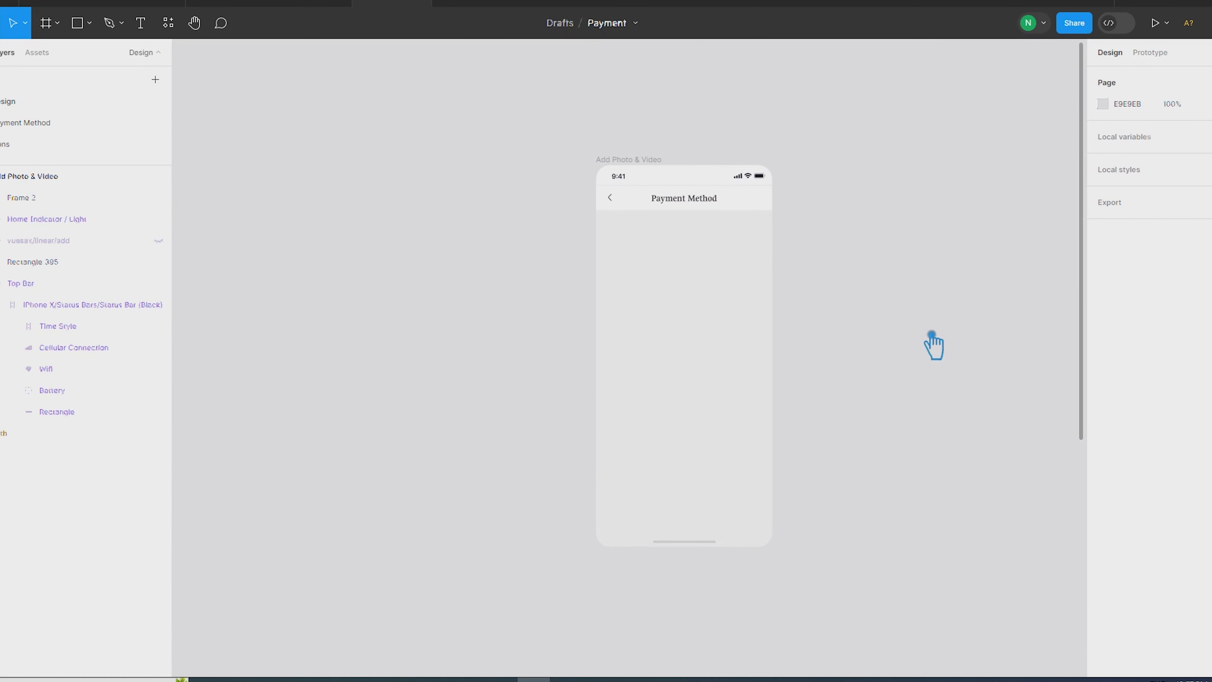
click(693, 204)
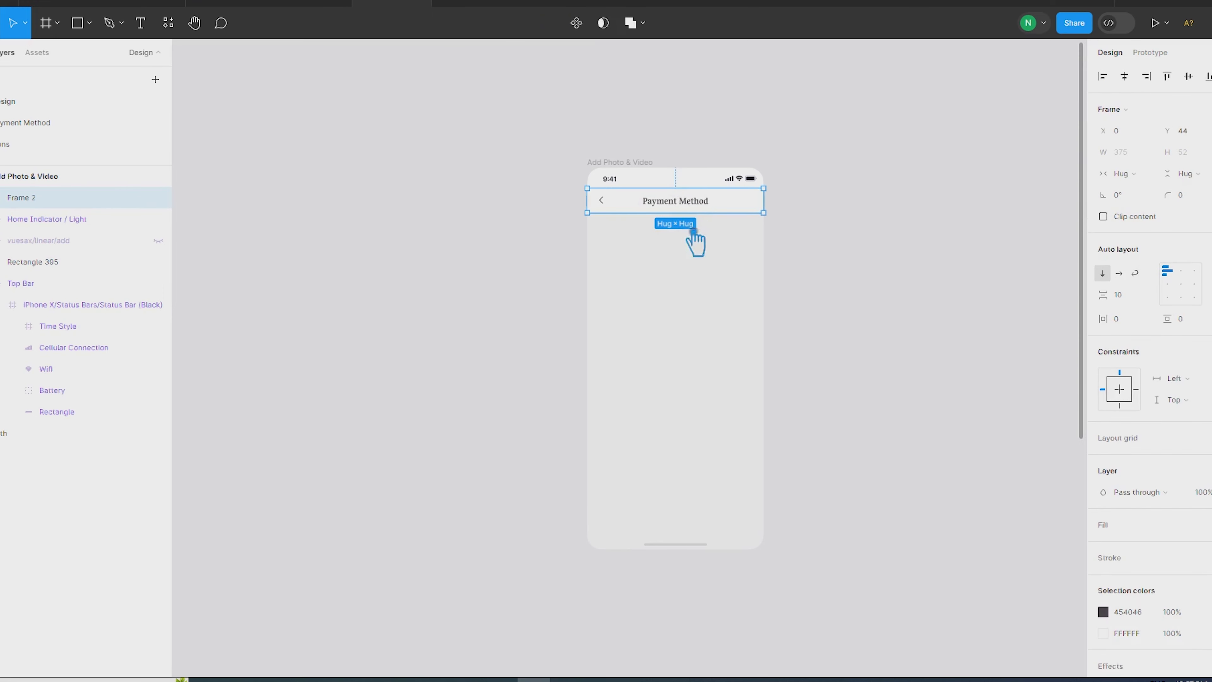
click(797, 248)
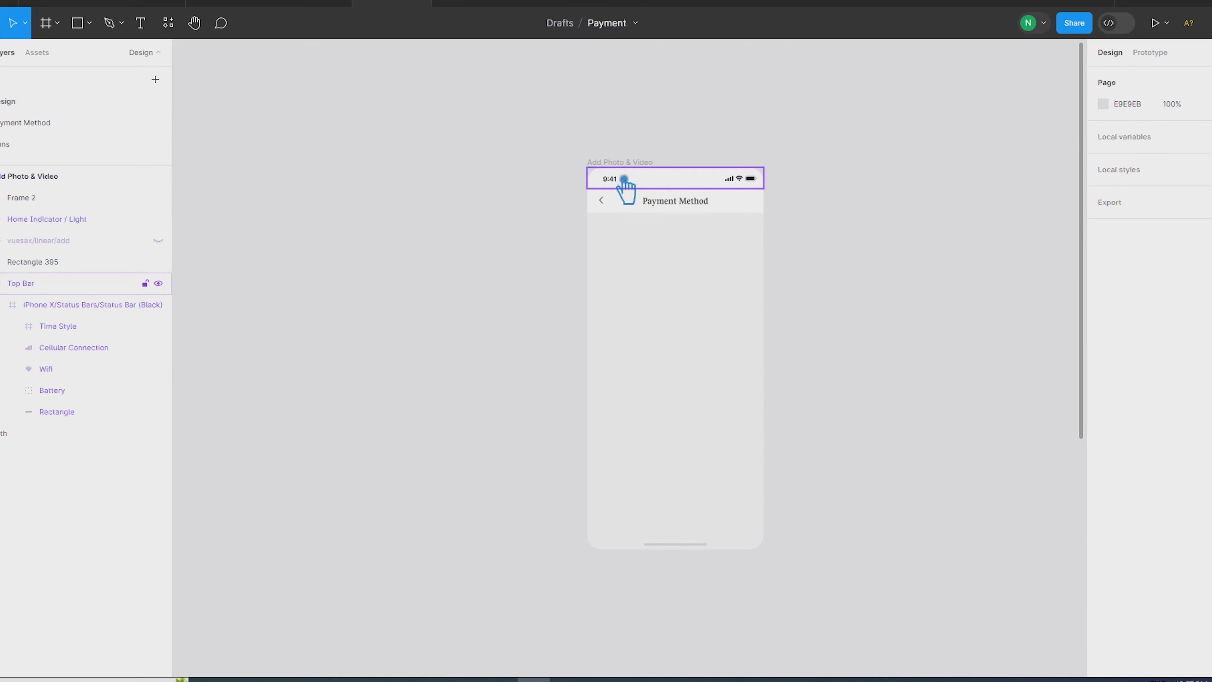
ctrl+click(608, 207)
click(525, 206)
Copy the size 48 Visa component from the Payment Method page and paste it into the phone frame on the Design page.
click(38, 125)
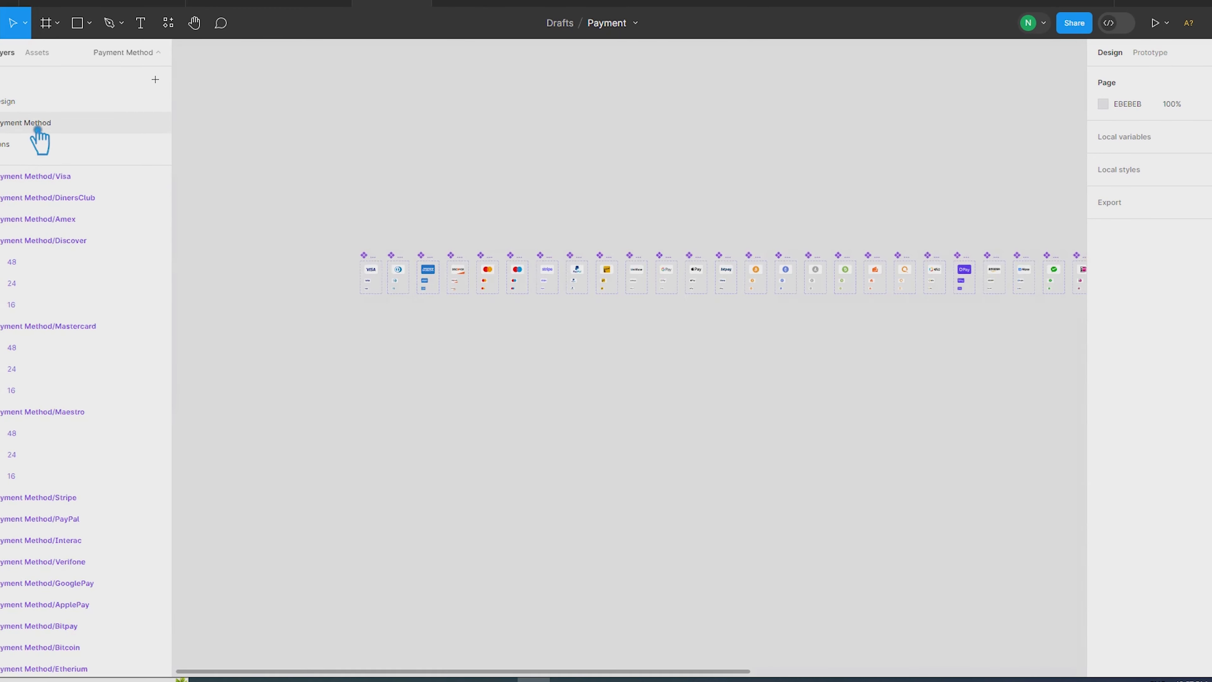
scroll(363, 466, up, 10)
scroll(582, 248, down, 5)
click(621, 222)
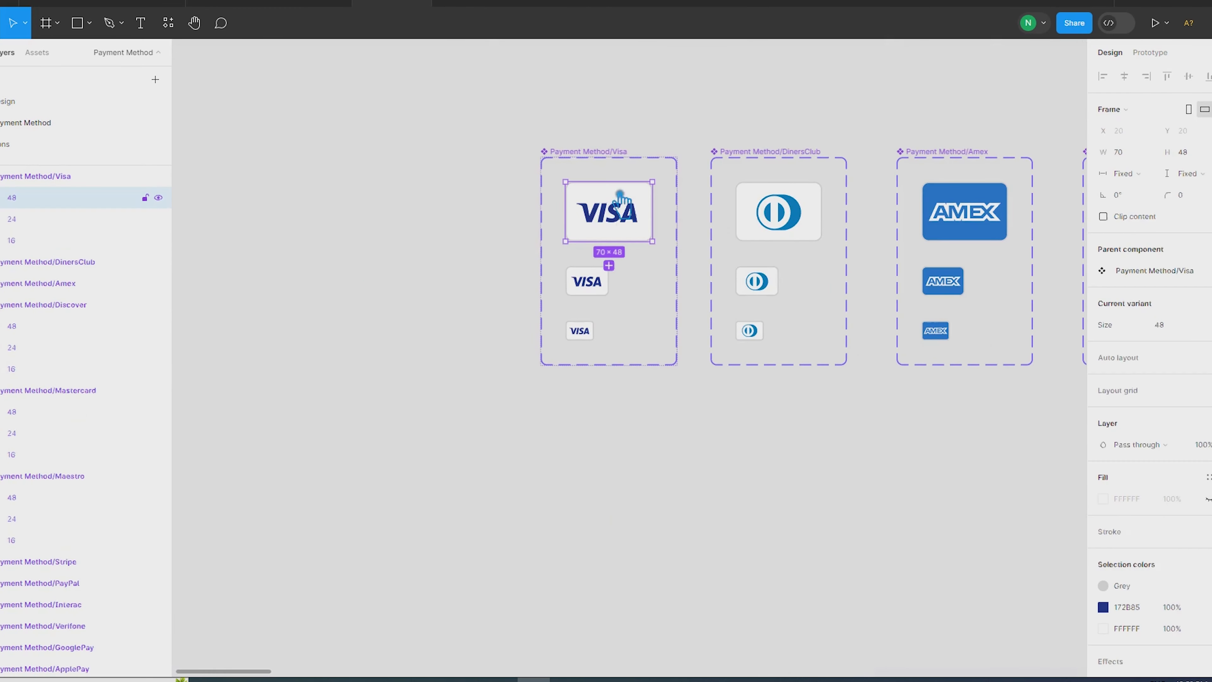
click(48, 104)
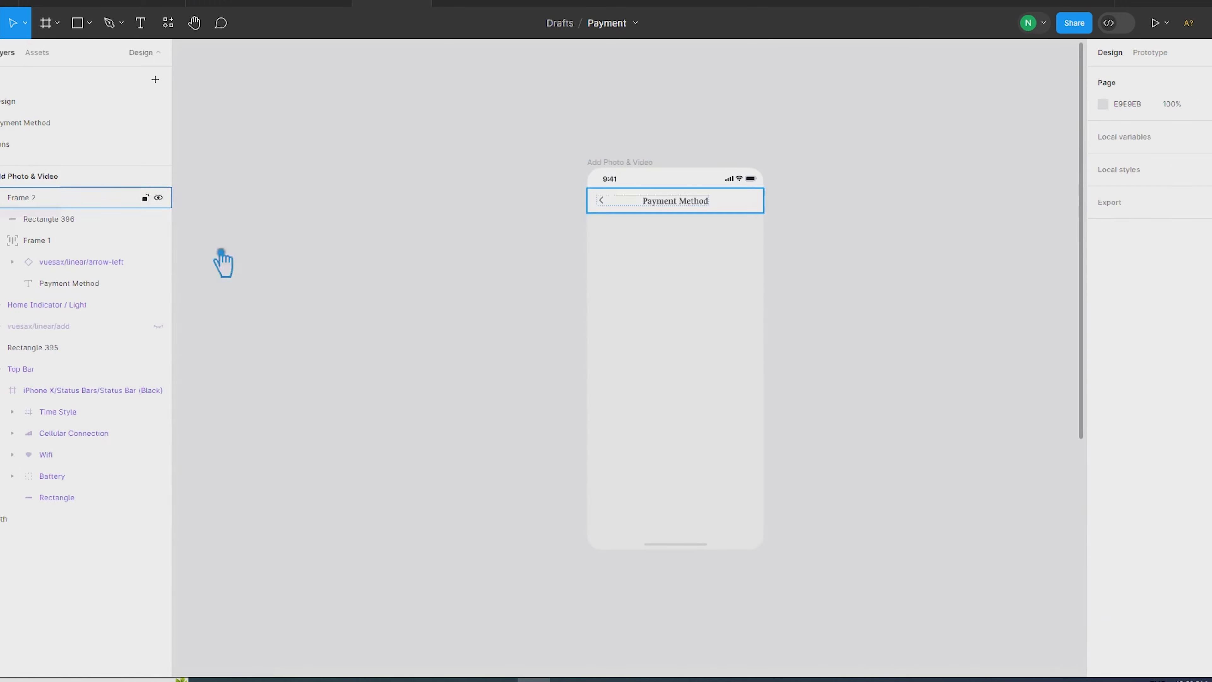
key(ctrl+v)
scroll(606, 294, up, 4)
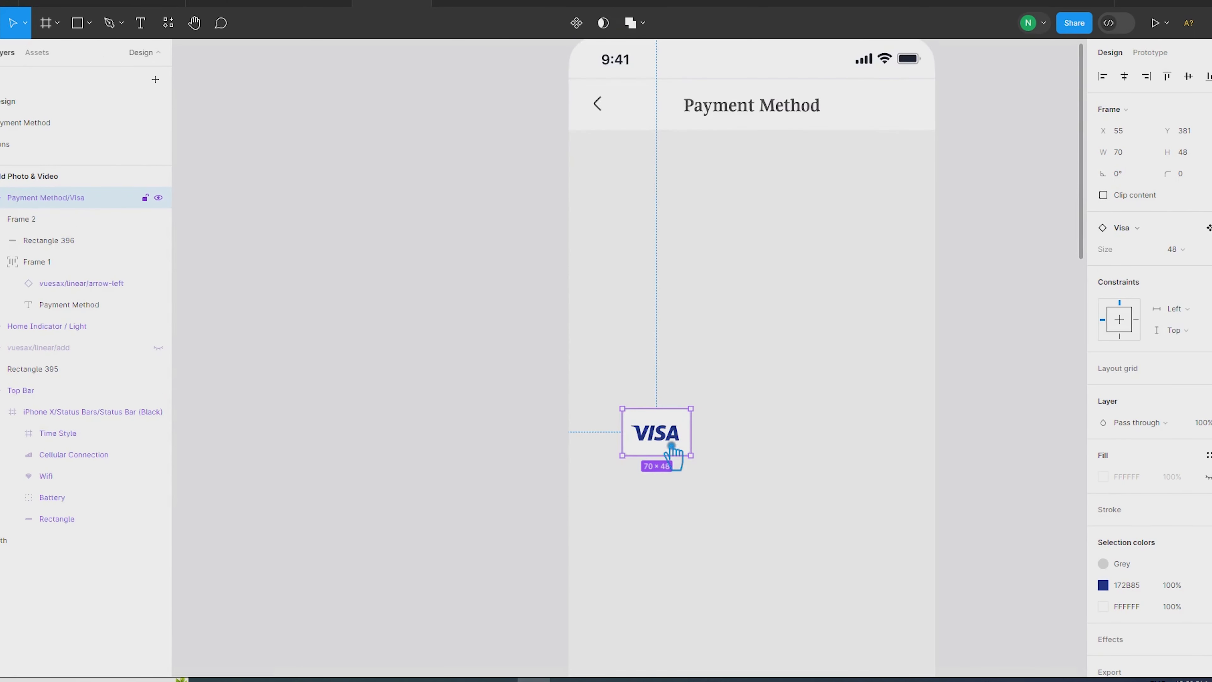
Move the Visa badge out of the phone frame onto the empty canvas beside it, at about X -33, Y -586.
drag(671, 446, 455, 221)
scroll(482, 222, up, 2)
key(ctrl+z)
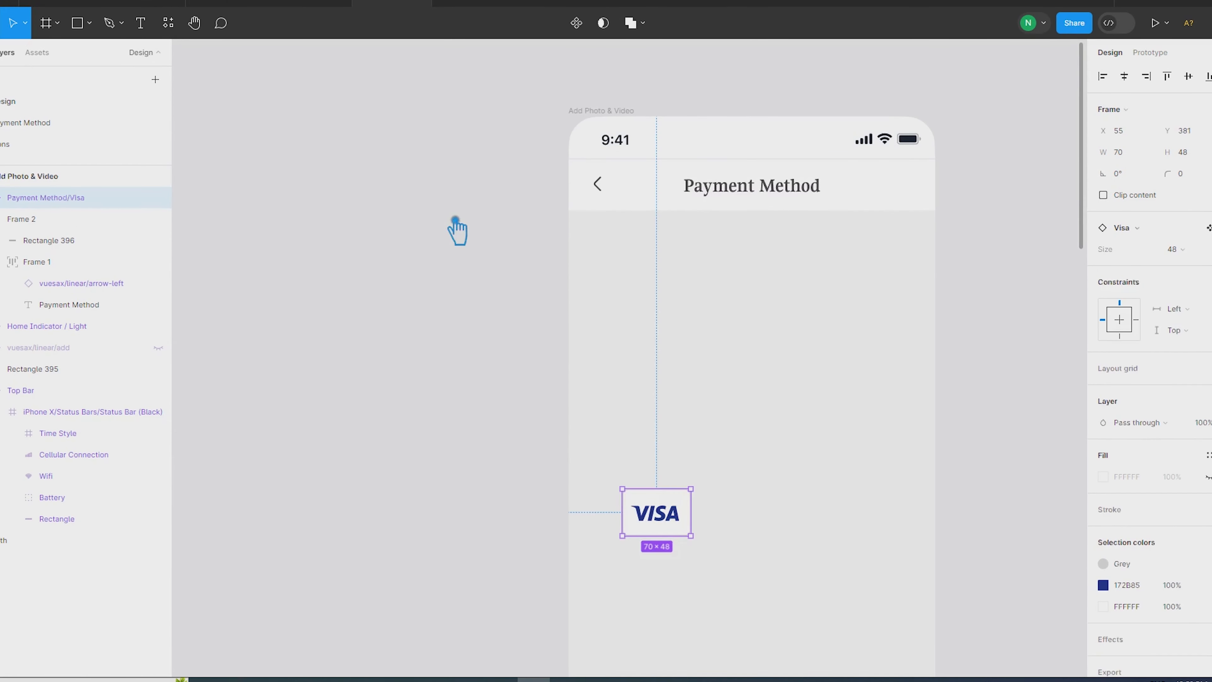
drag(678, 540, 420, 373)
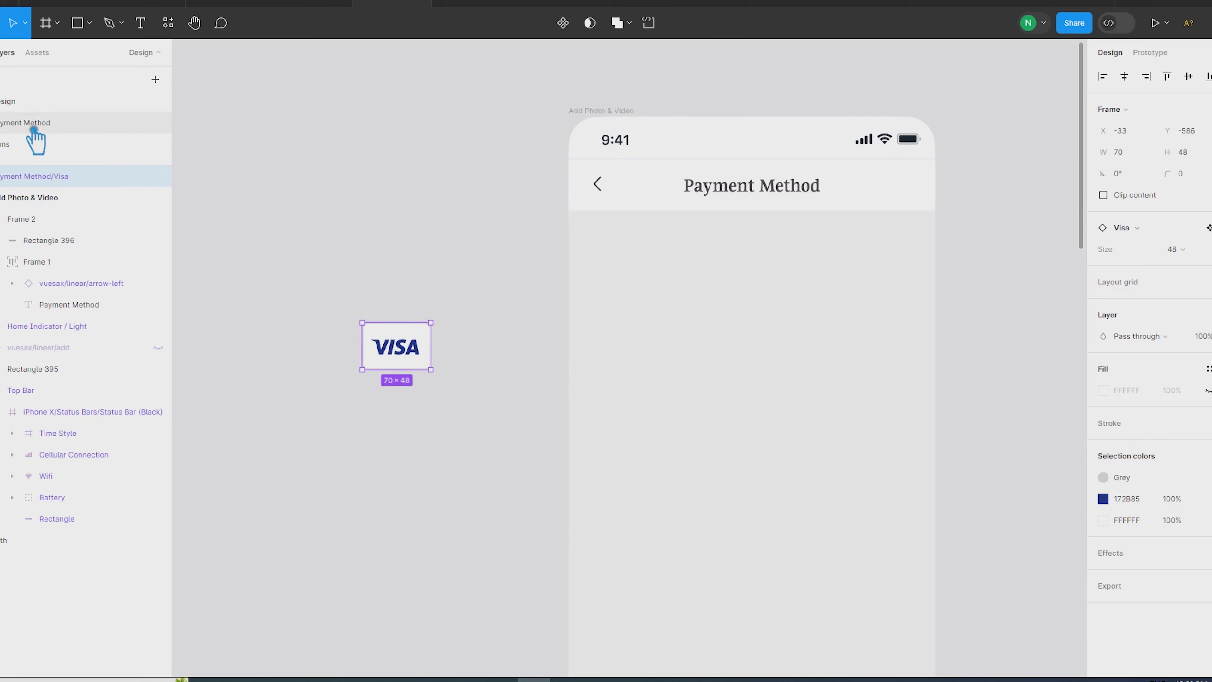
Revisit the size 48 Visa component on the Payment Method page, then return to the Design page.
click(33, 125)
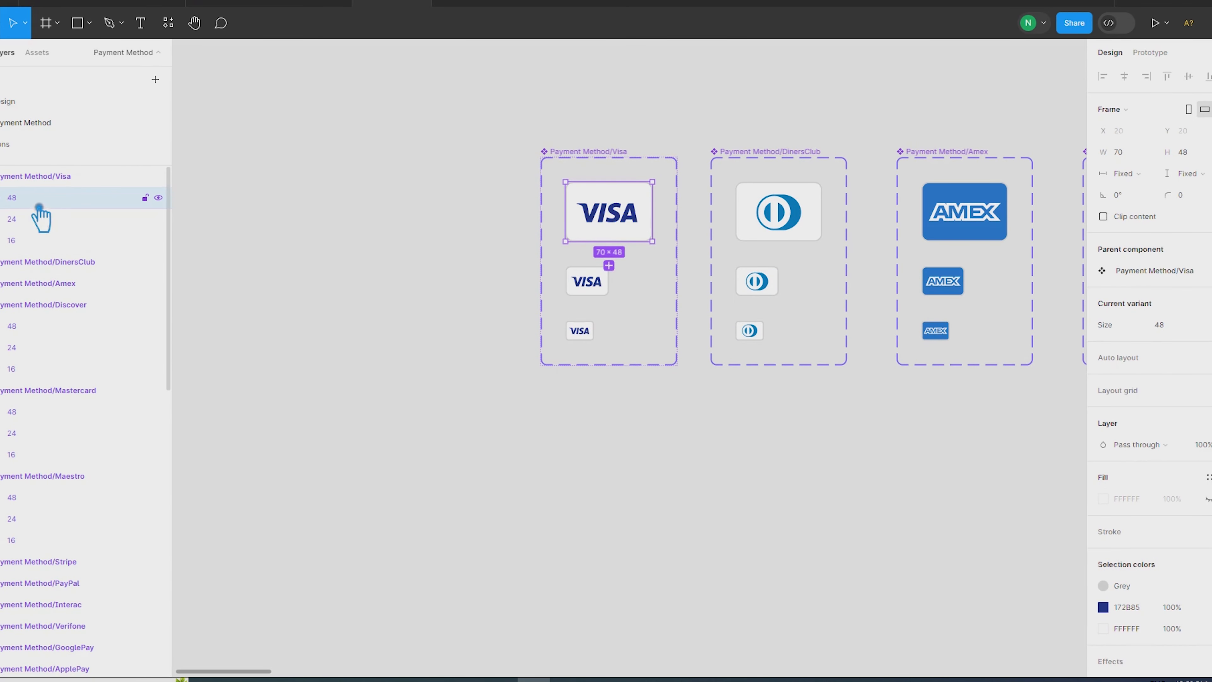
click(332, 138)
click(613, 221)
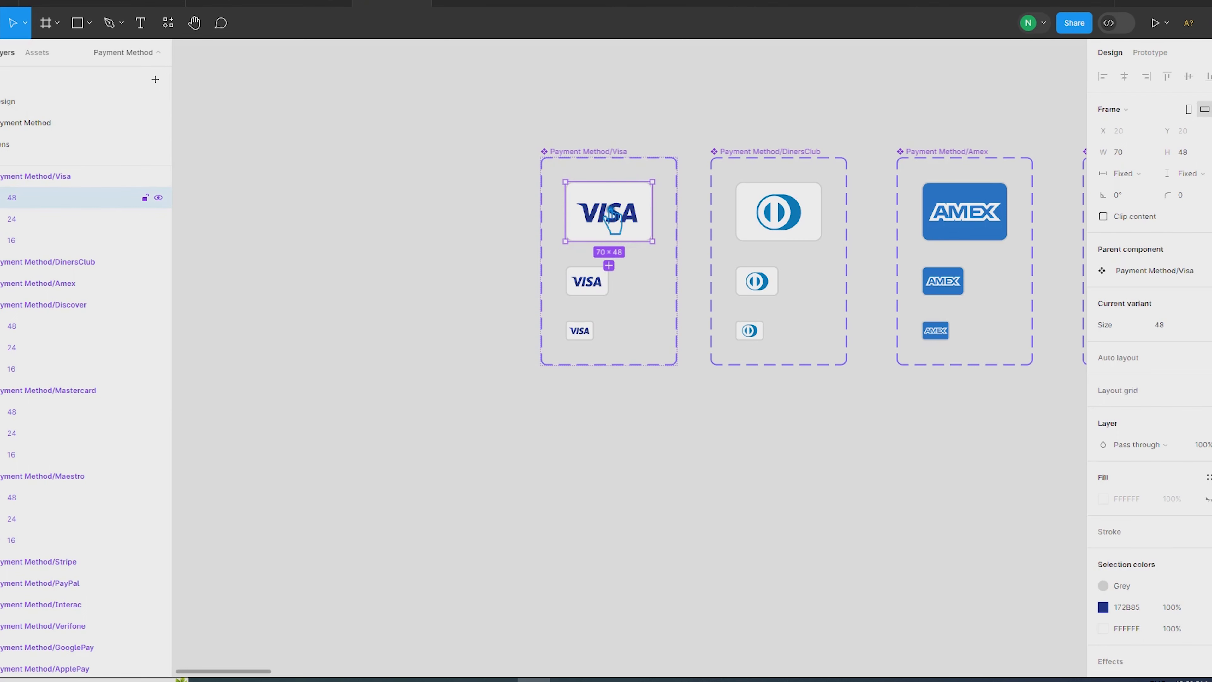
click(29, 101)
key(ctrl+v)
Look through the Payment Method brands available for swapping the Visa badge instance.
click(460, 387)
click(396, 346)
click(1142, 229)
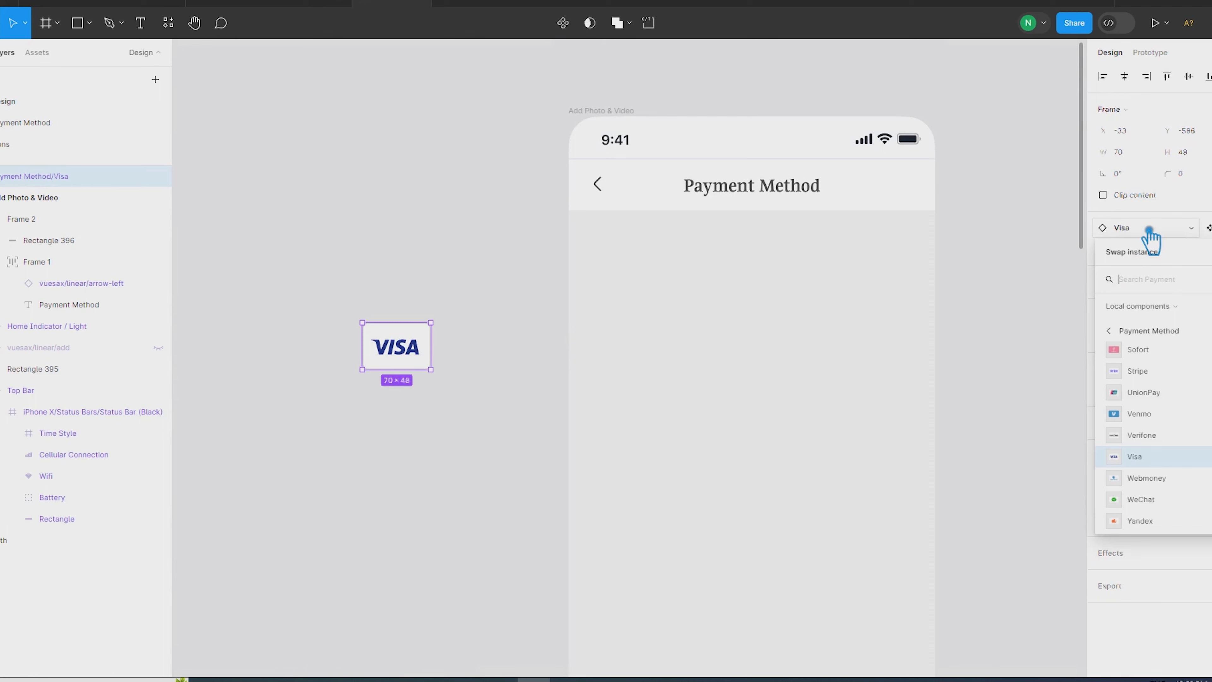
click(1149, 233)
click(425, 422)
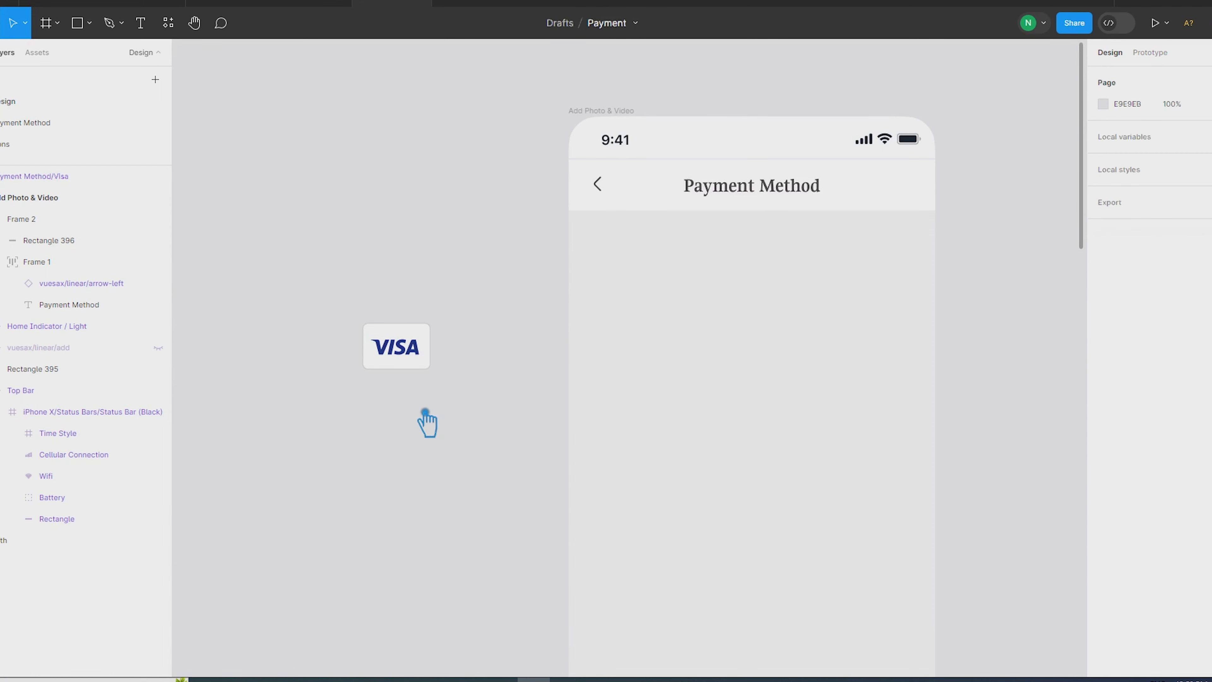
Change the Visa badge on the canvas to the size 24 variant.
click(397, 353)
click(1178, 248)
click(1170, 234)
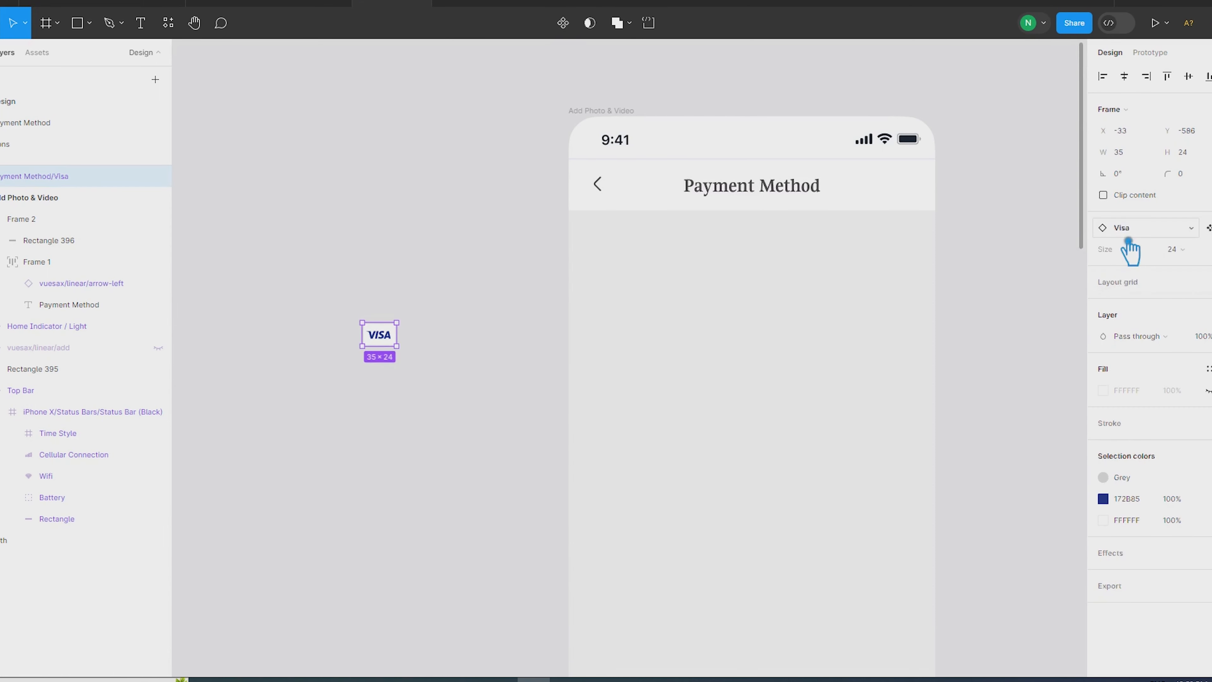
click(366, 414)
click(389, 342)
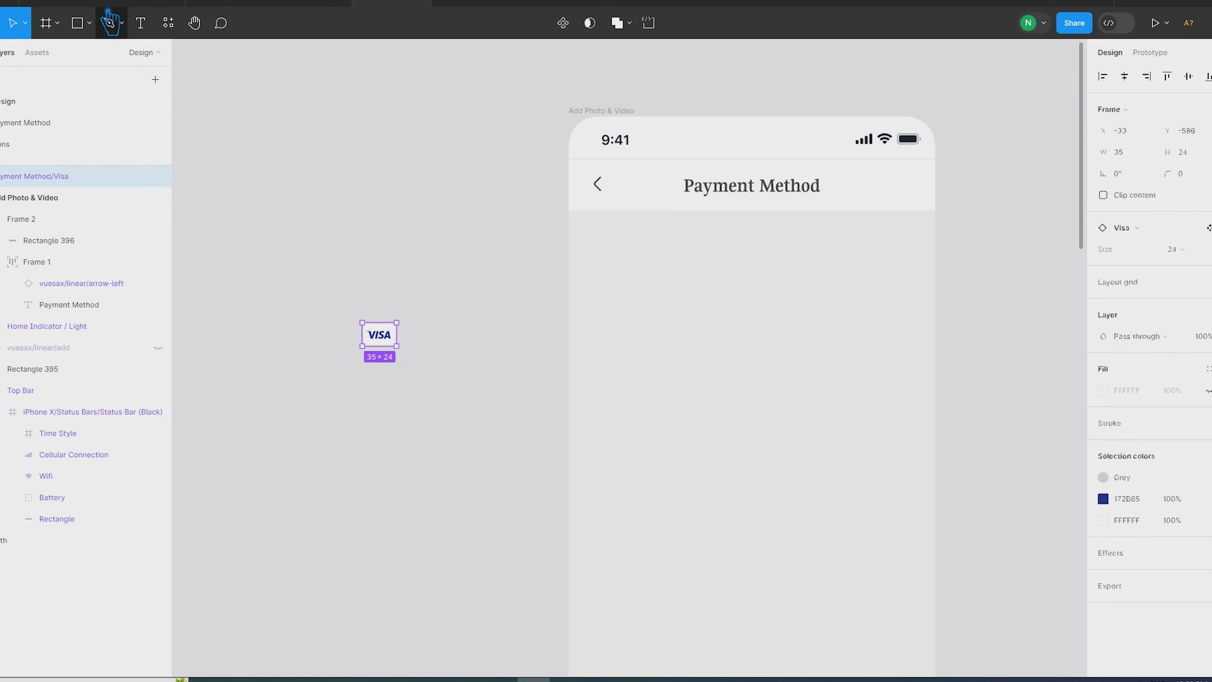
Move the Visa badge into the phone frame below the header at Y 138, aligned to the first column guide, with the rulers shown.
drag(398, 353, 622, 279)
key(Left)
key(Left)
key(shift+r)
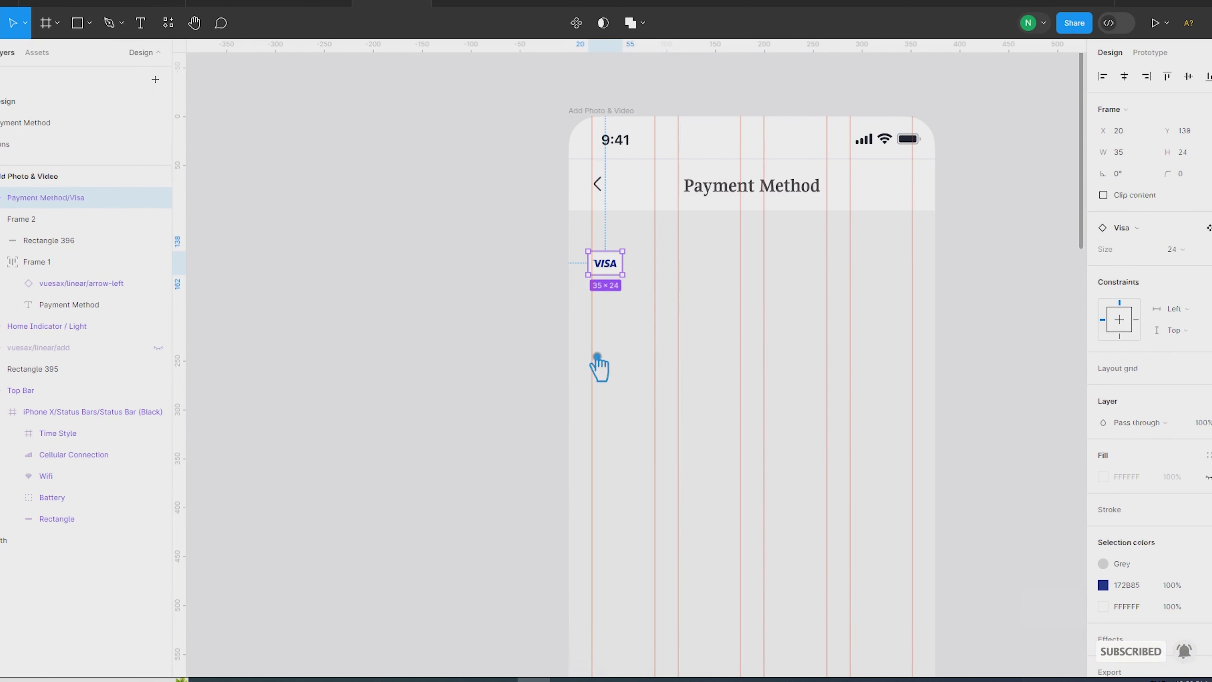
drag(620, 270, 624, 271)
click(465, 310)
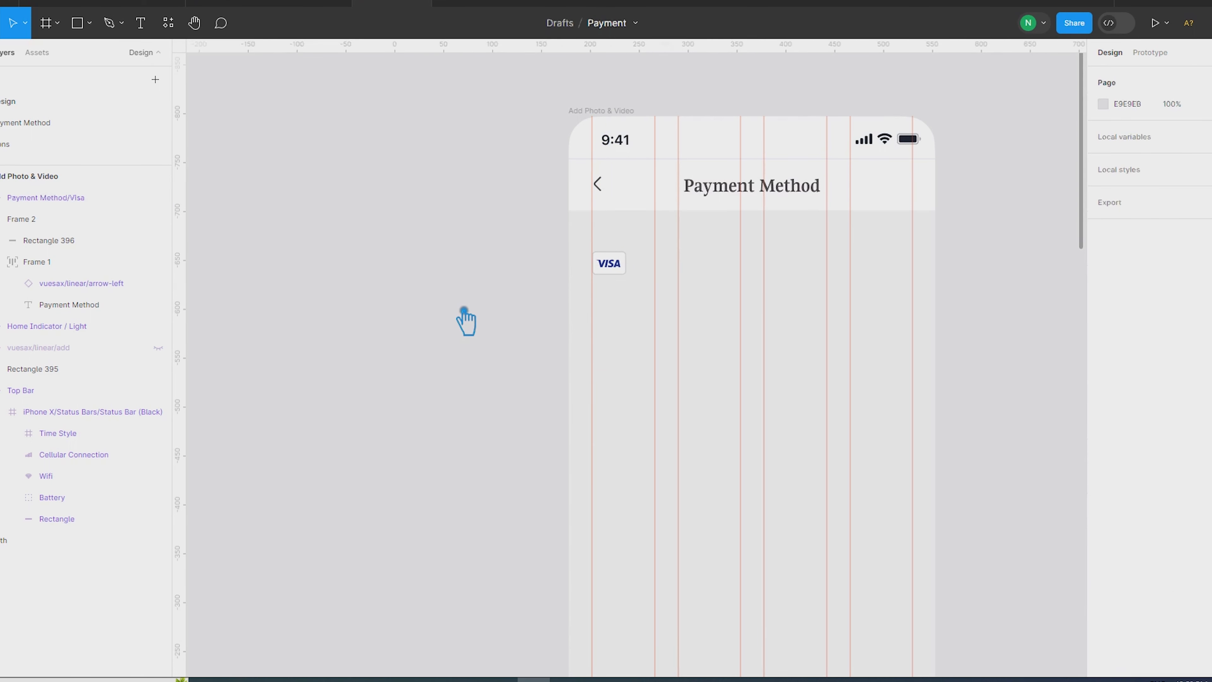
Move the Visa badge to X 40 and check its distances to the frame edges.
click(598, 276)
drag(616, 268, 638, 270)
key(alt)
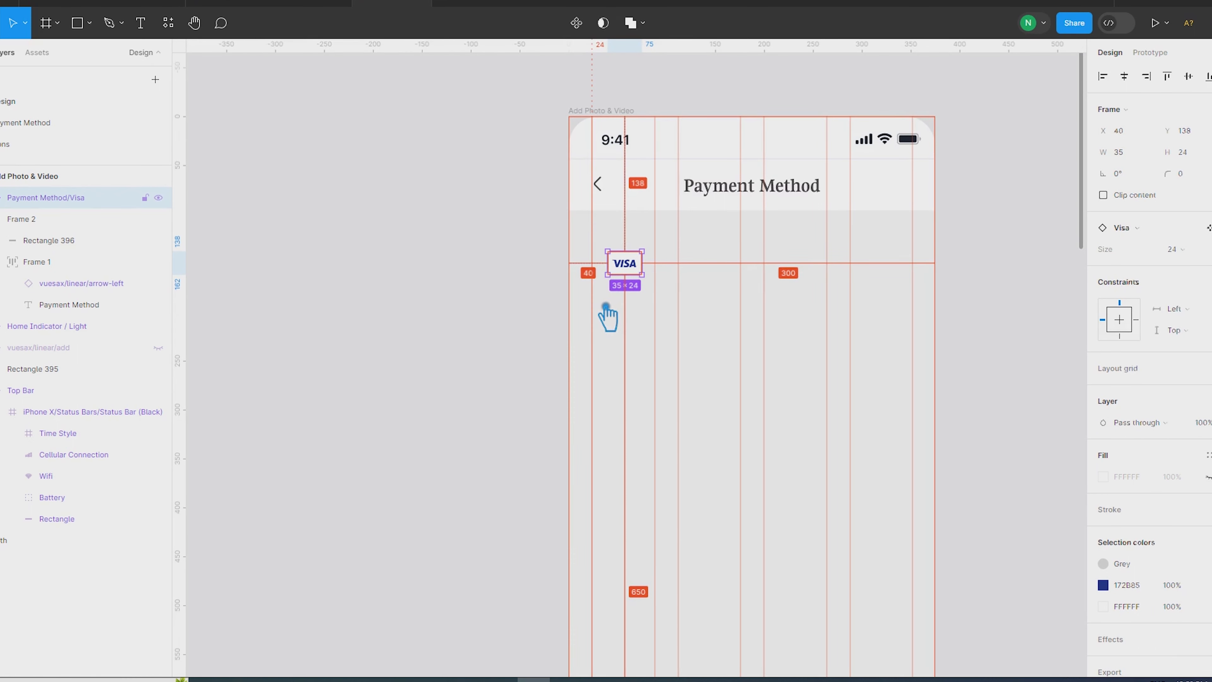
click(449, 236)
Draw a 328 by 49 rectangle at X 24, Y 127 in the phone frame and send it behind the Visa badge.
click(89, 23)
click(52, 54)
drag(601, 243, 921, 303)
key([)
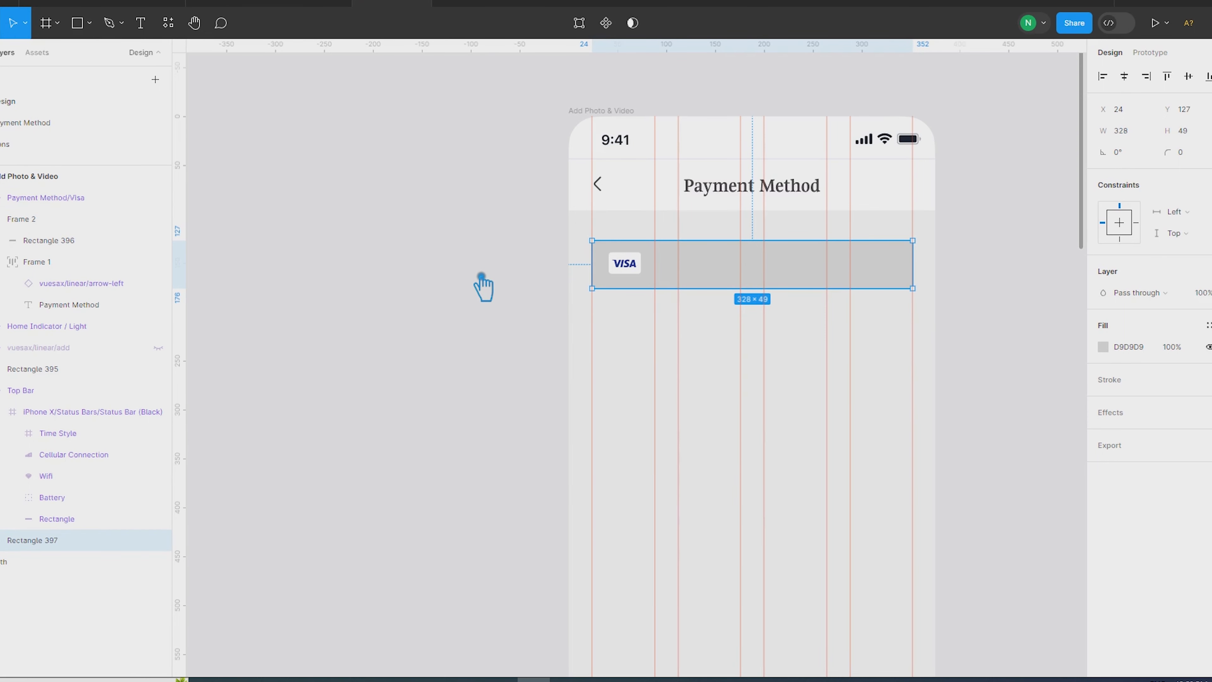
click(642, 270)
click(464, 305)
scroll(617, 647, up, 5)
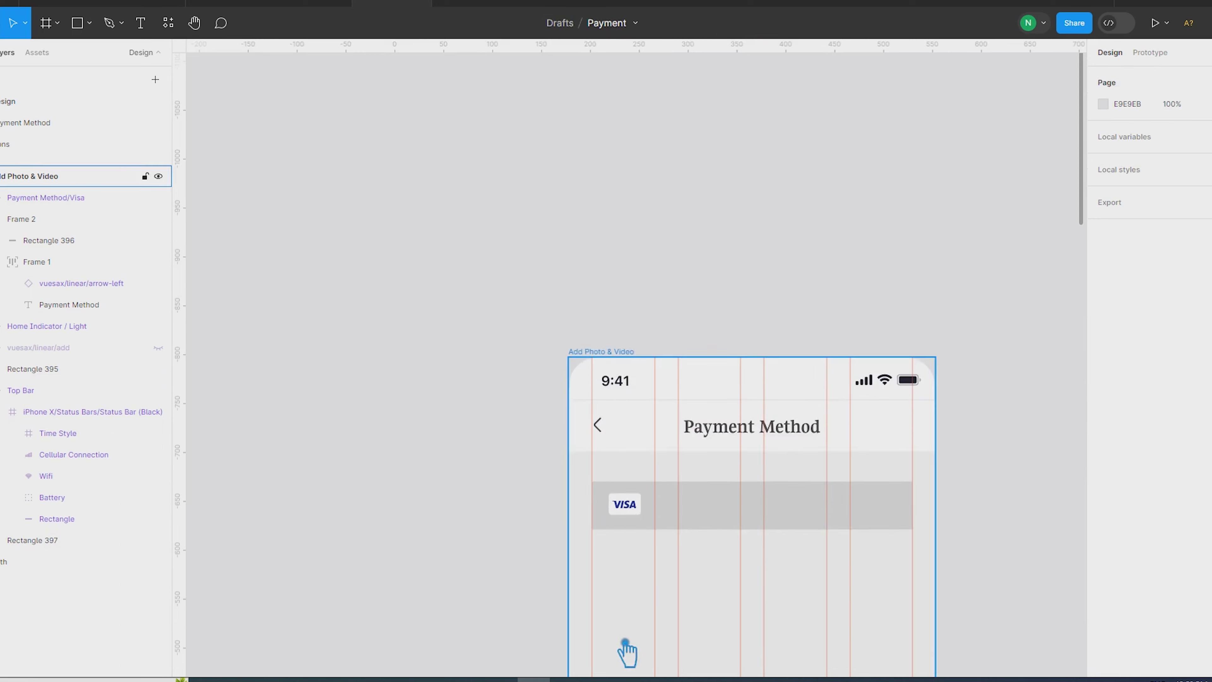
Set the fill of the rectangle behind the Visa badge to white, FFFFFF.
scroll(621, 616, up, 3)
double_click(653, 405)
scroll(816, 447, down, 3)
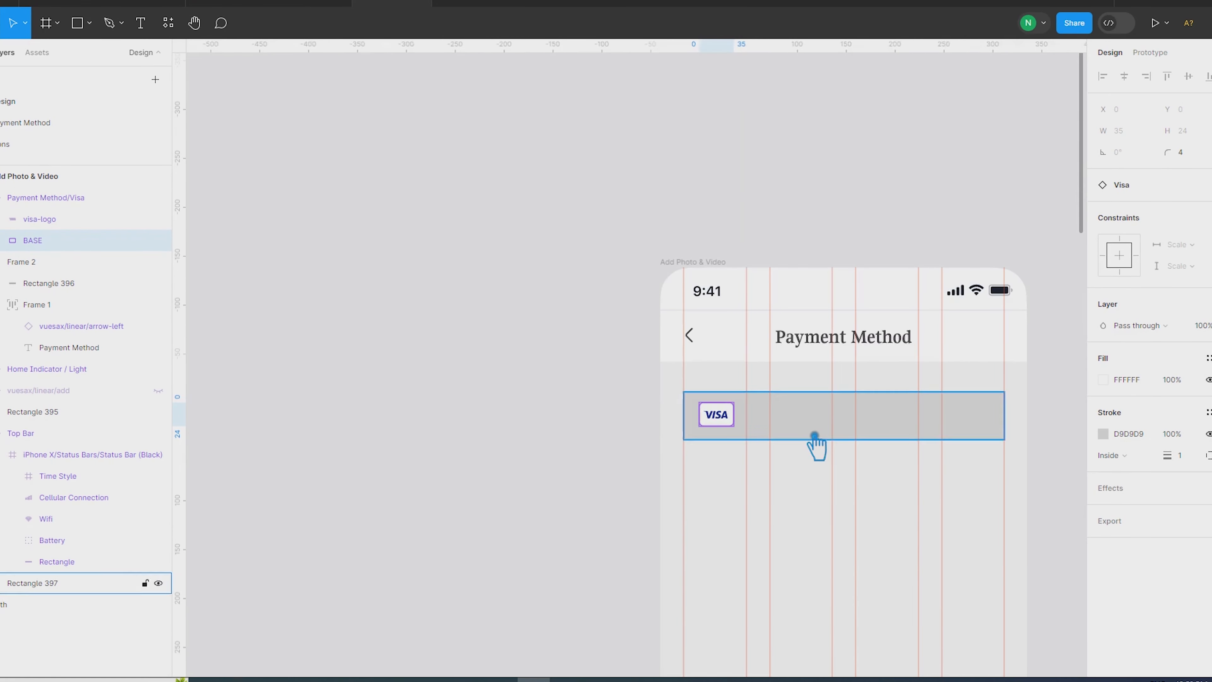
click(815, 435)
click(1104, 348)
drag(948, 337, 901, 292)
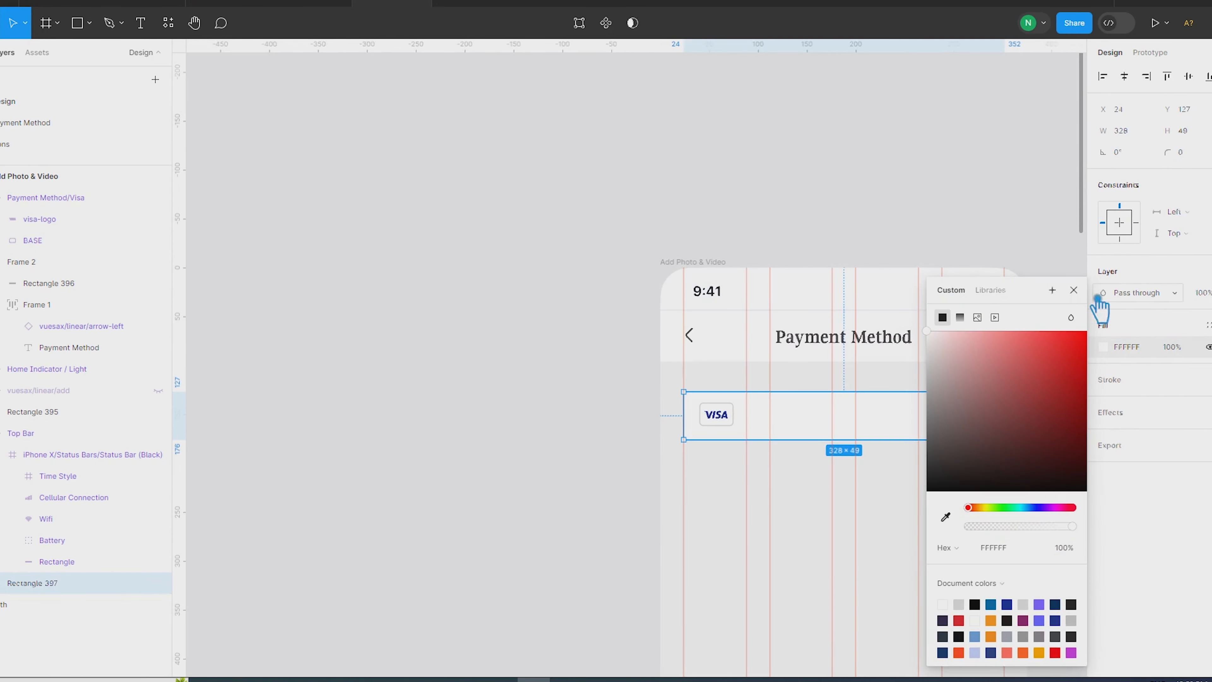
click(1074, 290)
Stretch the white rectangle across the full phone frame, at X 0 with a width of 375.
click(879, 178)
drag(1047, 475, 852, 327)
click(821, 281)
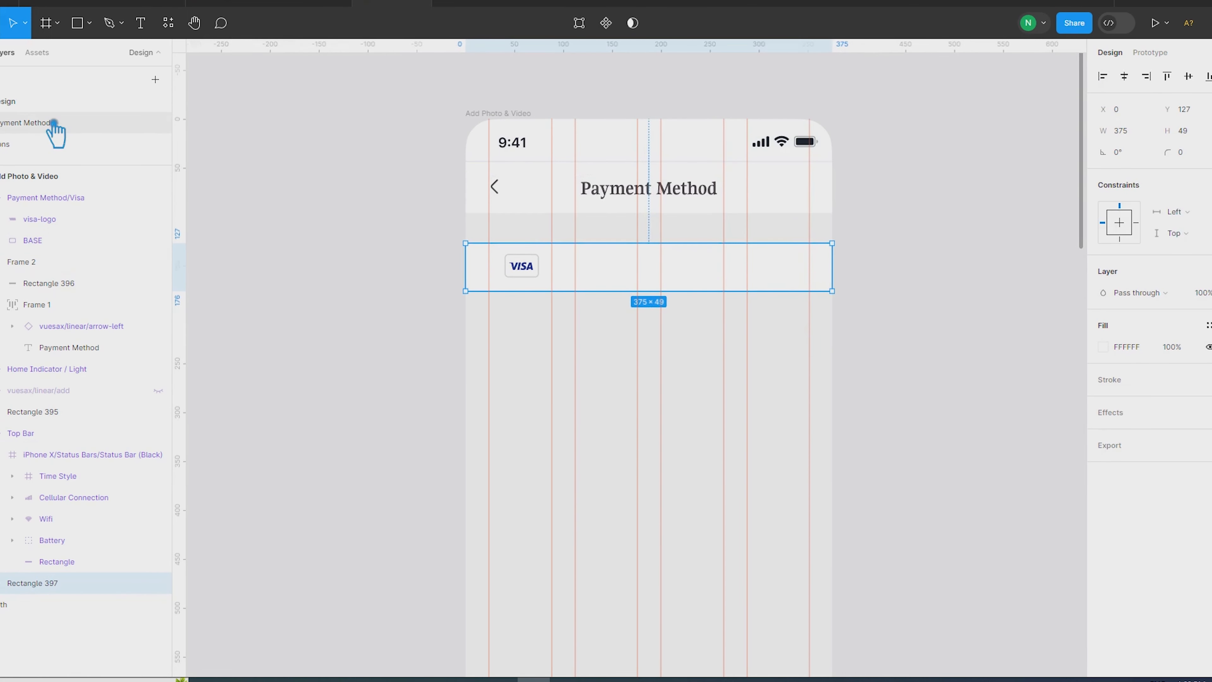
click(514, 206)
double_click(514, 206)
double_click(515, 205)
drag(514, 207, 969, 399)
key(Delete)
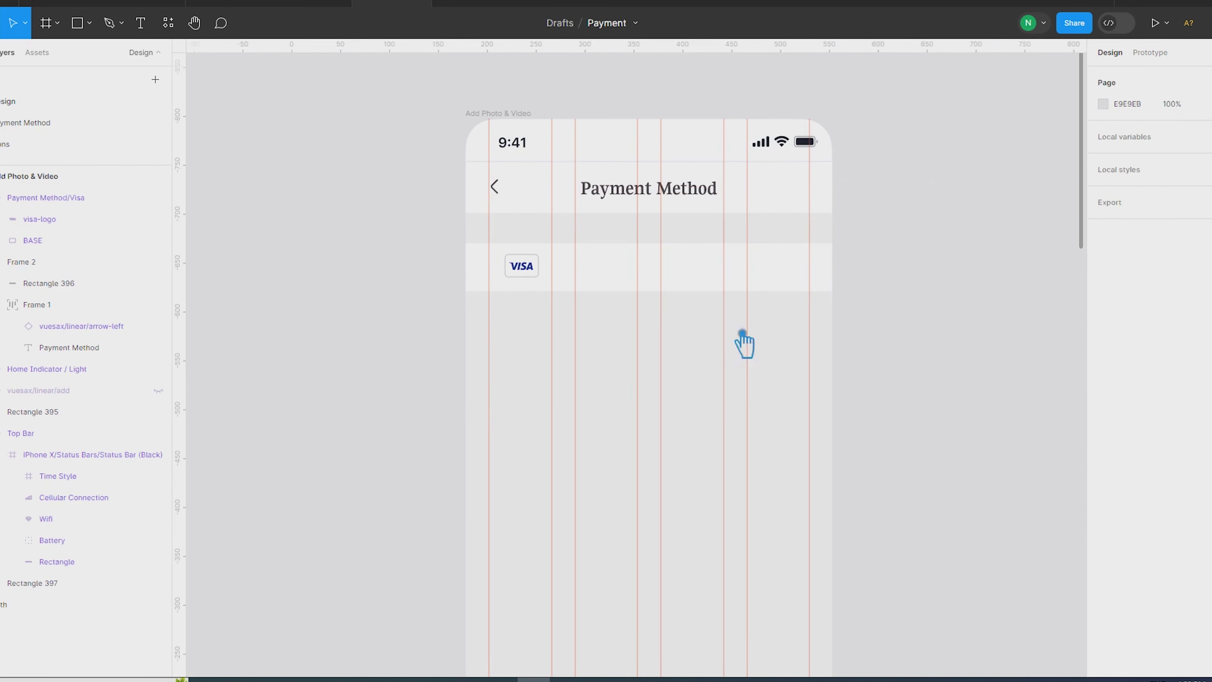
ctrl+click(507, 186)
click(372, 238)
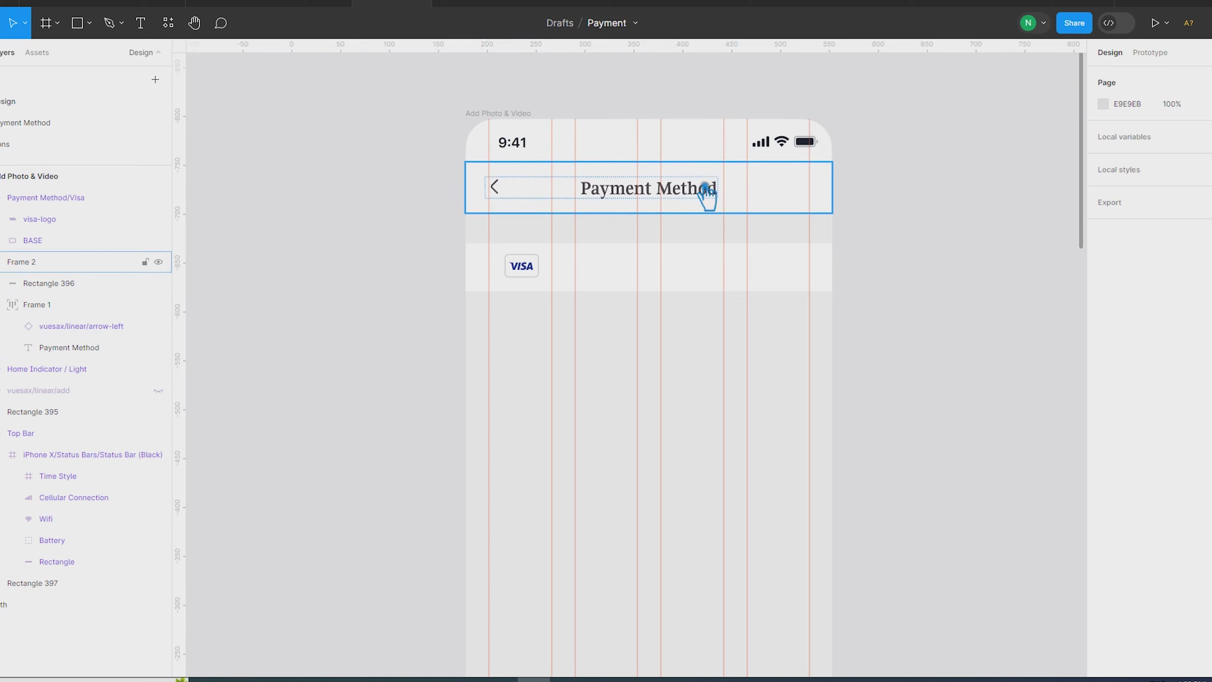
Ungroup the header's outer and inner frames so the back arrow, title and background rectangle are separate layers.
double_click(634, 194)
right_click(615, 191)
click(635, 380)
click(506, 203)
right_click(507, 203)
click(506, 385)
Delete the header's back arrow and place a duplicate of the Visa badge in its position at X 24.
click(972, 332)
click(499, 189)
key(Delete)
click(528, 270)
drag(531, 278, 515, 206)
Align the vertical centers of the duplicated badge, the Payment Method title and the header rectangle.
shift+click(731, 204)
shift+click(688, 188)
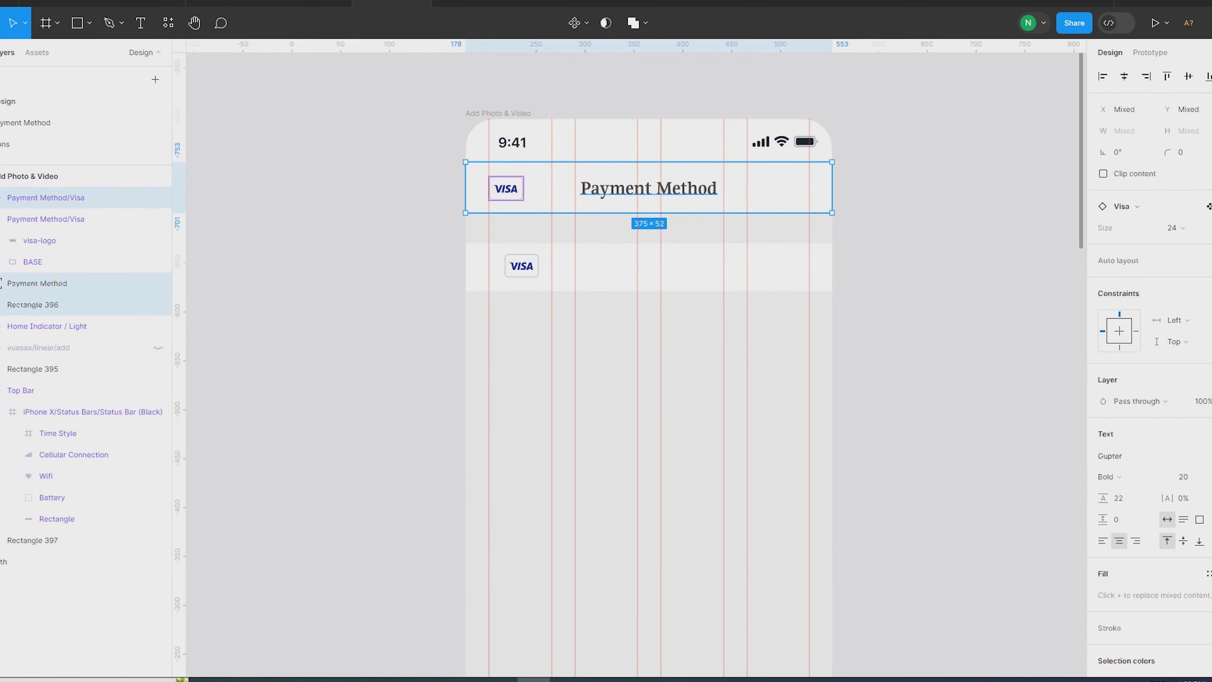
click(1189, 76)
Swap the duplicated Visa badge in the header for the vuesax/linear/arrow-left component.
click(940, 249)
click(506, 188)
click(1186, 247)
text(left)
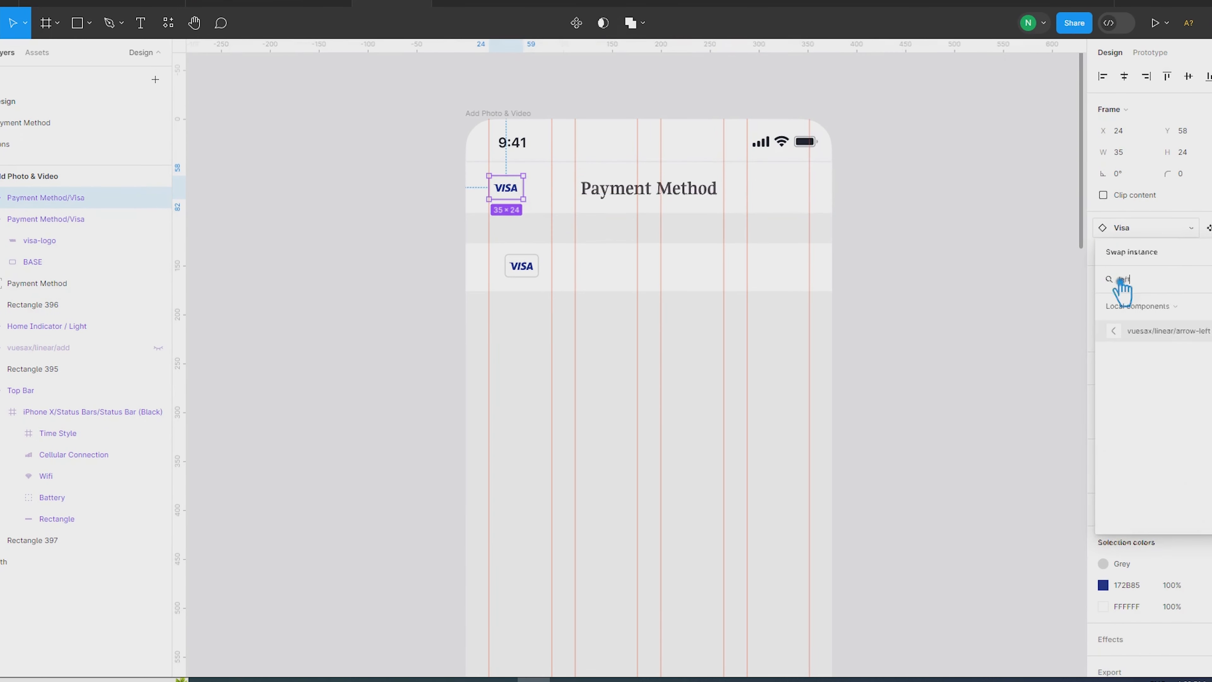
click(1124, 331)
click(1037, 329)
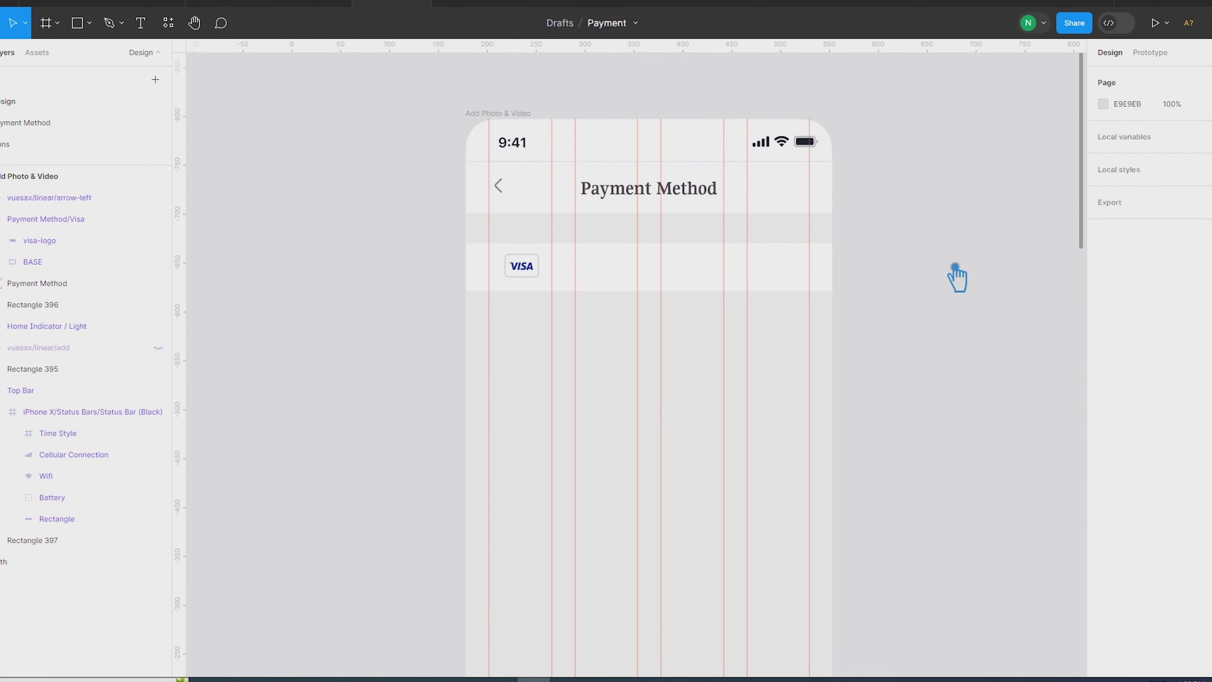
Adjust the vertical position of the back arrow and title to center them within the header rectangle.
click(583, 190)
shift+click(505, 196)
key(Up)
key(Down)
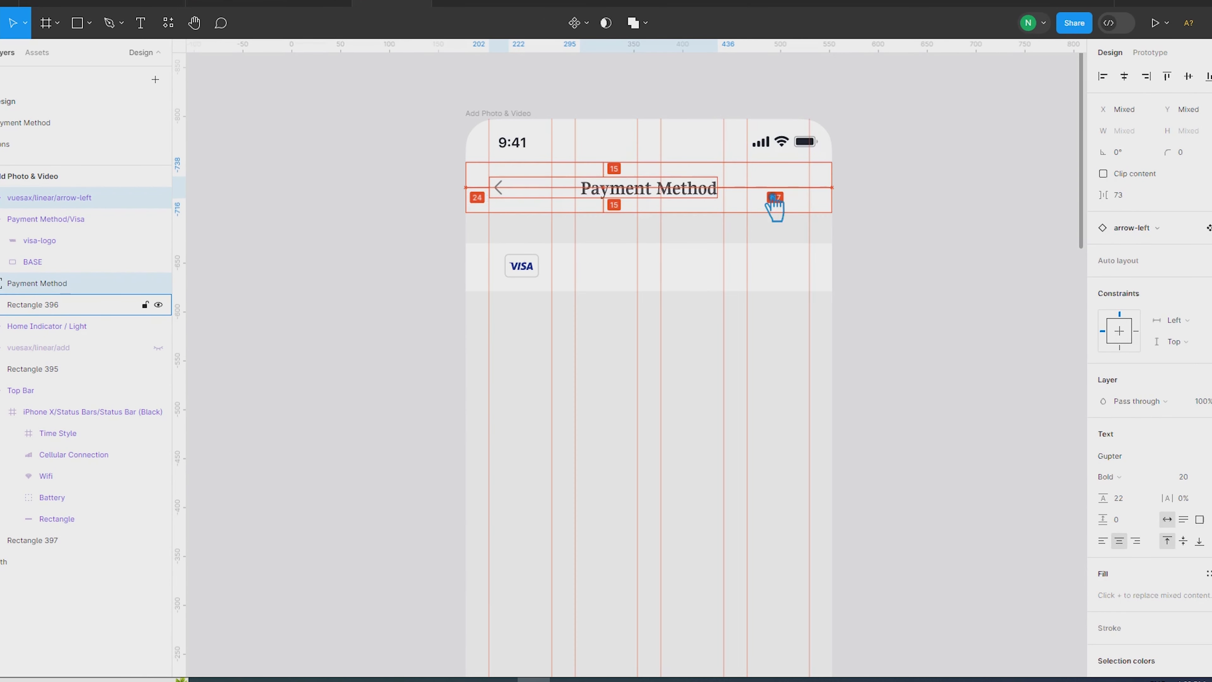
Apply auto layout to the back arrow and title, try combining them with the header rectangle, and undo that combination.
key(shift+a)
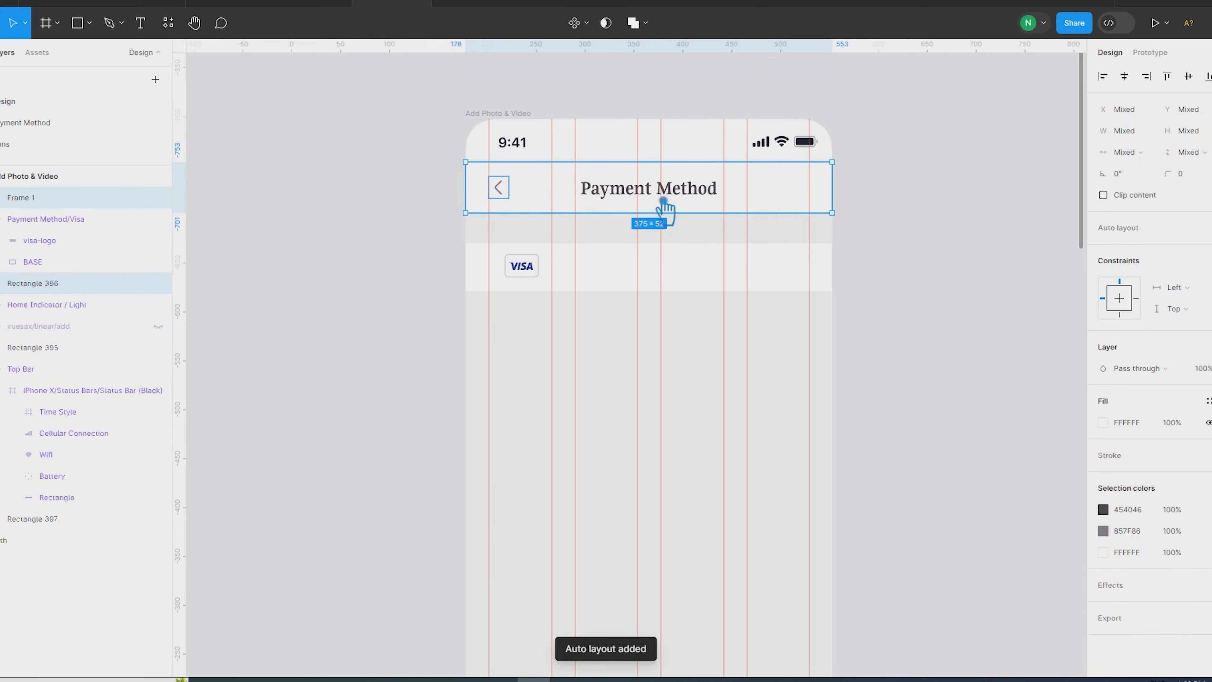
click(712, 203)
shift+click(790, 205)
click(1211, 185)
key(ctrl+z)
Ungroup the auto layout frame holding the back arrow and the Payment Method title.
click(978, 259)
click(502, 193)
click(668, 197)
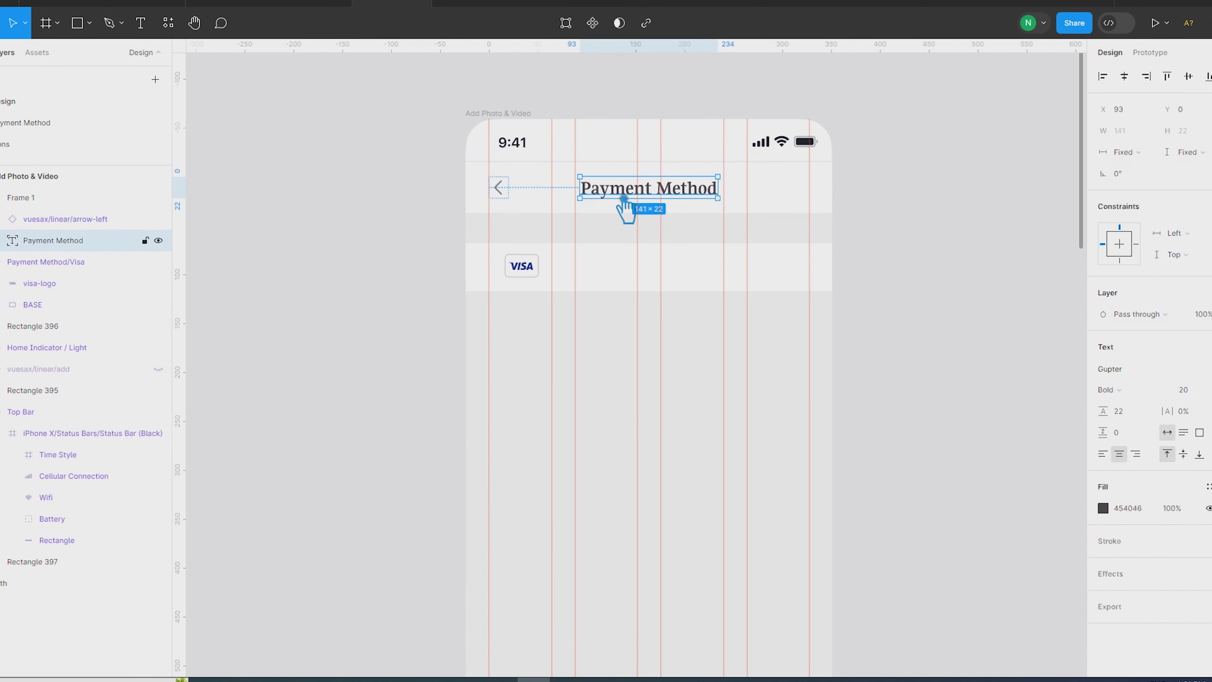
right_click(606, 189)
click(491, 232)
click(498, 189)
right_click(498, 189)
click(541, 385)
Try adding auto layout to the back arrow, title and header rectangle together, and undo it.
click(620, 191)
shift+click(507, 195)
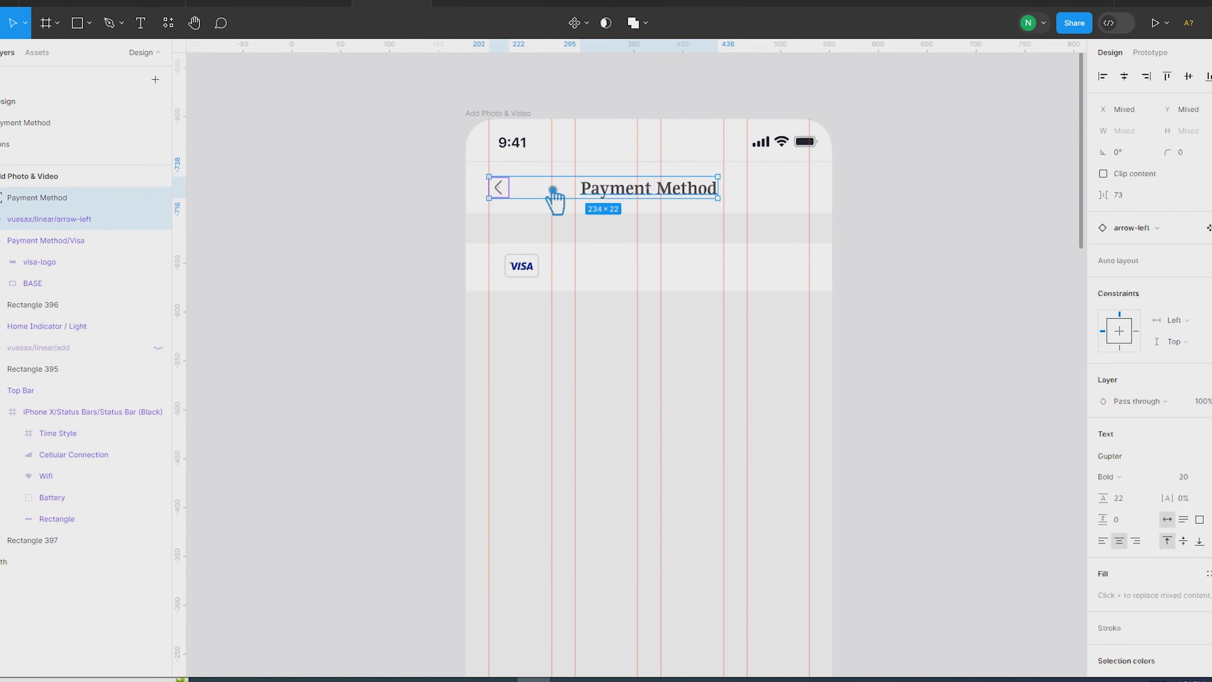
shift+click(801, 204)
click(1211, 239)
key(ctrl+z)
Group the back arrow with the title, and combine the group and the header rectangle in an auto layout frame.
click(898, 257)
click(639, 189)
shift+click(499, 189)
key(ctrl+g)
shift+click(790, 208)
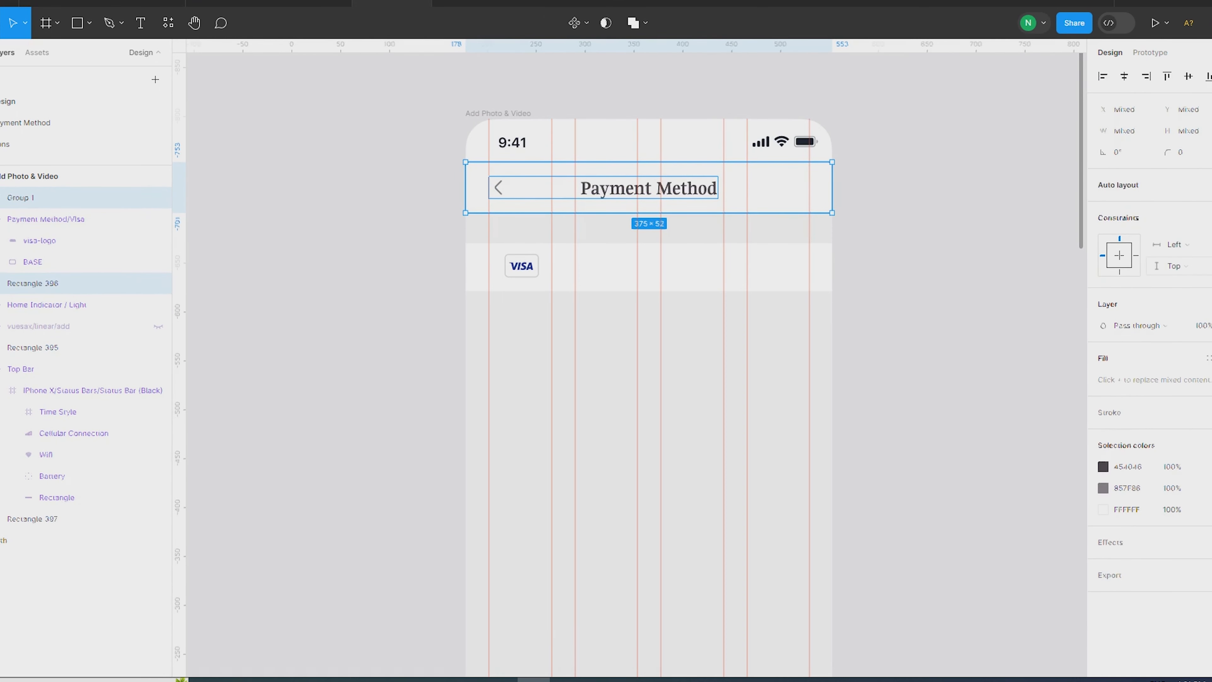
key(shift+a)
Align the left edge of the Visa badge with the header's arrow and title group at X 24.
click(519, 267)
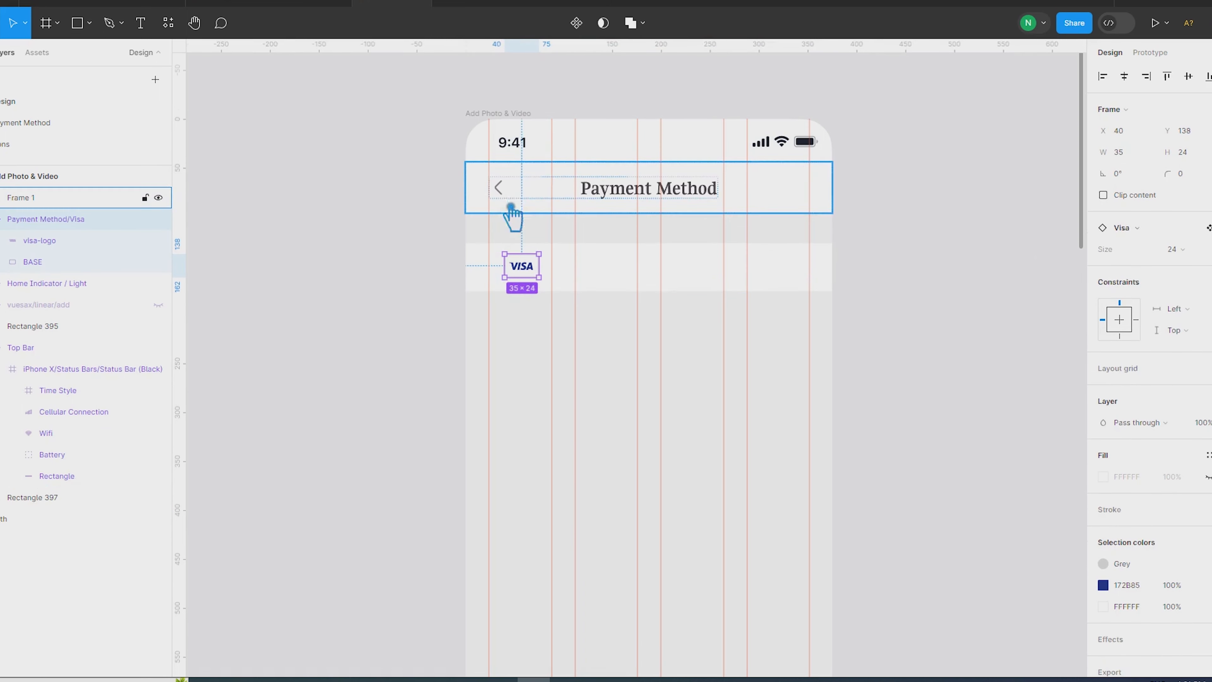
shift+click(509, 189)
shift+double_click(515, 195)
click(1103, 76)
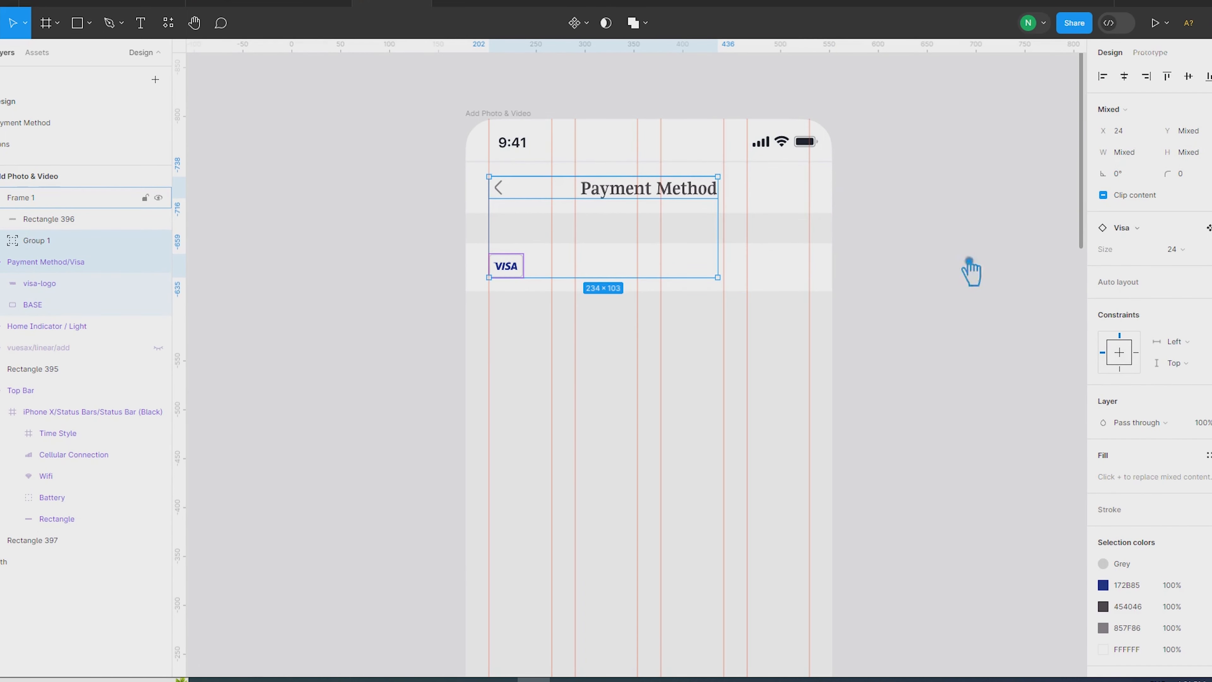
click(933, 360)
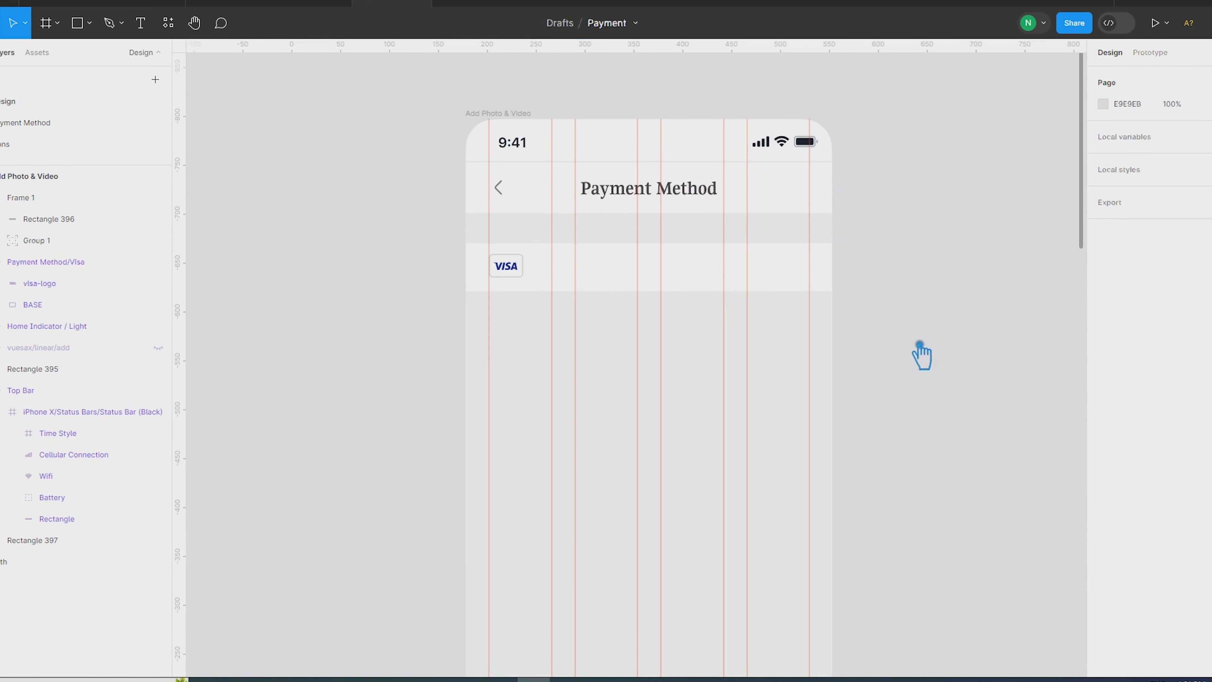
Scale the Visa badge proportionally to a height of 28.
scroll(527, 276, up, 3)
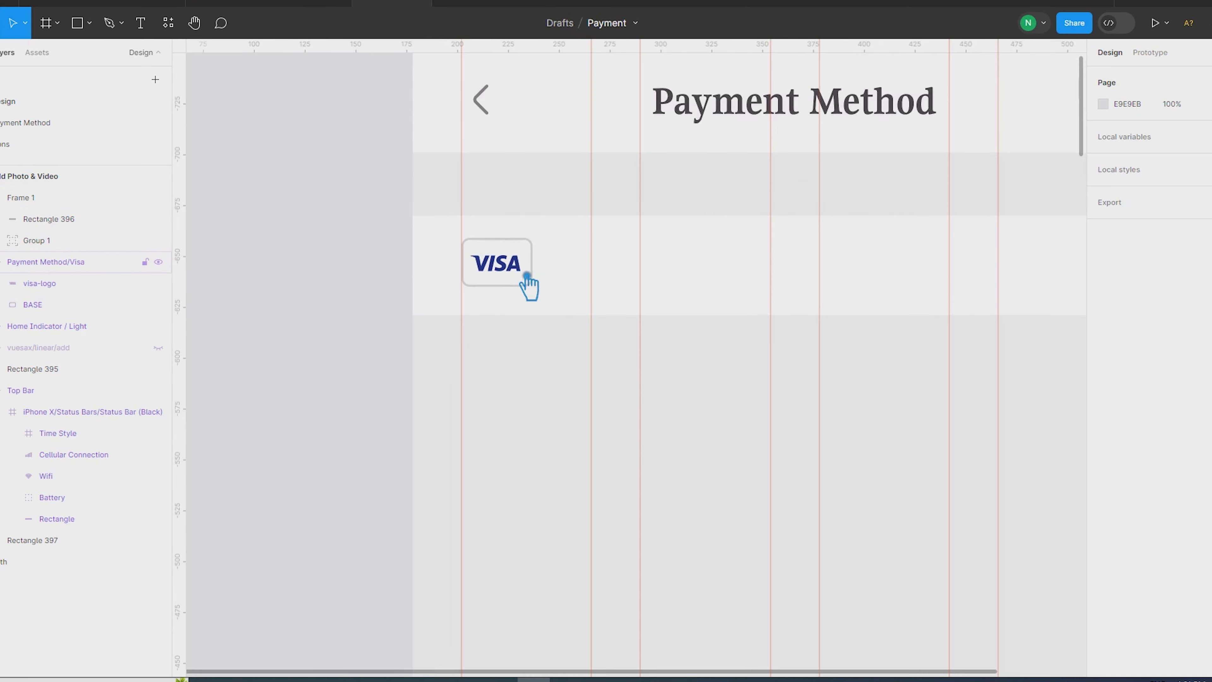
scroll(527, 276, up, 3)
click(529, 282)
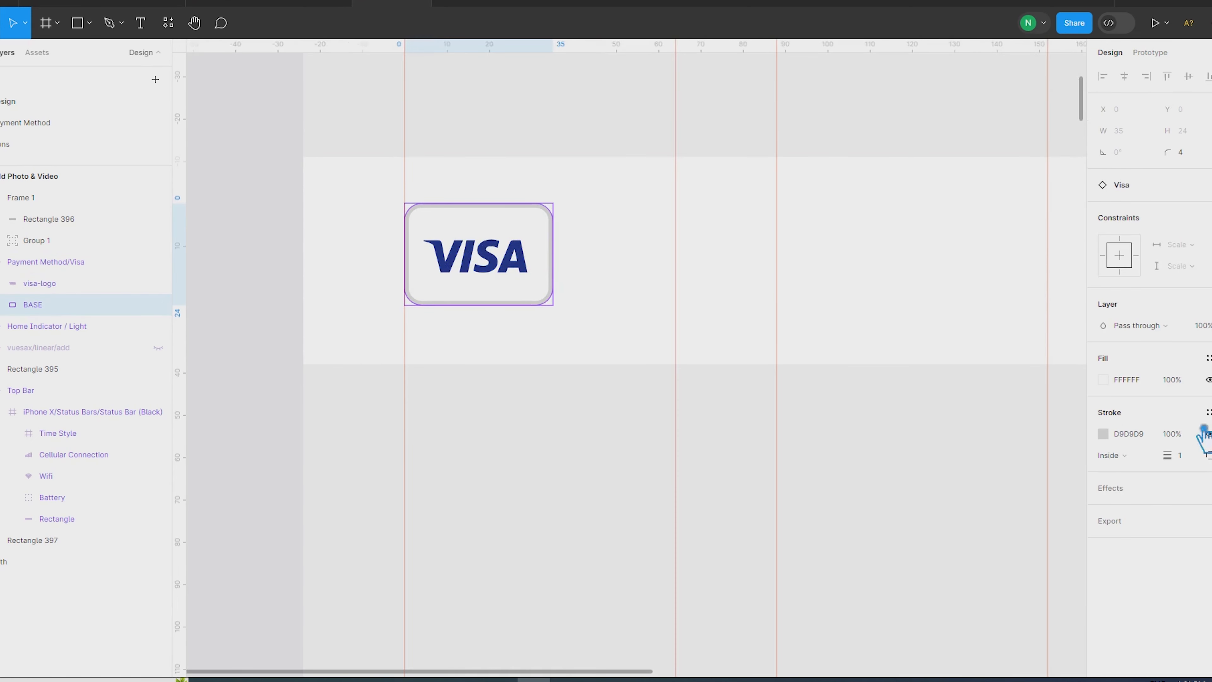
click(282, 243)
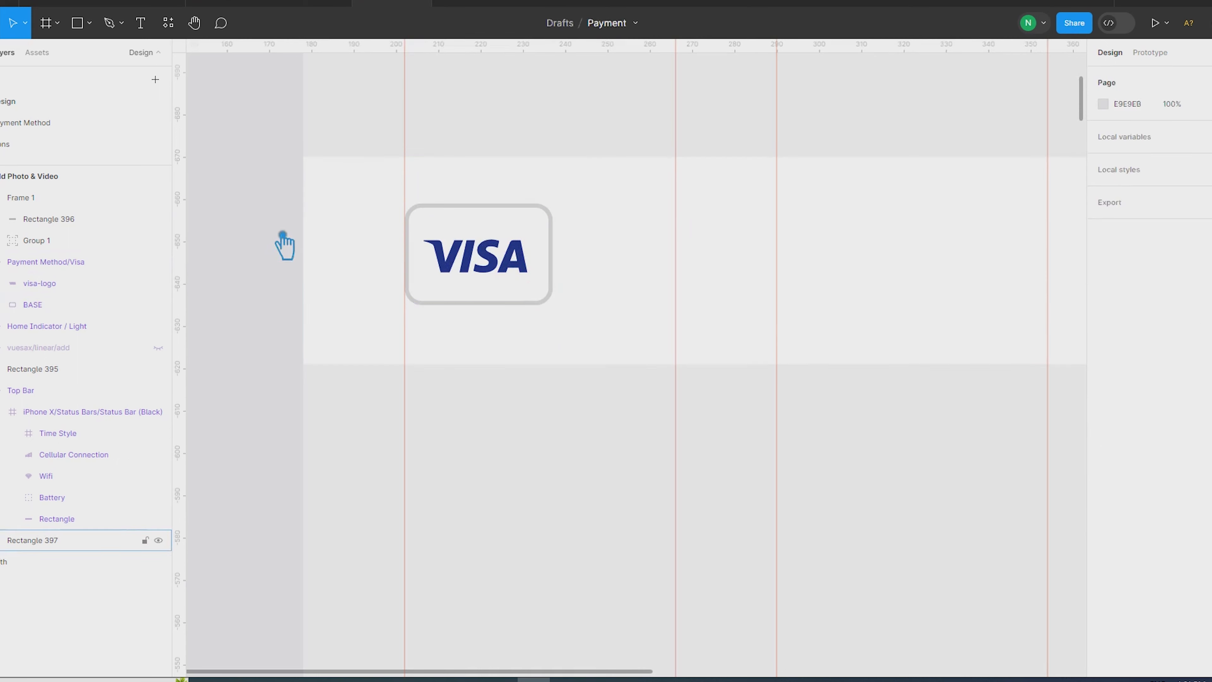
click(507, 276)
text(28)
key(Return)
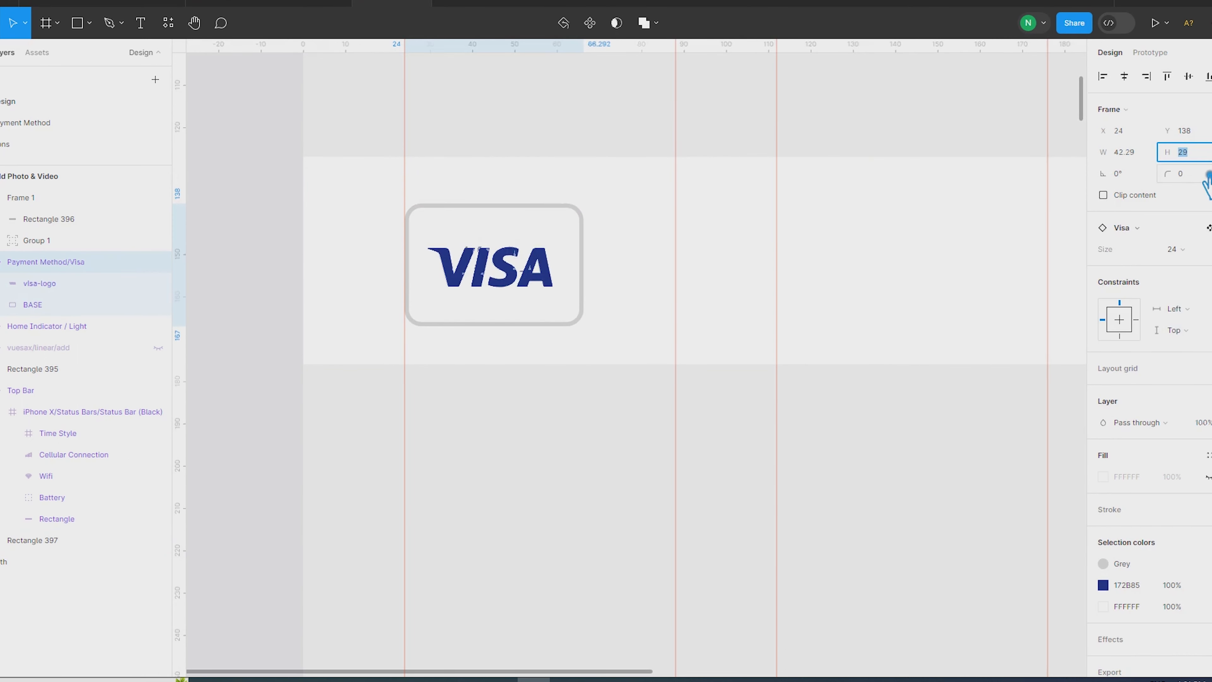
Align the vertical centers of the Visa badge and its white row rectangle, and check the spacing between them.
shift+click(692, 305)
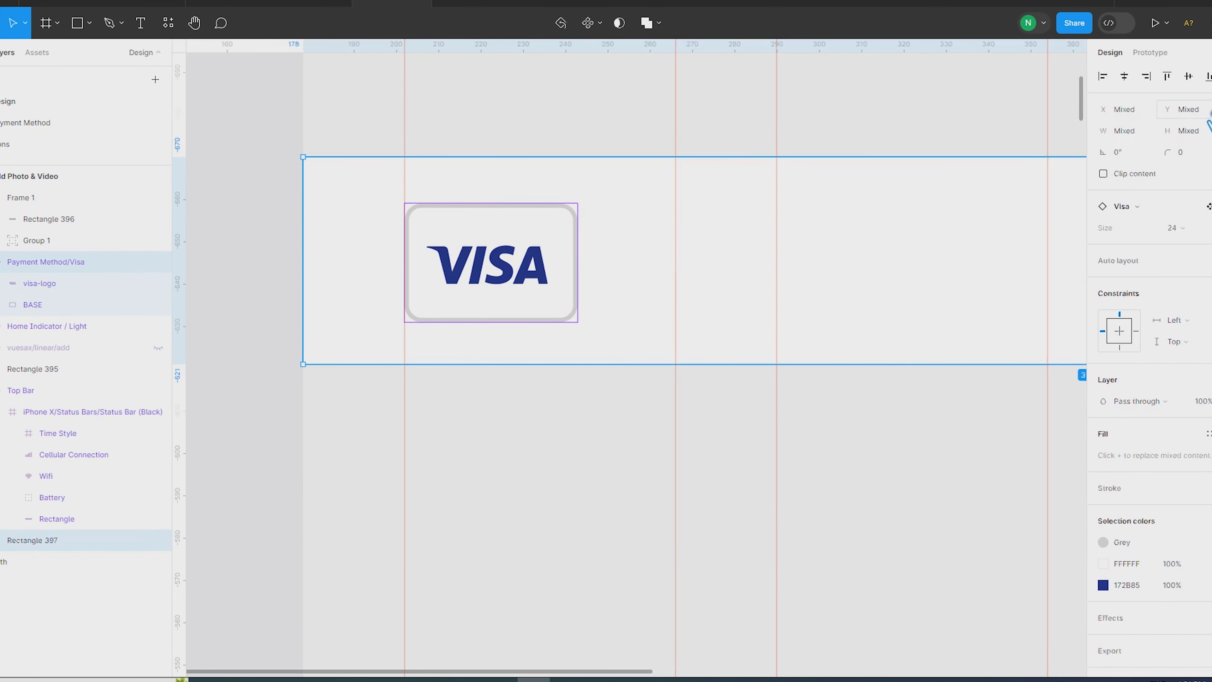
click(1188, 76)
click(545, 286)
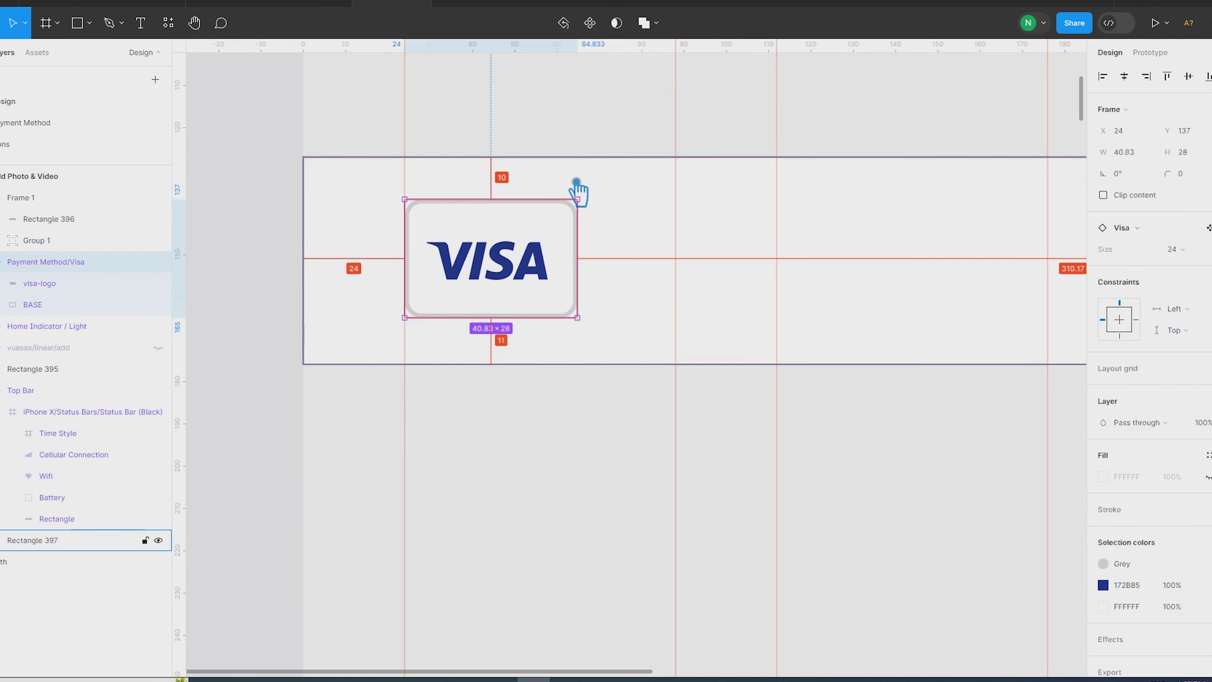
Reduce the white row rectangle's height slightly so the space above and below the Visa badge is equal.
click(682, 289)
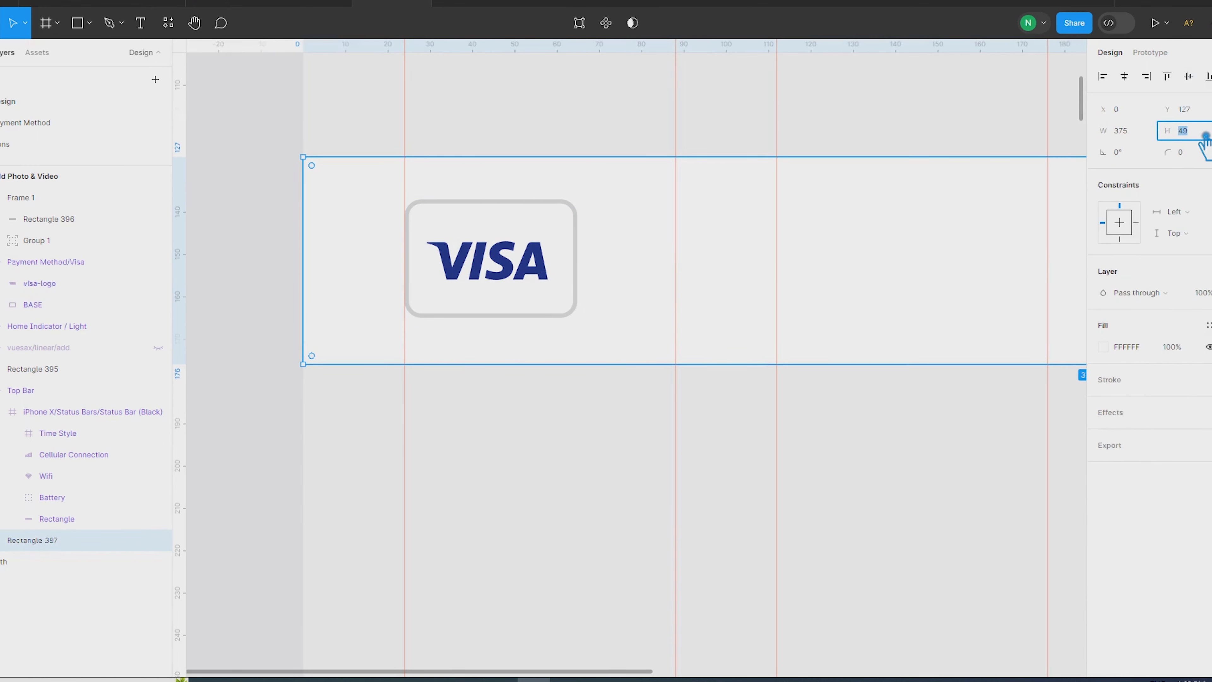
click(536, 288)
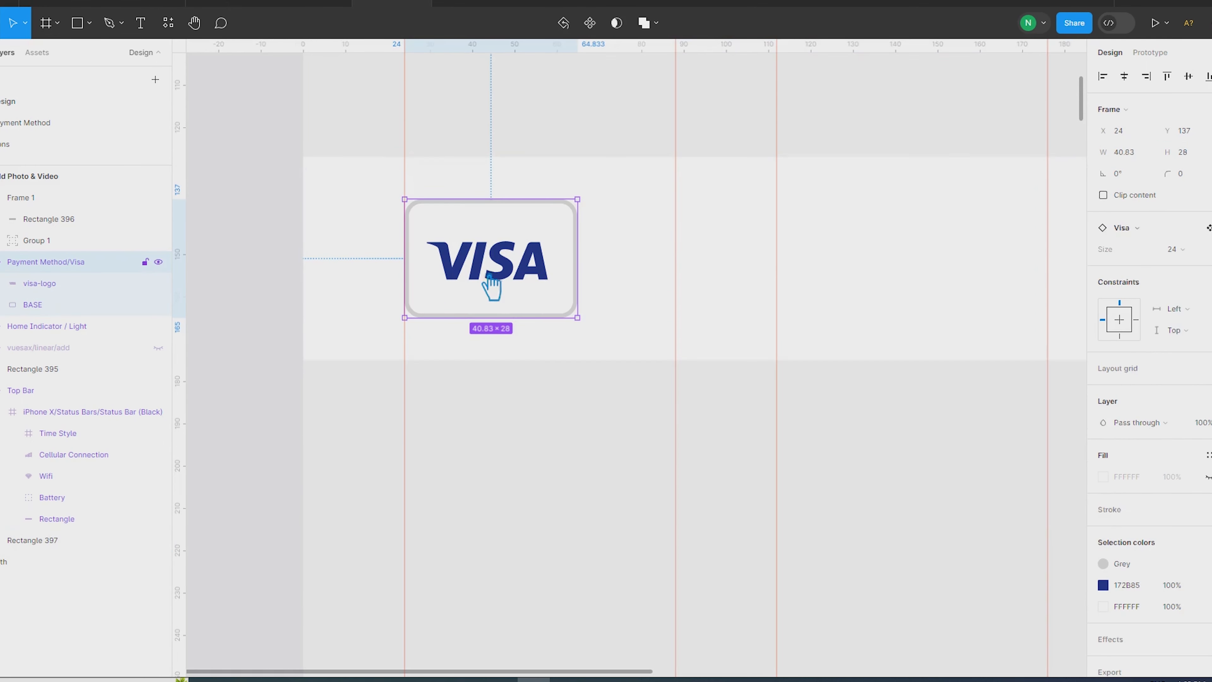
scroll(281, 275, down, 5)
click(385, 272)
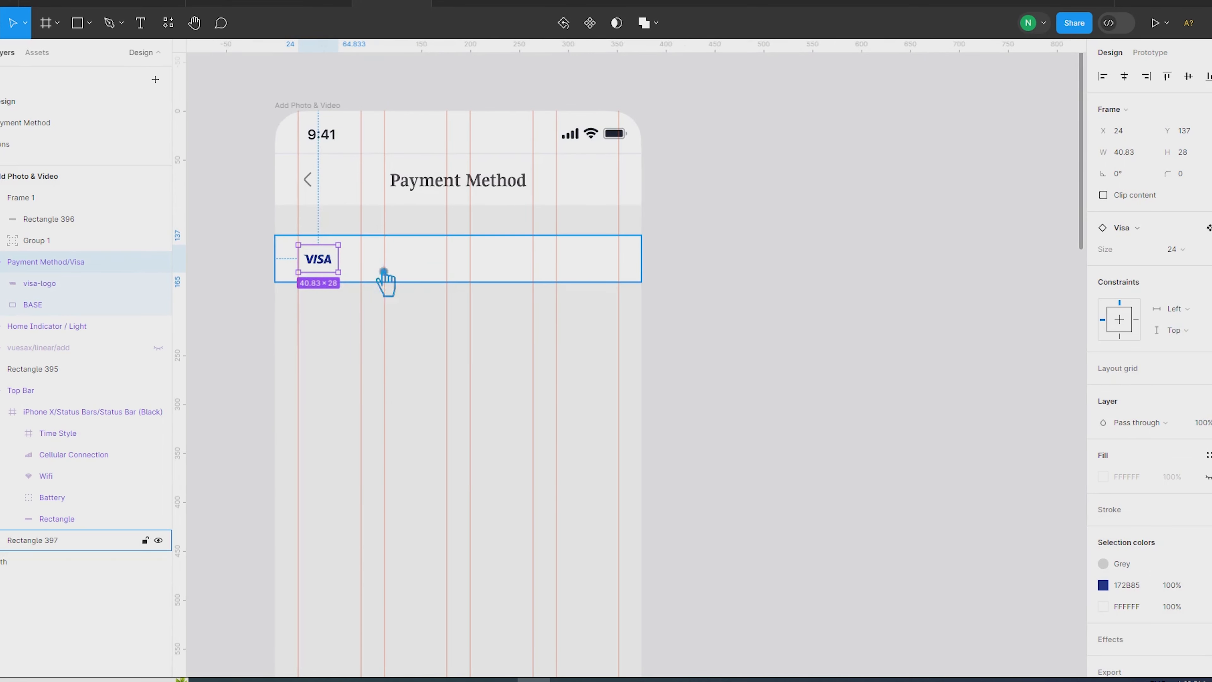
scroll(428, 290, up, 10)
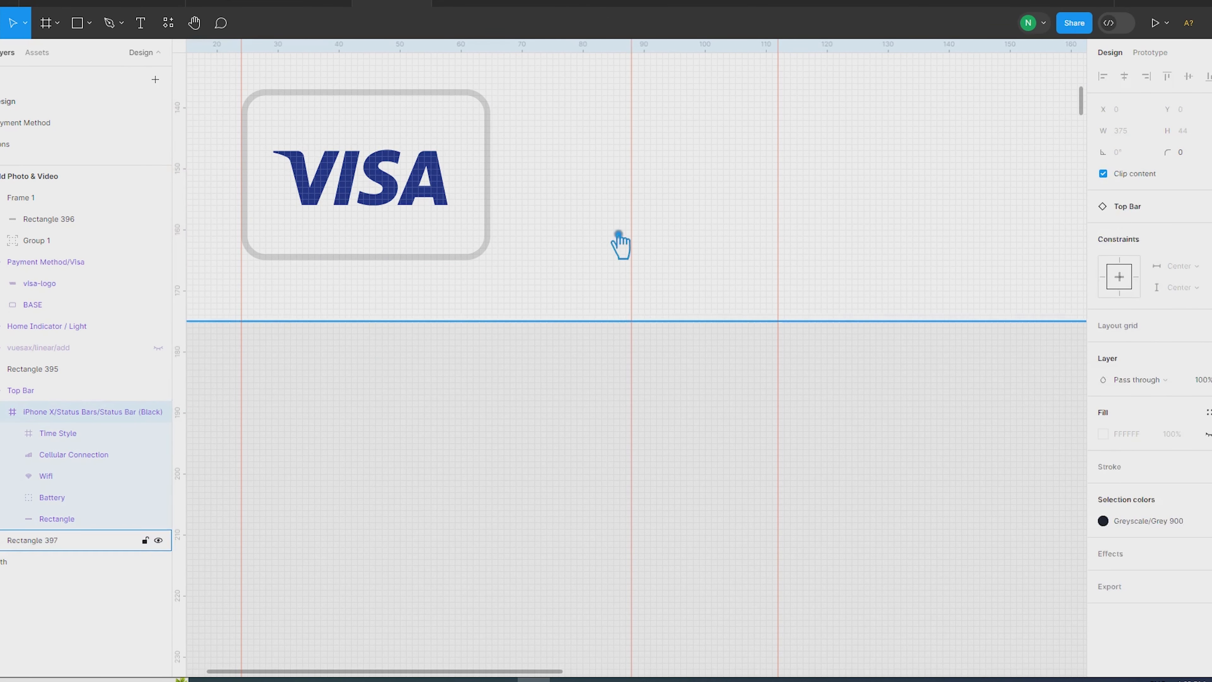
Set the stroke weight of the Visa badge's base rectangle to 0.5.
scroll(1088, 263, down, 3)
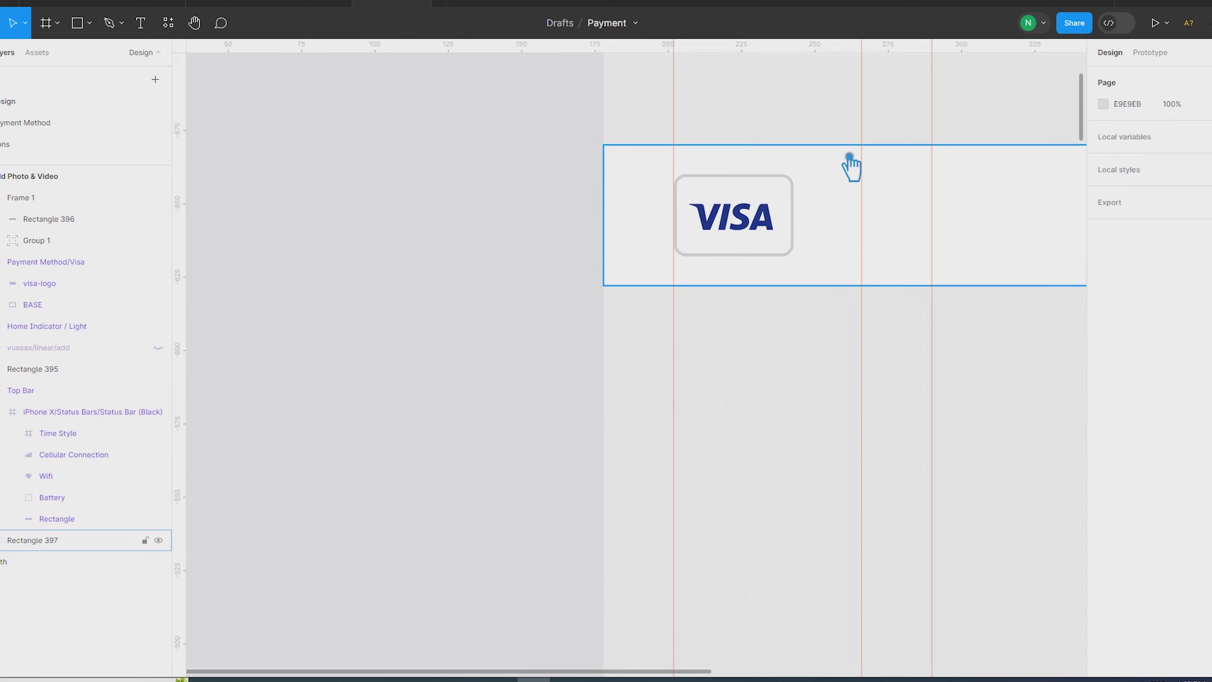
click(777, 208)
click(826, 203)
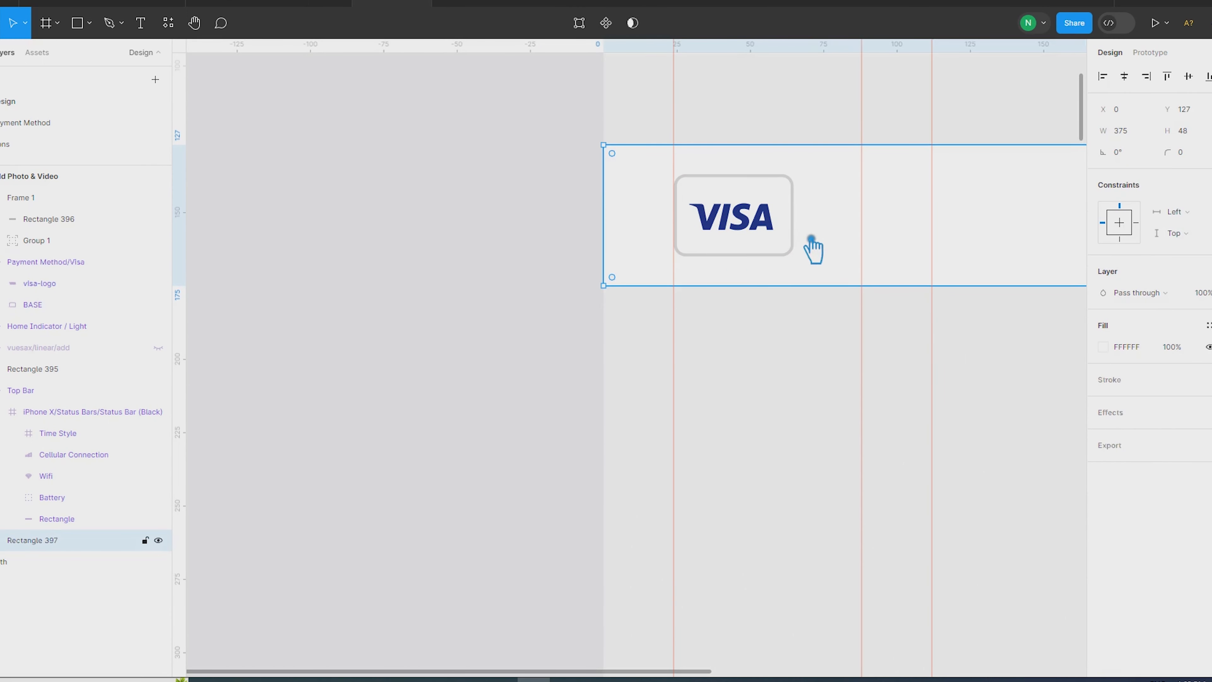
click(794, 238)
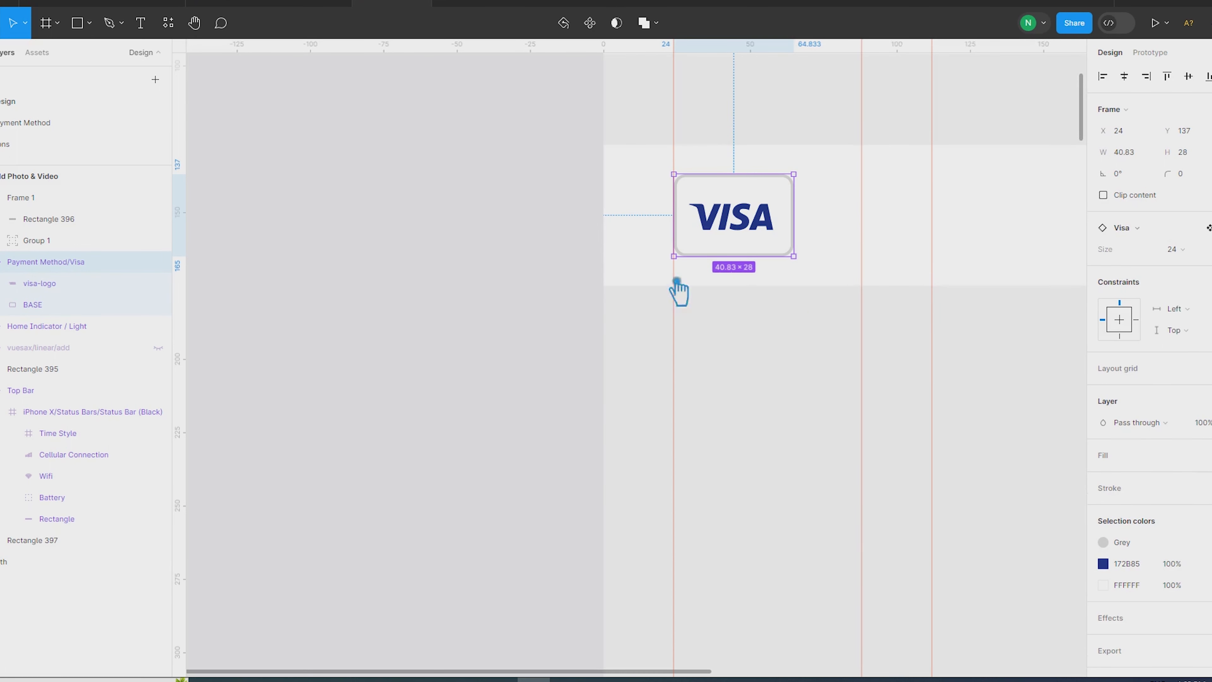
double_click(790, 217)
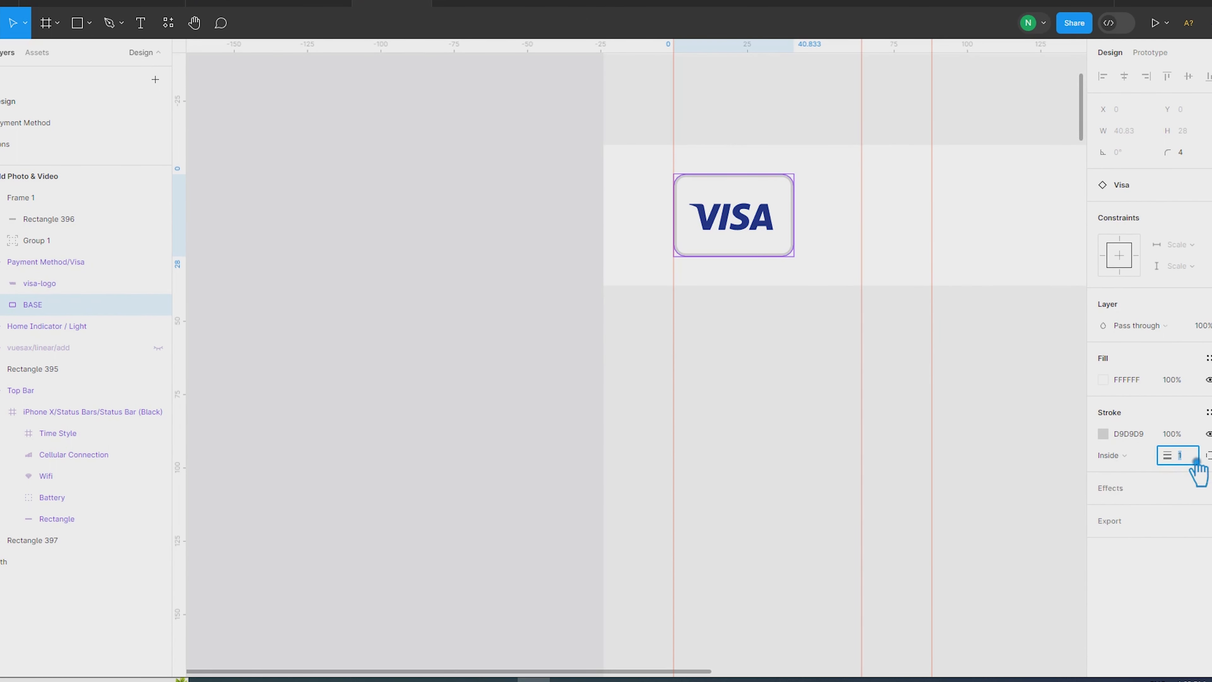
text(0.5)
key(Return)
click(1208, 456)
click(1203, 456)
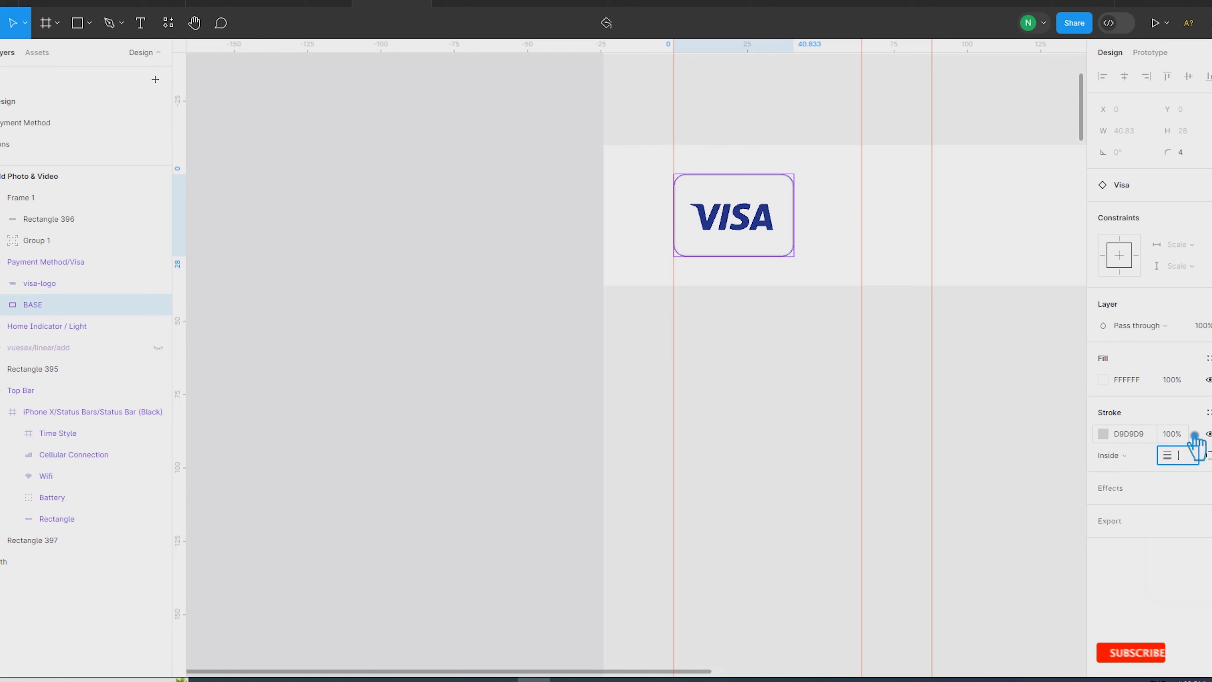
click(505, 315)
Duplicate the header's Payment Method text into the white row, just right of the Visa badge.
scroll(505, 315, down, 5)
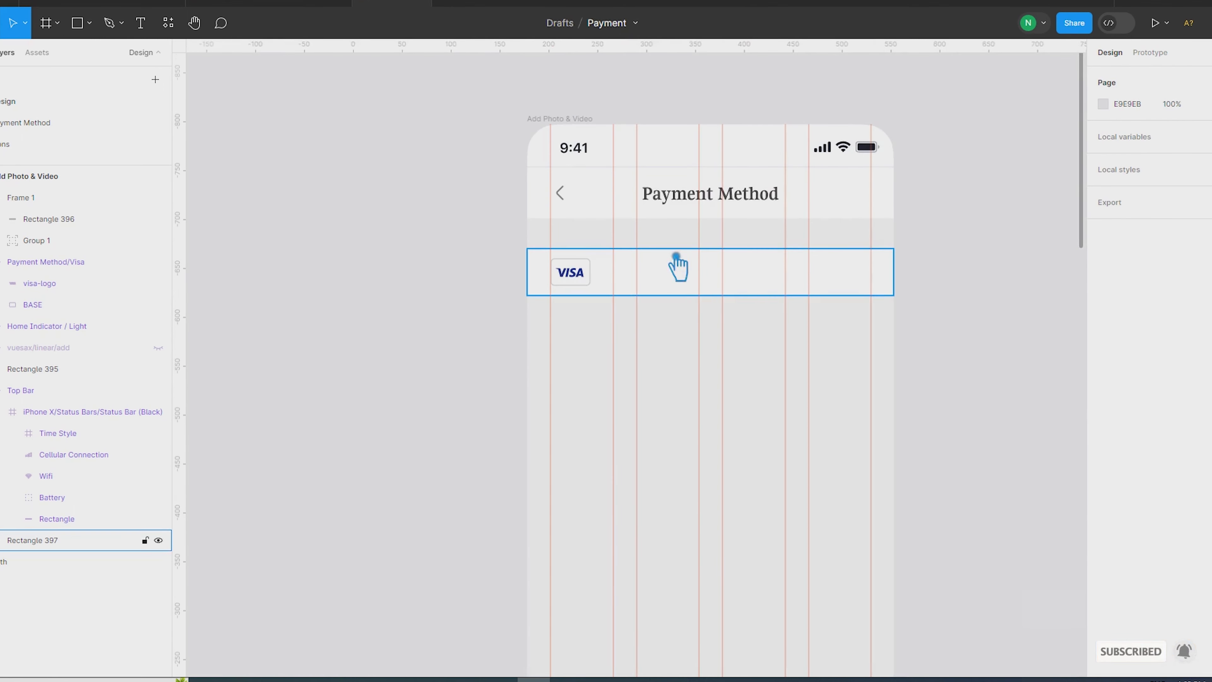
ctrl+click(690, 201)
alt+drag(690, 201, 655, 292)
click(403, 316)
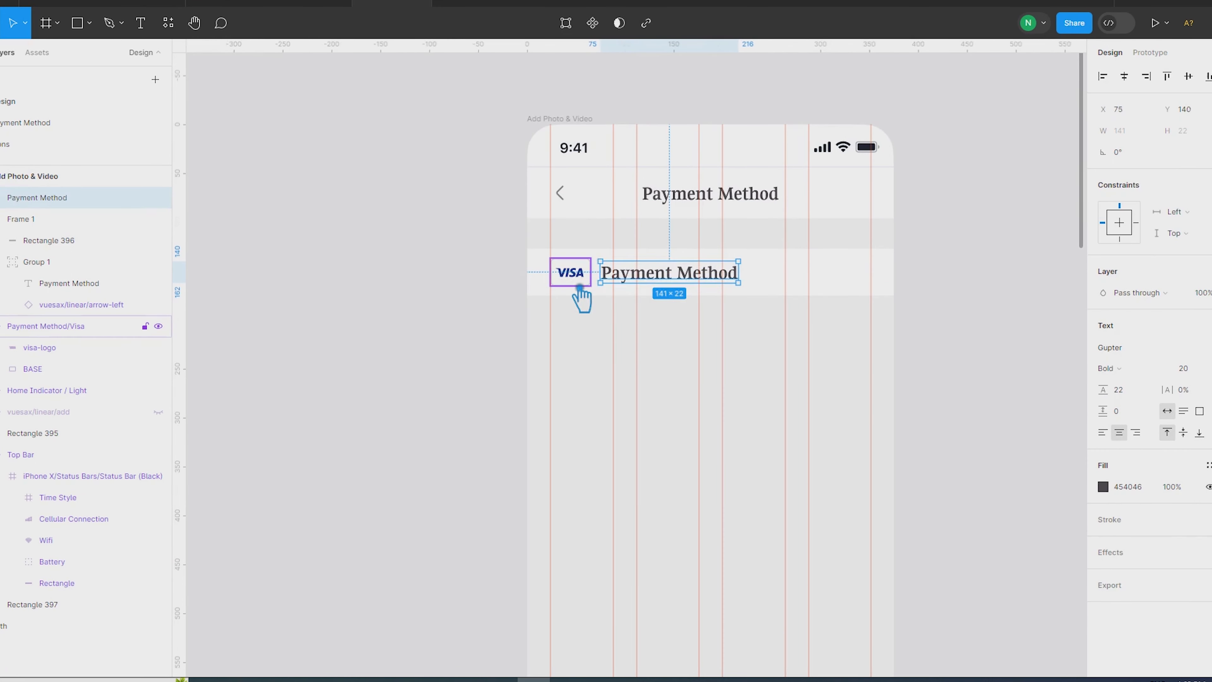
Set the horizontal spacing between the Visa badge and the copied text to 10 and wrap both in an auto layout frame.
shift+click(580, 287)
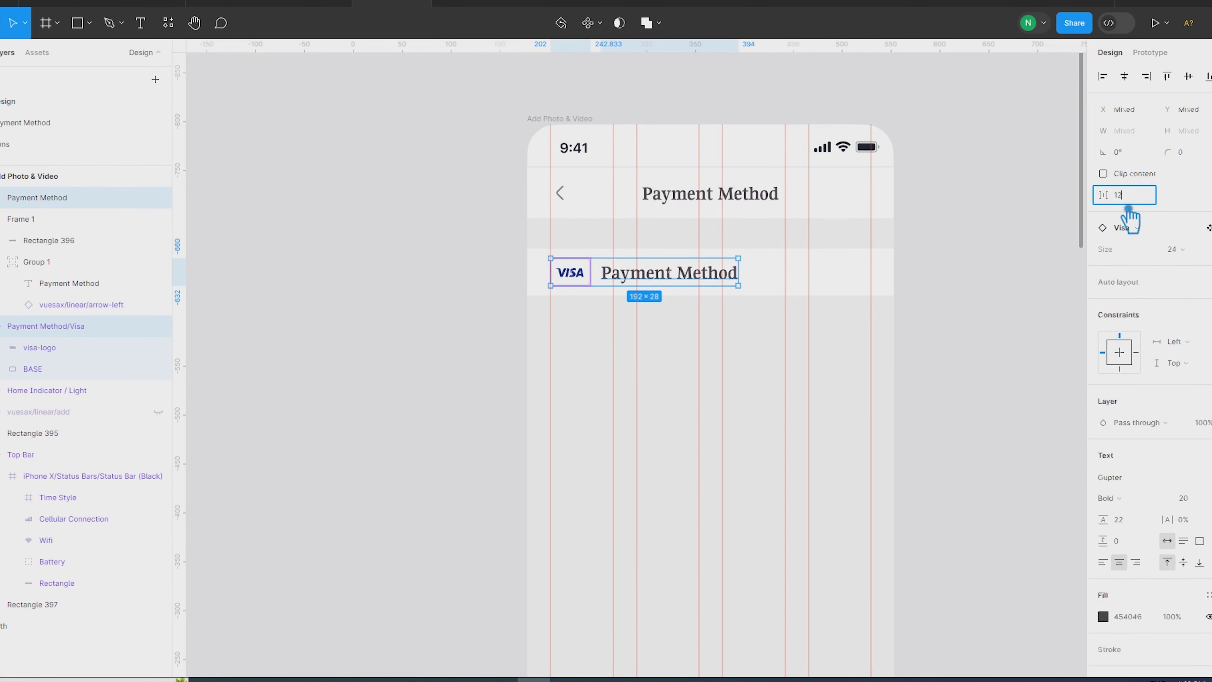
key(Return)
click(1150, 199)
text(10)
key(Return)
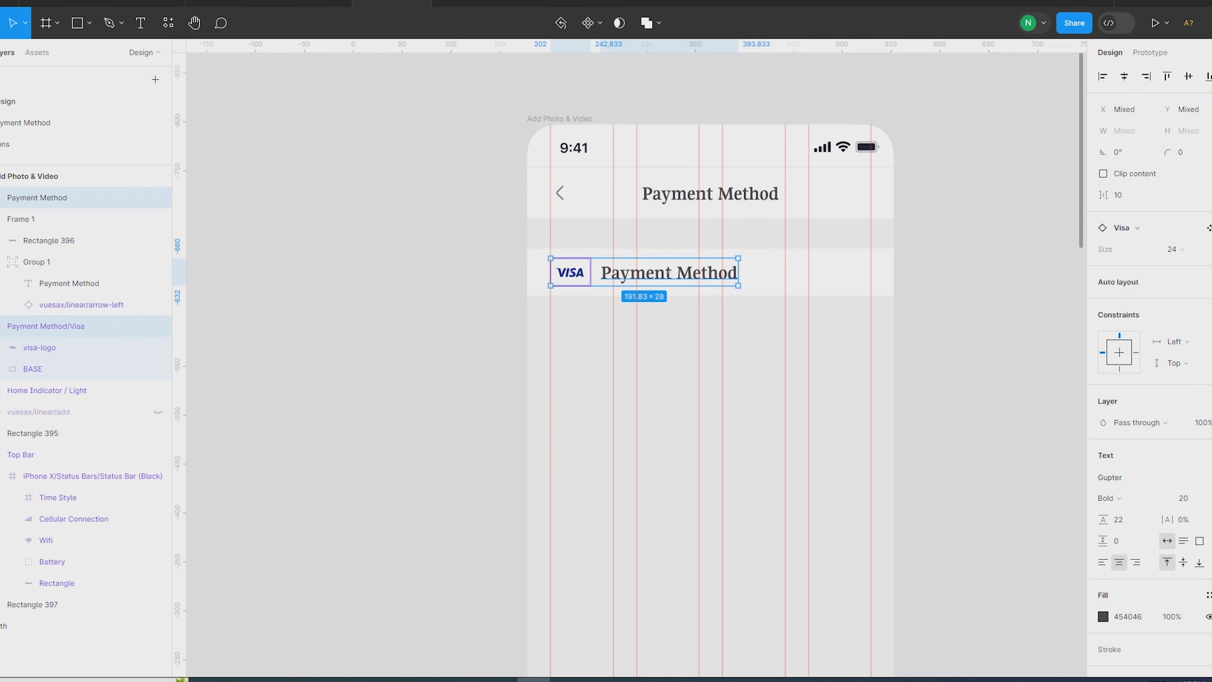
key(shift+a)
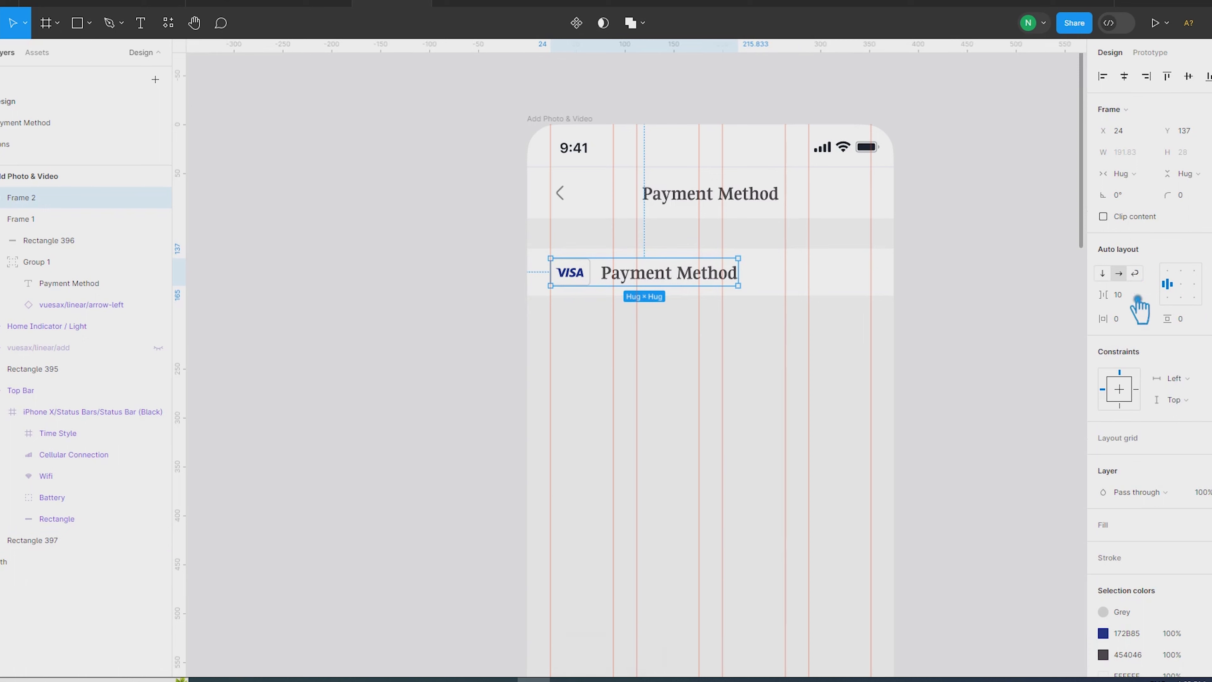
Set the font size of the copied Payment Method text beside the Visa badge to 14.
double_click(678, 275)
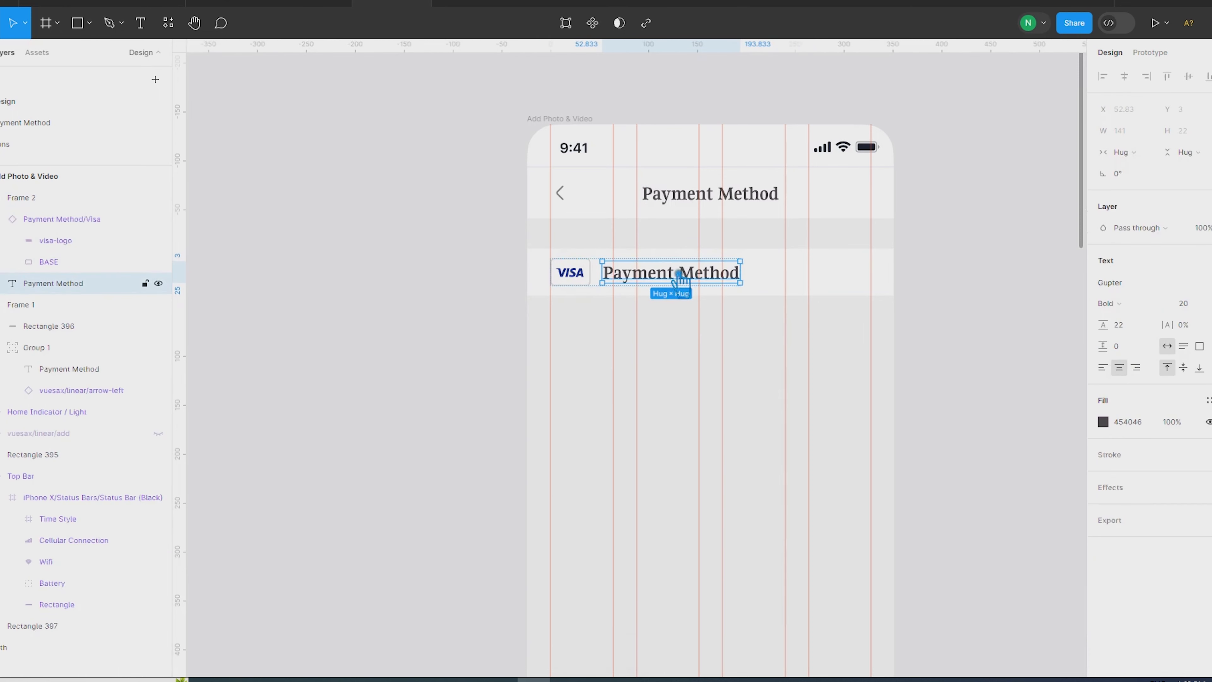
click(1184, 303)
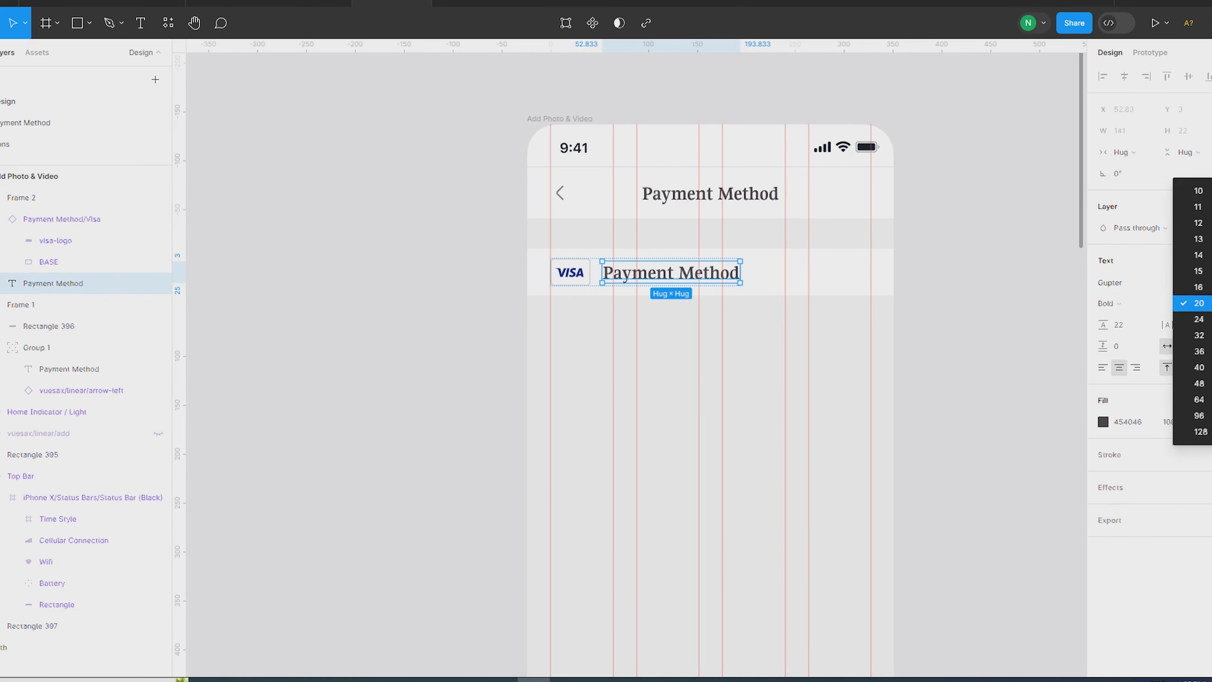
click(1208, 258)
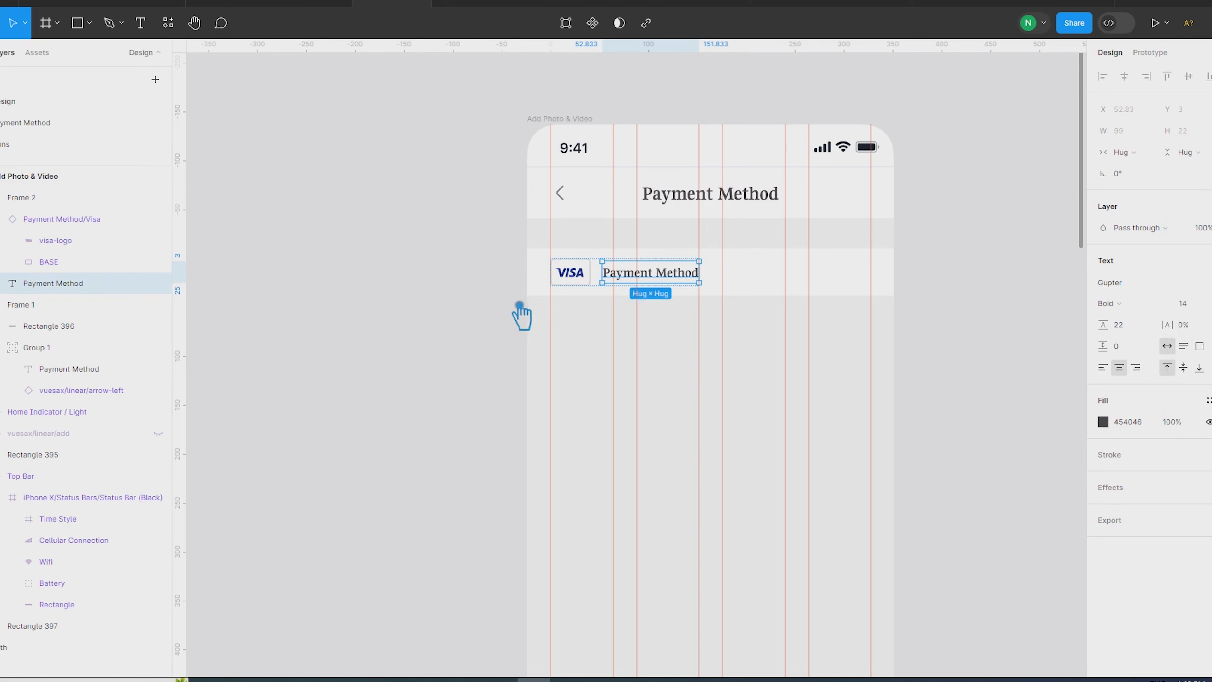
click(590, 284)
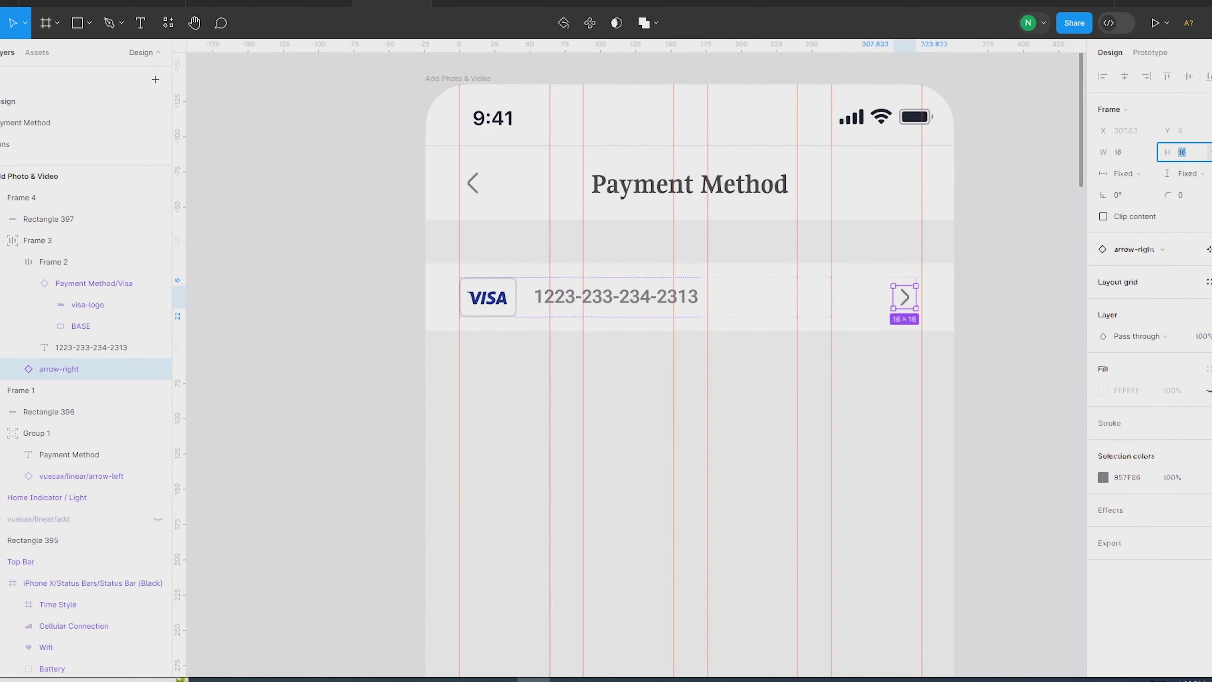
Wrap the row's right arrow icon in an auto layout frame with horizontal and vertical padding of 5.
click(1072, 269)
ctrl+click(918, 299)
click(1210, 249)
key(Escape)
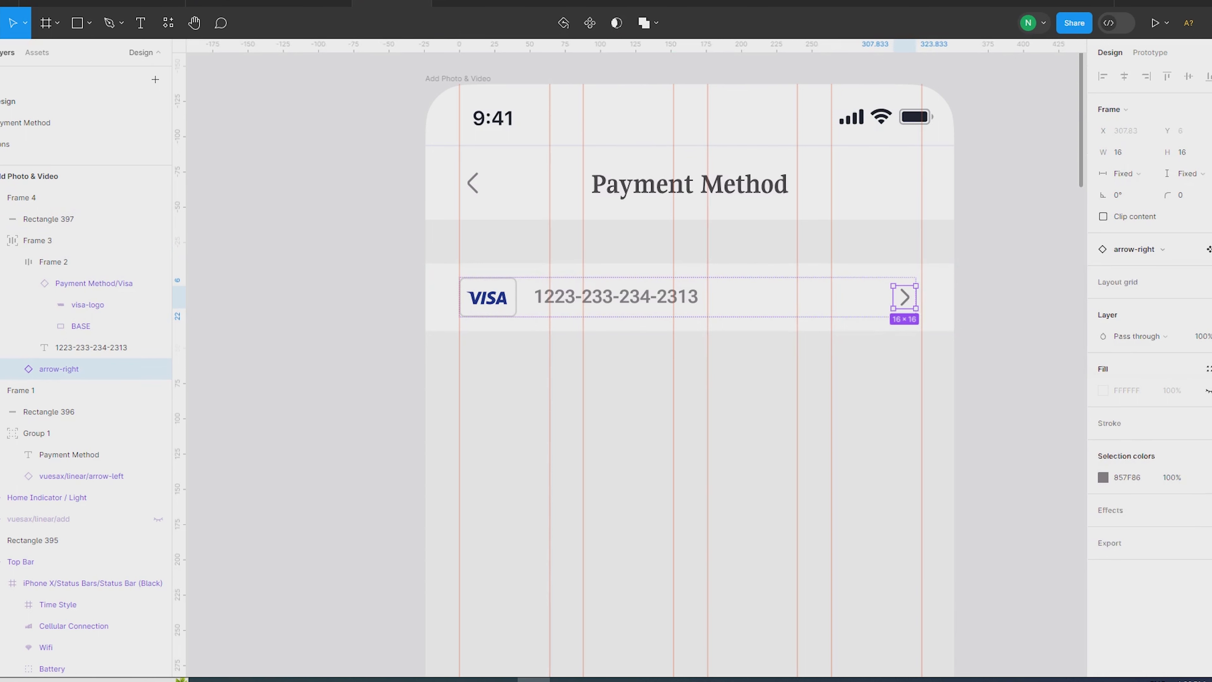
key(shift+a)
click(1203, 323)
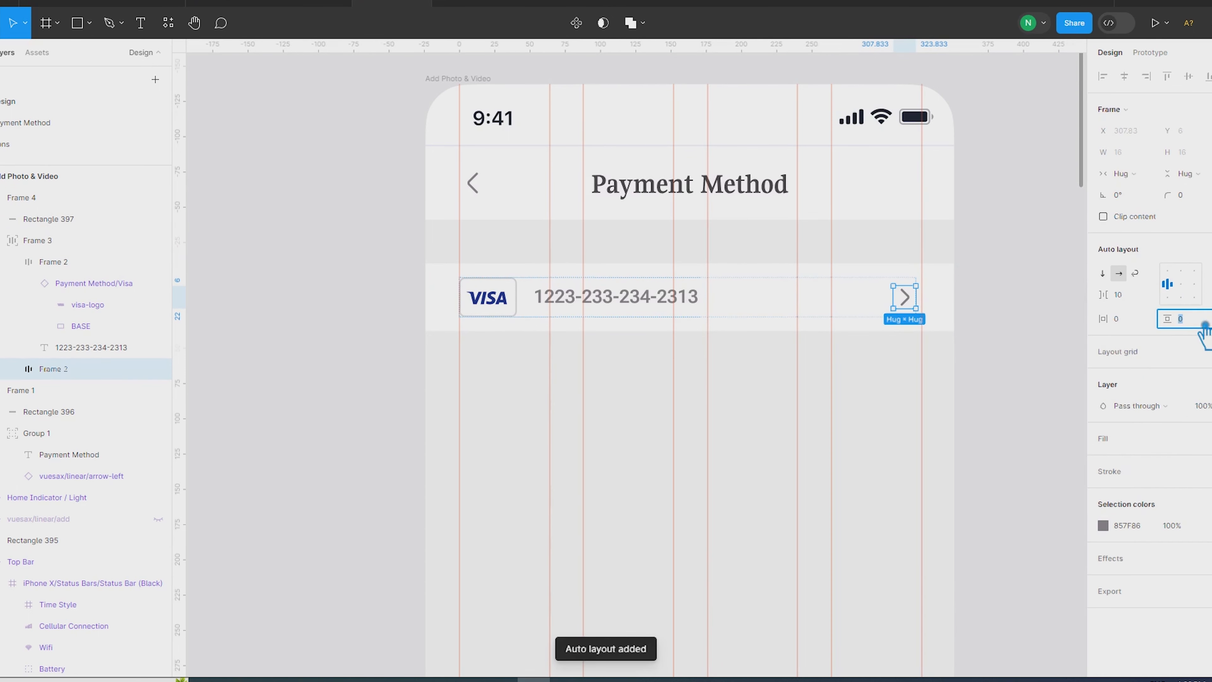
text(5)
click(1142, 319)
text(5)
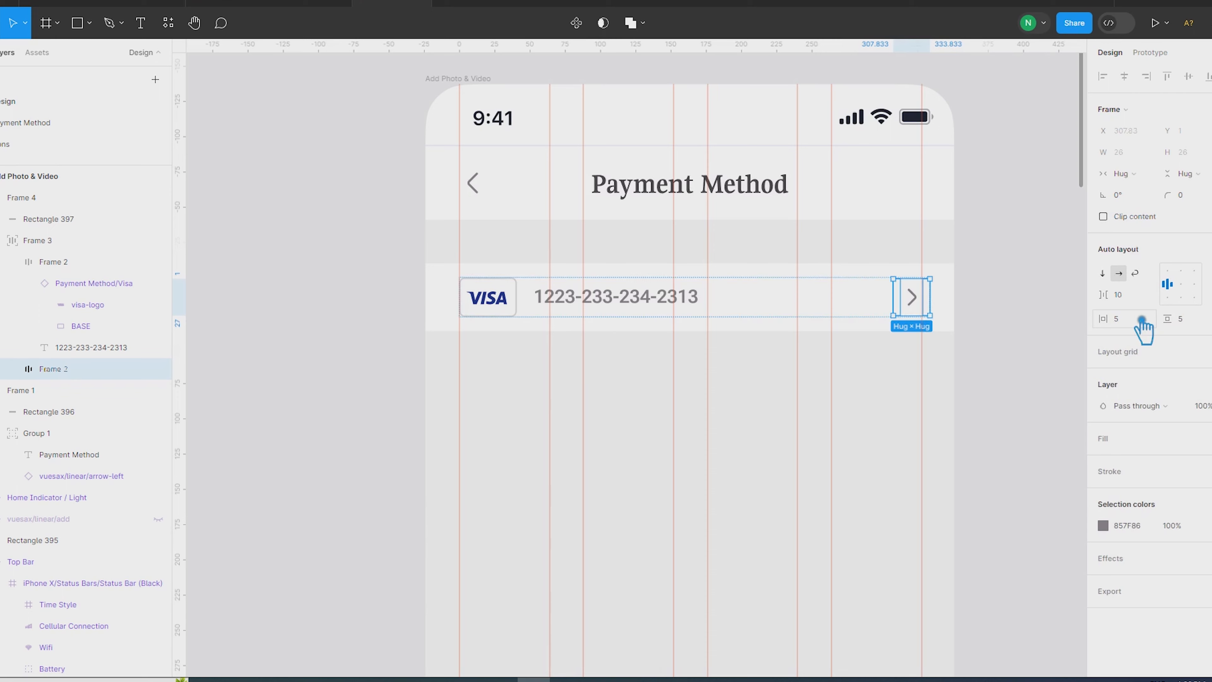
Ungroup the Visa row's outer frames so the badge-and-number frame, the arrow frame and the white rectangle become separate layers.
click(638, 298)
key(Escape)
right_click(635, 304)
click(690, 430)
click(291, 395)
right_click(888, 298)
click(915, 432)
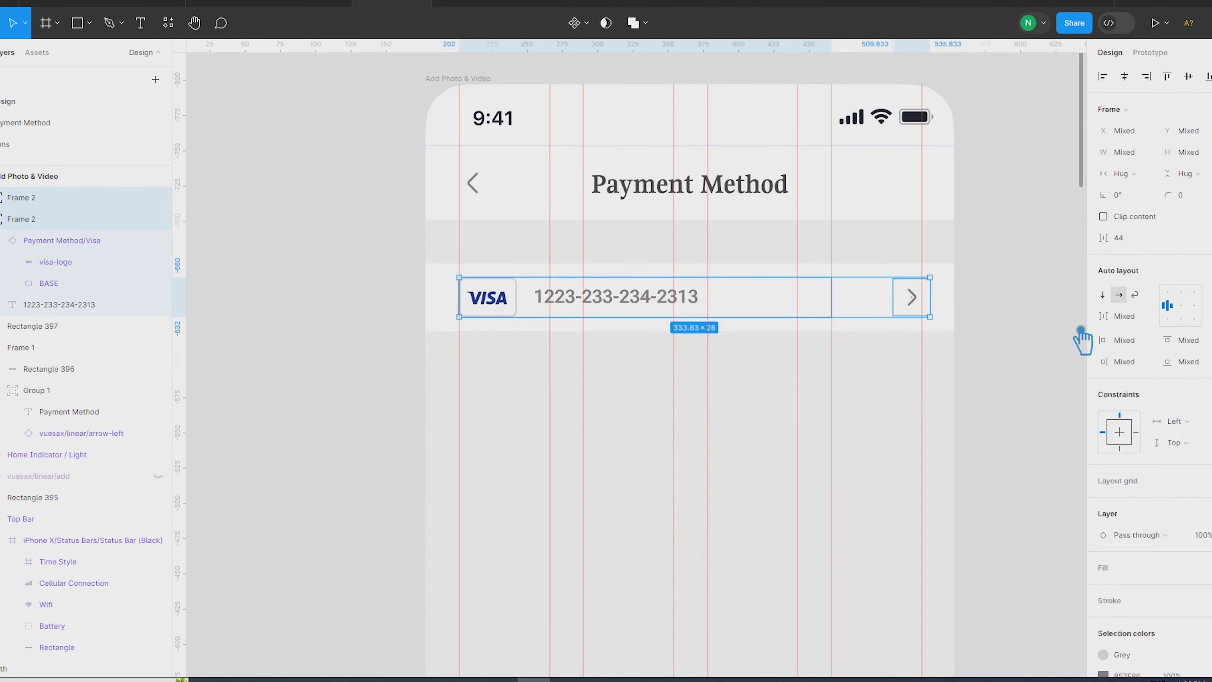
Move the arrow frame to X 326 so its right edge meets the layout grid's right margin.
click(1077, 333)
drag(920, 299, 907, 298)
key(shift+2)
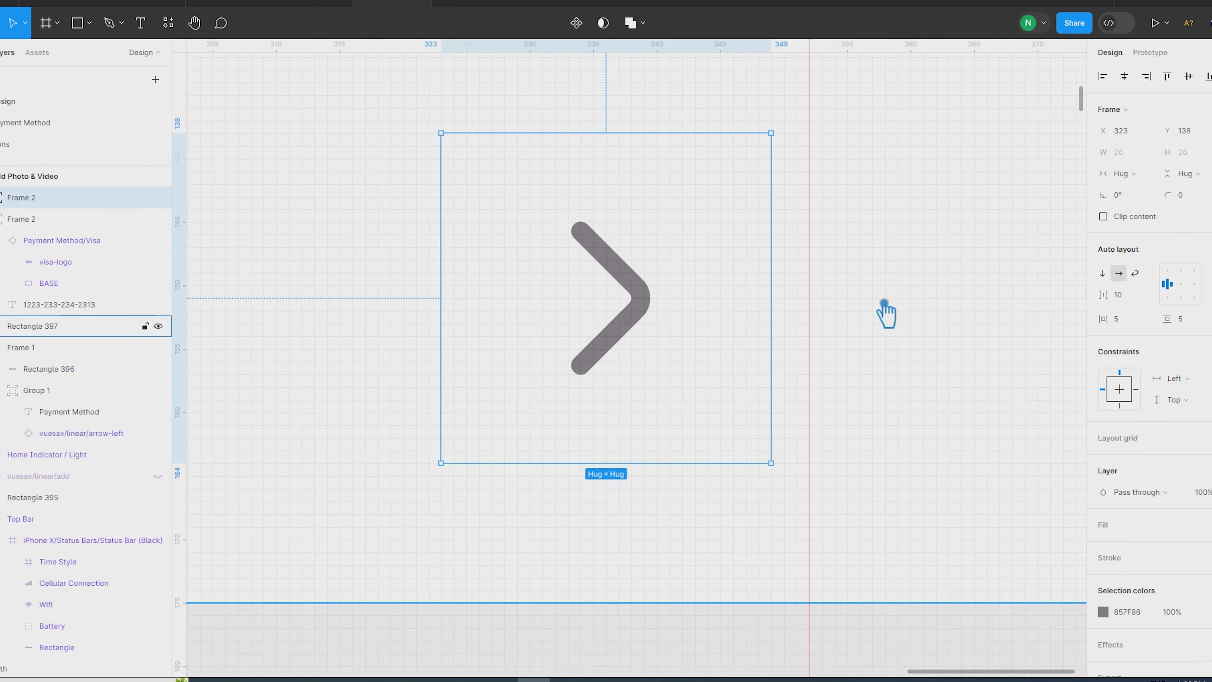
drag(652, 311, 705, 310)
scroll(705, 310, down, 5)
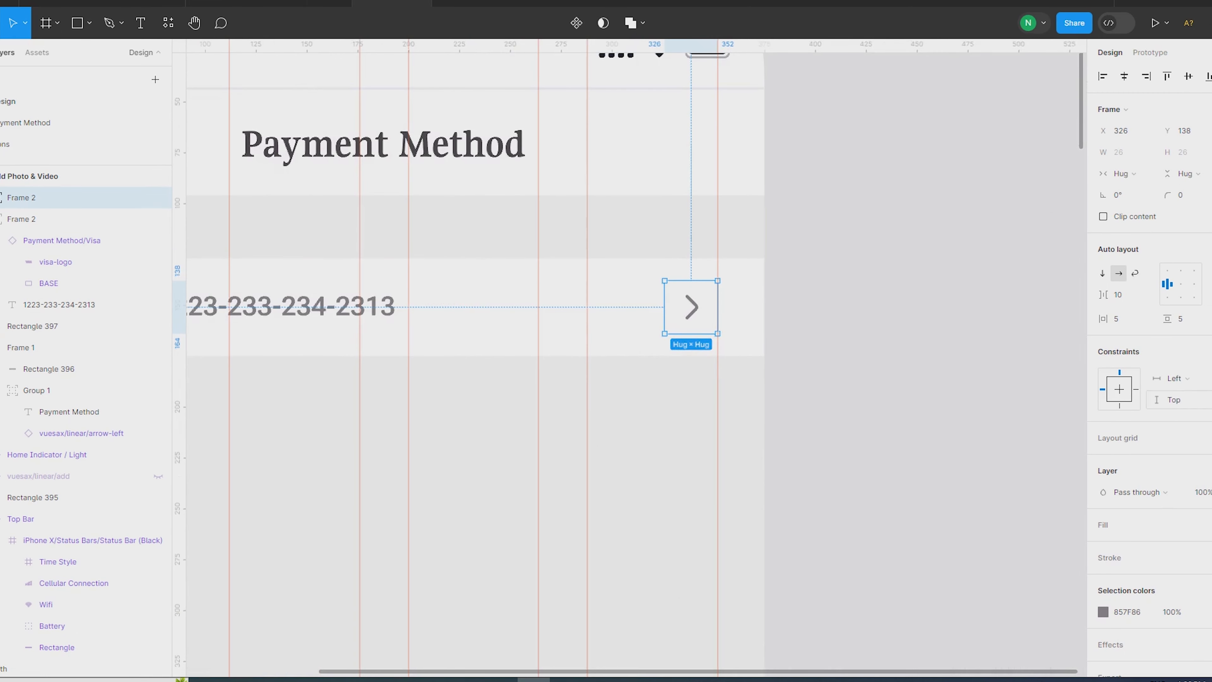
Fill the arrow frame with light grey F5F5F5 and round its corners into a circle.
click(1210, 525)
click(1111, 552)
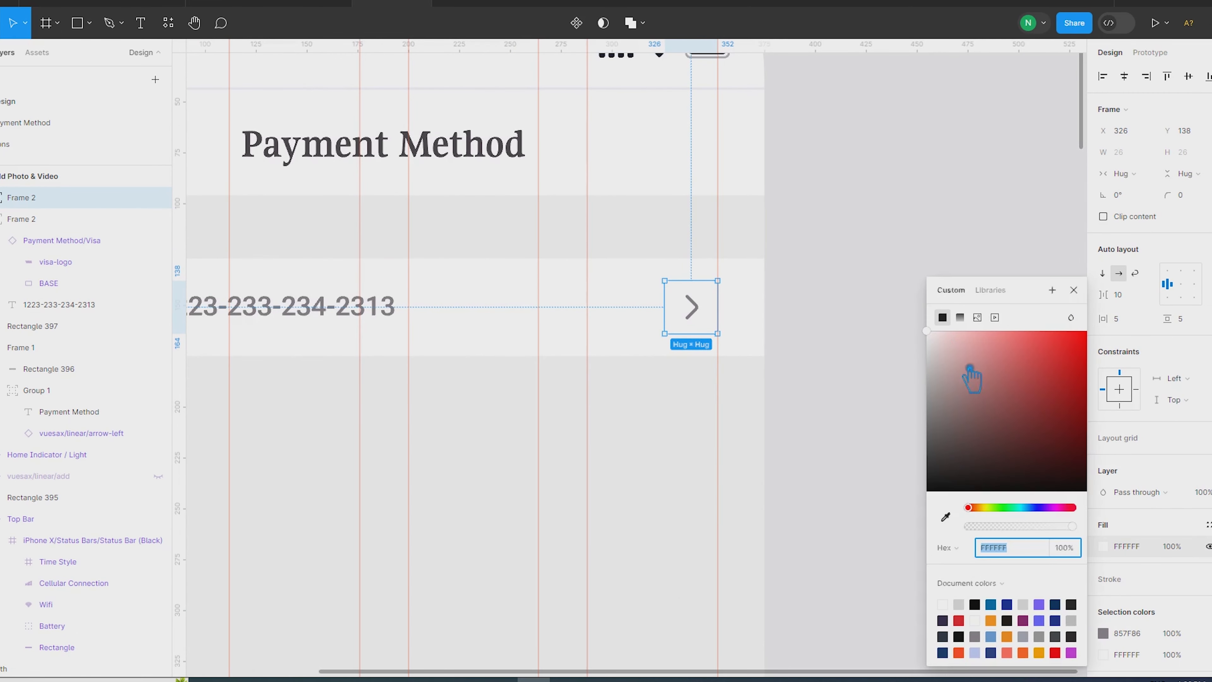
click(938, 351)
click(1186, 196)
text(2)
click(848, 204)
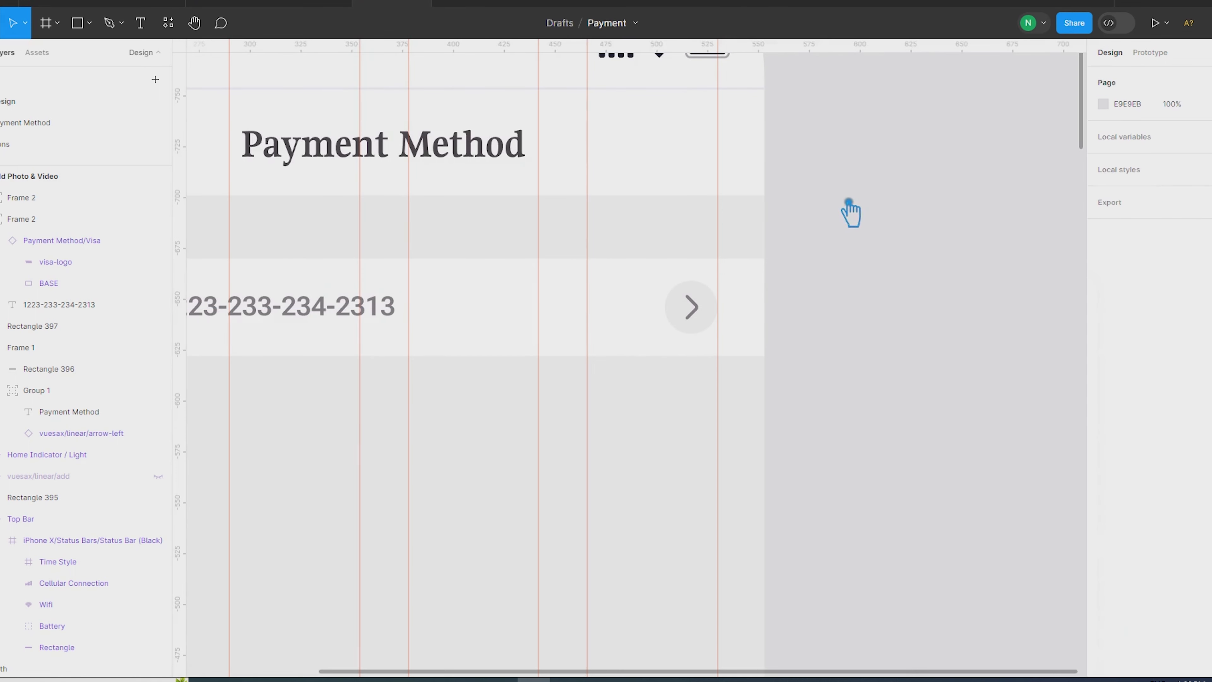
Resize the arrow icon inside the grey circle to 14 × 14.
scroll(886, 235, down, 3)
ctrl+click(799, 271)
click(961, 231)
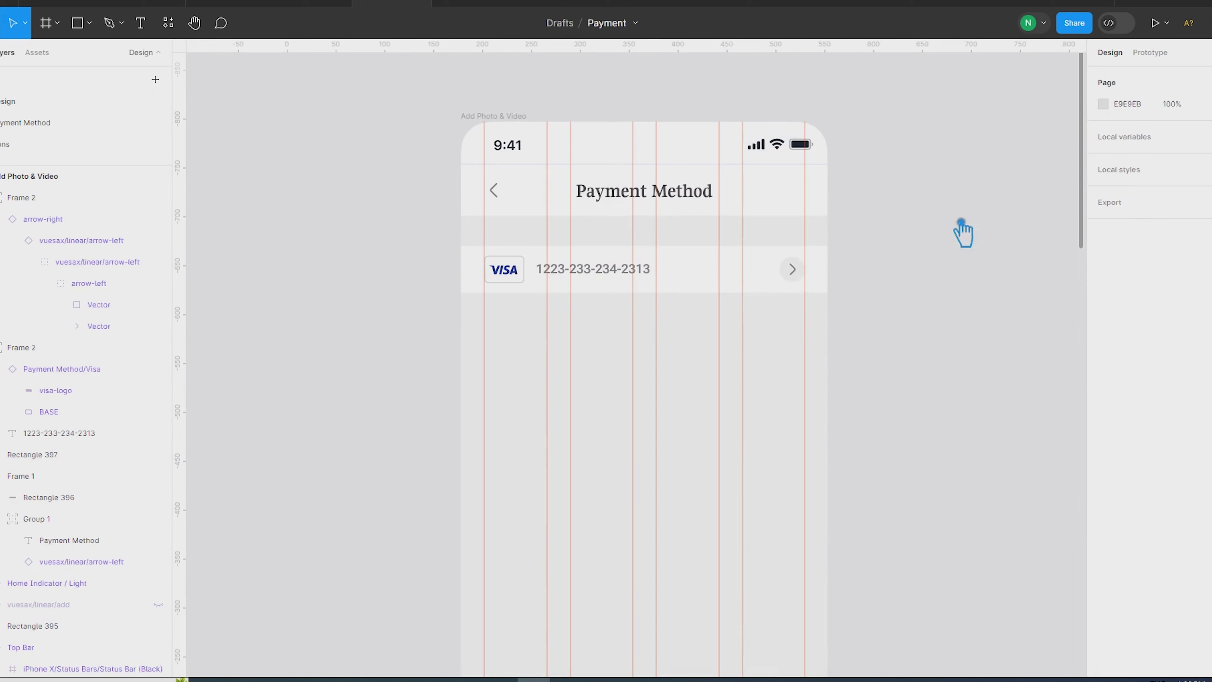
click(806, 273)
click(810, 280)
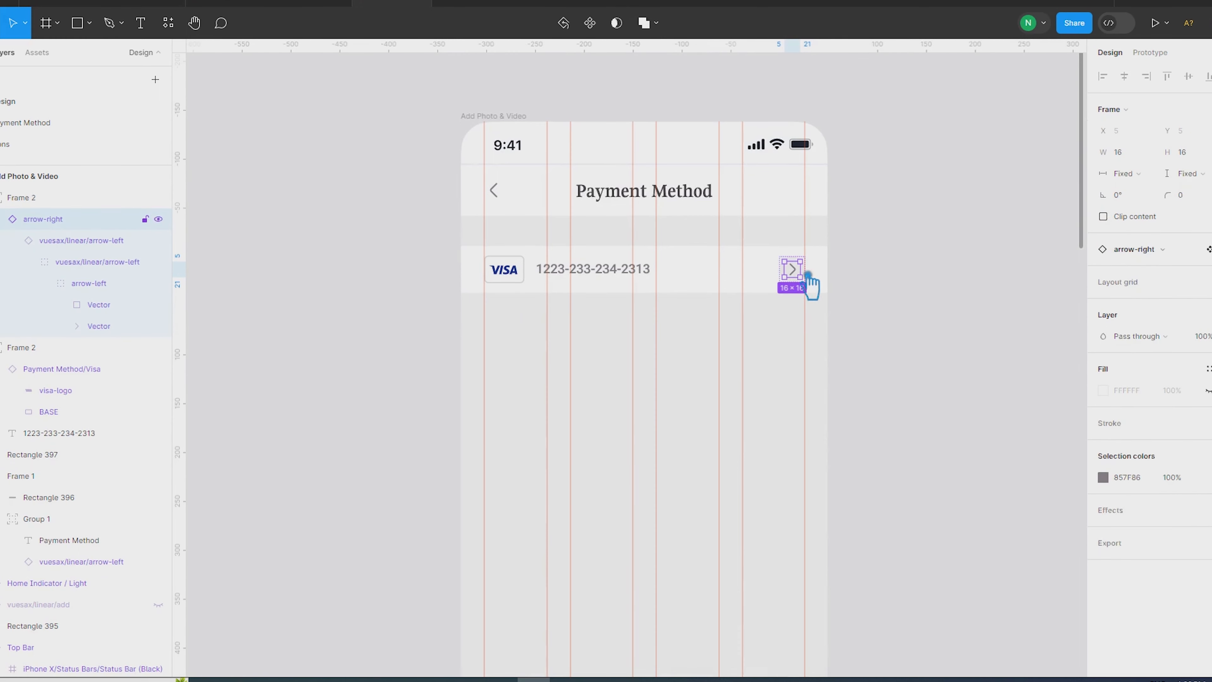
click(1209, 155)
scroll(887, 289, up, 3)
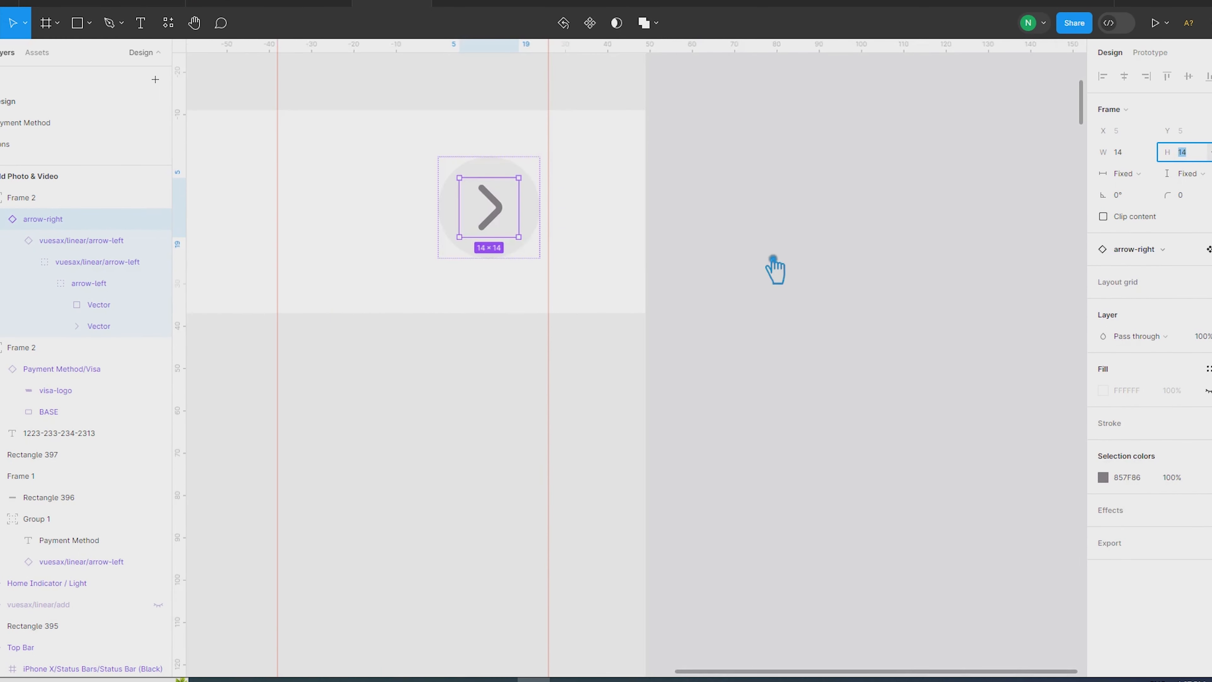
click(774, 259)
Snap the grey arrow circle's right edge to the layout grid's right margin and center it vertically on the white row rectangle.
click(493, 221)
drag(493, 220, 502, 221)
shift+click(600, 270)
click(1188, 76)
Wrap the white rectangle, the Visa badge-and-number frame and the arrow circle together in one auto layout frame.
scroll(909, 179, down, 5)
shift+click(495, 235)
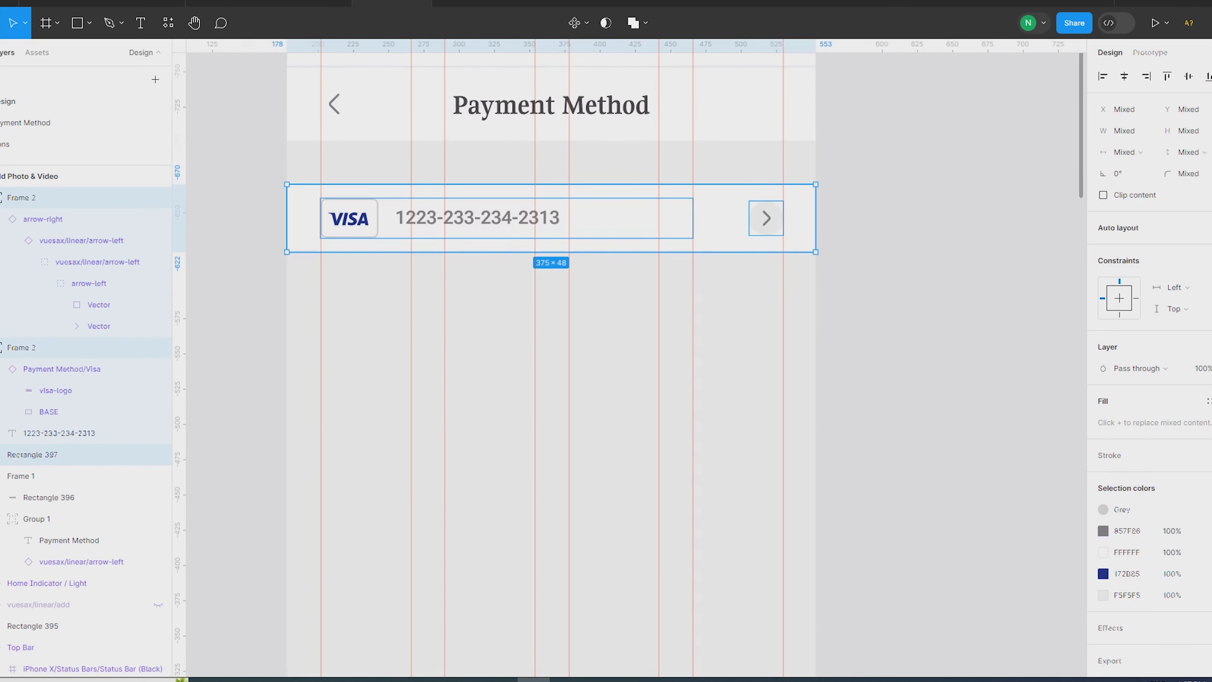
key(shift+a)
scroll(936, 339, down, 3)
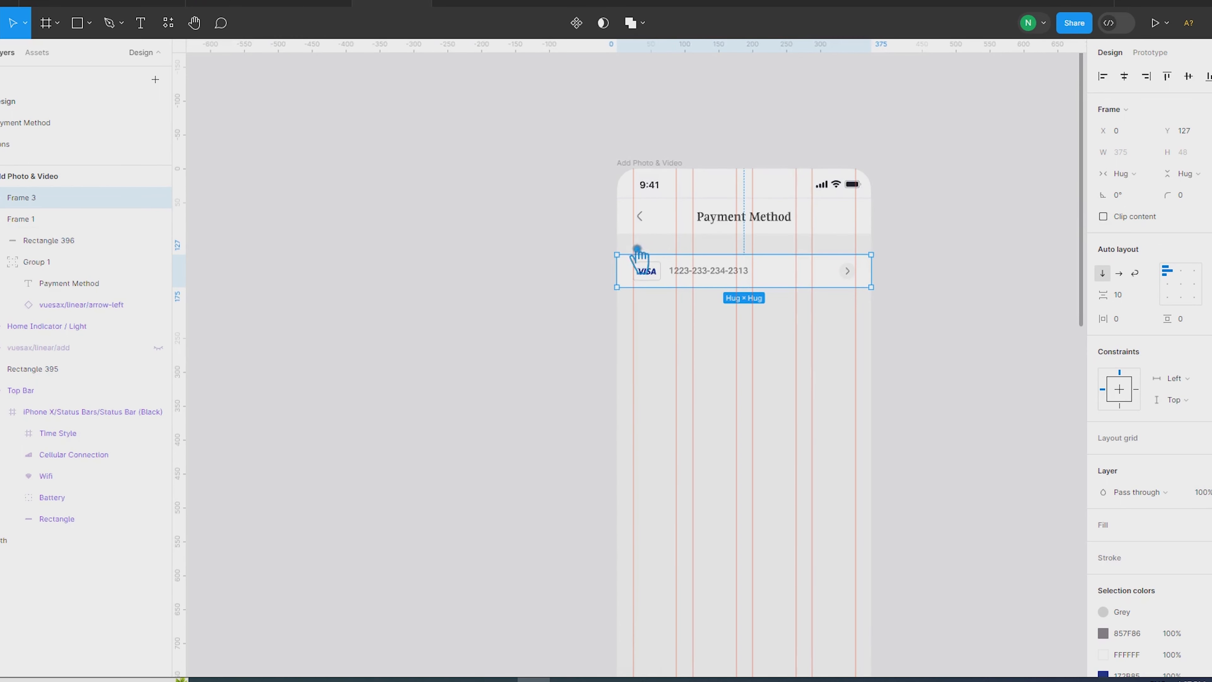
double_click(793, 284)
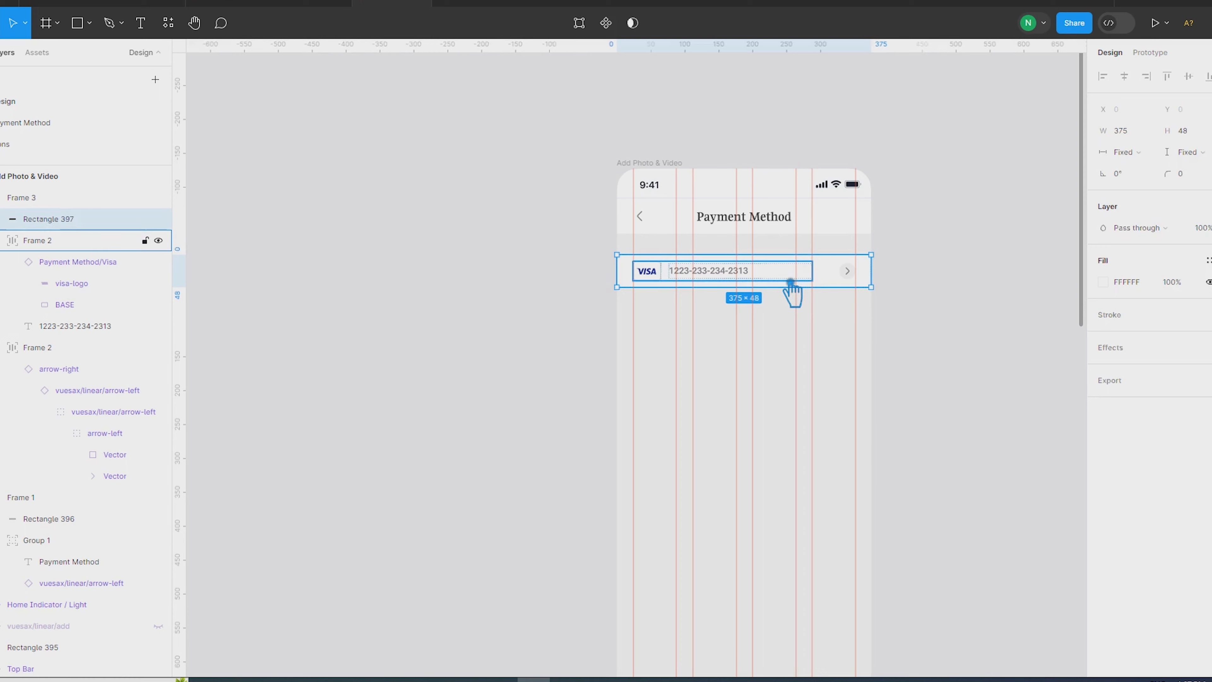
click(940, 370)
Duplicate the Visa row downward with gaps of 12 until the screen has six rows.
alt+drag(790, 280, 792, 329)
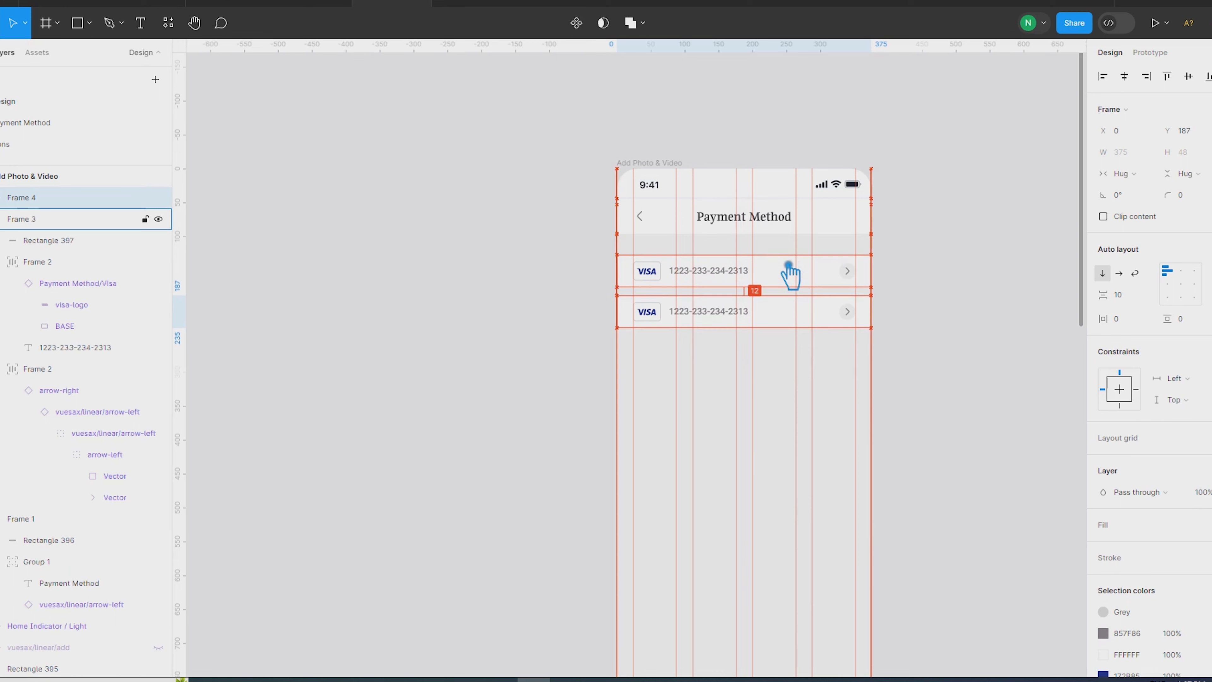
key(ctrl+d)
key(ctrl+d)
key(ctrl+d)
key(ctrl+d)
key(ctrl+d)
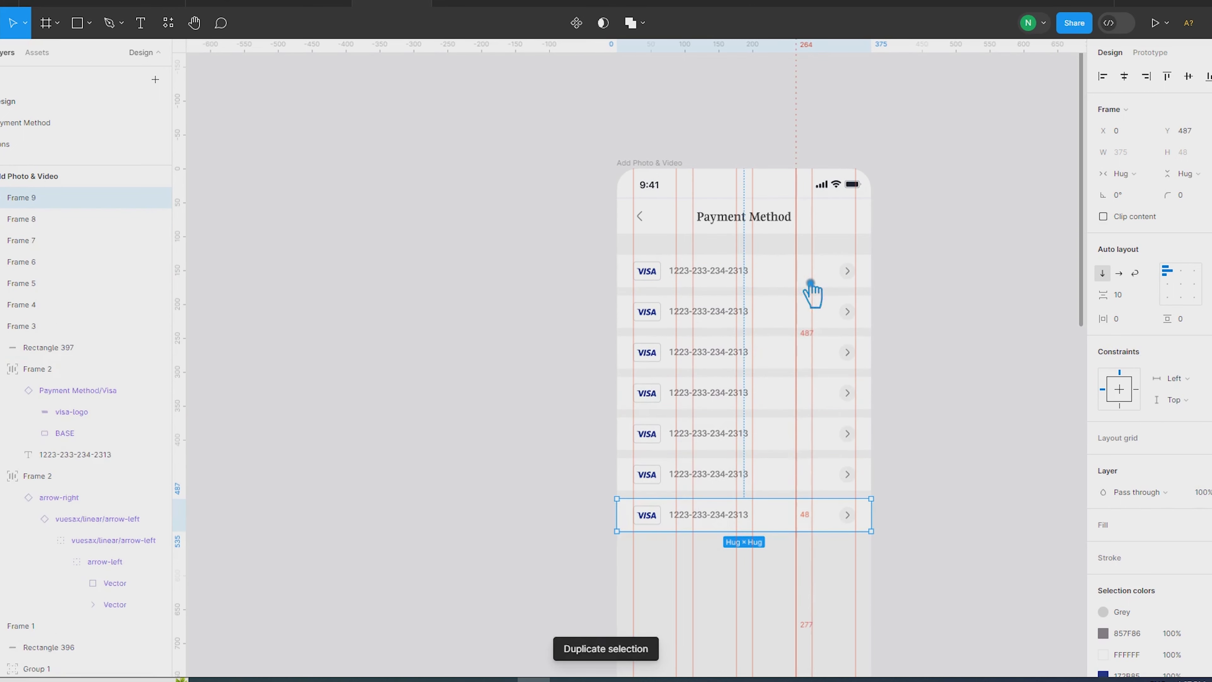
key(ctrl+z)
click(984, 375)
Swap the second row's Visa badge instance for the Stripe payment badge.
click(657, 317)
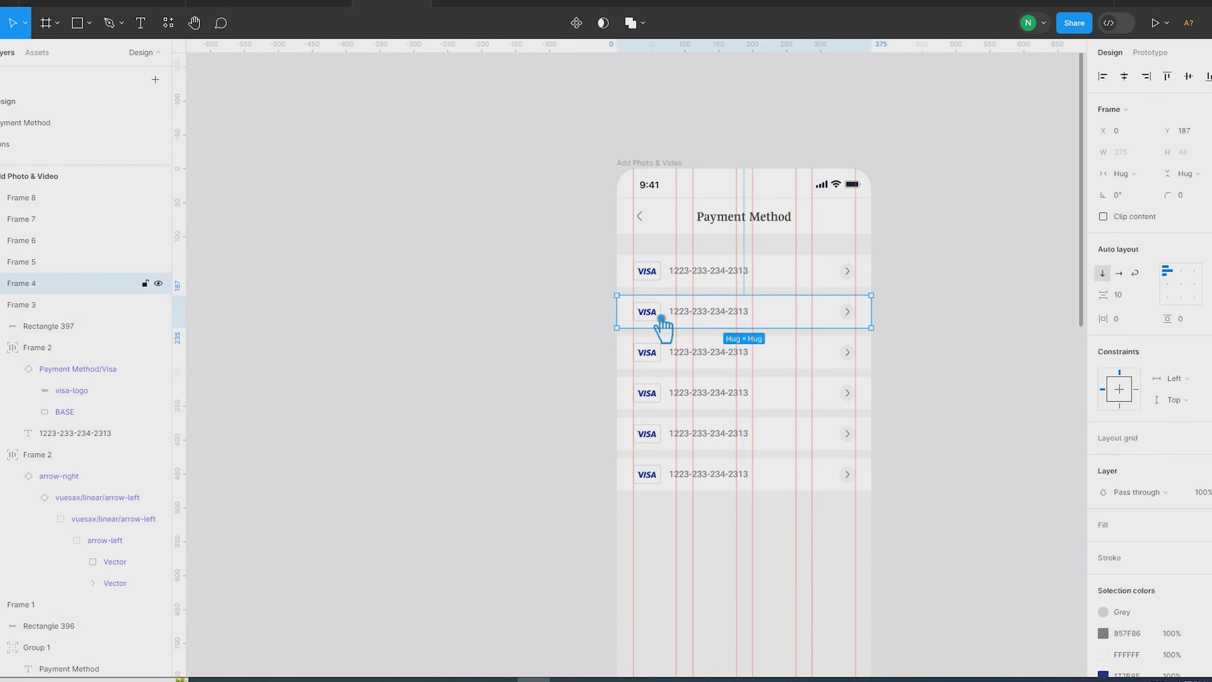
click(659, 316)
click(1146, 254)
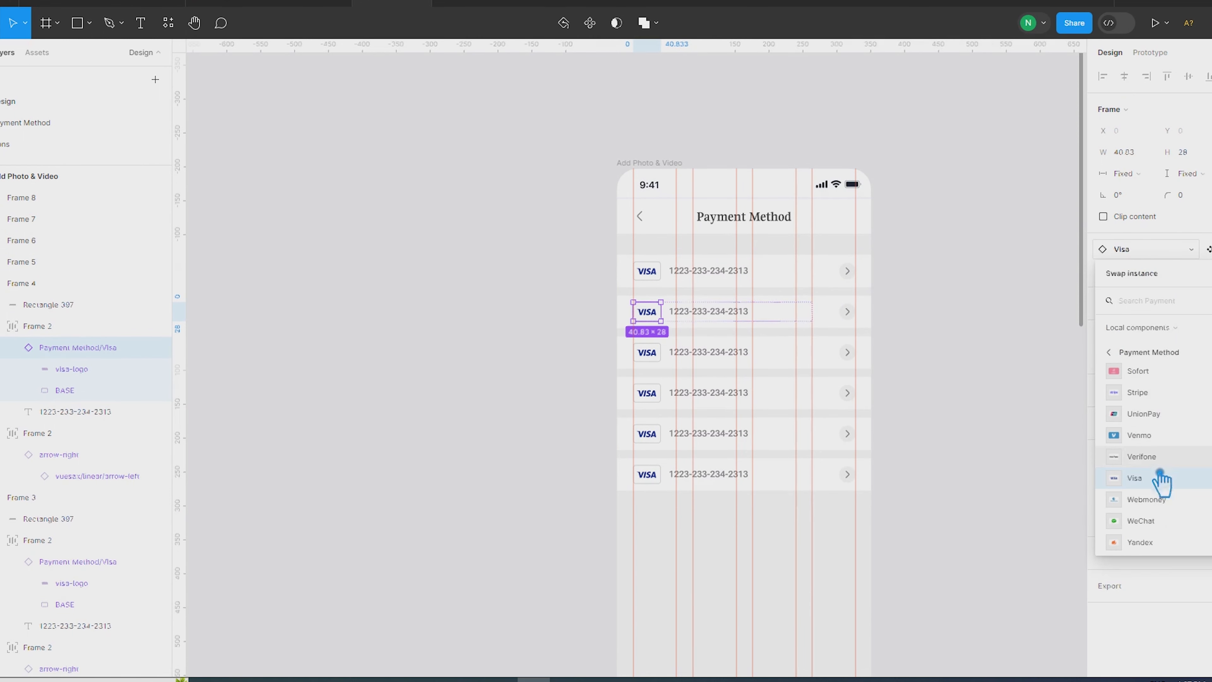
click(1151, 393)
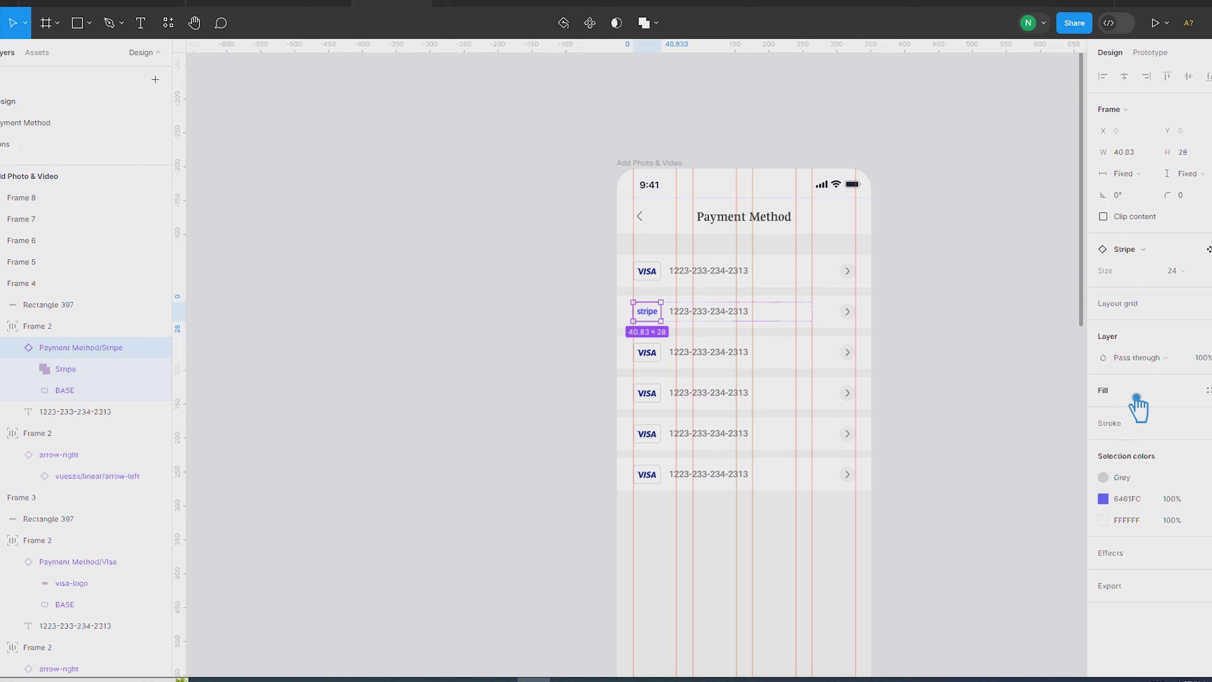
Replace the second row's number with the placeholder XXXX-XXX-XXX-XXX and copy that text.
double_click(730, 312)
text(XXXX-XXX-XXX-)
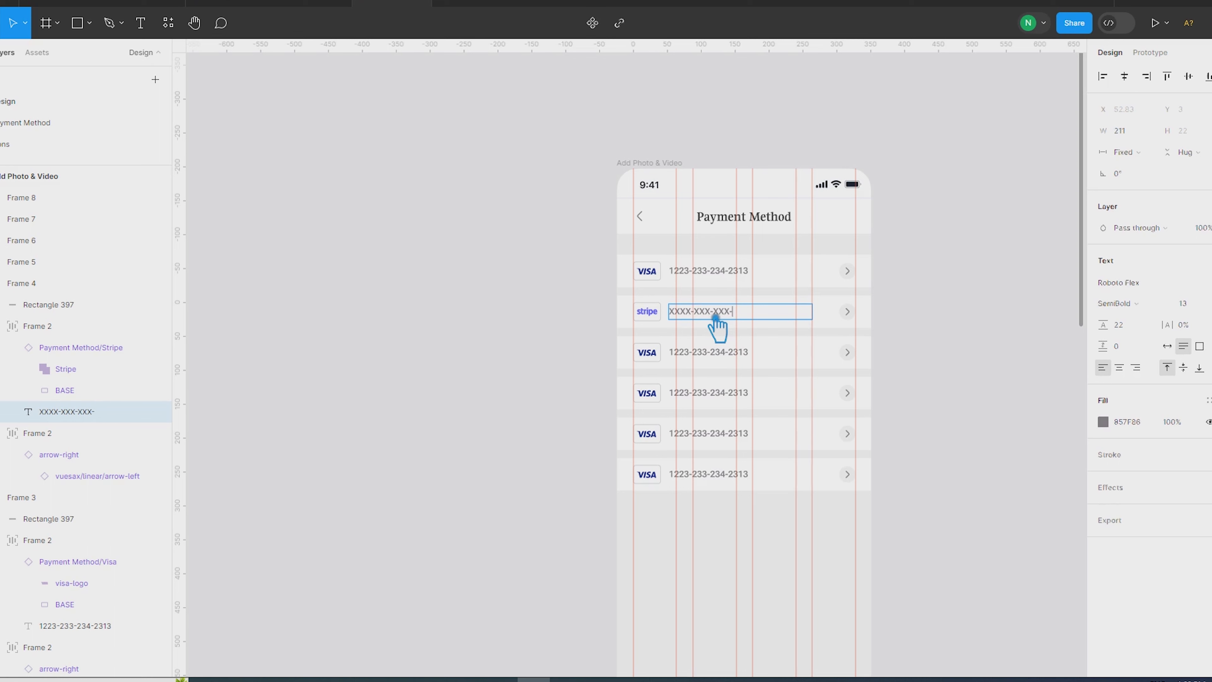
key(ctrl+a)
key(ctrl+c)
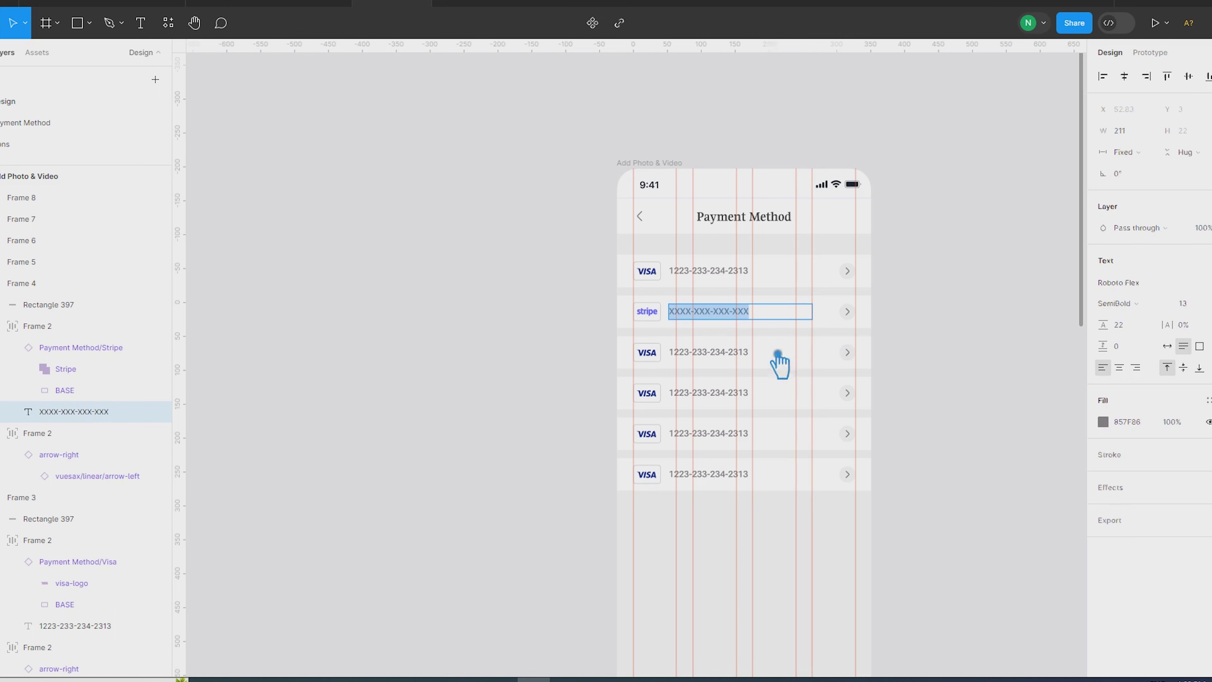
Replace the numbers in the third to sixth rows with the copied XXXX-XXX-XXX-XXX placeholder.
double_click(737, 357)
key(ctrl+v)
double_click(729, 395)
key(ctrl+v)
double_click(730, 436)
key(ctrl+v)
double_click(728, 475)
key(ctrl+v)
click(958, 415)
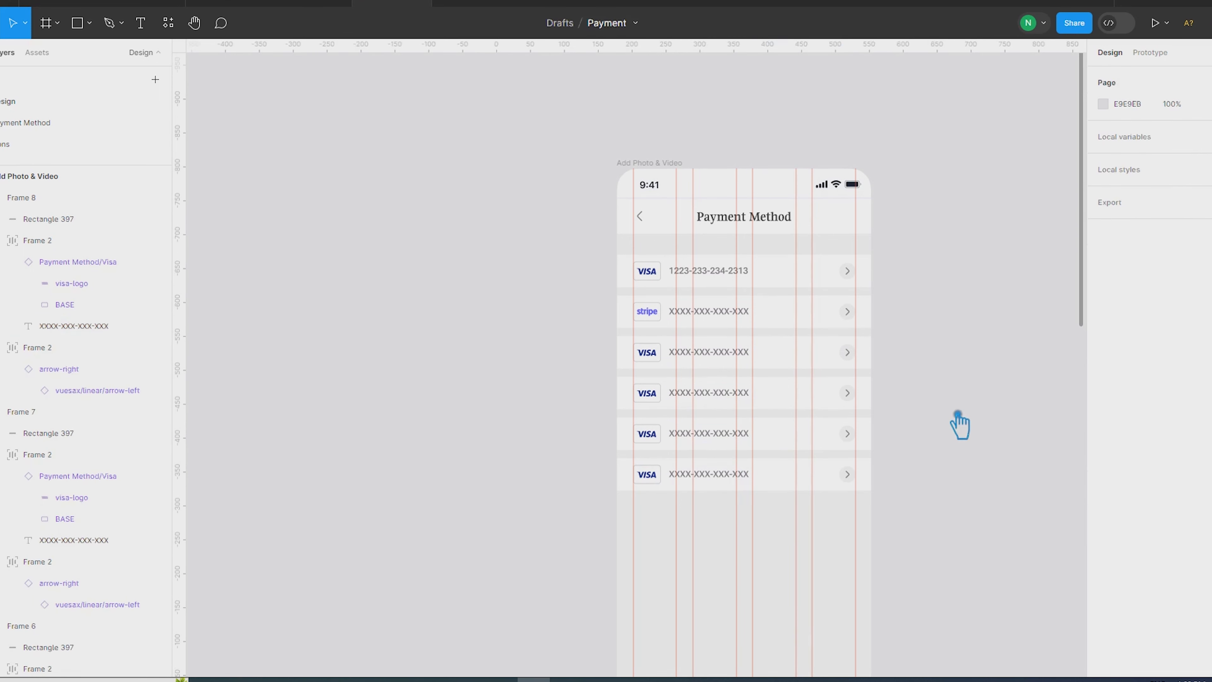
Hide the layout grids and rulers around the Payment Method screen.
key(ctrl+shift+4)
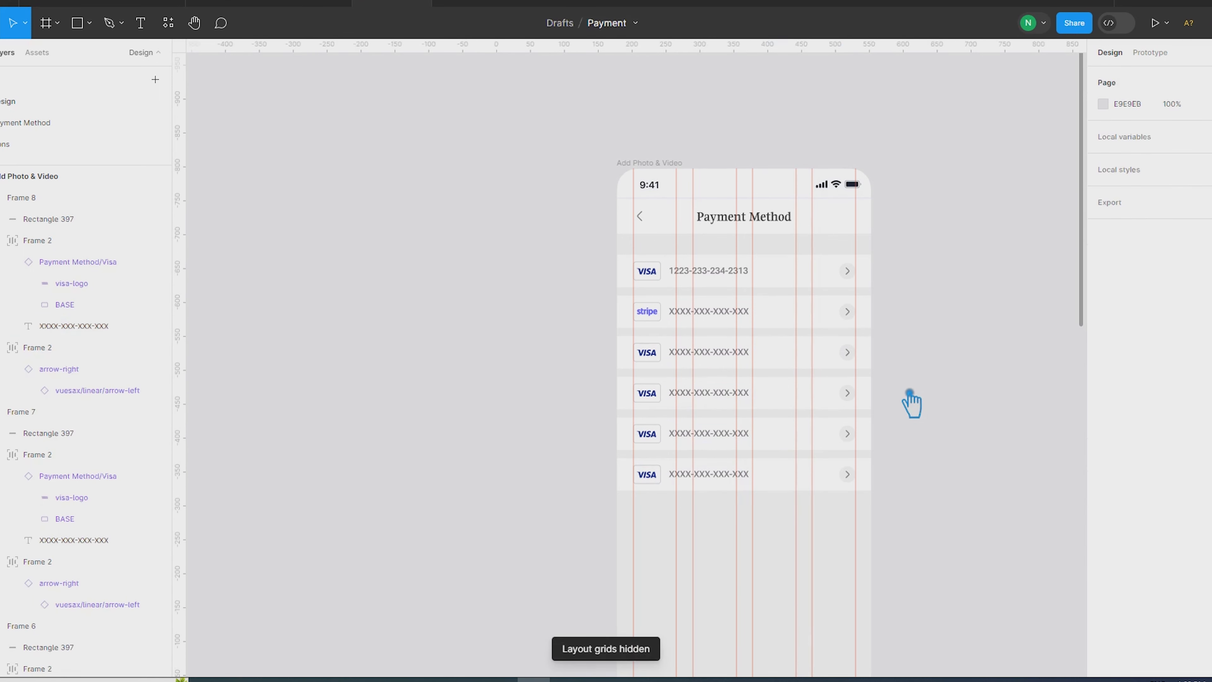
key(shift+r)
scroll(881, 378, up, 3)
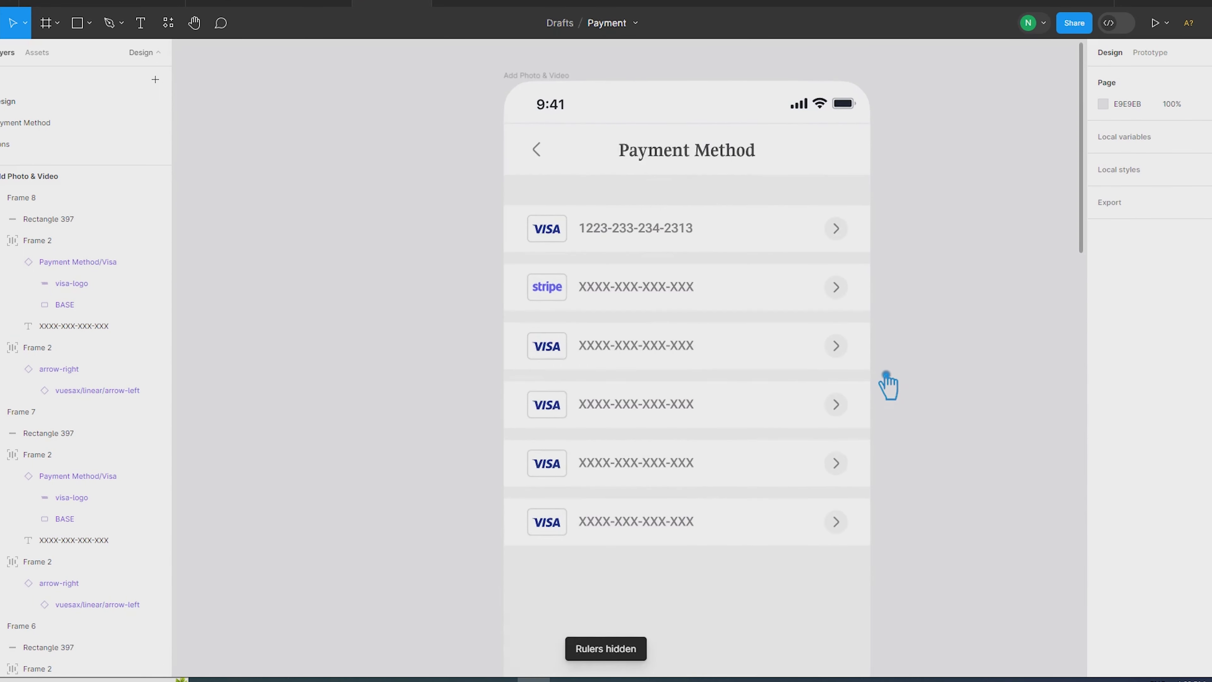
Fill the first row's arrow circle with the Visa logo's blue 172B85 at 10% opacity.
click(840, 294)
click(565, 234)
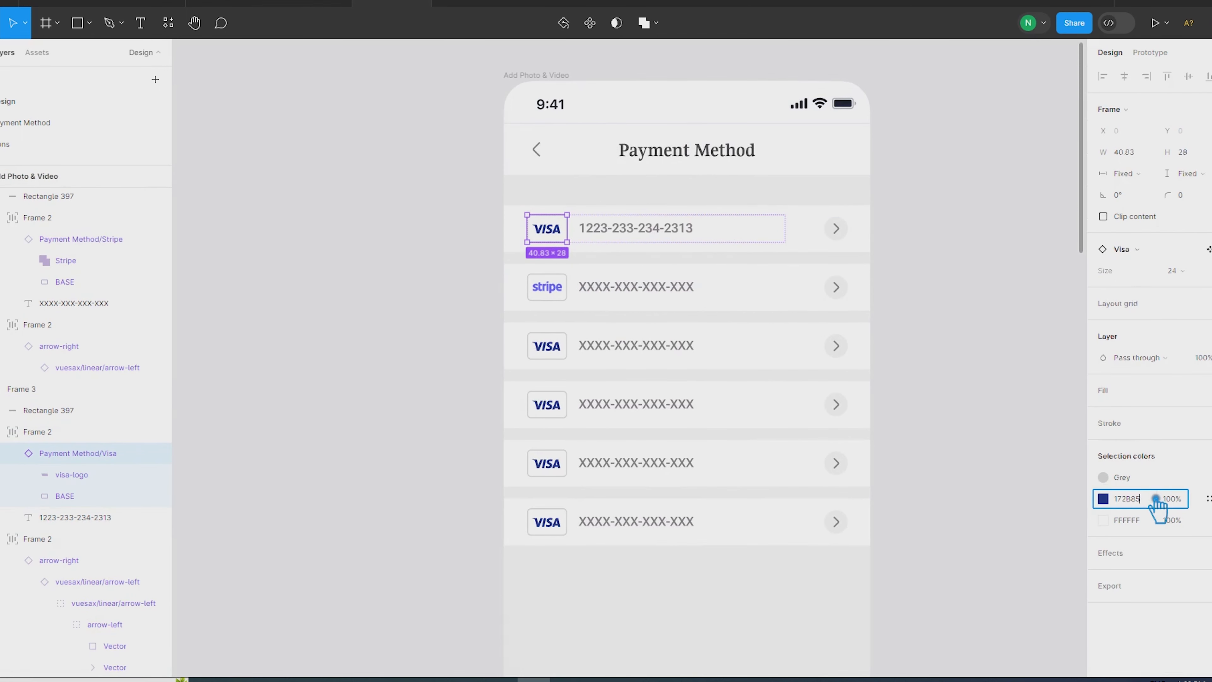
click(845, 228)
click(1150, 653)
text(172B85)
key(Return)
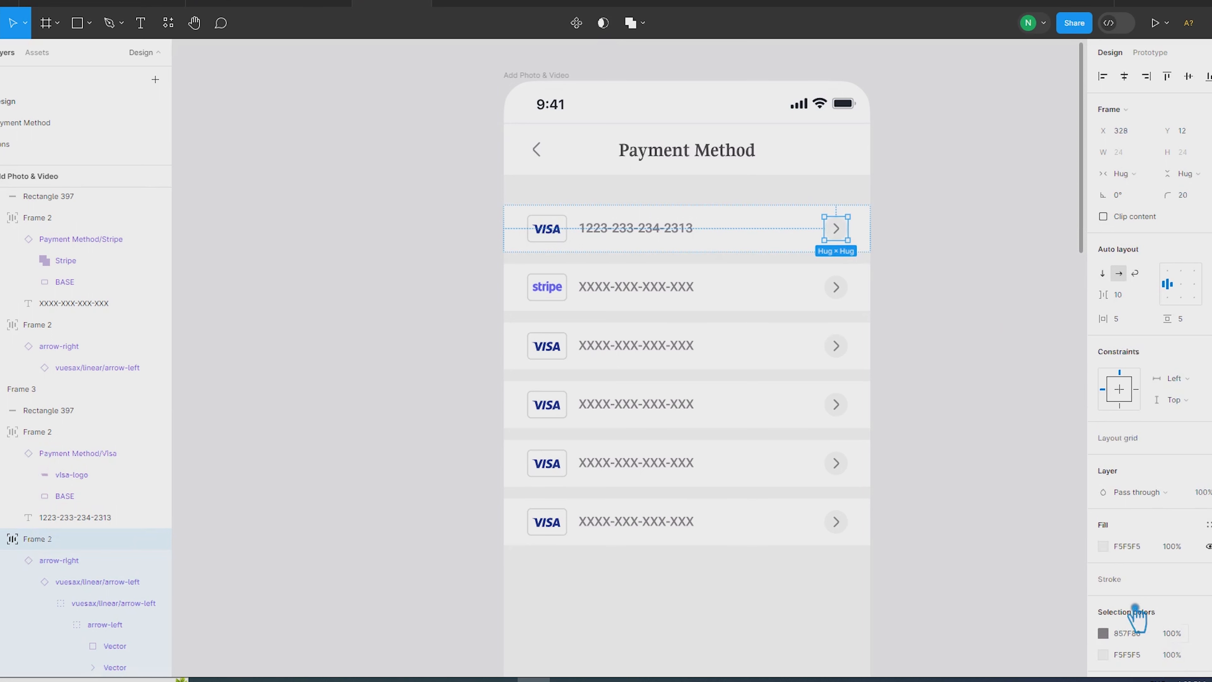
click(1179, 551)
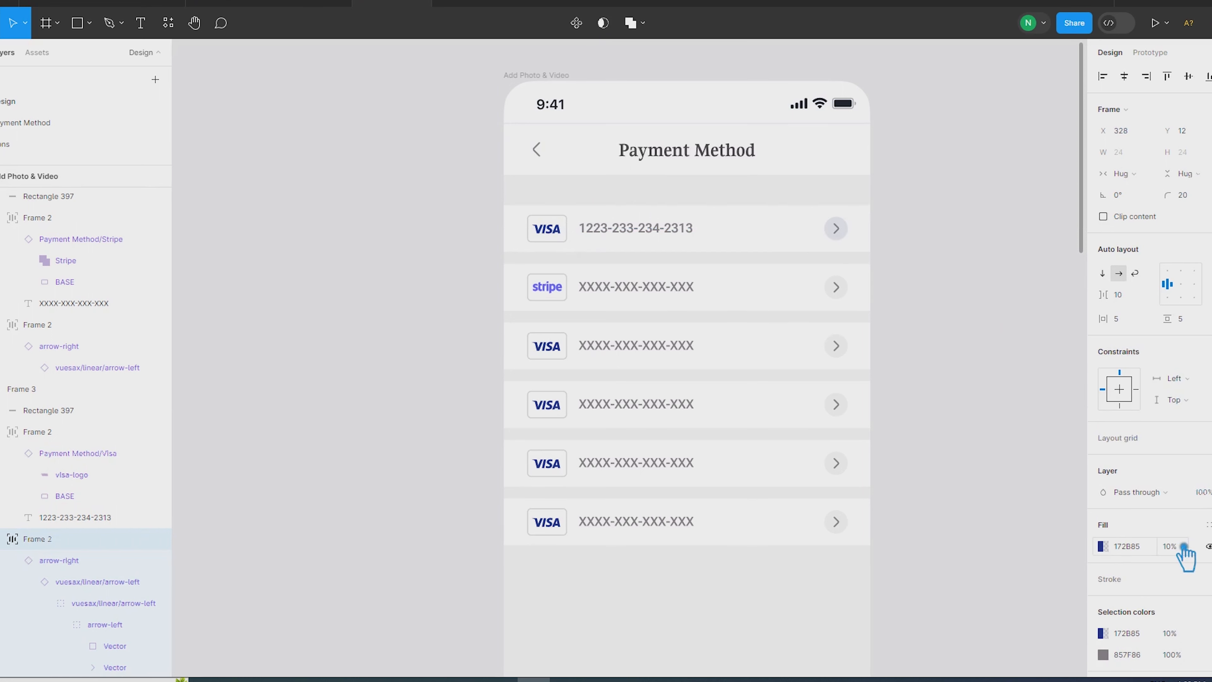
click(996, 400)
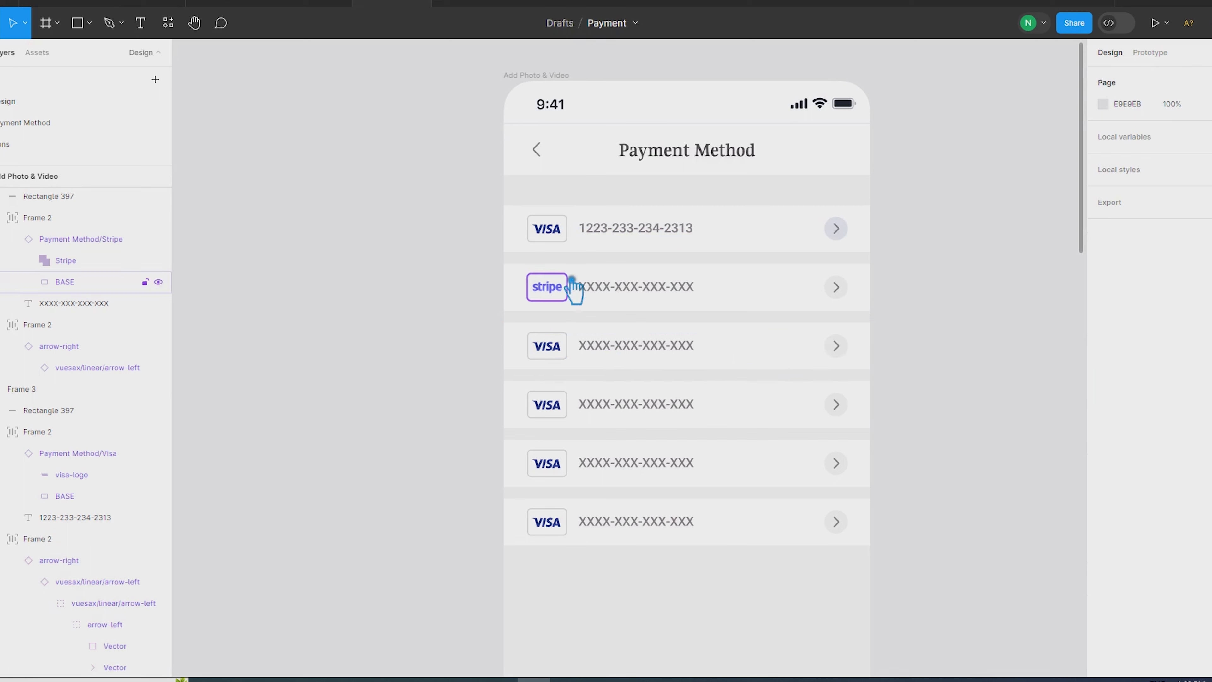
ctrl+click(564, 303)
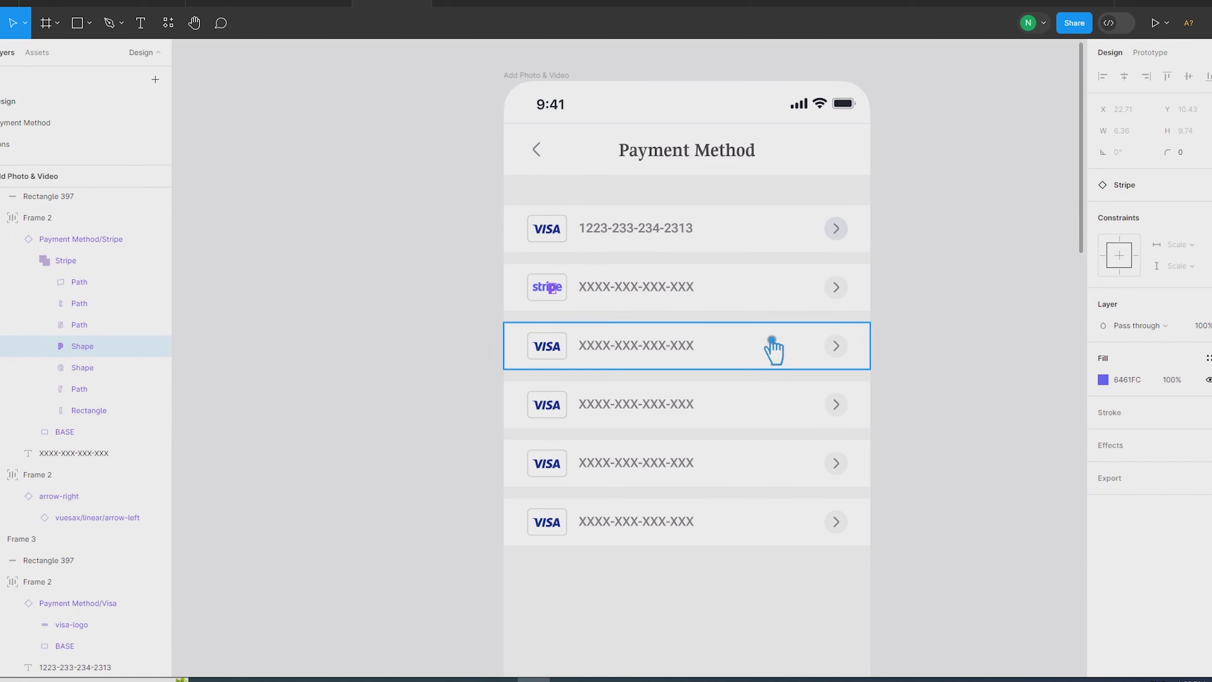
click(980, 393)
click(558, 294)
click(556, 294)
click(555, 296)
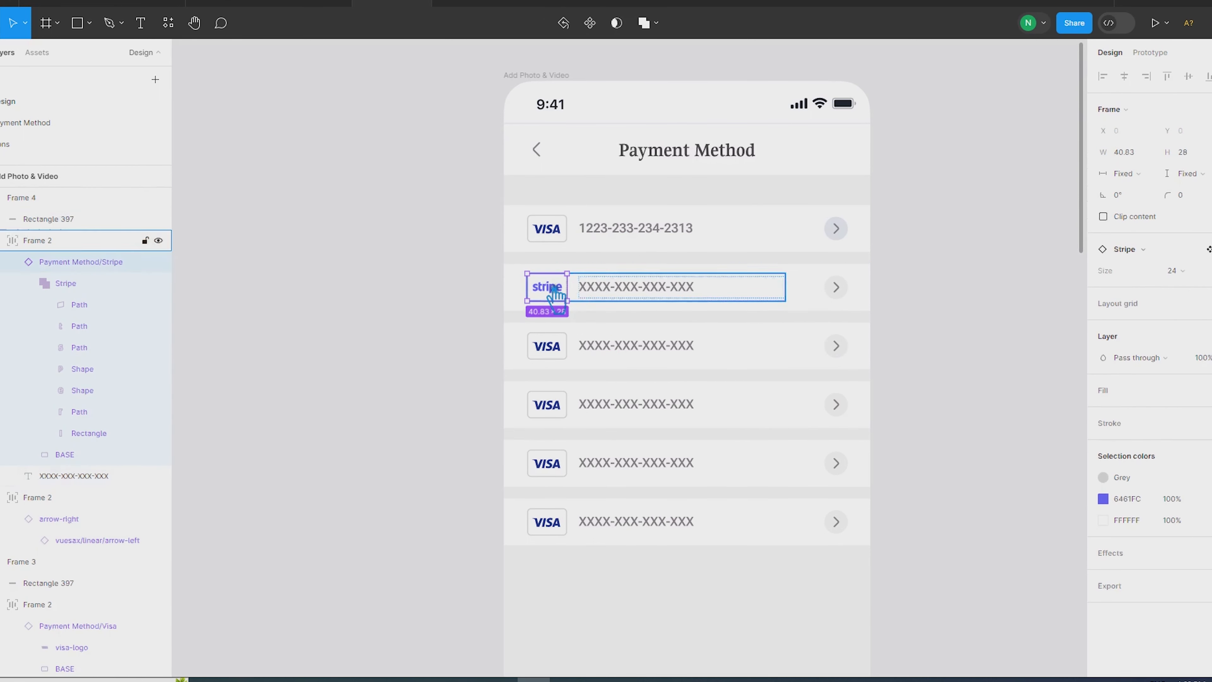
click(1005, 380)
Swap the third row's Visa badge instance for the Amex payment badge.
click(555, 355)
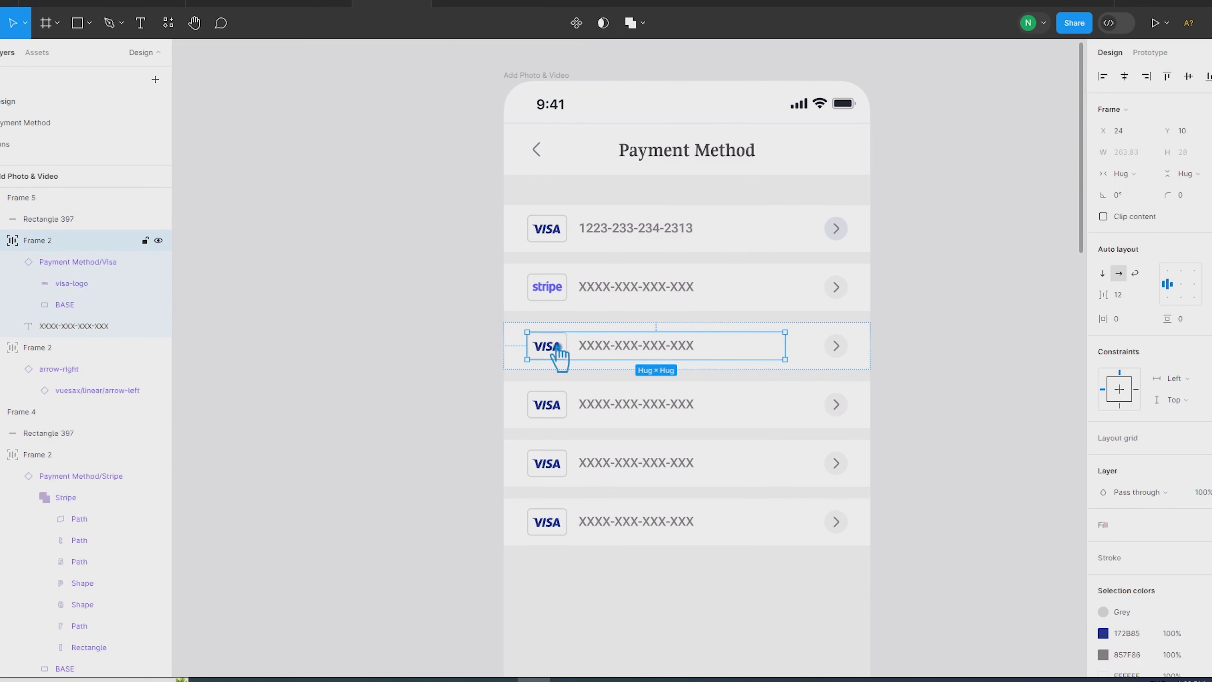
click(556, 353)
click(1150, 254)
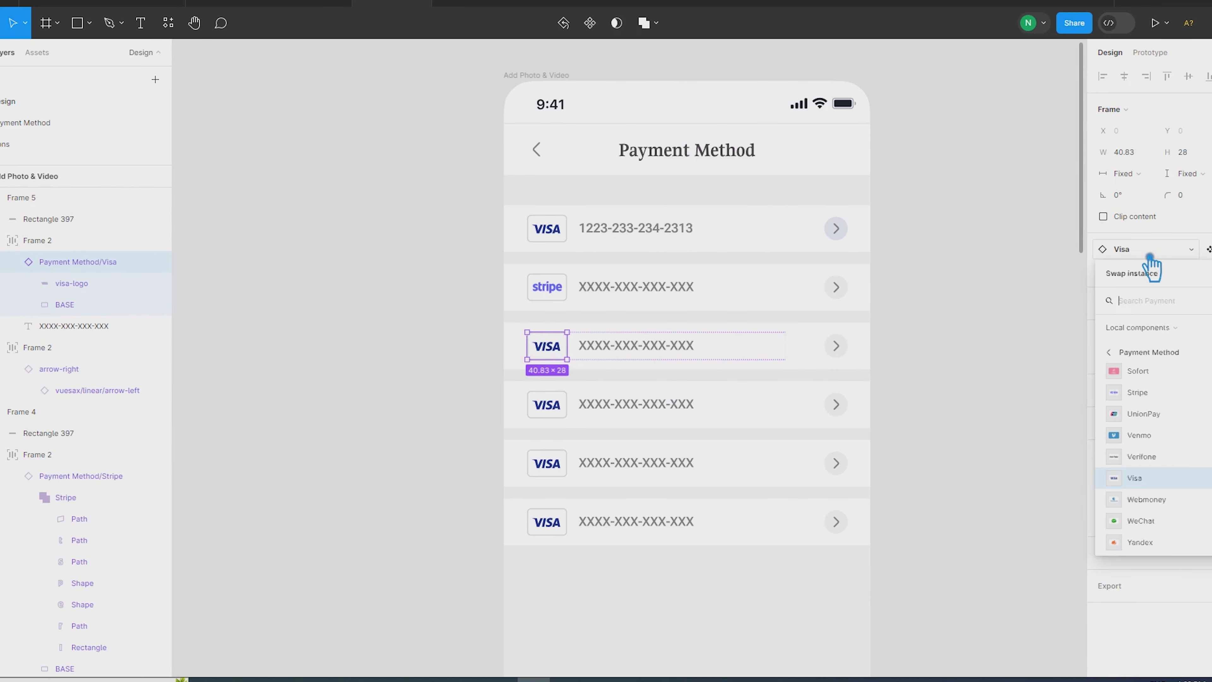
scroll(1172, 434, up, 10)
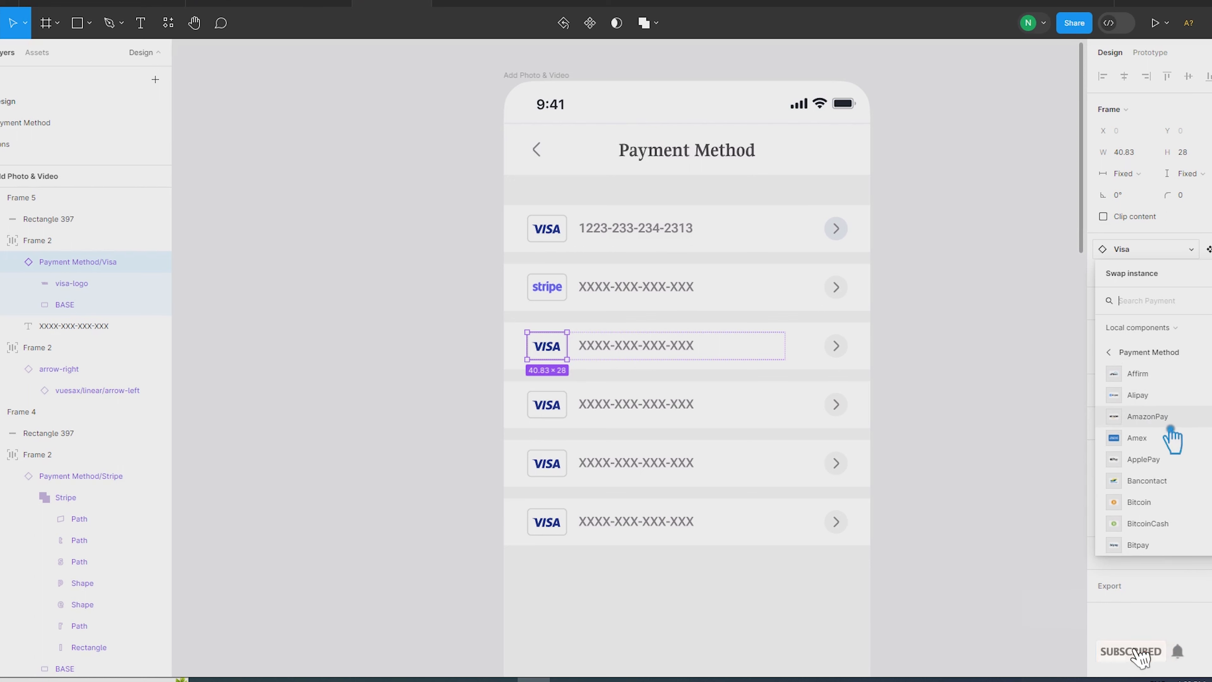
click(1159, 438)
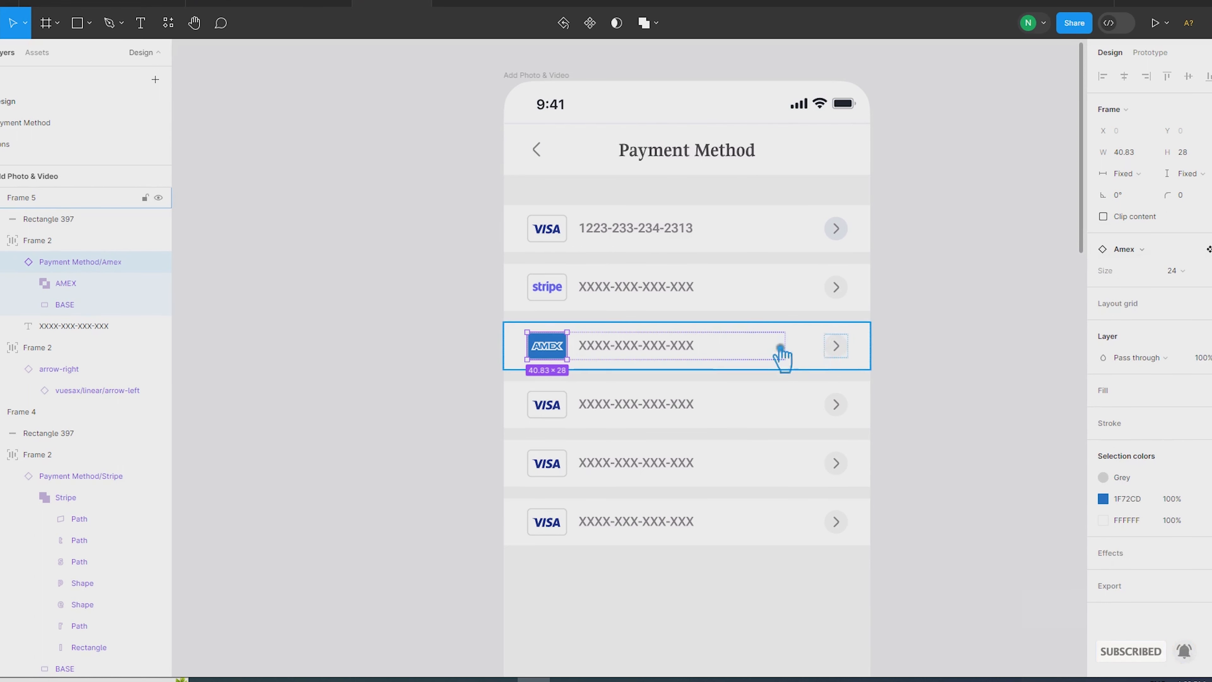
click(1119, 498)
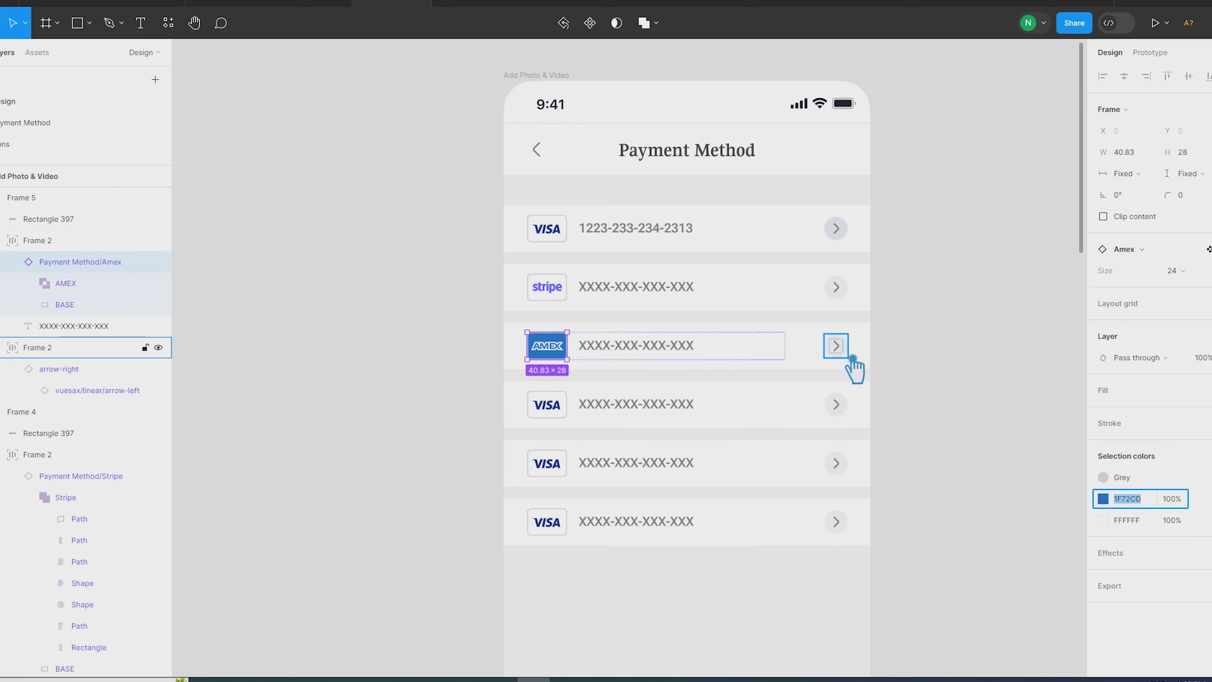
Apply the first row's tinted arrow circle fill to the arrow circles in the five rows below.
click(839, 233)
click(841, 298)
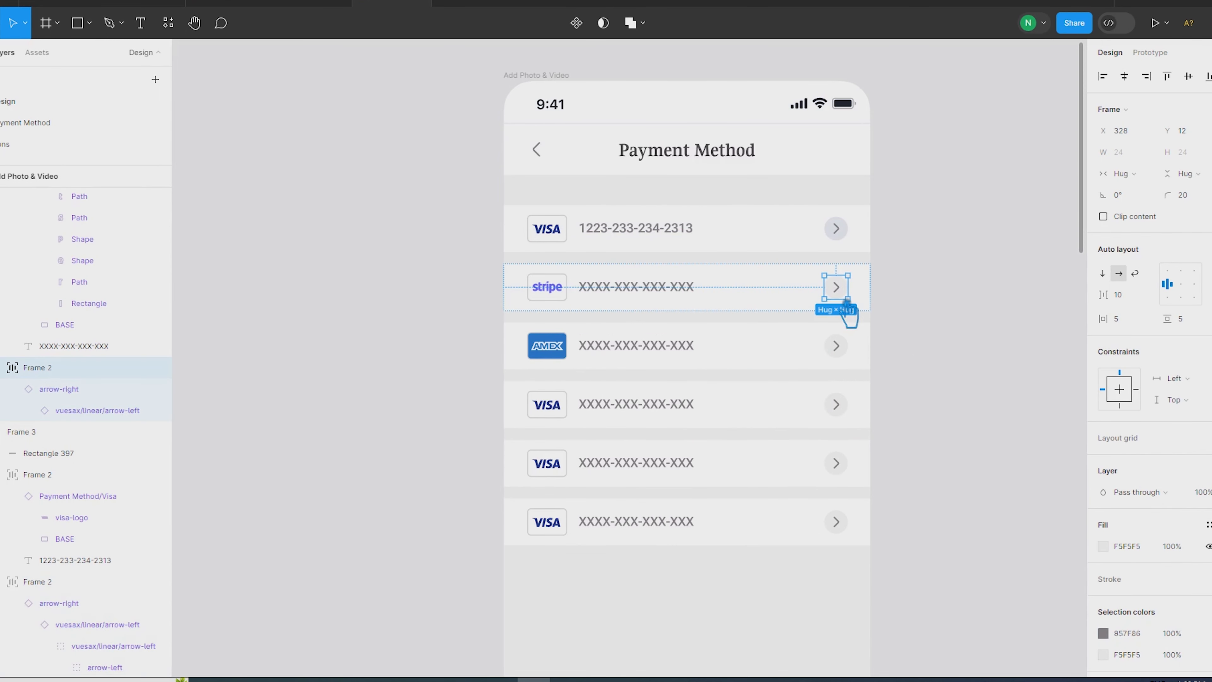
shift+click(845, 347)
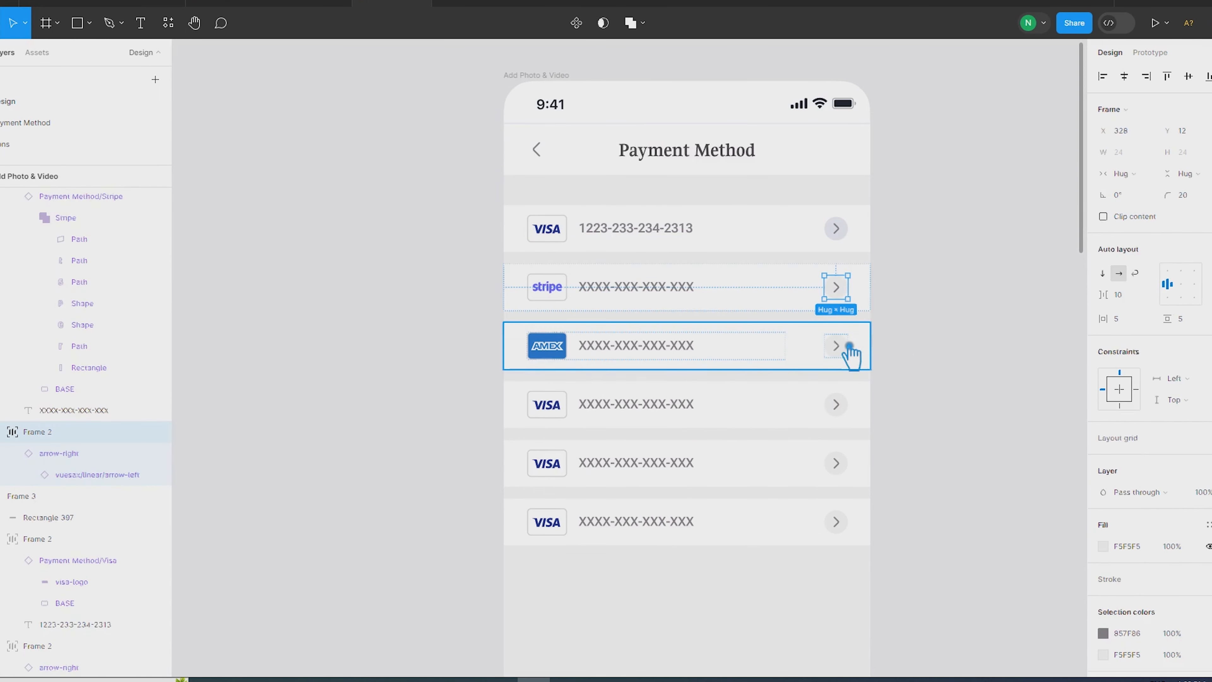
shift+click(853, 405)
shift+click(853, 461)
shift+click(852, 521)
click(962, 447)
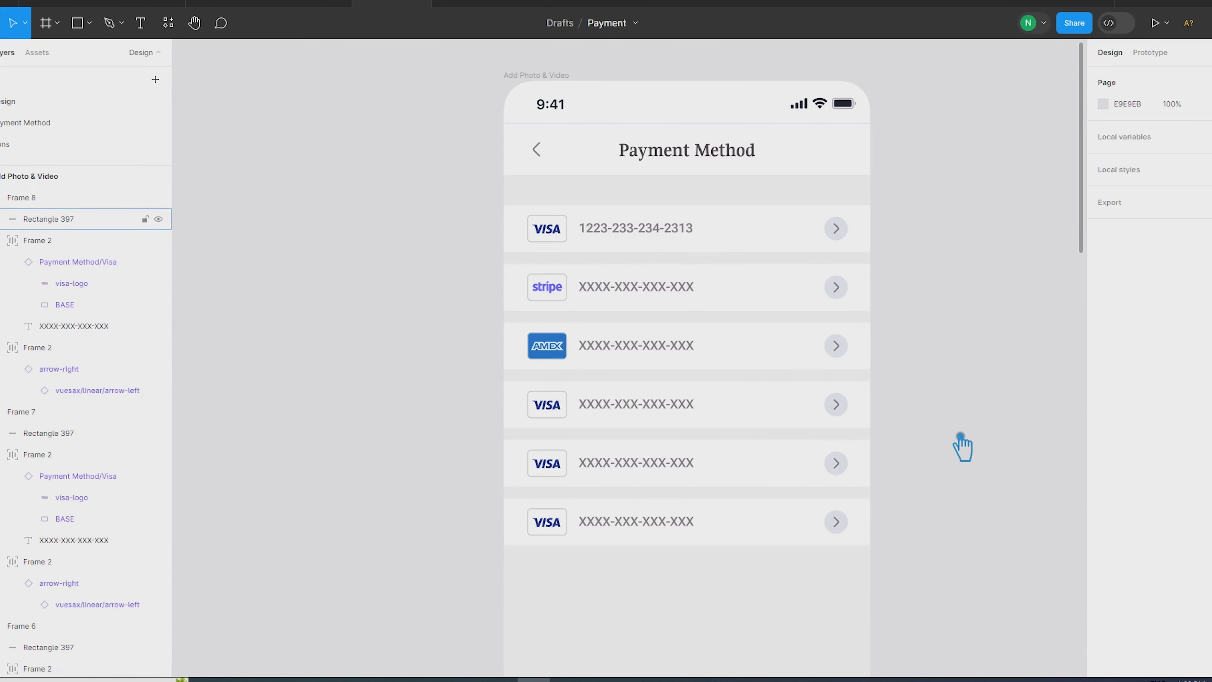
Set the font size of the number texts in all six rows to 10.
click(652, 466)
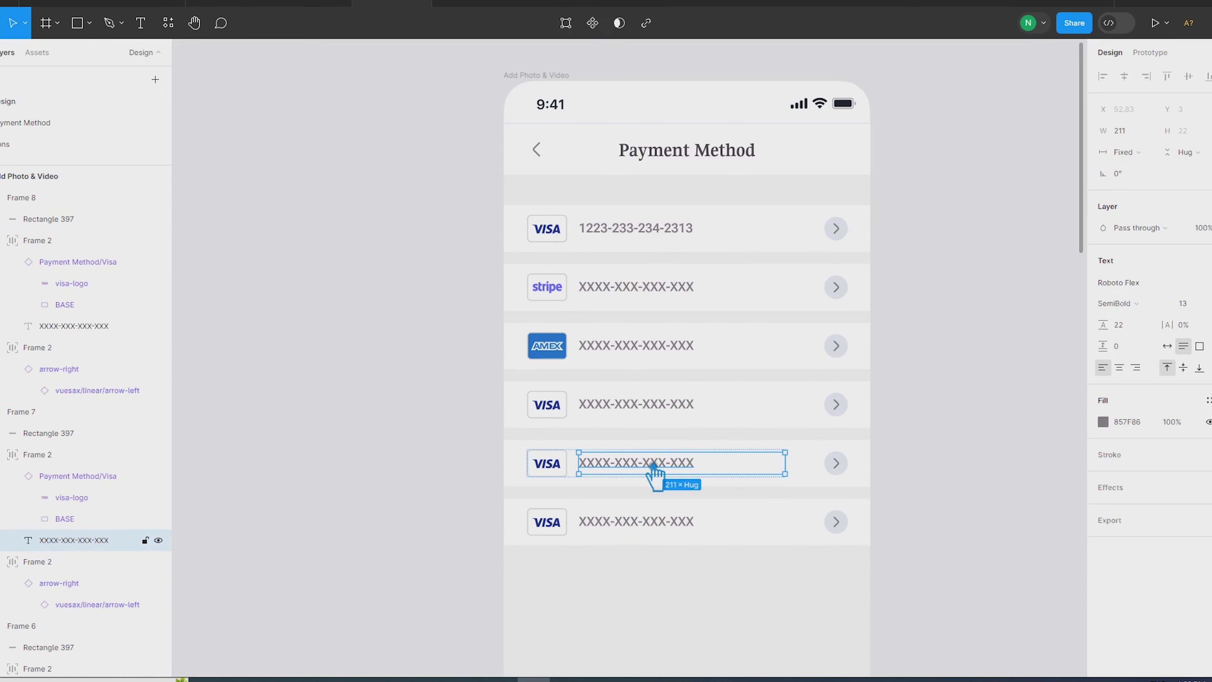
shift+click(669, 525)
shift+click(652, 404)
shift+click(644, 345)
shift+click(649, 289)
shift+click(662, 230)
click(1191, 337)
text(11)
key(Return)
key(Down)
key(ctrl+0)
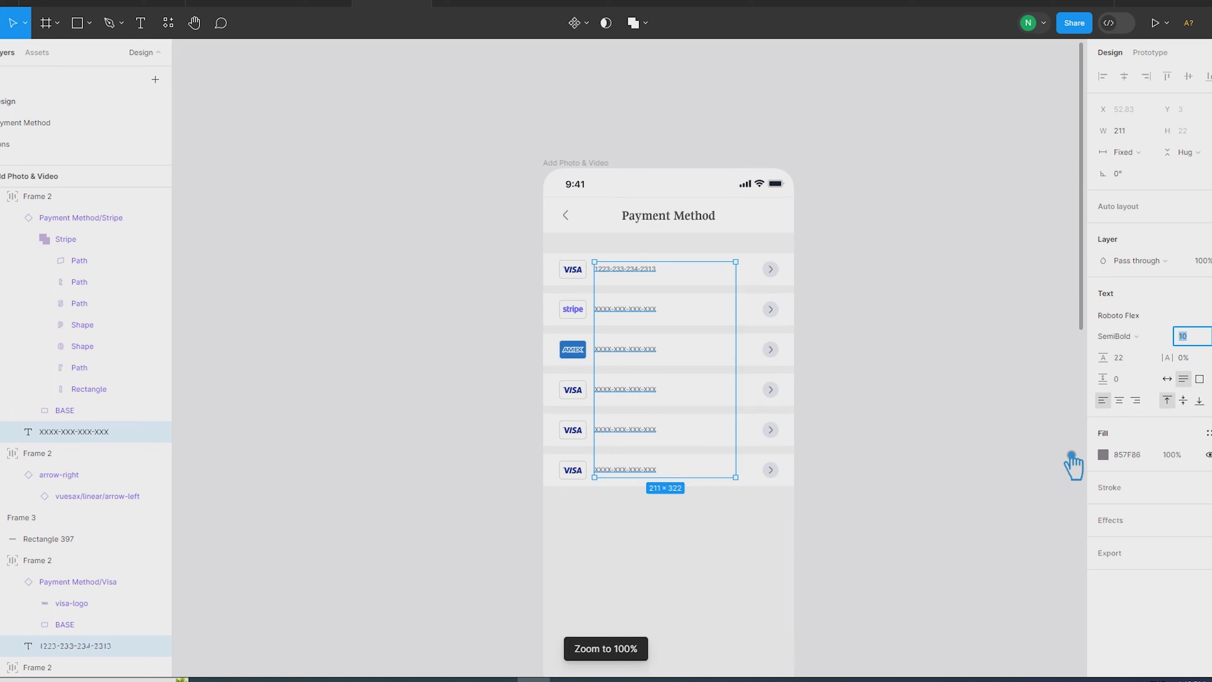
click(1073, 455)
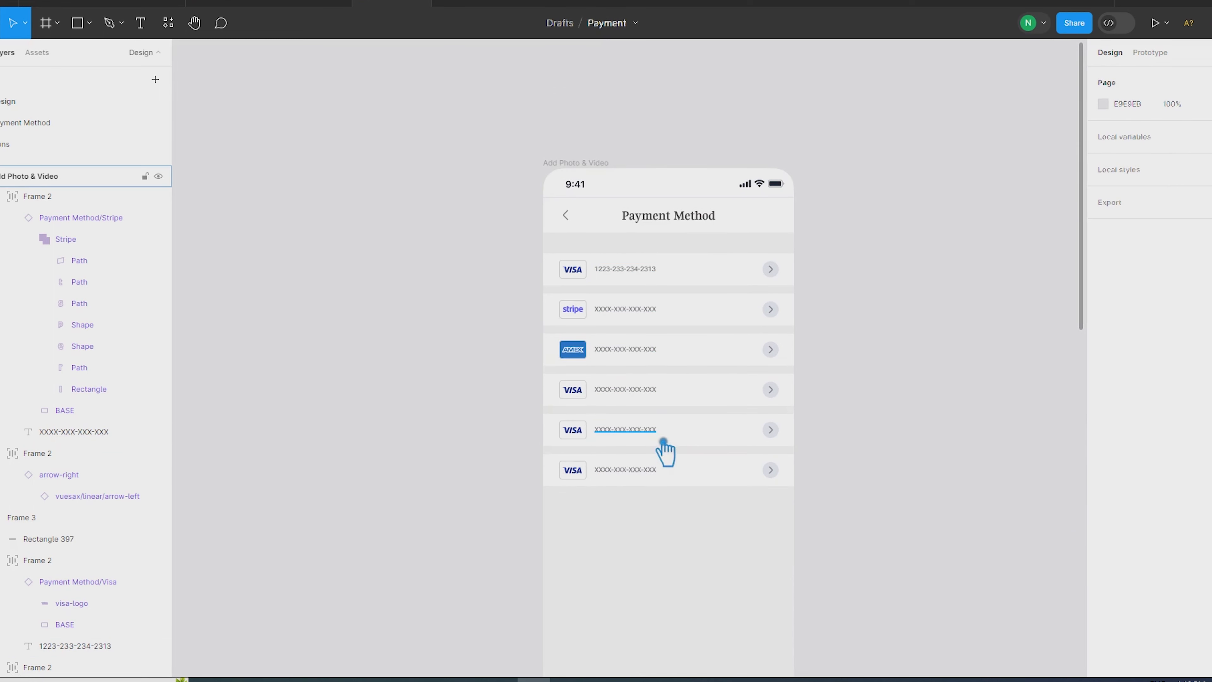
Swap the fourth row's Visa badge instance for the Yandex payment badge.
scroll(626, 405, up, 5)
double_click(486, 365)
double_click(487, 364)
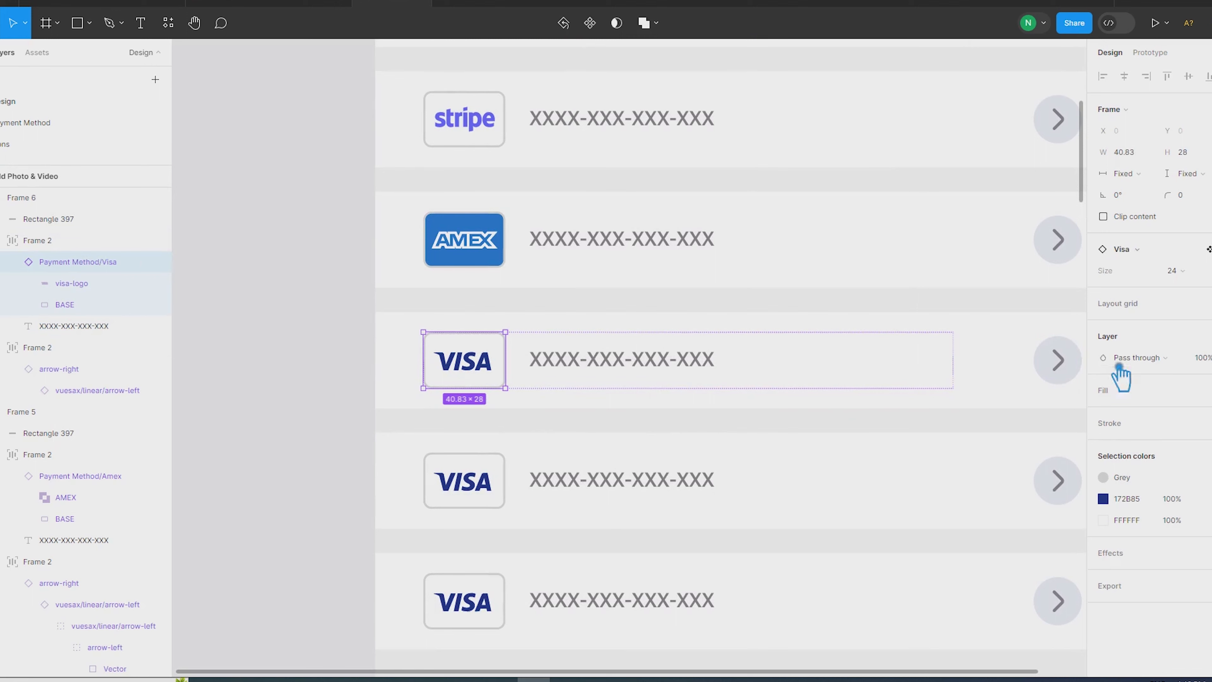
click(1146, 249)
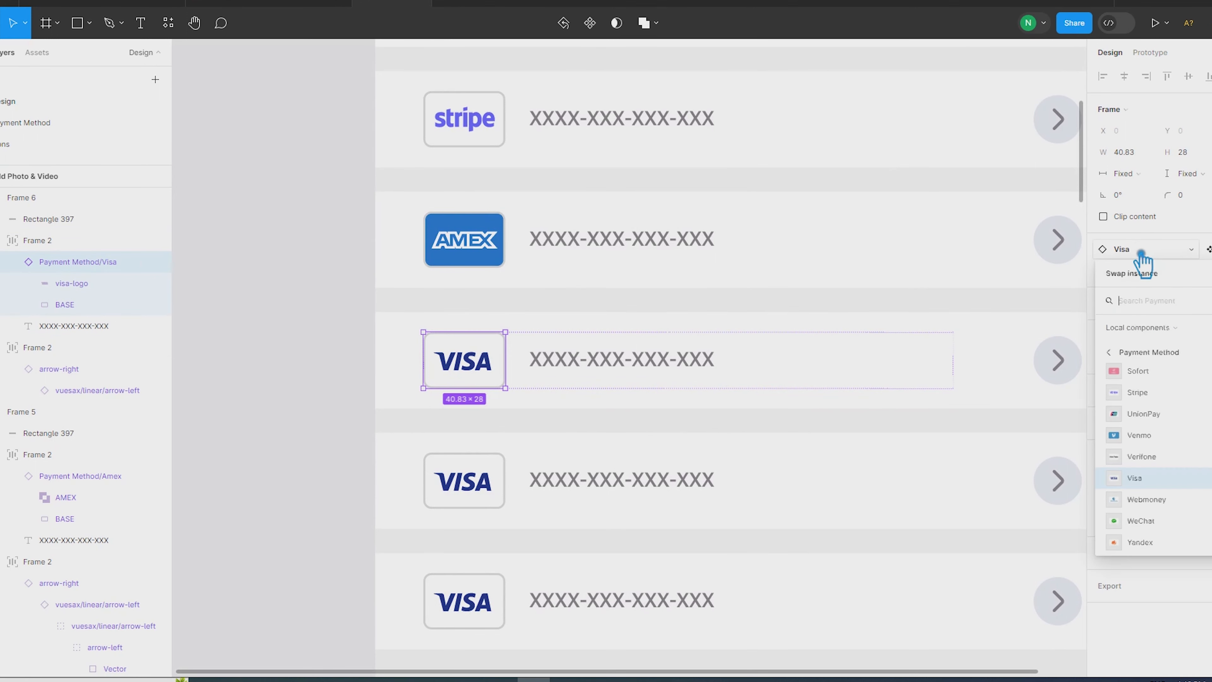
click(1158, 546)
Swap the fifth row's Visa badge instance for the Bitcoin payment badge.
click(478, 492)
double_click(479, 492)
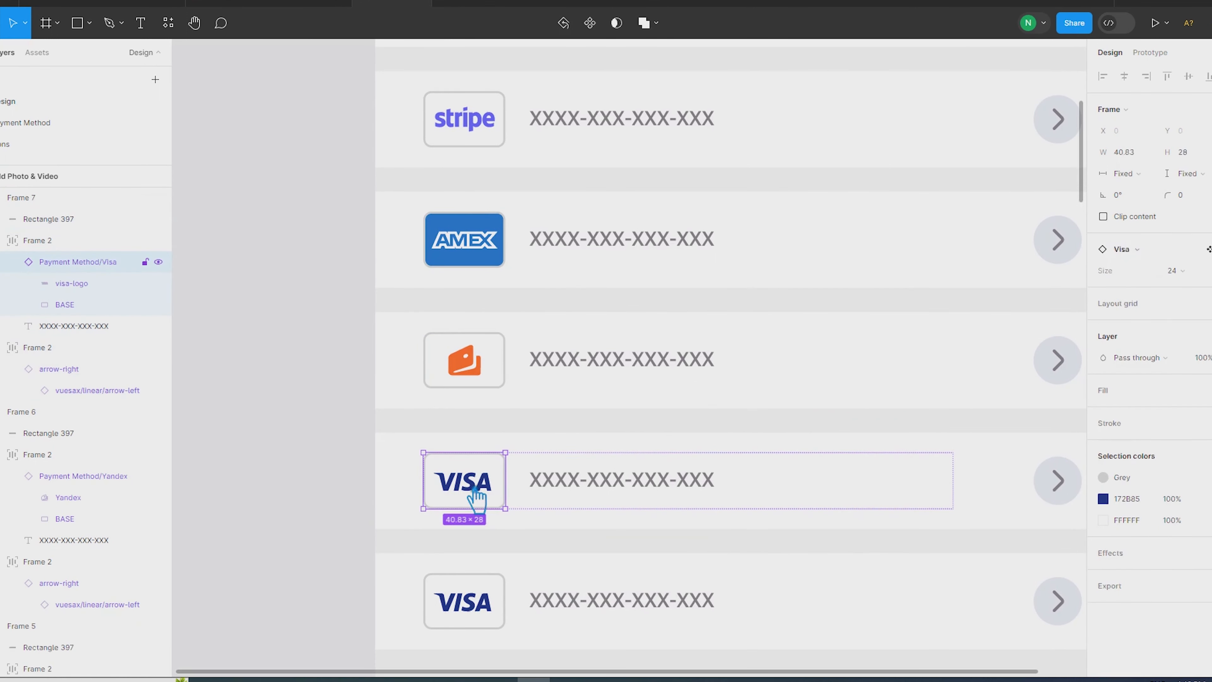
click(1161, 251)
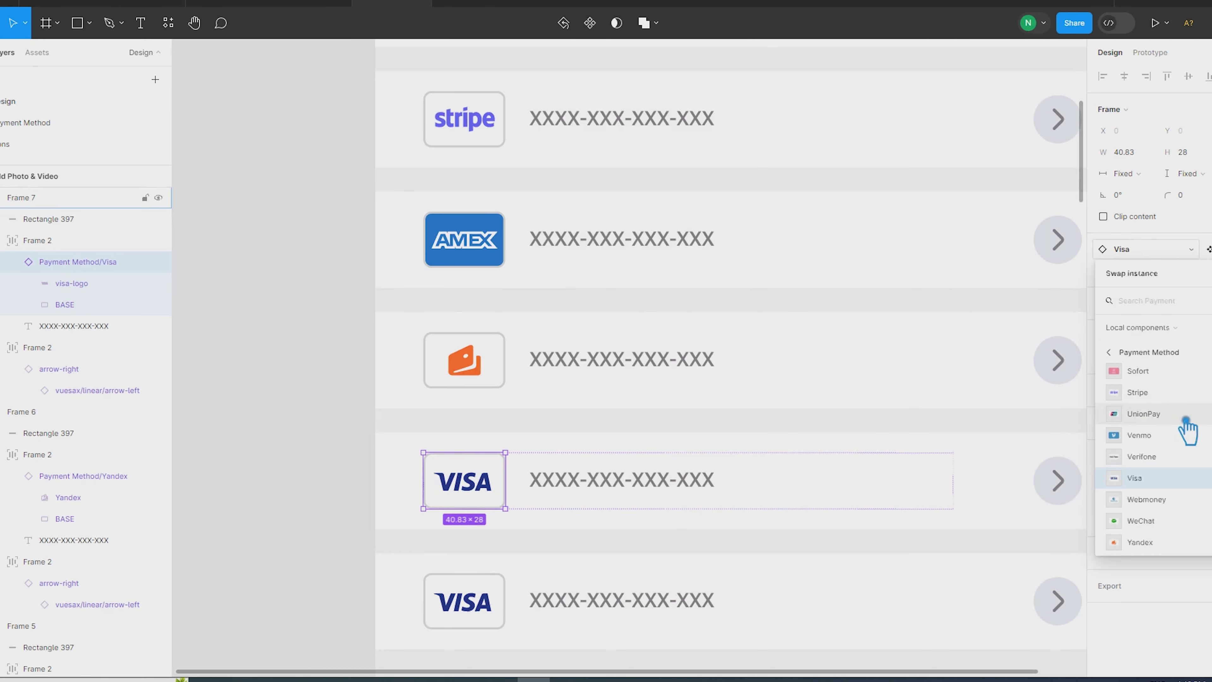
scroll(1180, 422, up, 5)
click(1139, 373)
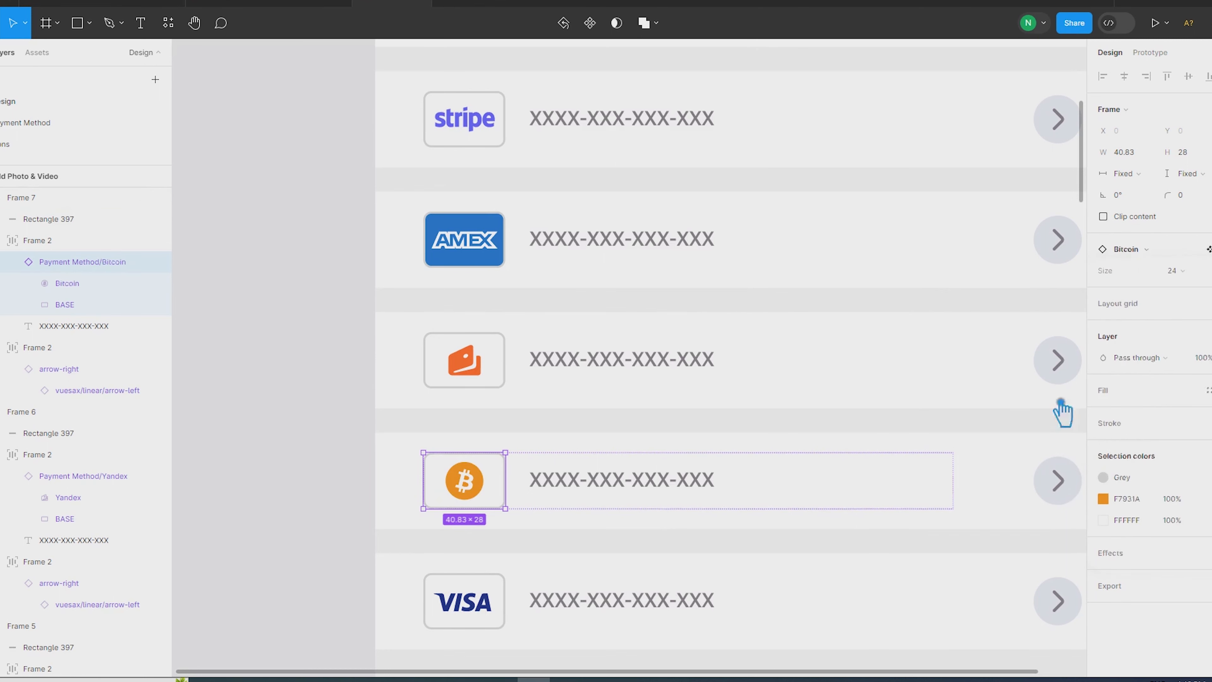
Swap the sixth row's Visa badge instance for the ApplePay payment badge.
click(482, 612)
click(482, 612)
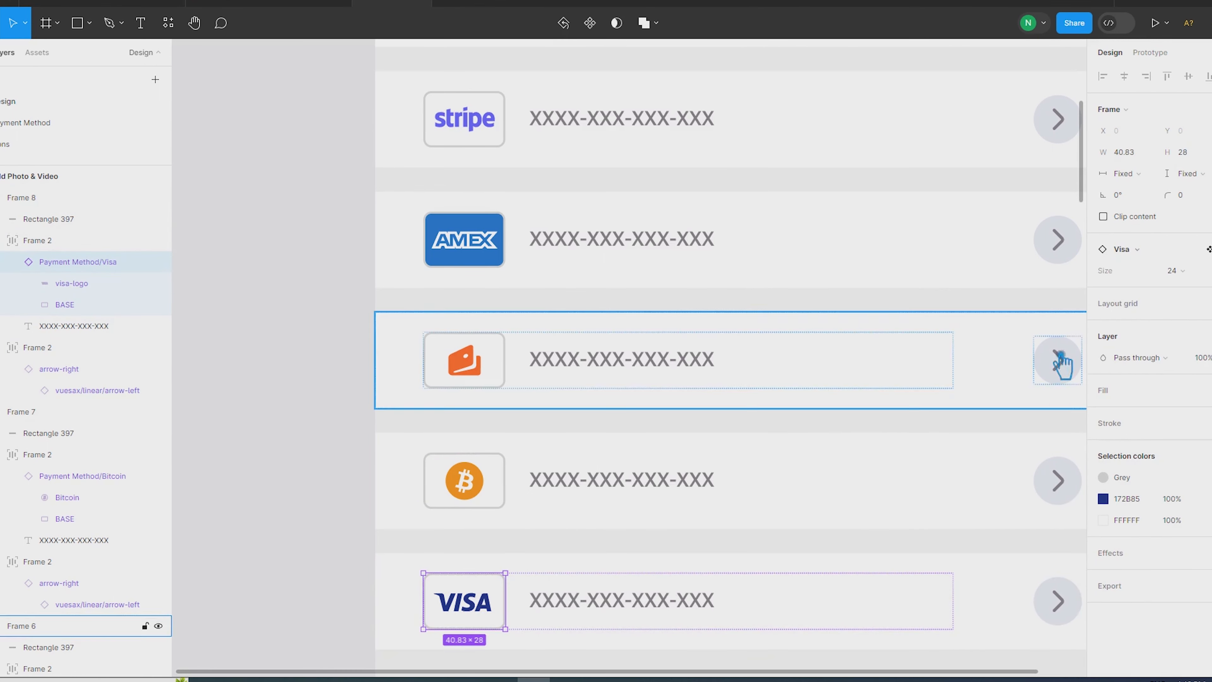
click(1151, 253)
scroll(1150, 387, up, 10)
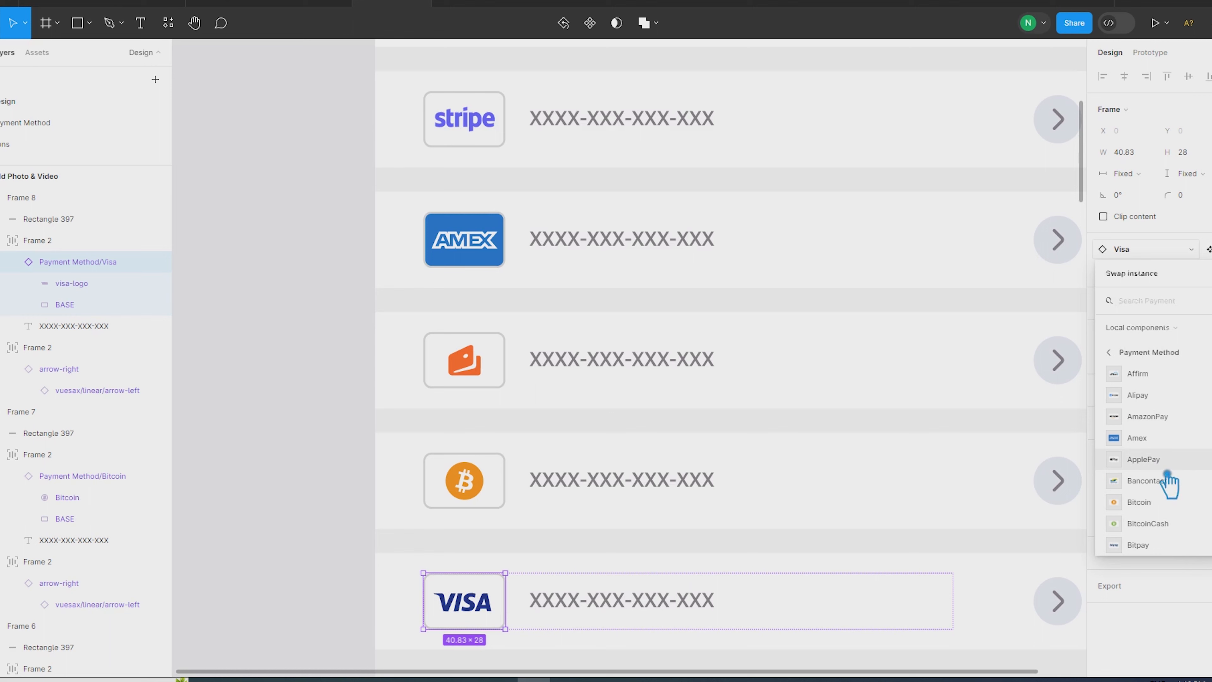
click(1165, 460)
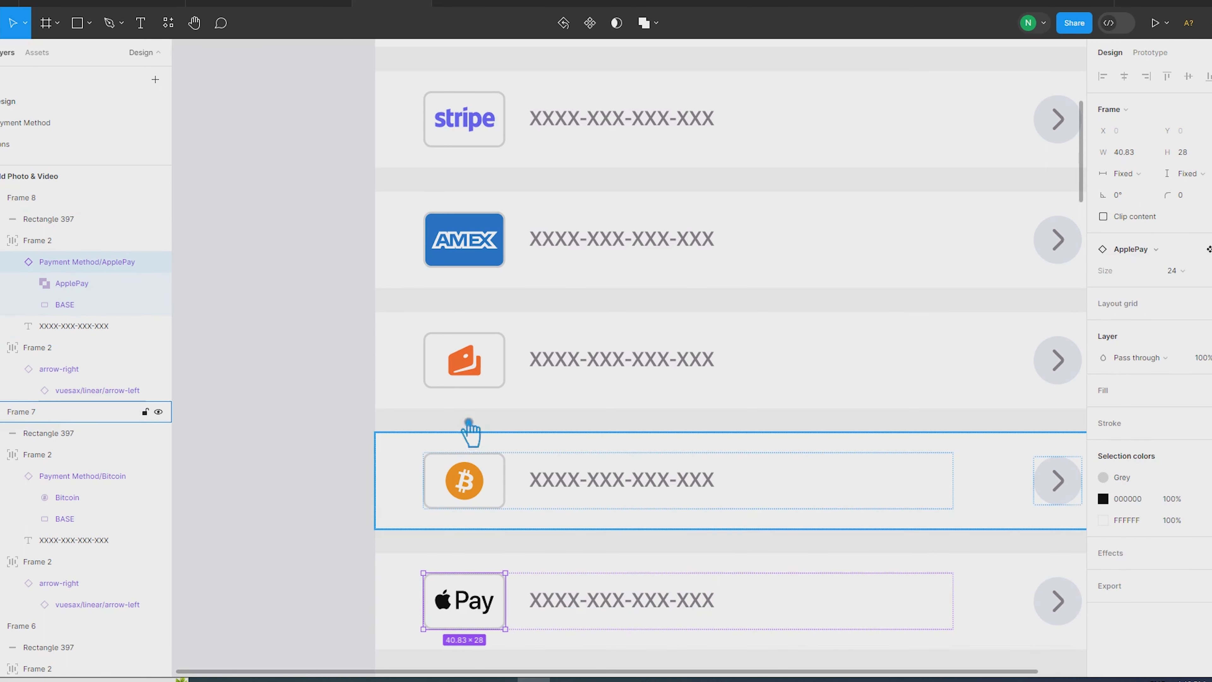
Look for a replacement for the fourth row's Yandex badge among the swap options and the Payment Method page's components.
click(480, 367)
click(479, 367)
click(1145, 251)
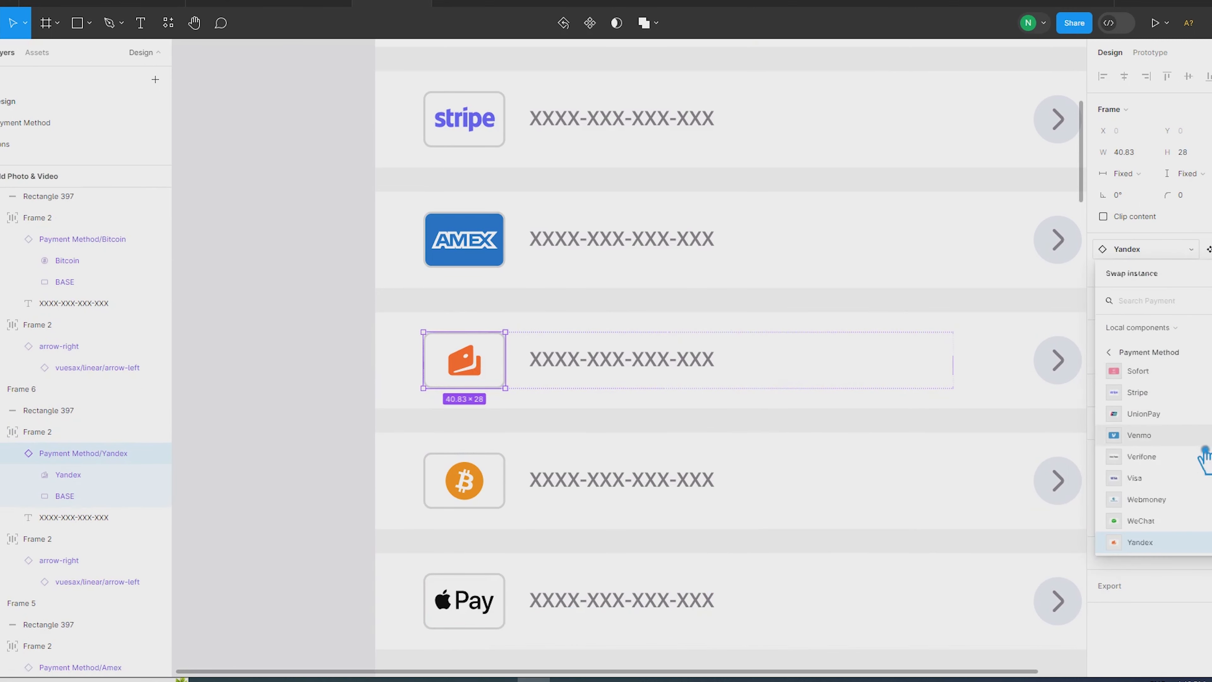
scroll(1199, 433, down, 10)
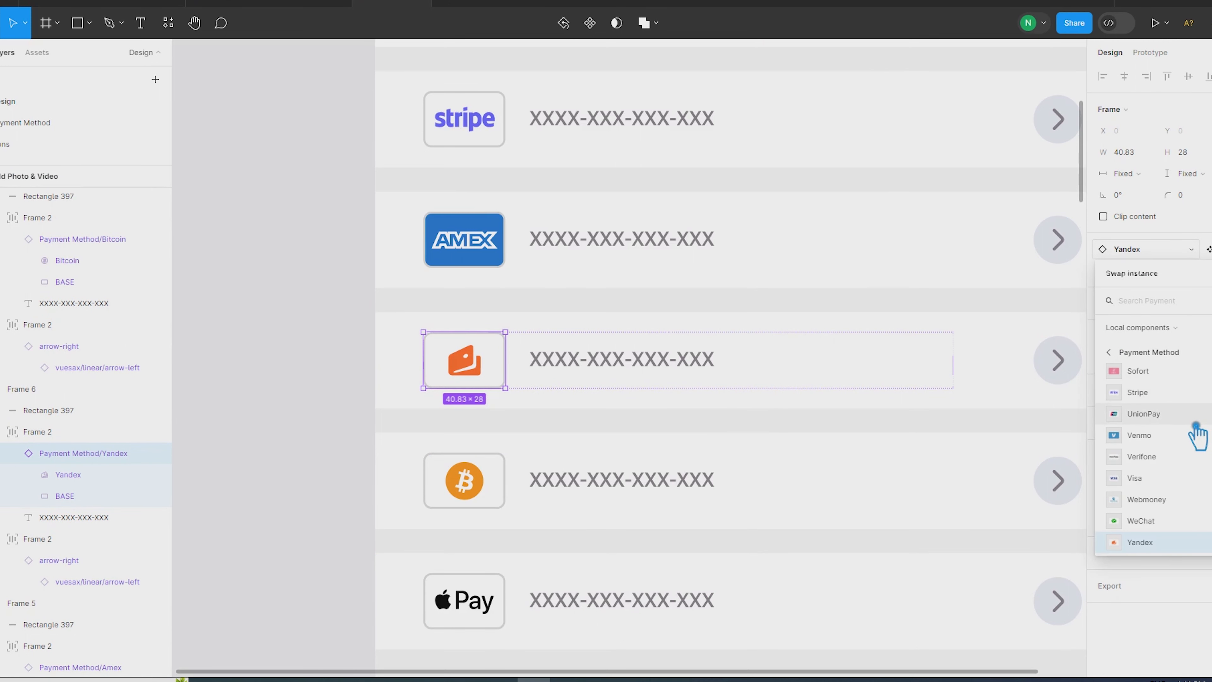
scroll(1189, 437, up, 10)
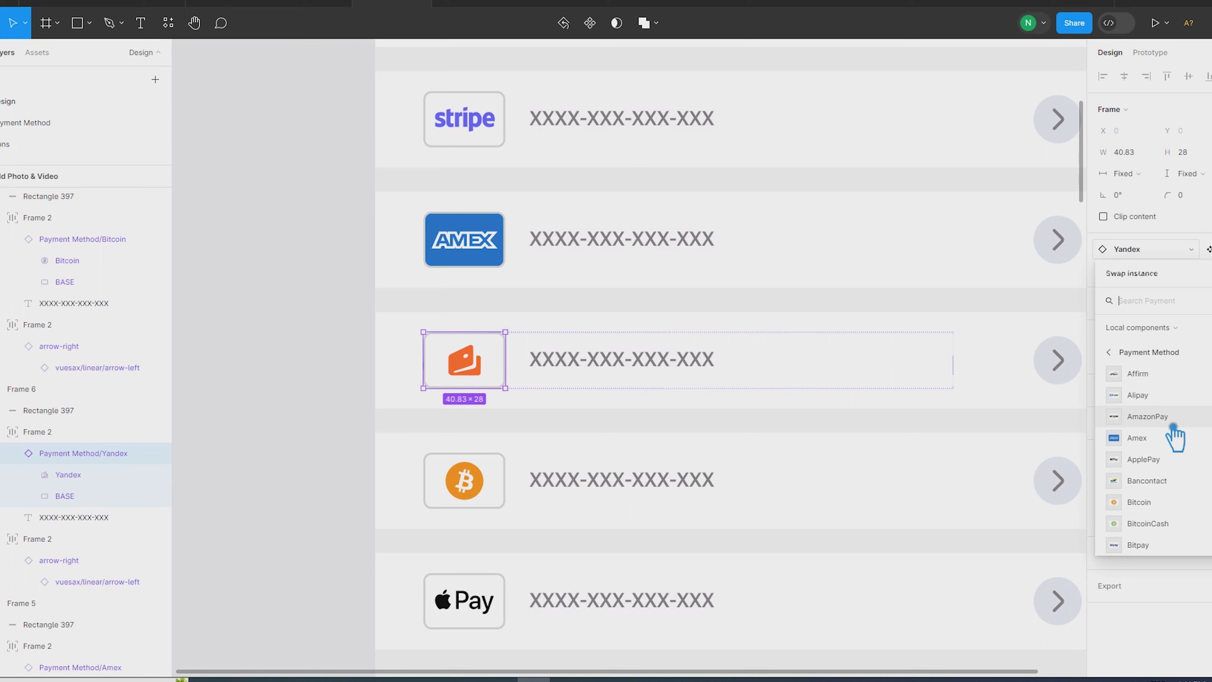
click(37, 124)
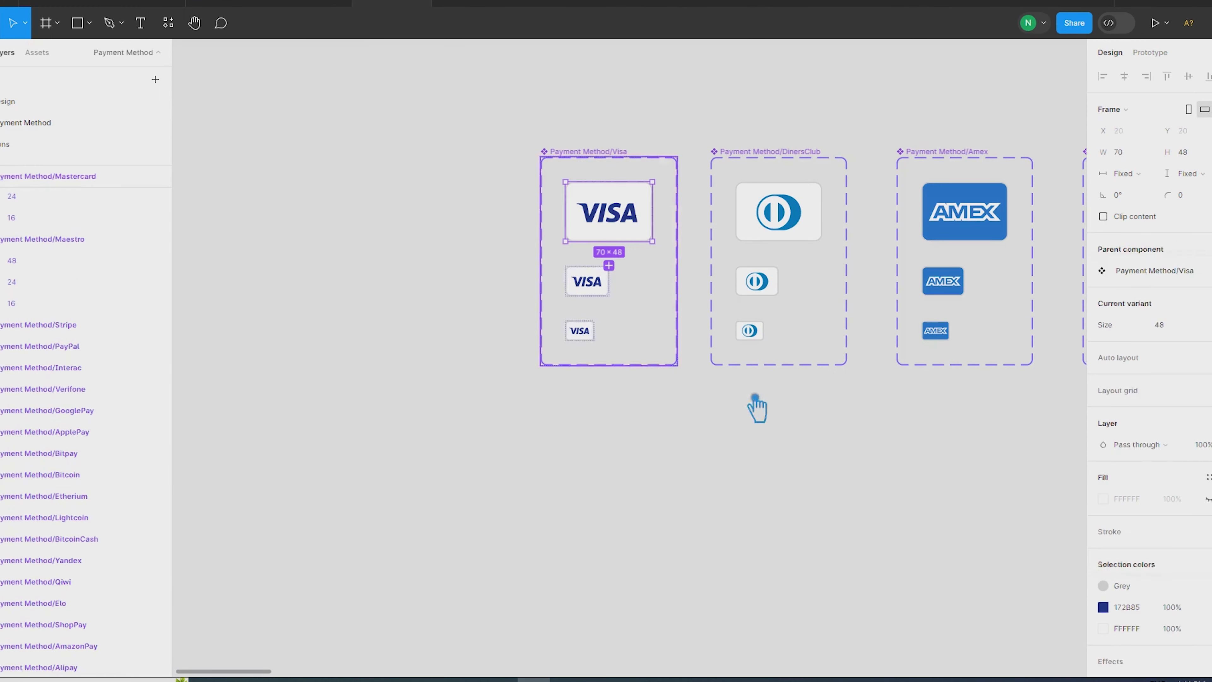
scroll(756, 409, right, 20)
click(695, 213)
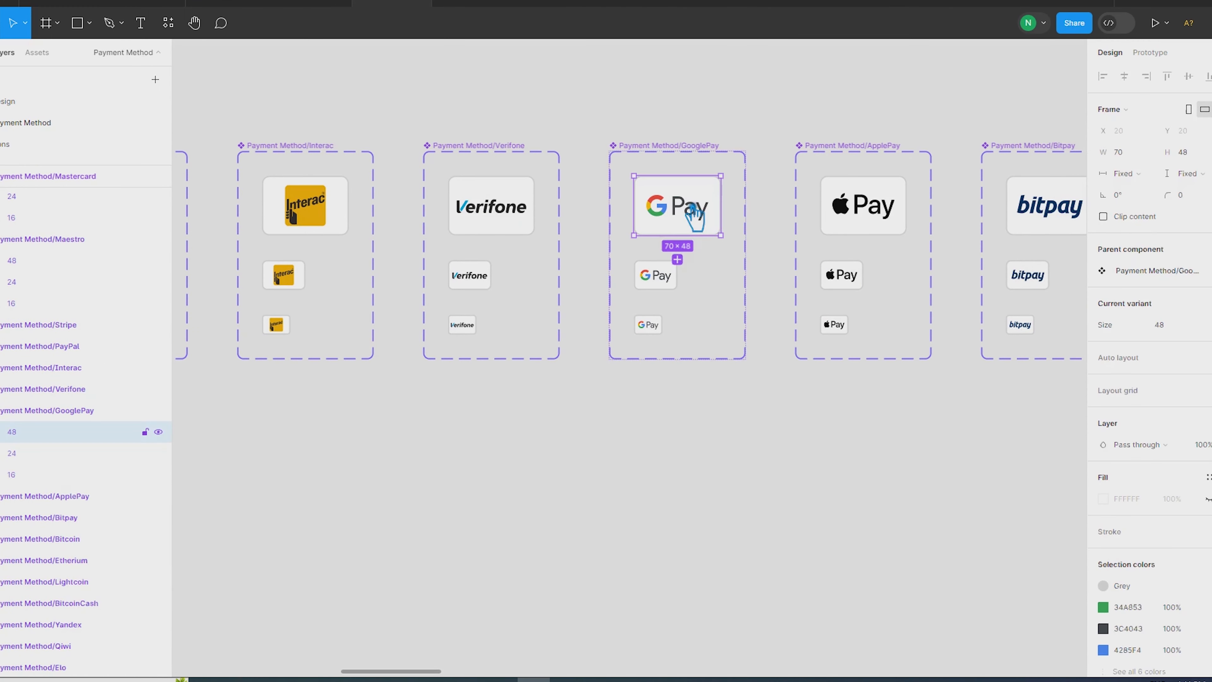
Return to the Design page and swap the fourth row's Yandex badge instance for the PayPal payment badge.
click(10, 101)
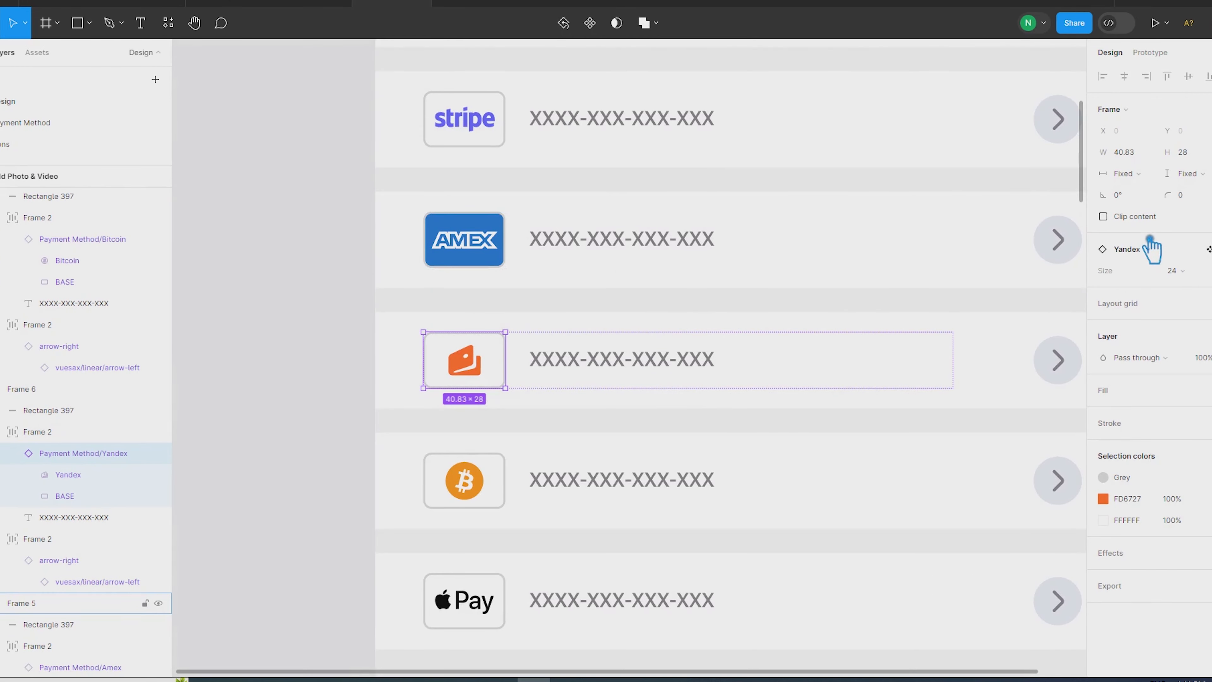
click(1148, 250)
text(pay)
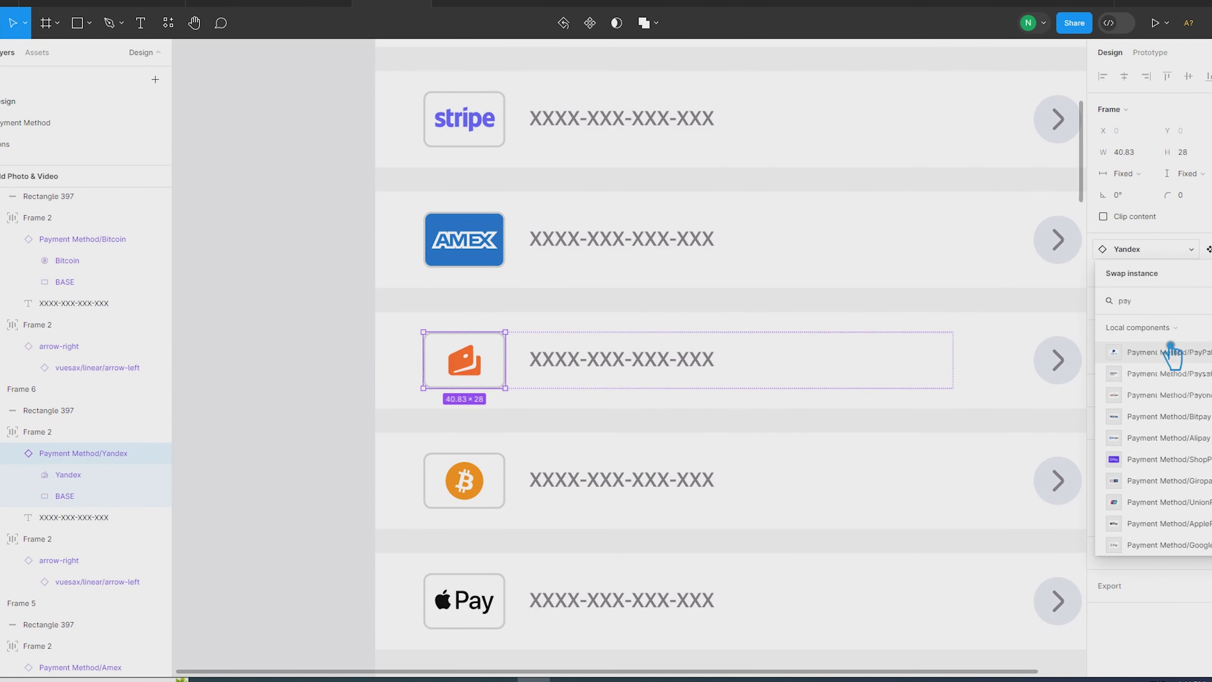
click(1172, 353)
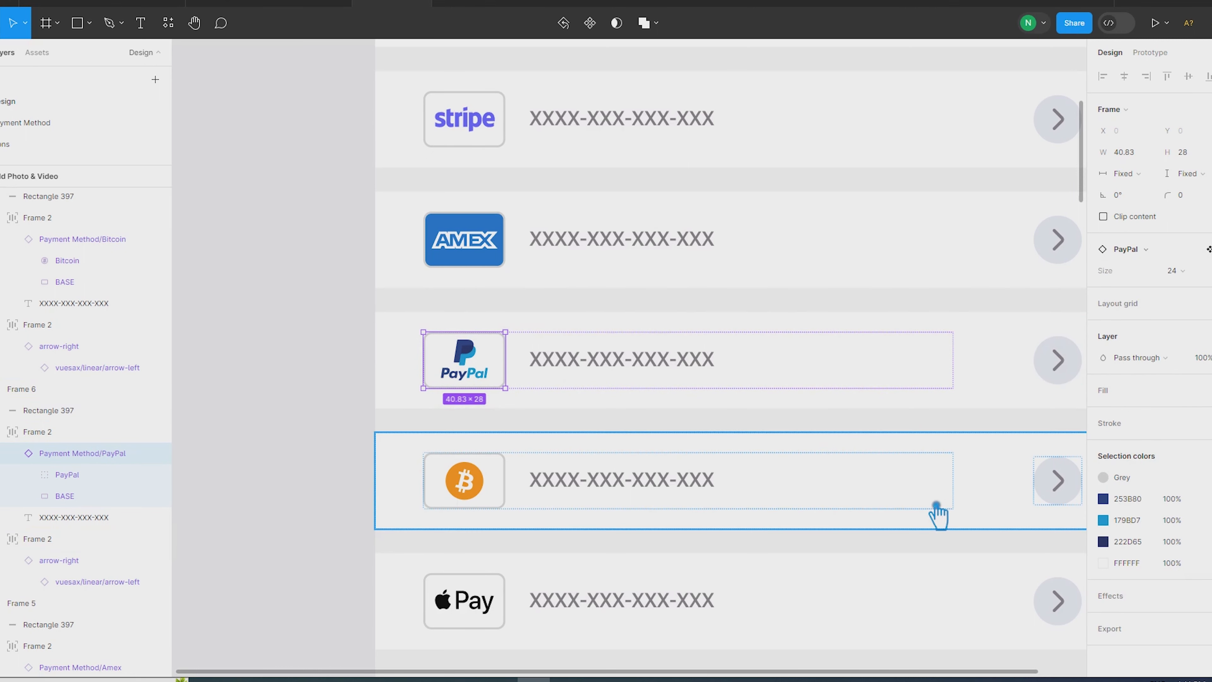
Swap the fifth row's Bitcoin badge instance for the GooglePay payment badge.
click(454, 451)
click(492, 499)
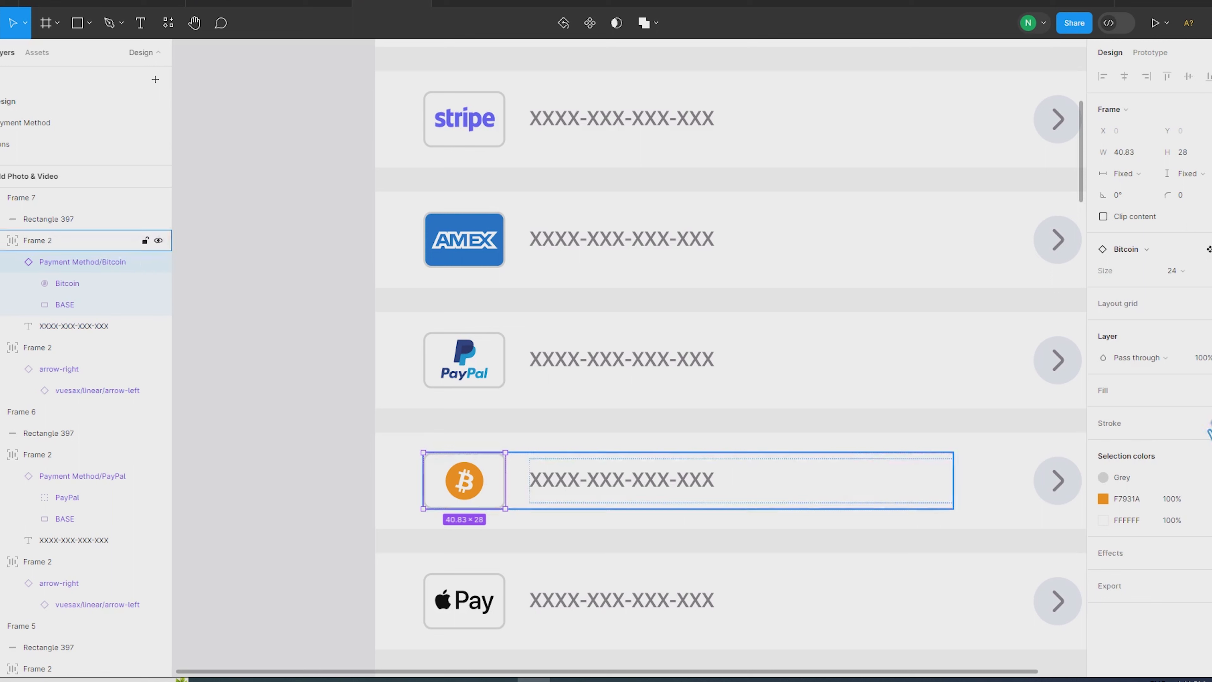
click(1155, 250)
scroll(1193, 472, down, 5)
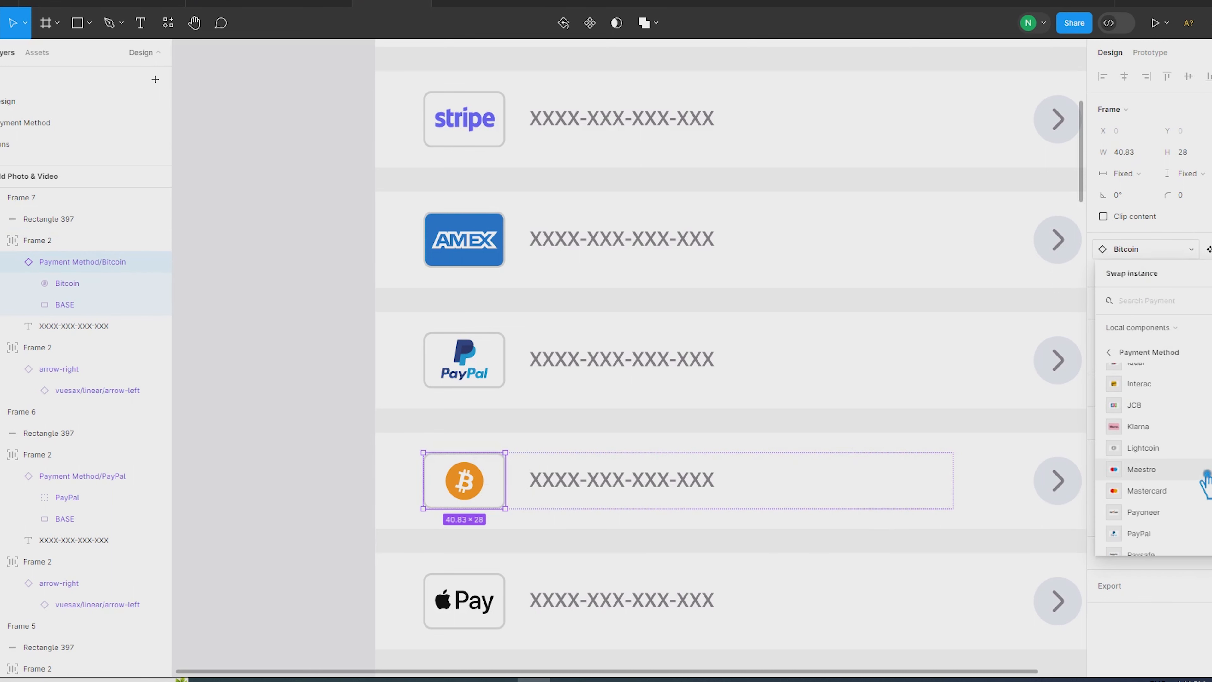
scroll(1206, 482, down, 5)
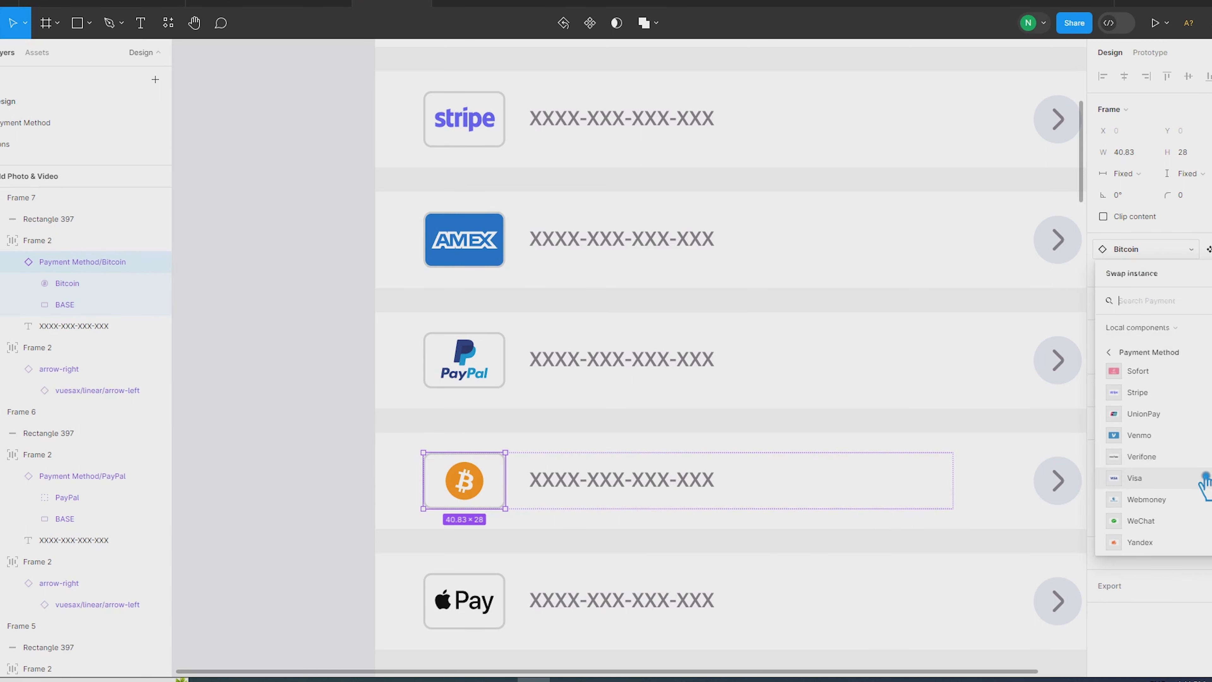
scroll(1200, 489, up, 15)
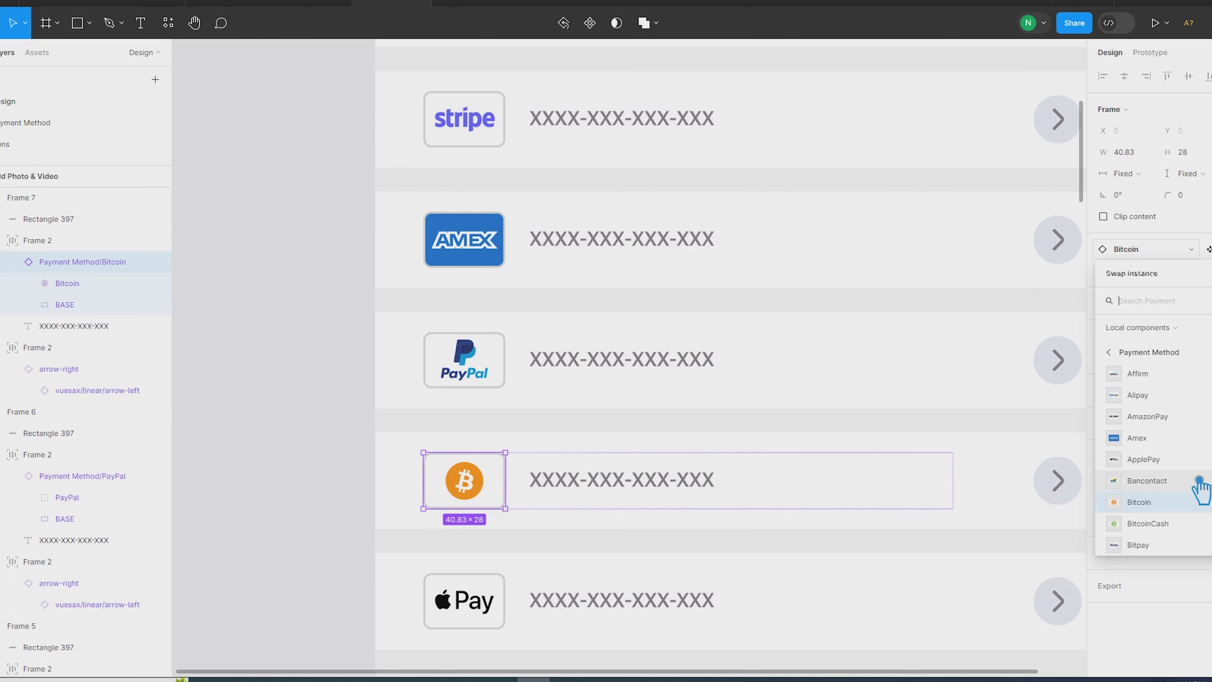
click(39, 123)
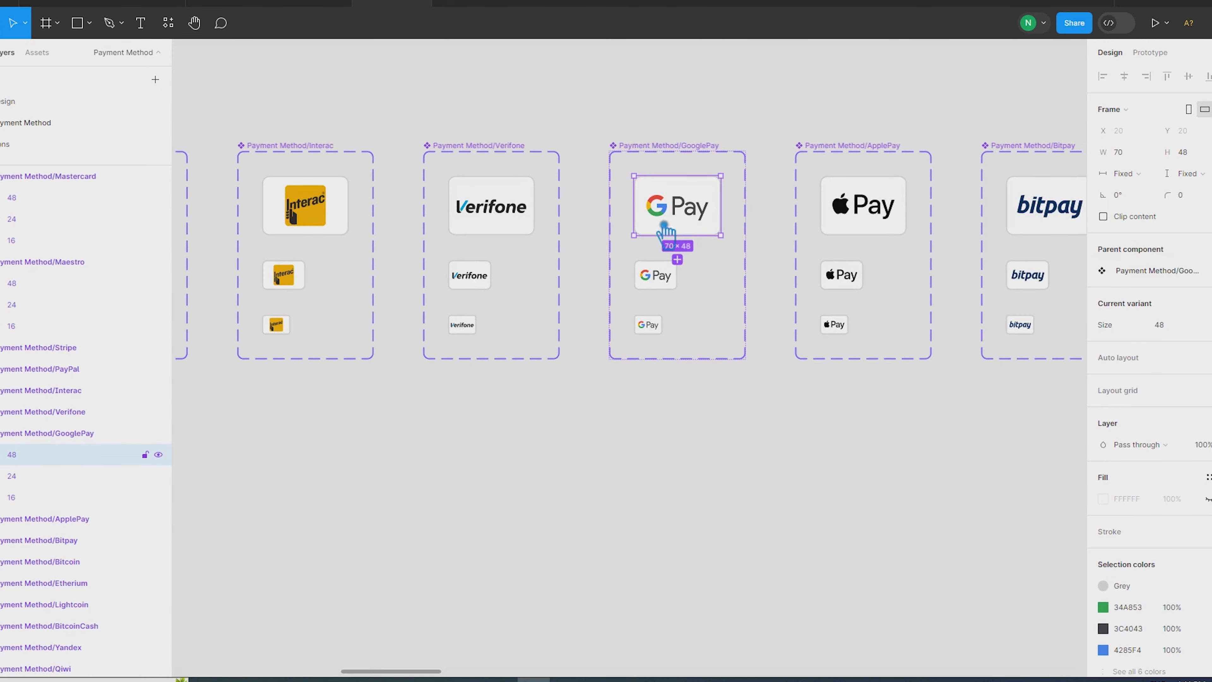
click(29, 101)
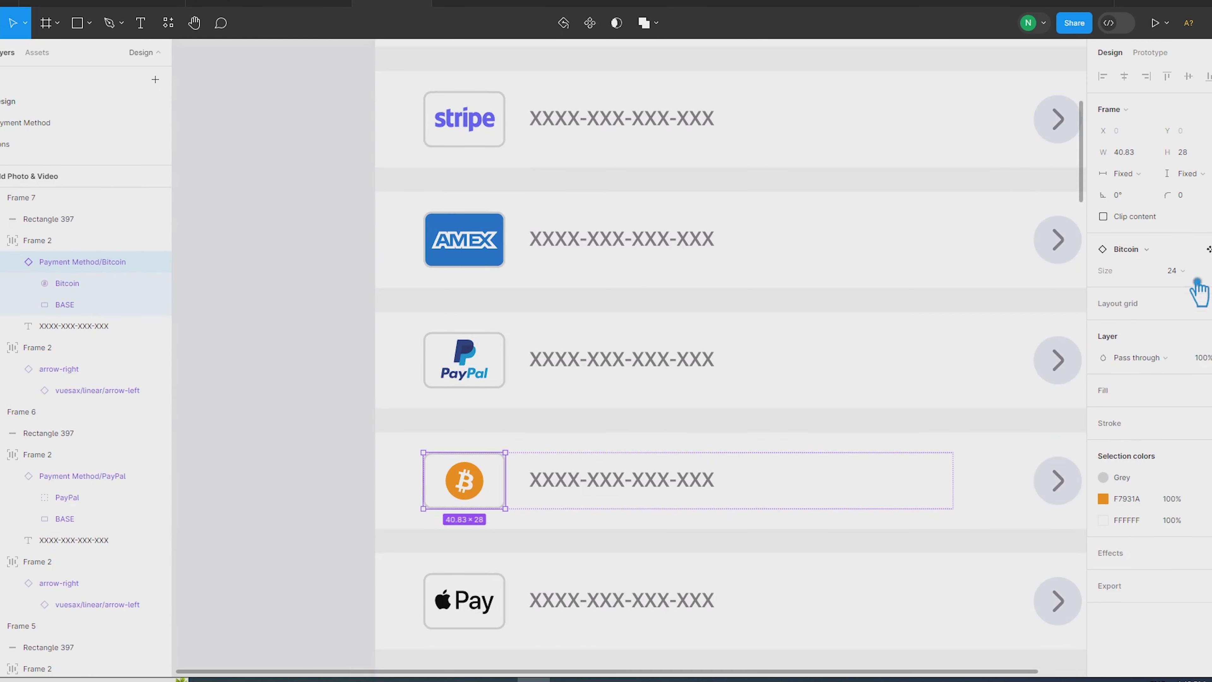
click(1148, 252)
text(goo)
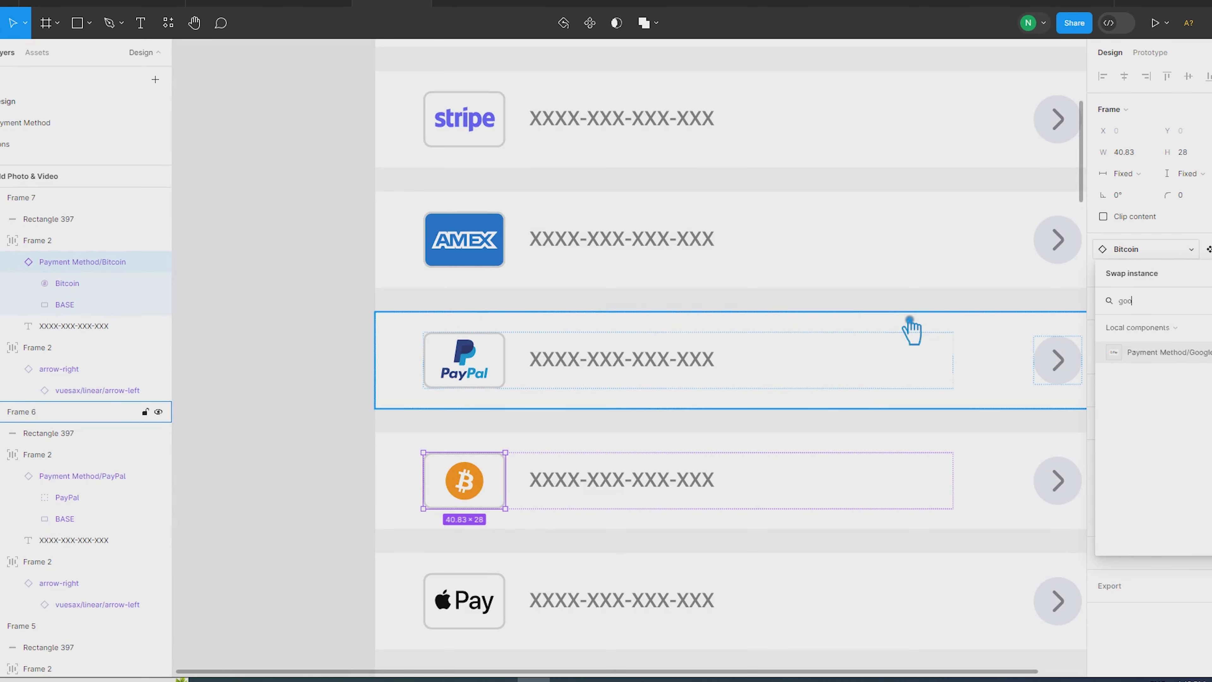
click(1158, 356)
click(246, 447)
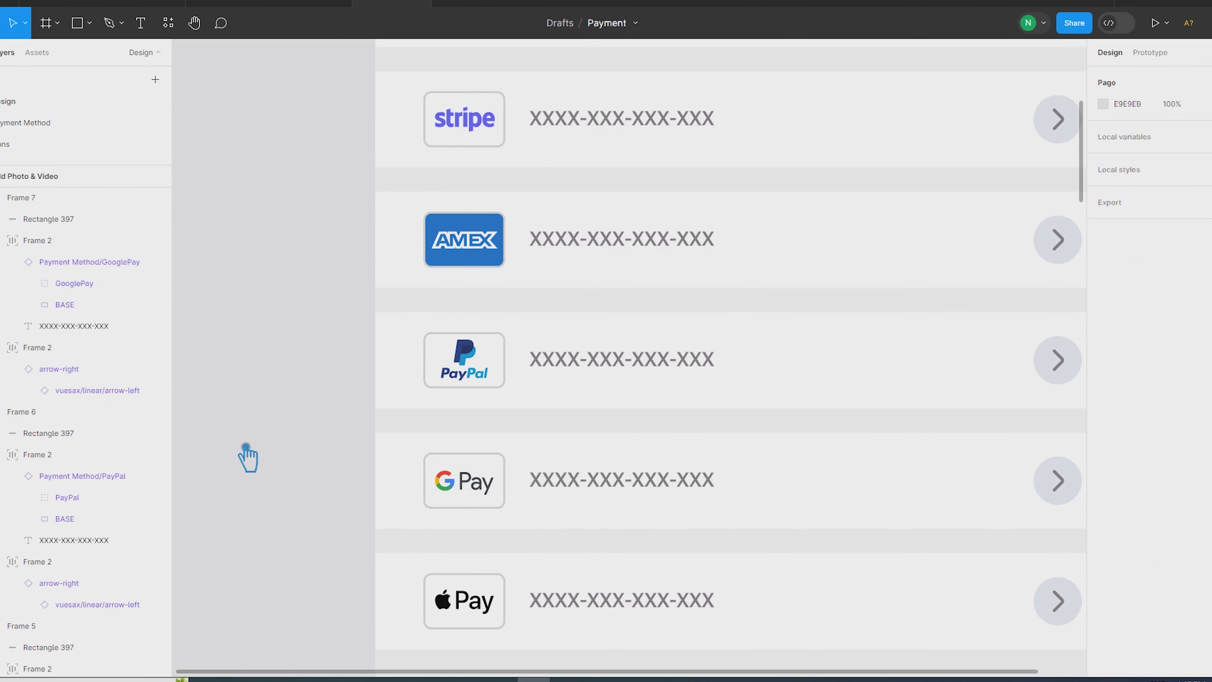
Darken the home indicator bar at the foot of the phone screen to a dark grey.
scroll(246, 447, down, 2)
scroll(950, 389, down, 3)
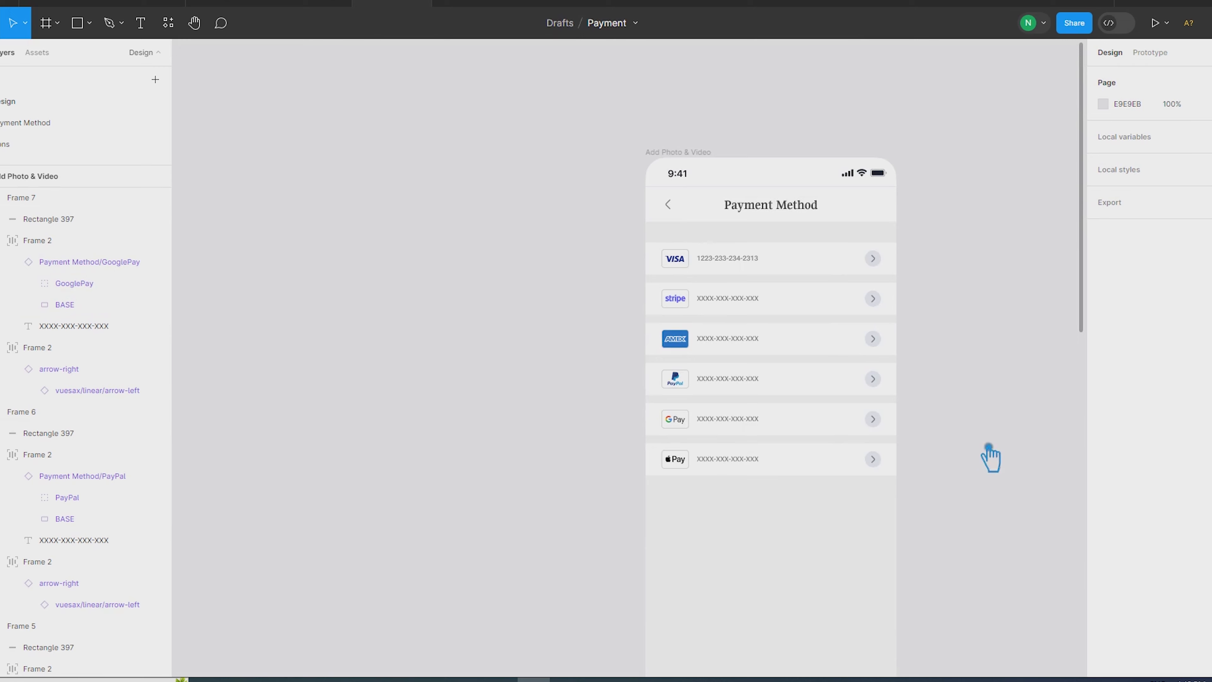
scroll(883, 429, right, 2)
scroll(807, 420, up, 4)
key(shift+0)
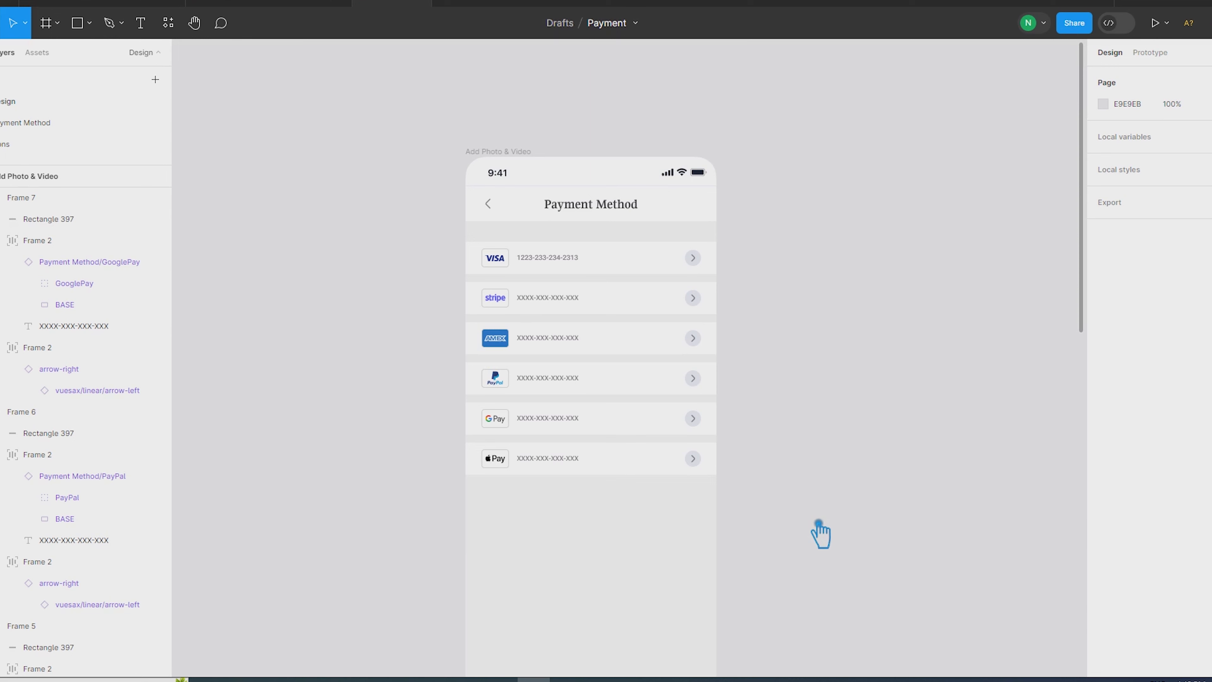
scroll(720, 478, down, 5)
scroll(719, 478, up, 5)
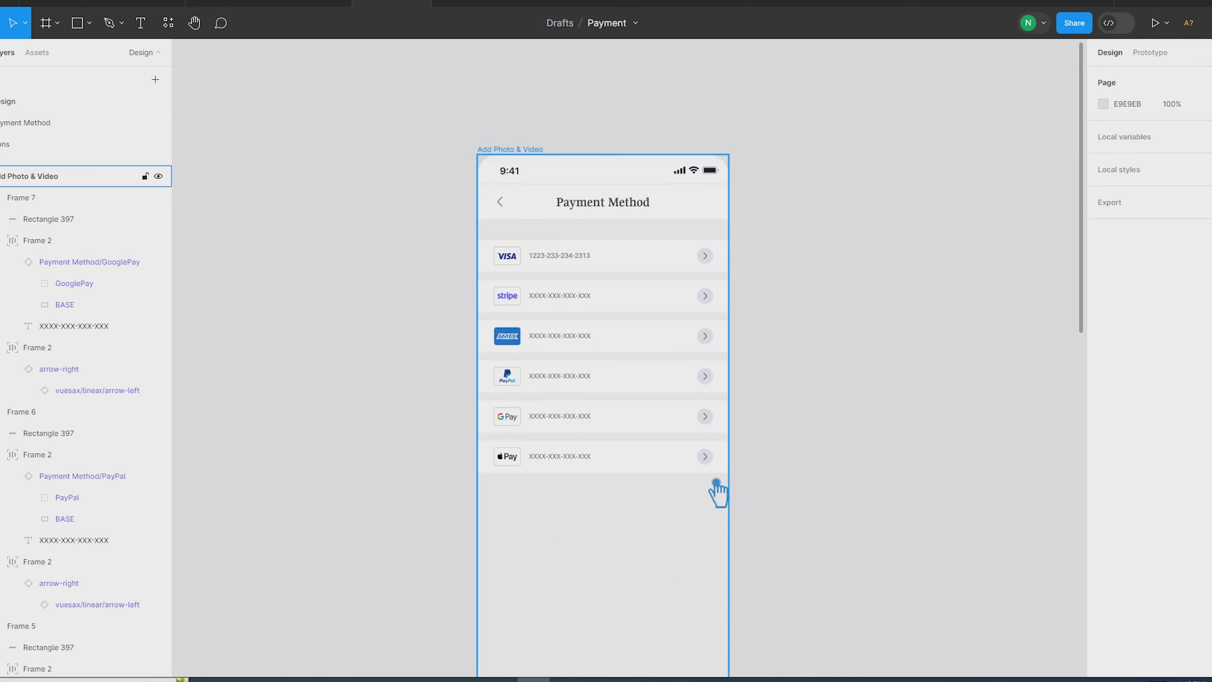
scroll(755, 446, down, 2)
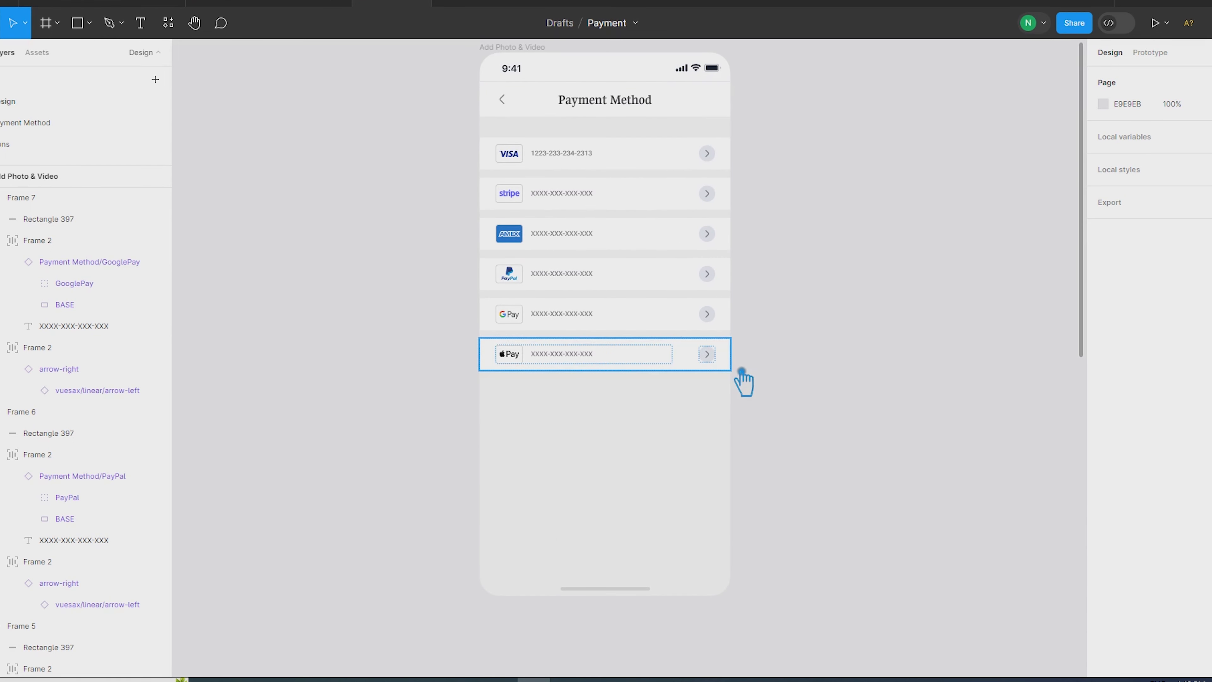
click(652, 582)
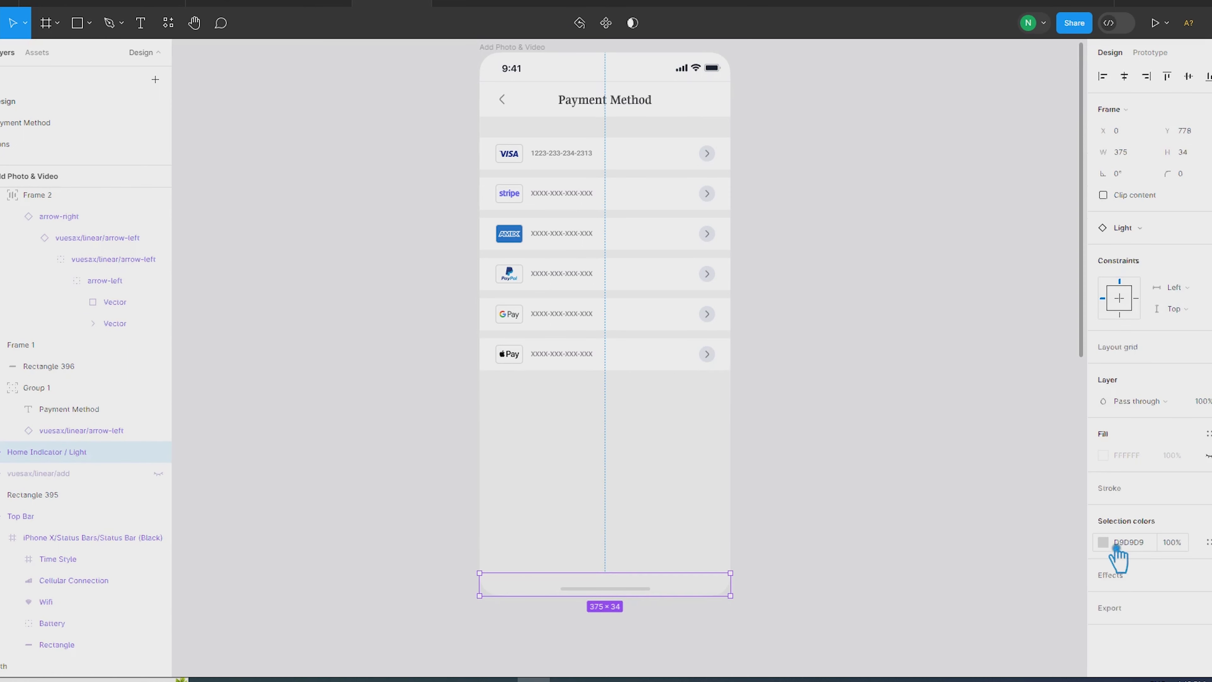
click(1103, 542)
drag(936, 363, 922, 410)
click(813, 384)
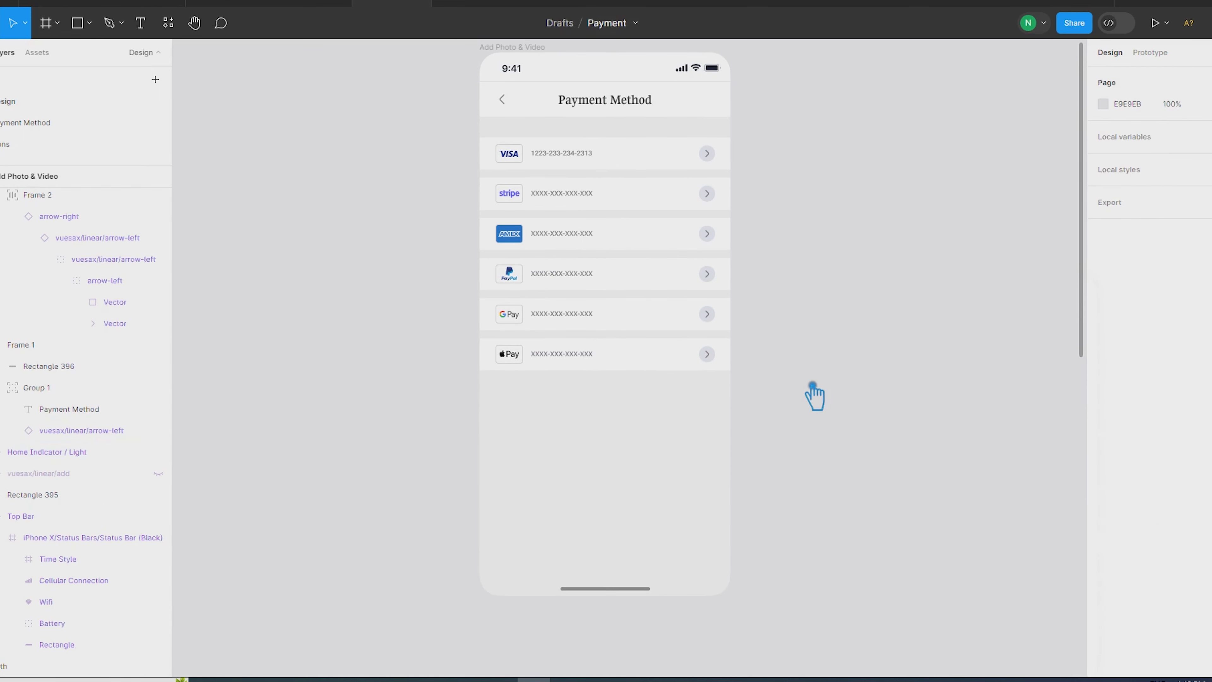
Create an "Add+" text on the empty canvas beside the phone screen at font size 16.
click(90, 22)
click(46, 51)
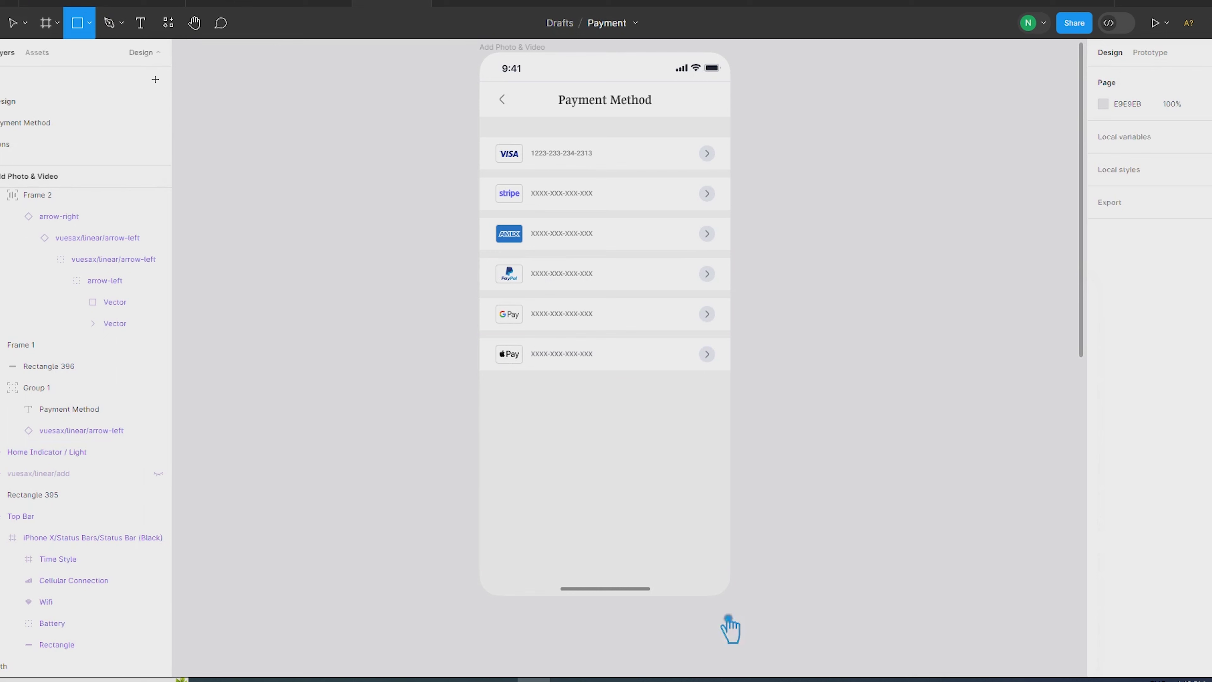
click(141, 22)
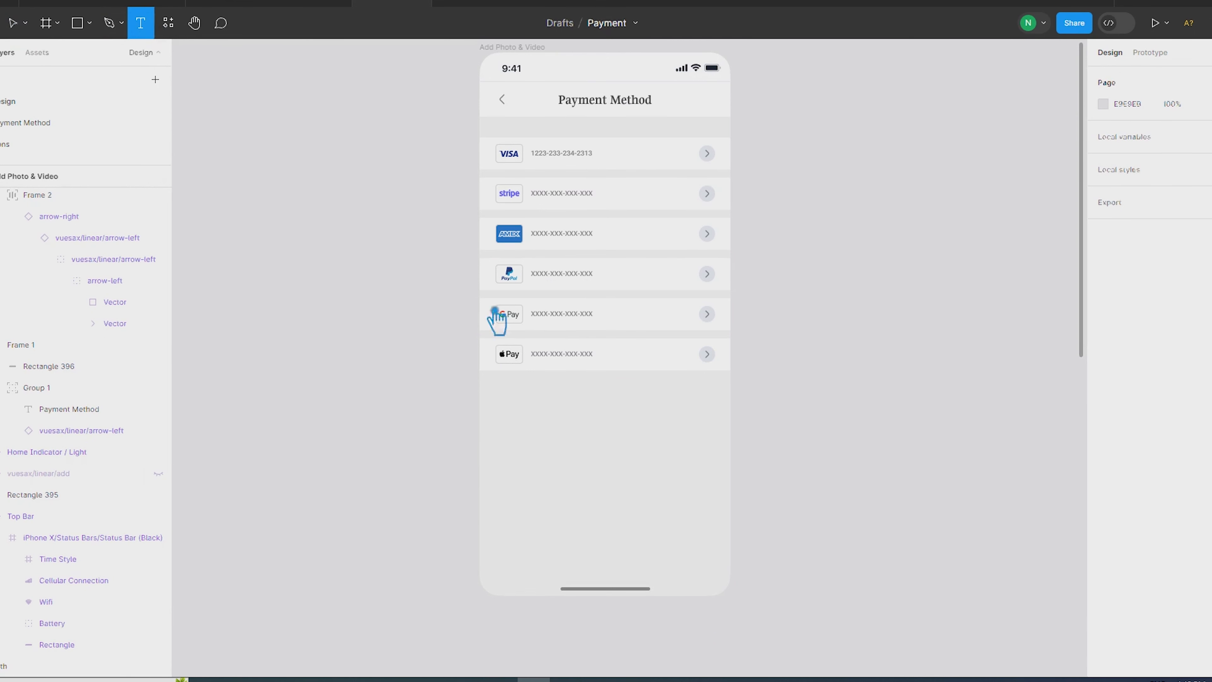
click(821, 461)
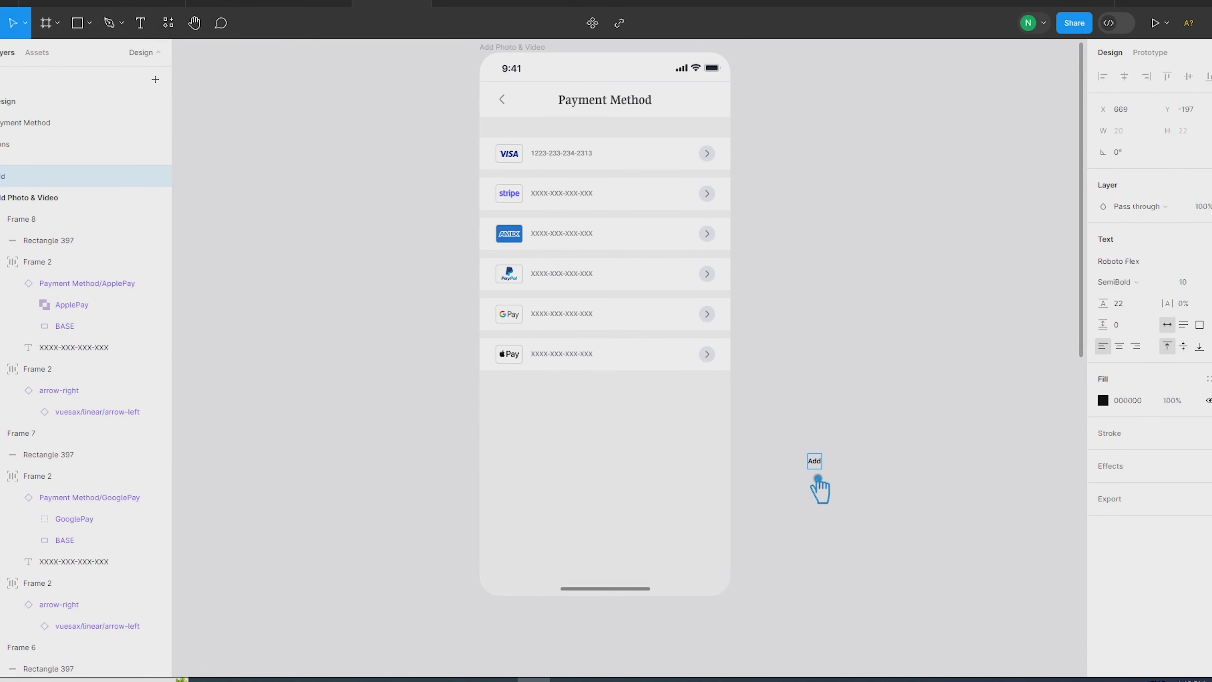
key(Escape)
click(1201, 285)
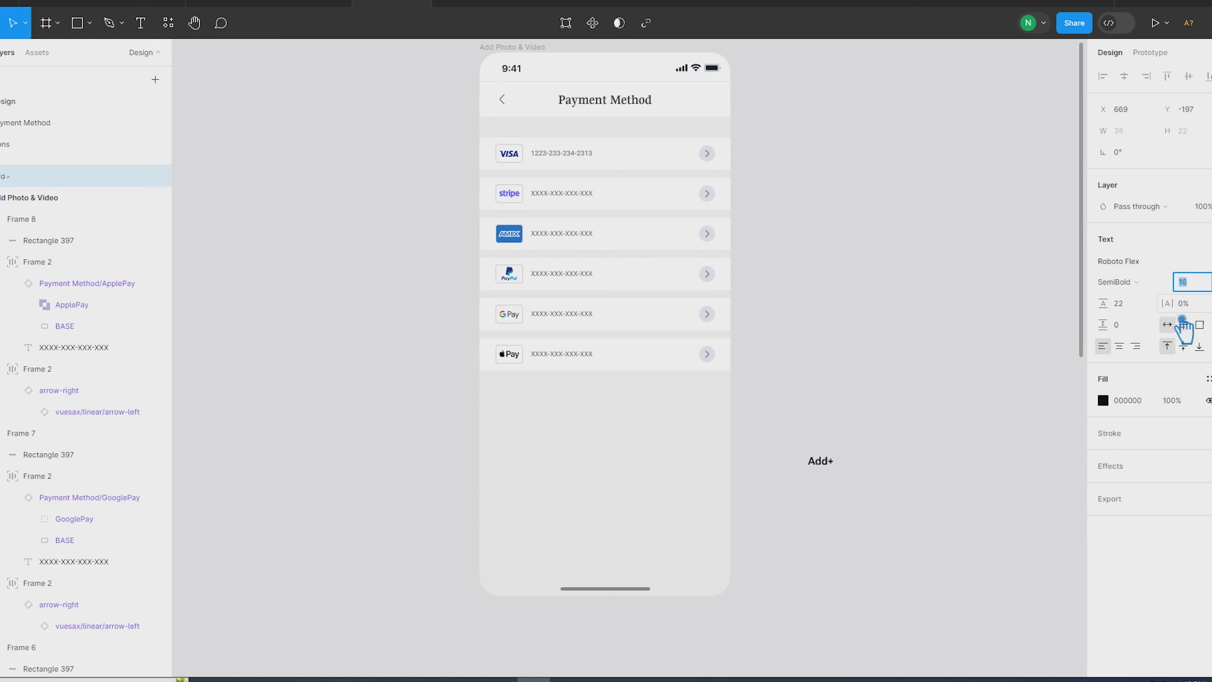
drag(839, 465, 917, 477)
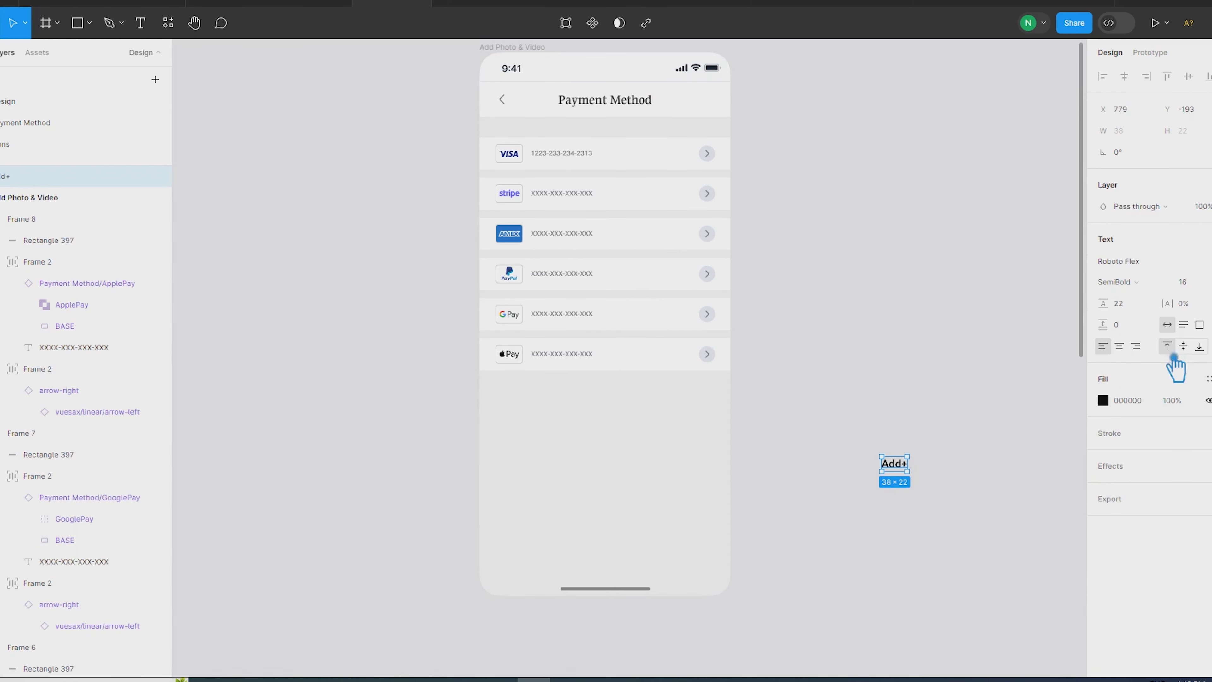
Wrap the Add+ text in an auto layout frame with 0 horizontal and 10 vertical padding.
key(ctrl+g)
scroll(1003, 502, up, 5)
key(shift+a)
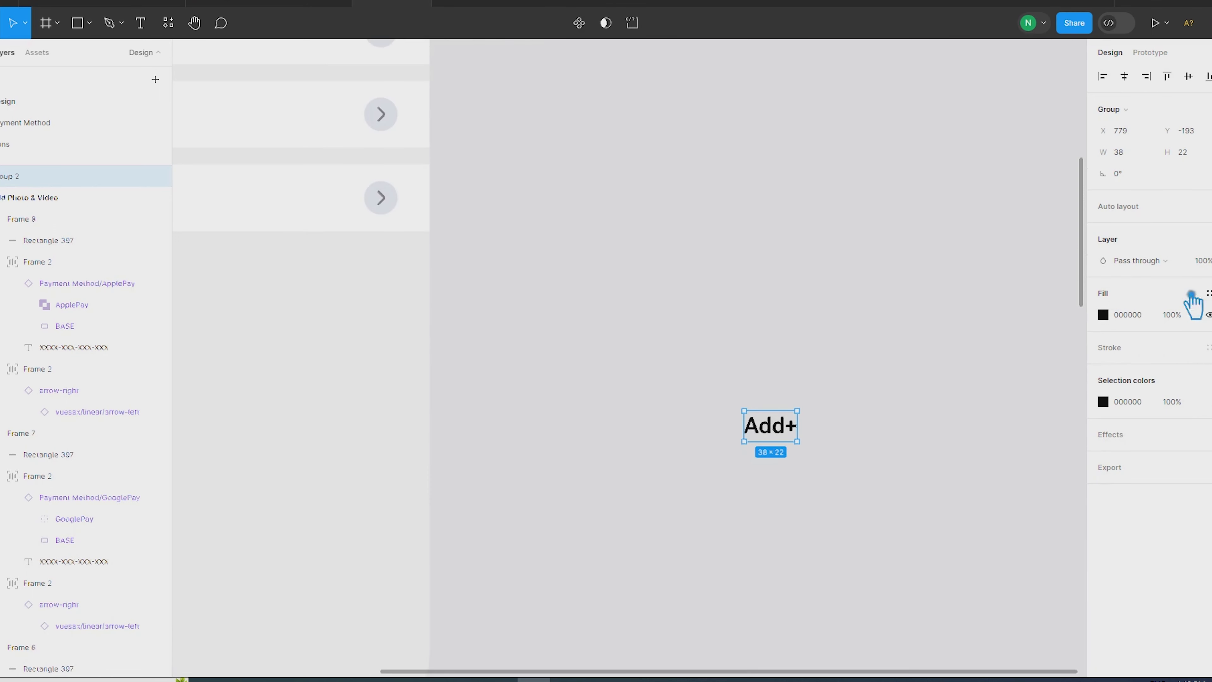
text(9)
key(Return)
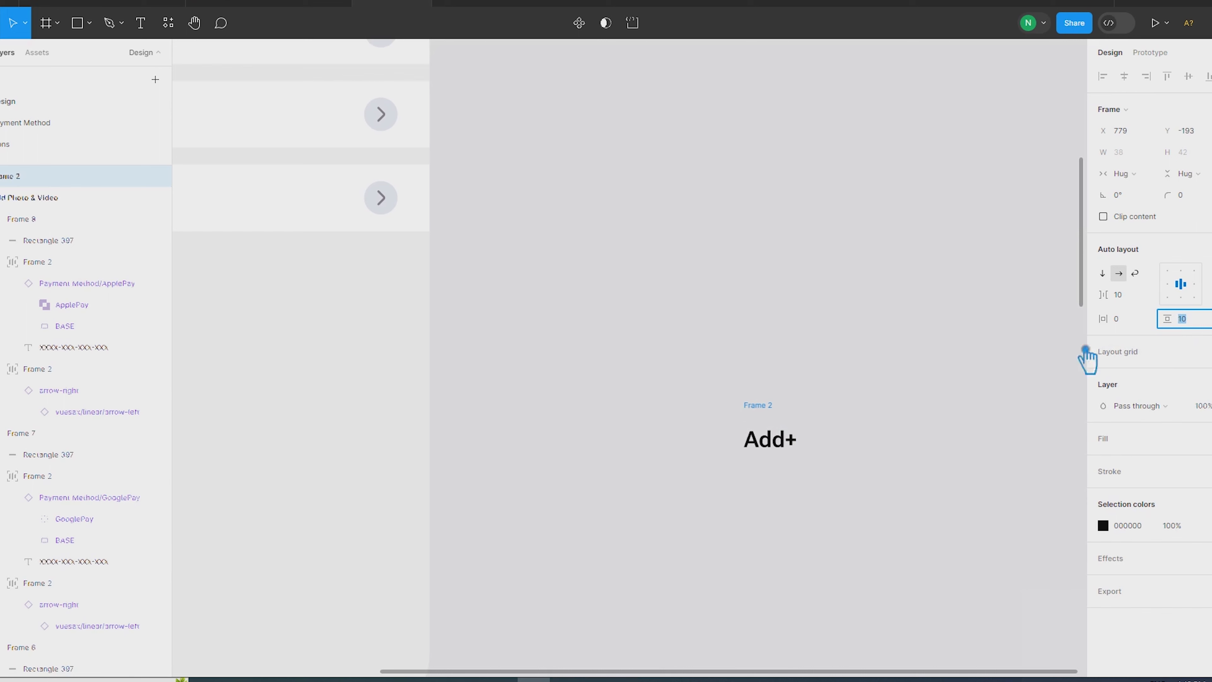
Reduce the Add+ text to size 14 and set its frame's horizontal padding to 100.
click(790, 441)
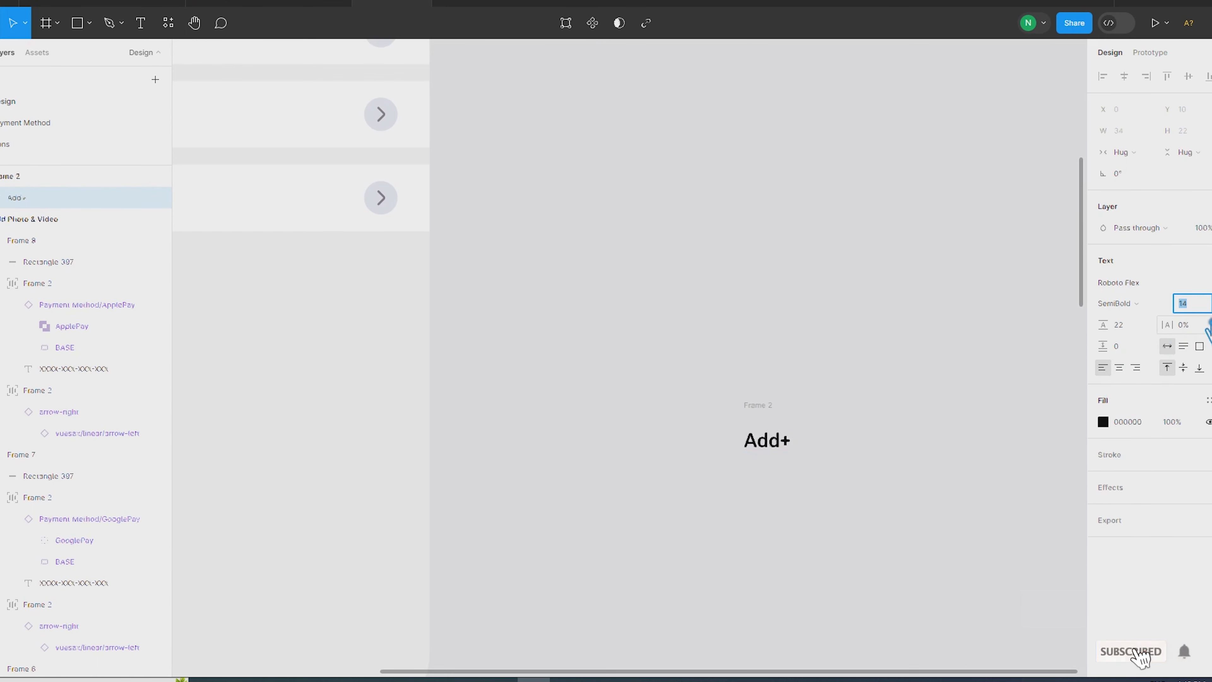
click(877, 387)
click(761, 422)
click(1141, 326)
text(100)
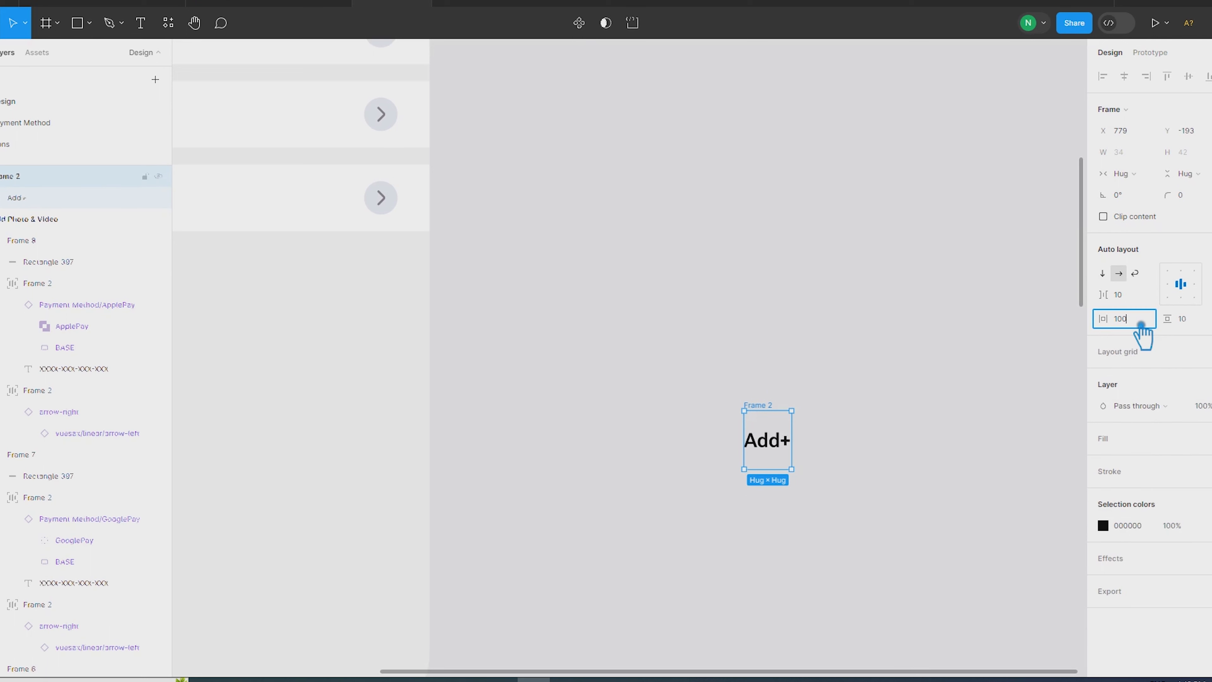
key(Return)
Move the Add+ frame onto the phone screen into the empty area below the ApplePay row.
scroll(959, 410, down, 3)
drag(958, 411, 766, 387)
scroll(786, 425, up, 4)
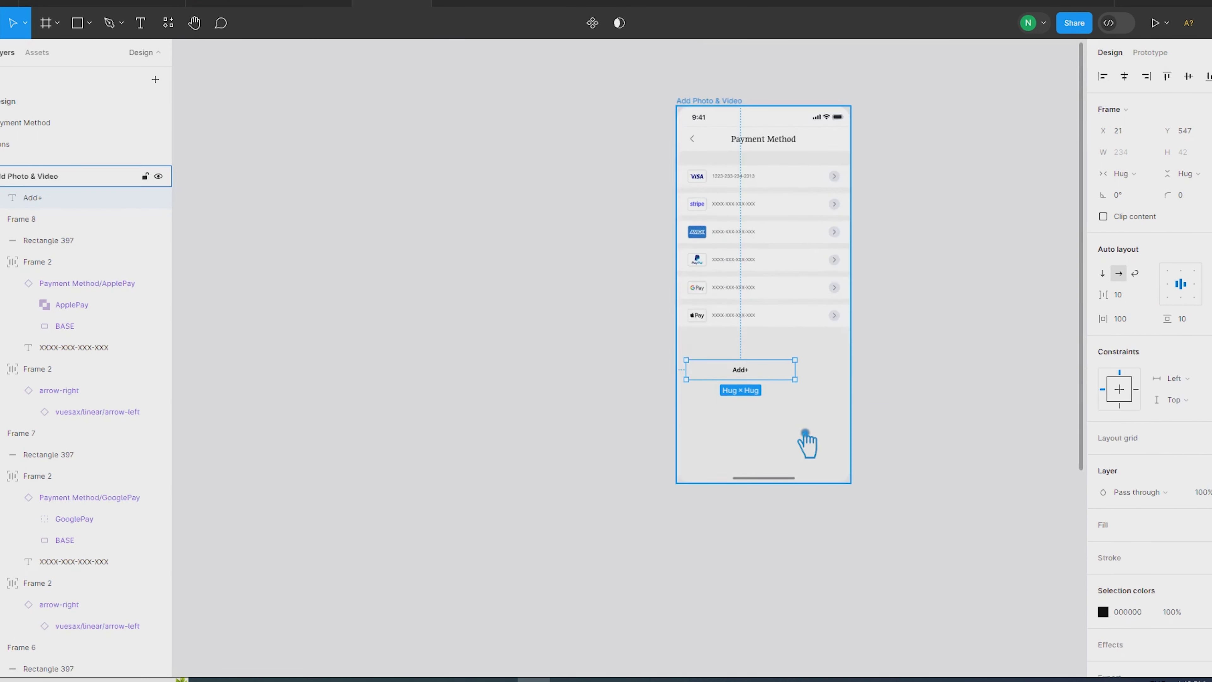
drag(650, 263, 743, 194)
Give the Add+ frame a white FFFFFF fill and nudge it to Y 535, leaving a 60 px gap below the ApplePay row.
scroll(744, 193, up, 3)
key(alt+Down)
key(alt+Down)
key(alt+Down)
key(alt+Down)
key(alt+Down)
key(alt+Down)
key(alt+Down)
key(alt+Down)
key(shift+Down)
key(shift+Down)
key(shift+Down)
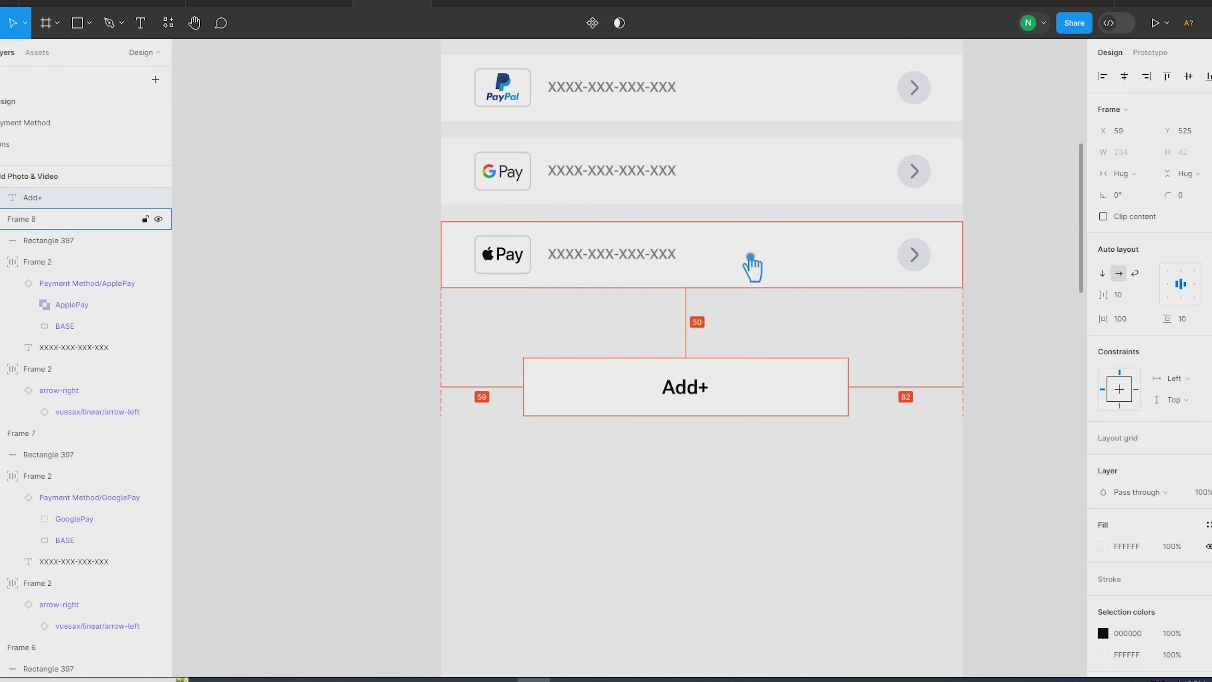
key(shift+Down)
Stretch the Add+ frame across the full screen width, to 375 px from X 0.
drag(523, 408, 440, 406)
drag(876, 411, 979, 411)
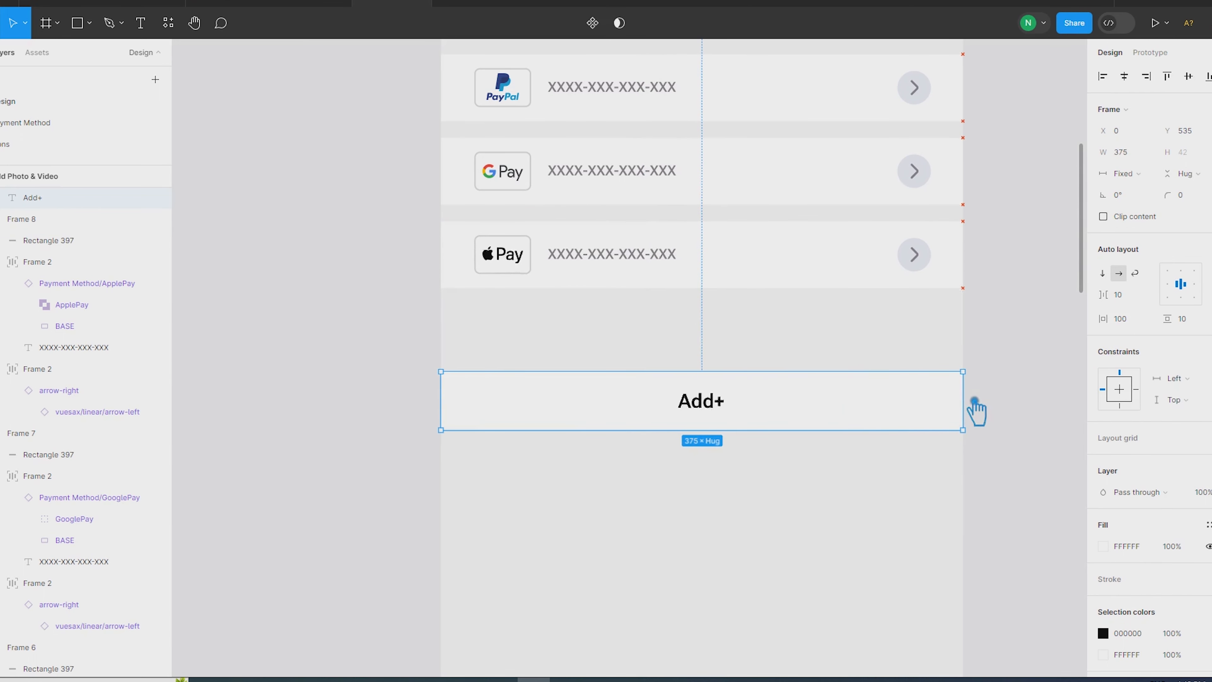
scroll(762, 383, down, 5)
click(942, 449)
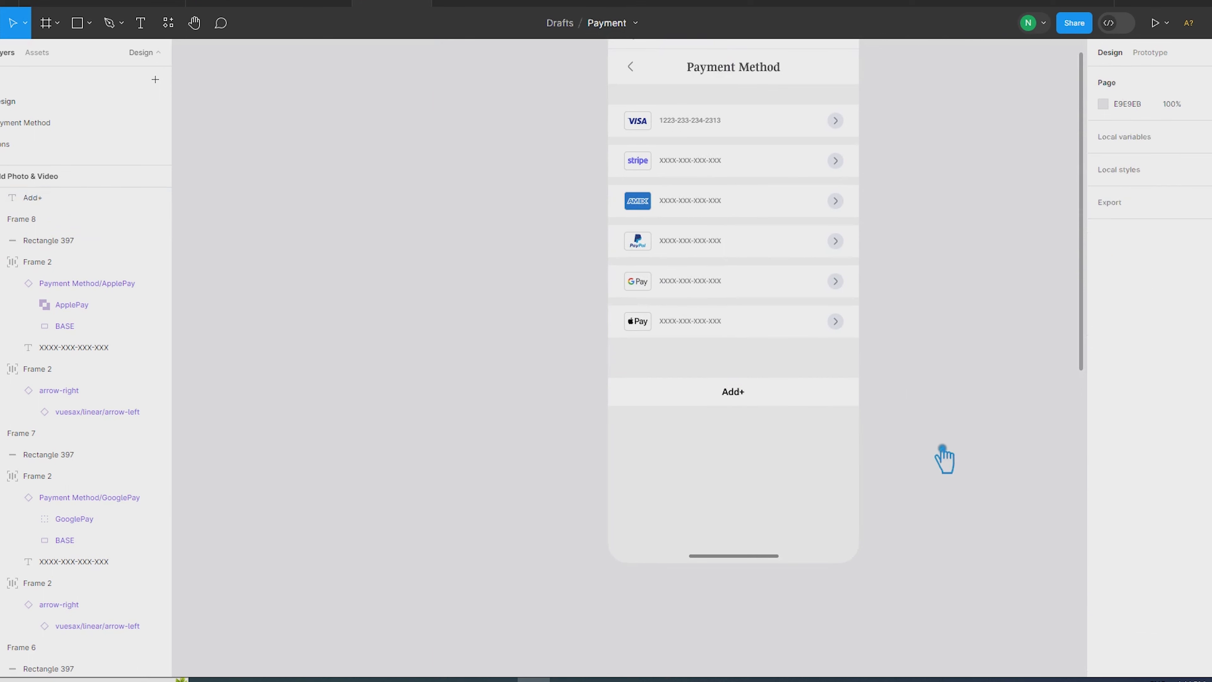
Round the corners of the Add+ frame with a radius of 52.
click(839, 402)
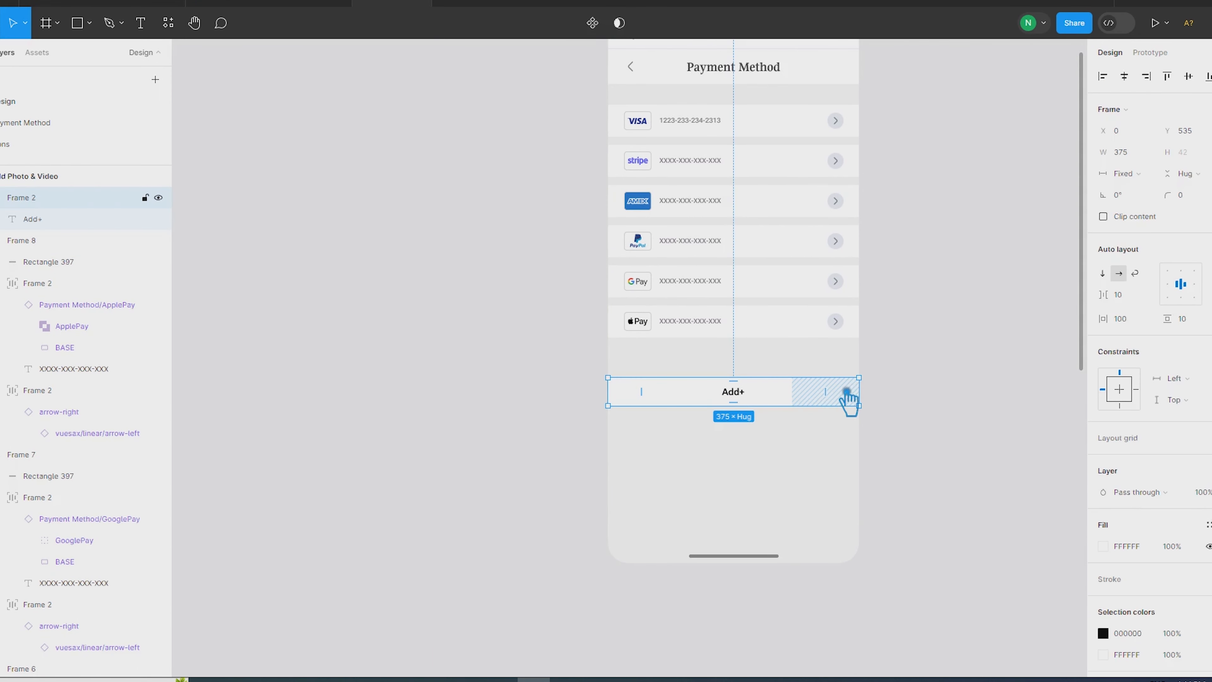
key(Up)
key(Up)
key(Up)
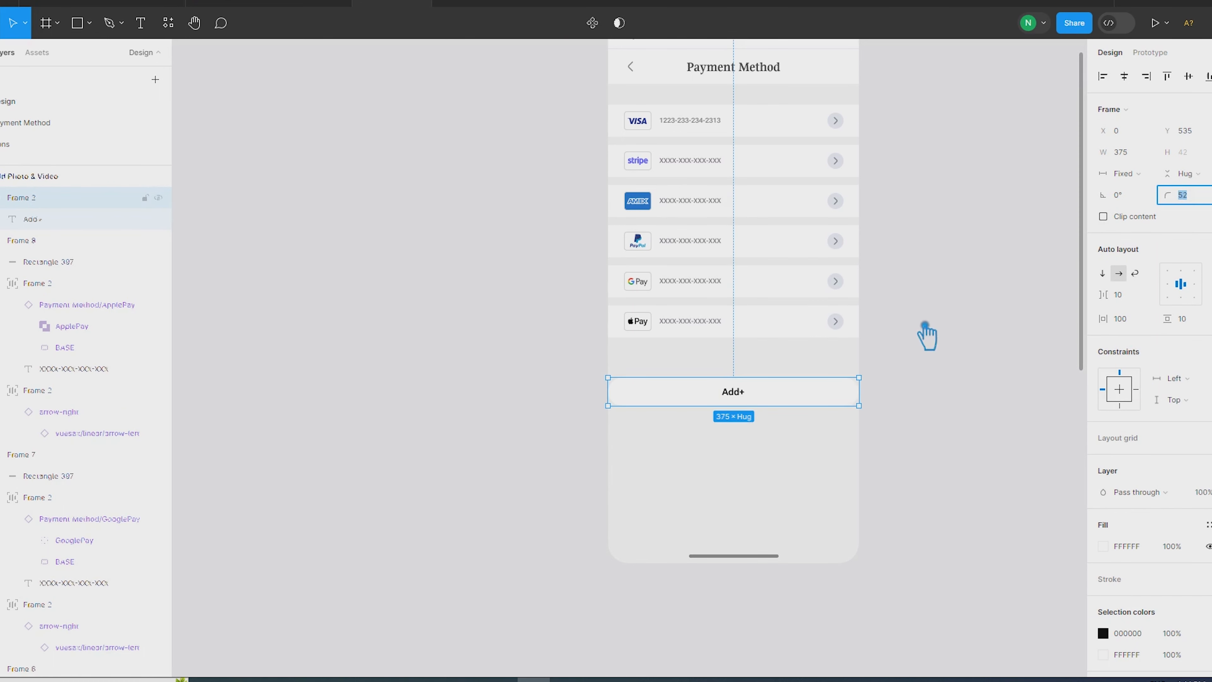
click(977, 414)
Show the rulers and vertical guides over the Payment Method screen.
key(shift+r)
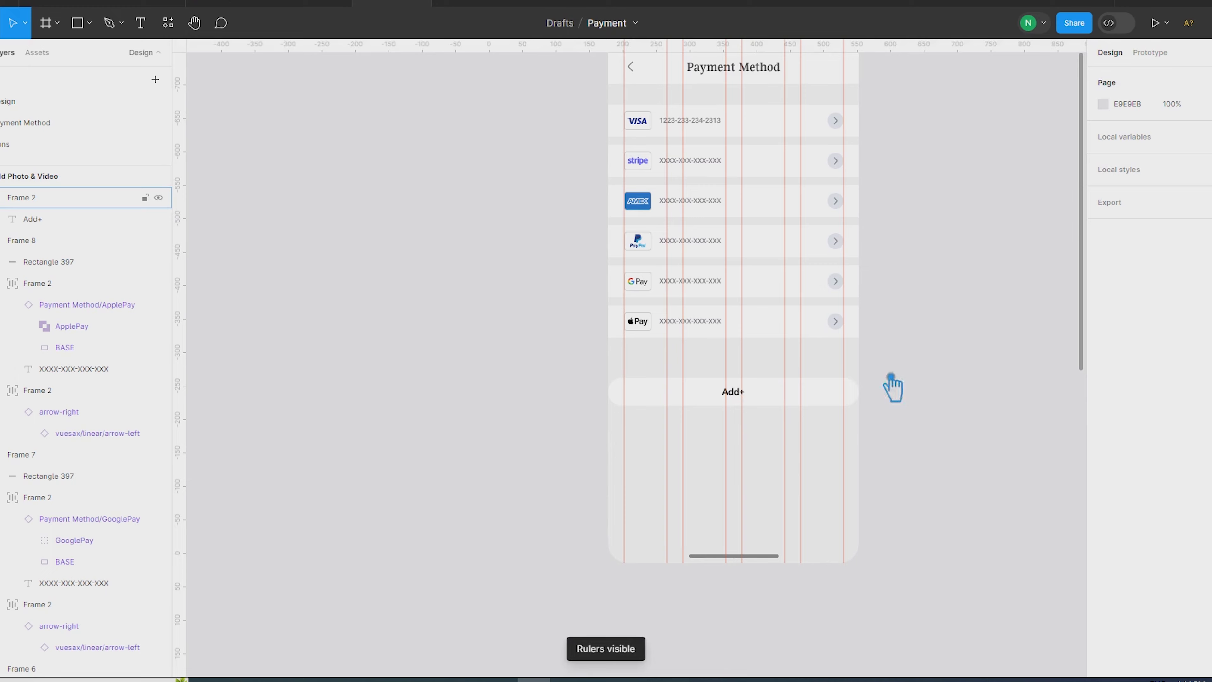
drag(912, 305, 751, 364)
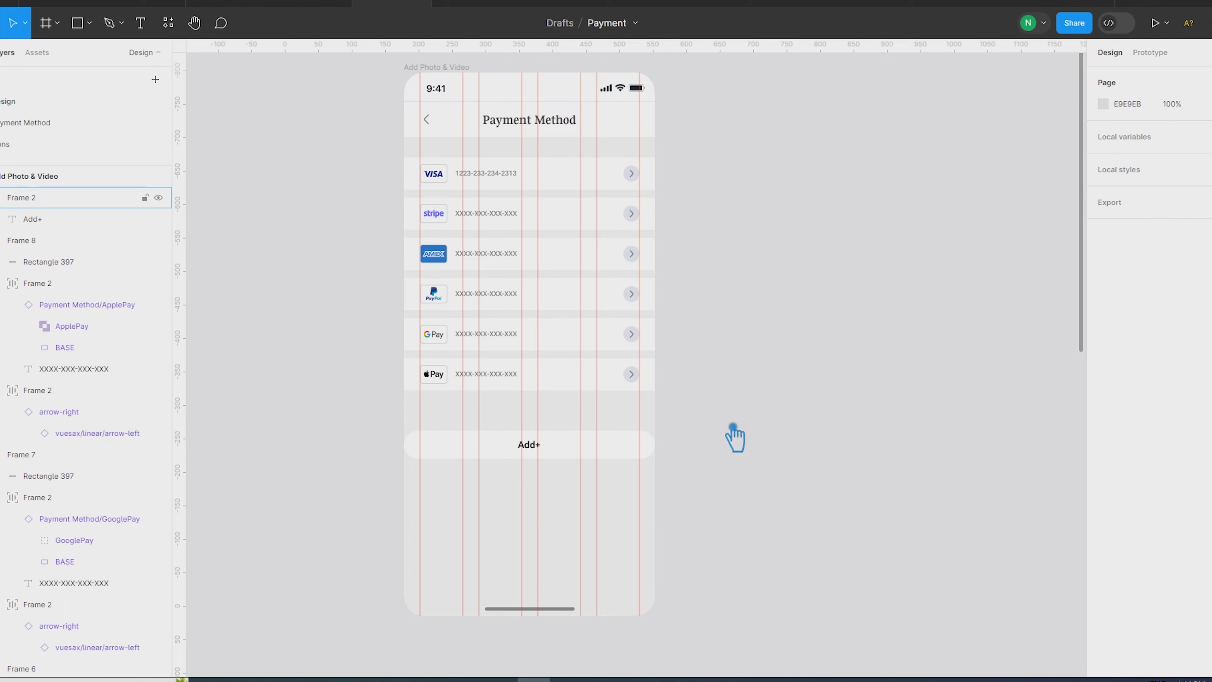
click(420, 79)
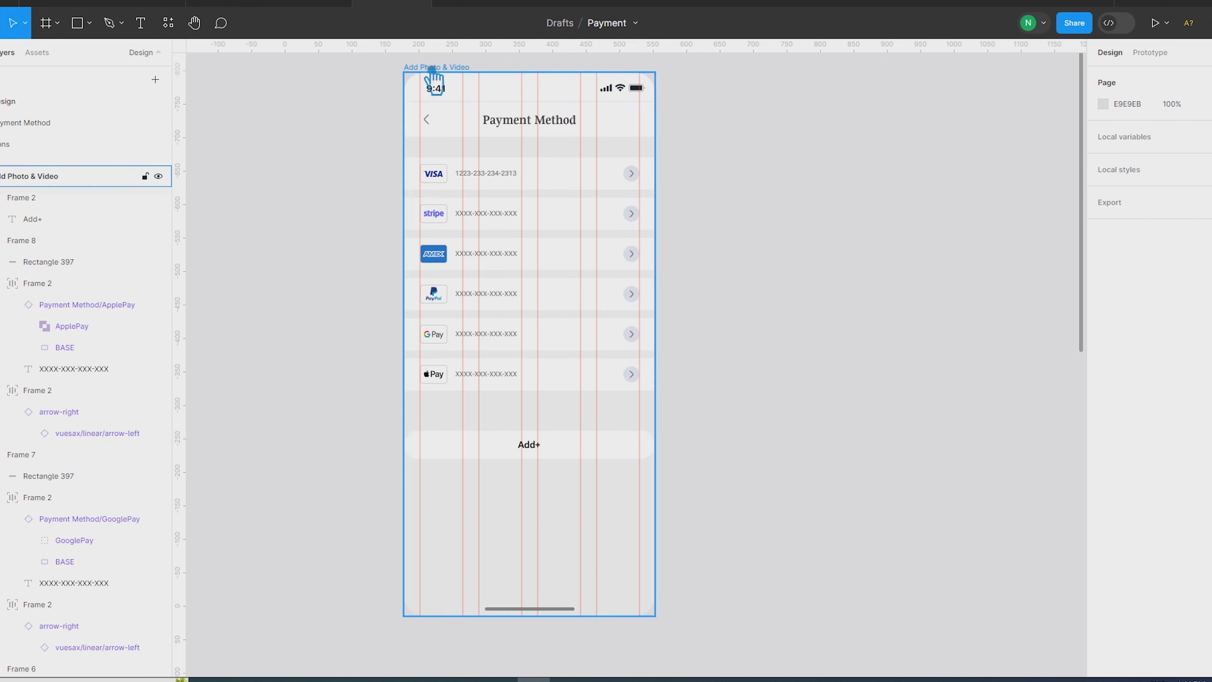
Rename the screen frame as Payment Method and duplicate the whole screen beside it.
double_click(508, 123)
click(458, 69)
text(Payment Method)
click(771, 174)
click(462, 70)
key(ctrl+d)
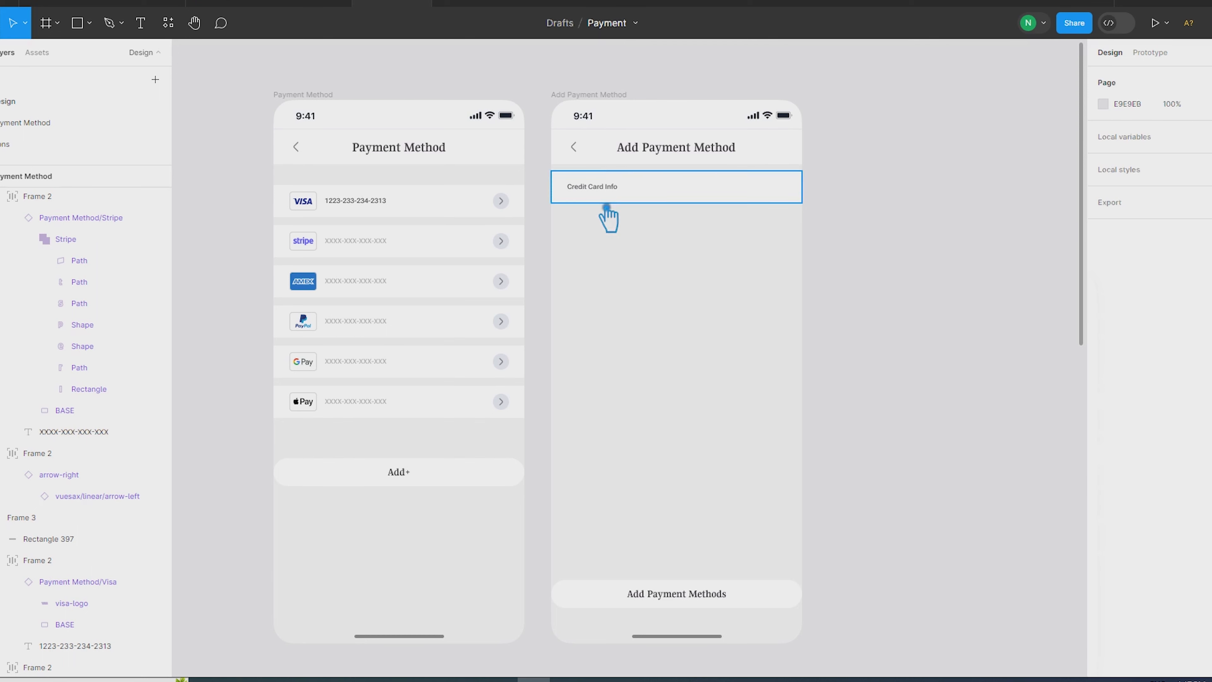
Stretch the Credit Card Info text box to 328 px wide, ending at the 352 px guide, and hide the rulers and guides.
click(603, 188)
drag(622, 186, 807, 216)
key(shift+g)
key(shift+r)
click(874, 260)
click(772, 194)
click(761, 190)
key(shift+2)
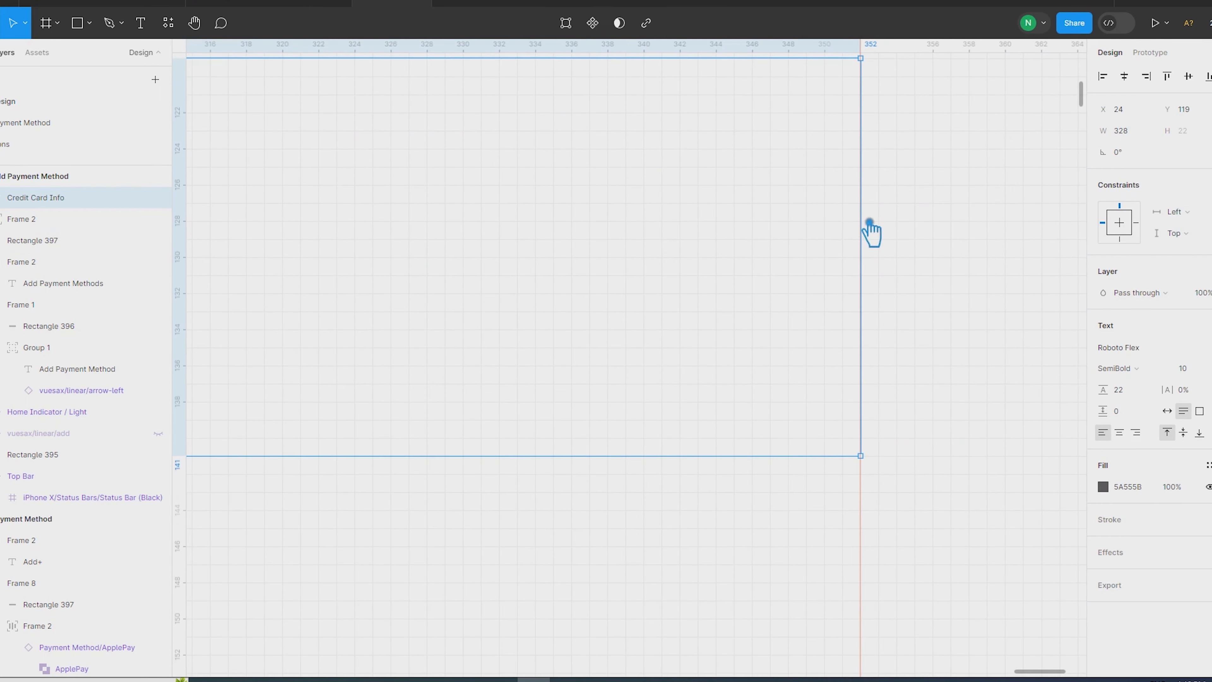
click(864, 241)
key(shift+1)
click(911, 195)
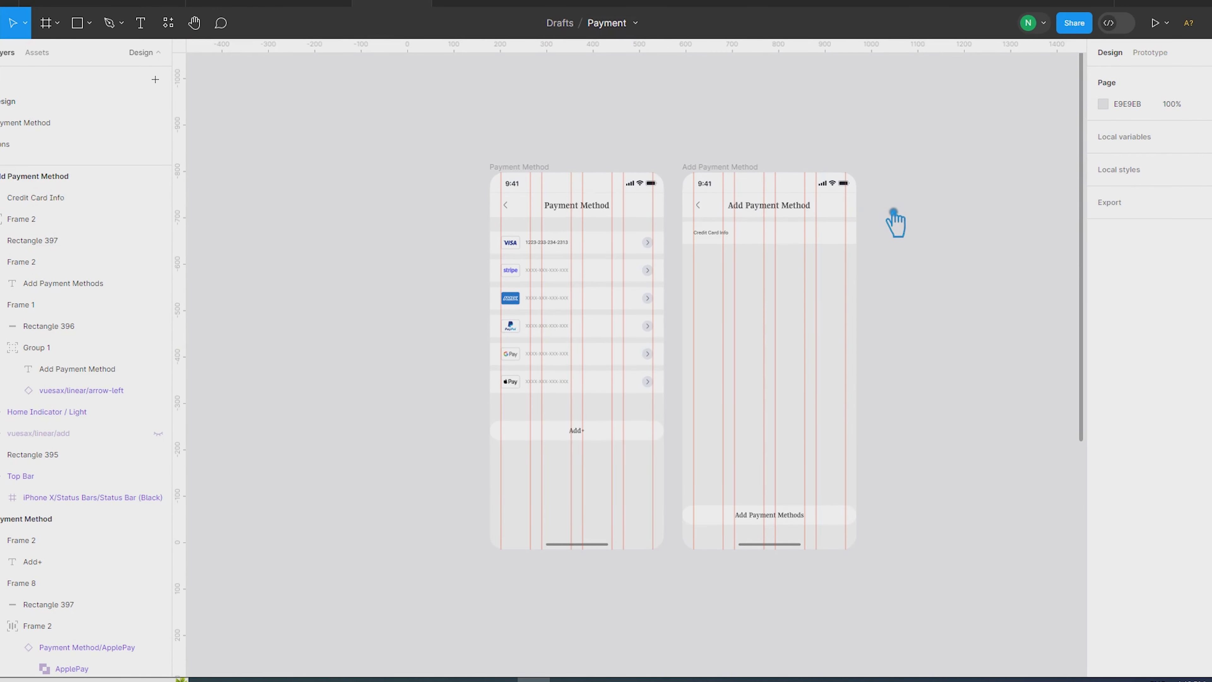
key(shift+r)
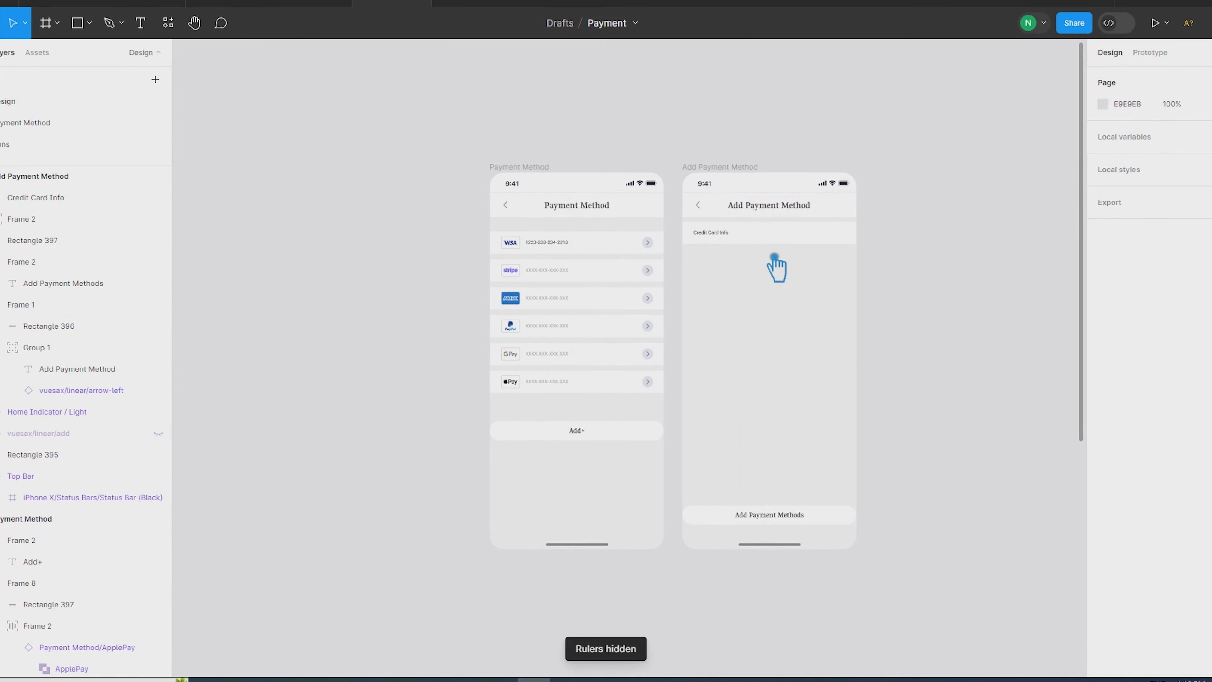
key(shift+1)
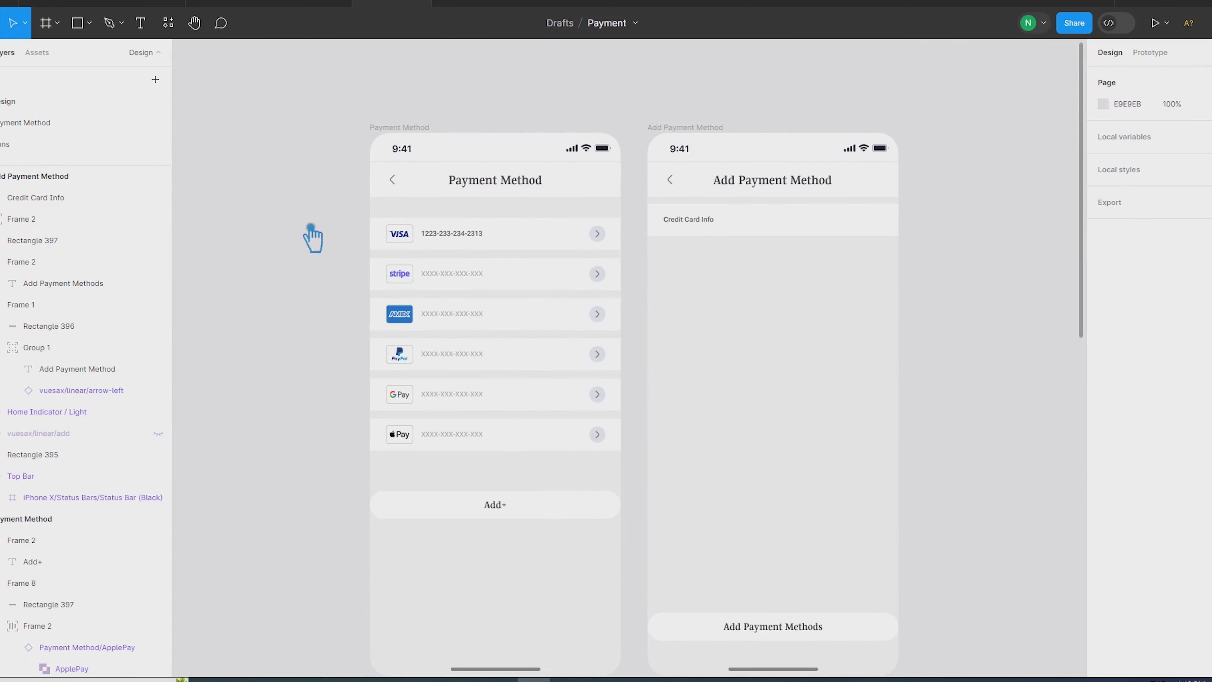
Copy the Visa, Amex and Stripe badges from the Payment Method rows onto the empty canvas beside the Add Payment Method screen.
ctrl+click(408, 239)
alt+drag(408, 240, 1014, 308)
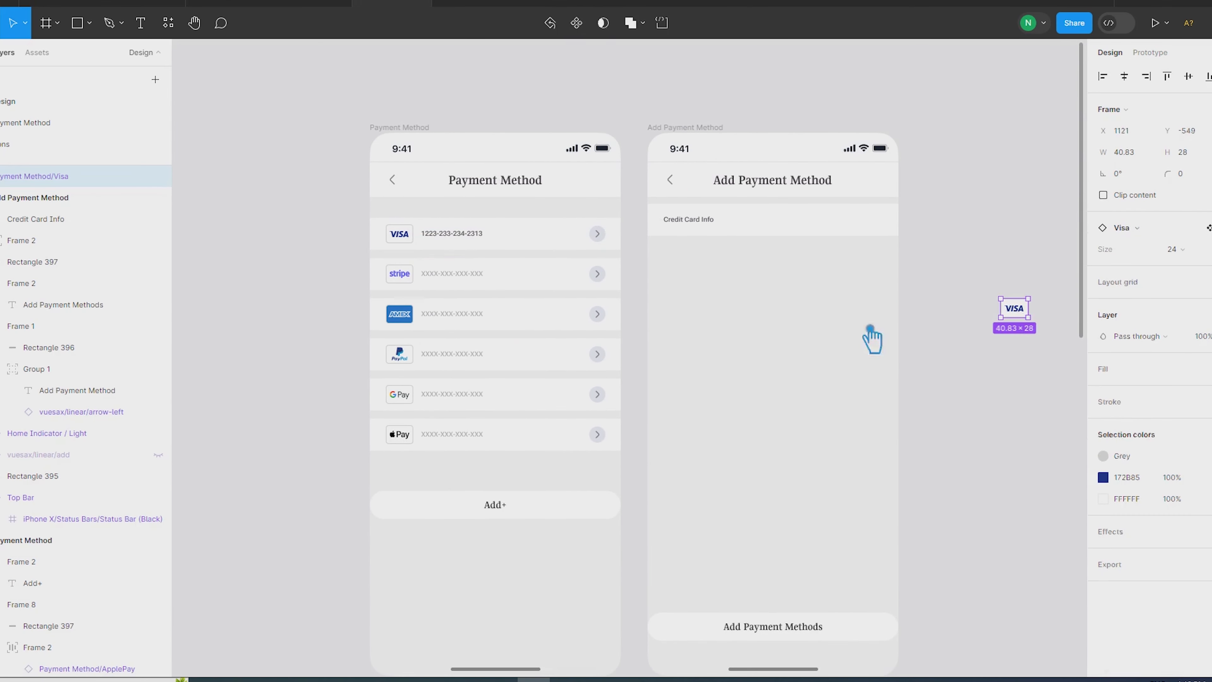
ctrl+click(402, 277)
ctrl+click(413, 316)
alt+drag(406, 317, 993, 352)
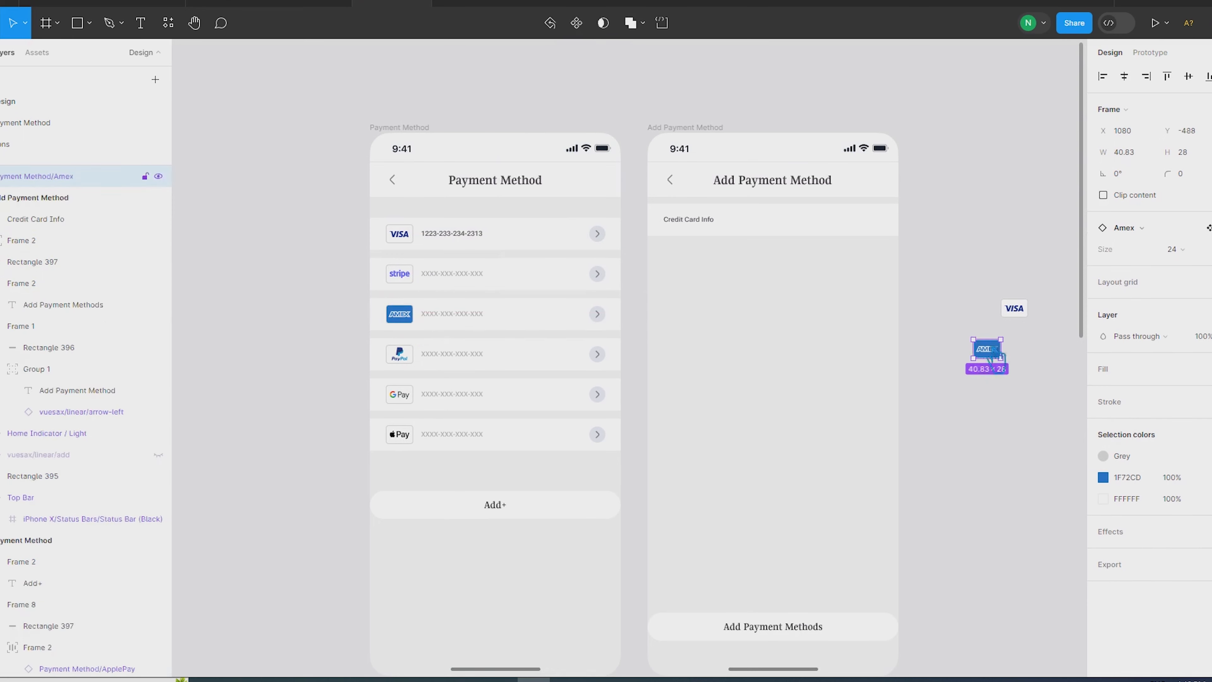
ctrl+click(403, 279)
alt+drag(404, 280, 1044, 383)
Copy the PayPal, Google Pay and Apple Pay badges from their rows onto the canvas near the other badge copies.
click(401, 352)
ctrl+click(401, 355)
alt+drag(401, 356, 974, 388)
ctrl+click(403, 397)
alt+drag(403, 398, 1030, 436)
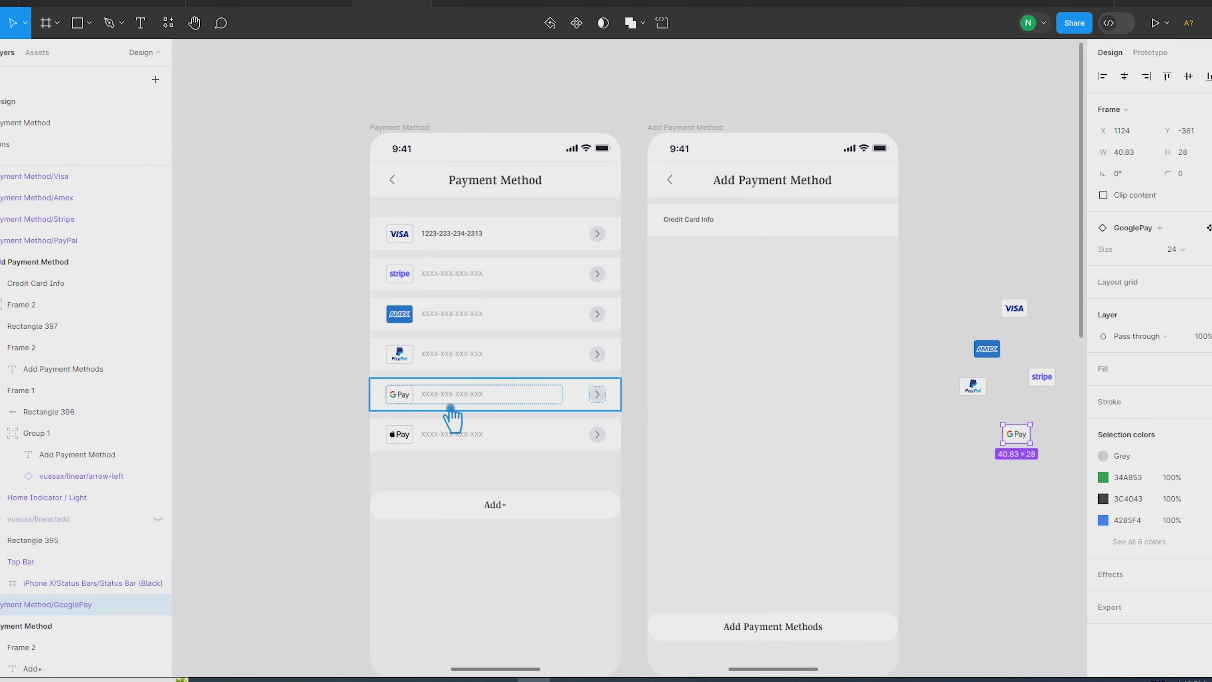
click(415, 442)
ctrl+click(403, 436)
alt+drag(403, 435, 965, 452)
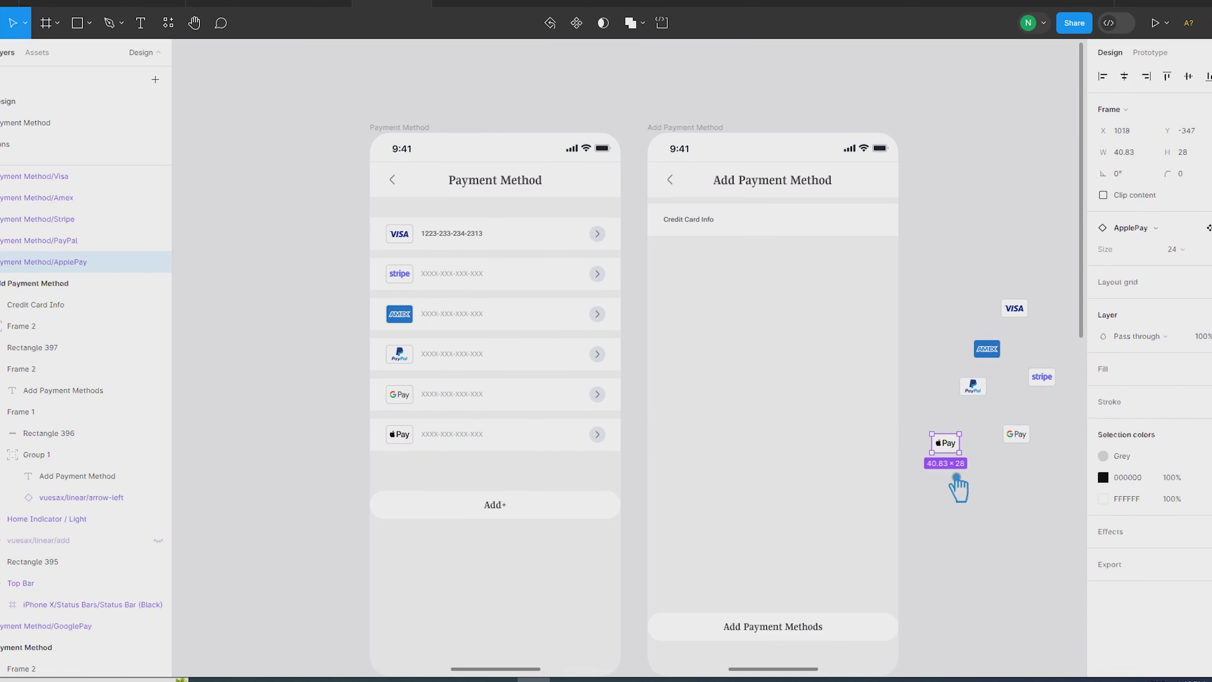
Wrap the Credit Card Info text and its white rectangle in an auto layout frame aligned left and vertically centered.
click(852, 225)
shift+click(682, 233)
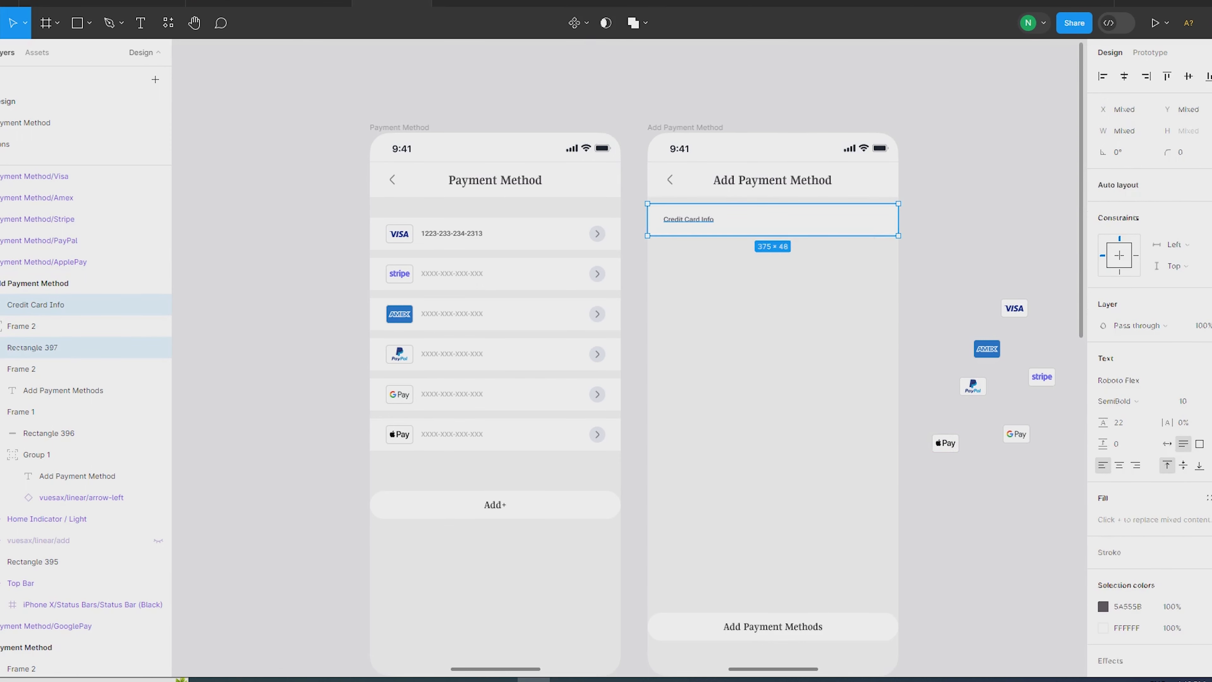
key(shift+a)
mouse_move(913, 227)
mouse_down()
mouse_move(946, 238)
mouse_move(899, 222)
mouse_up()
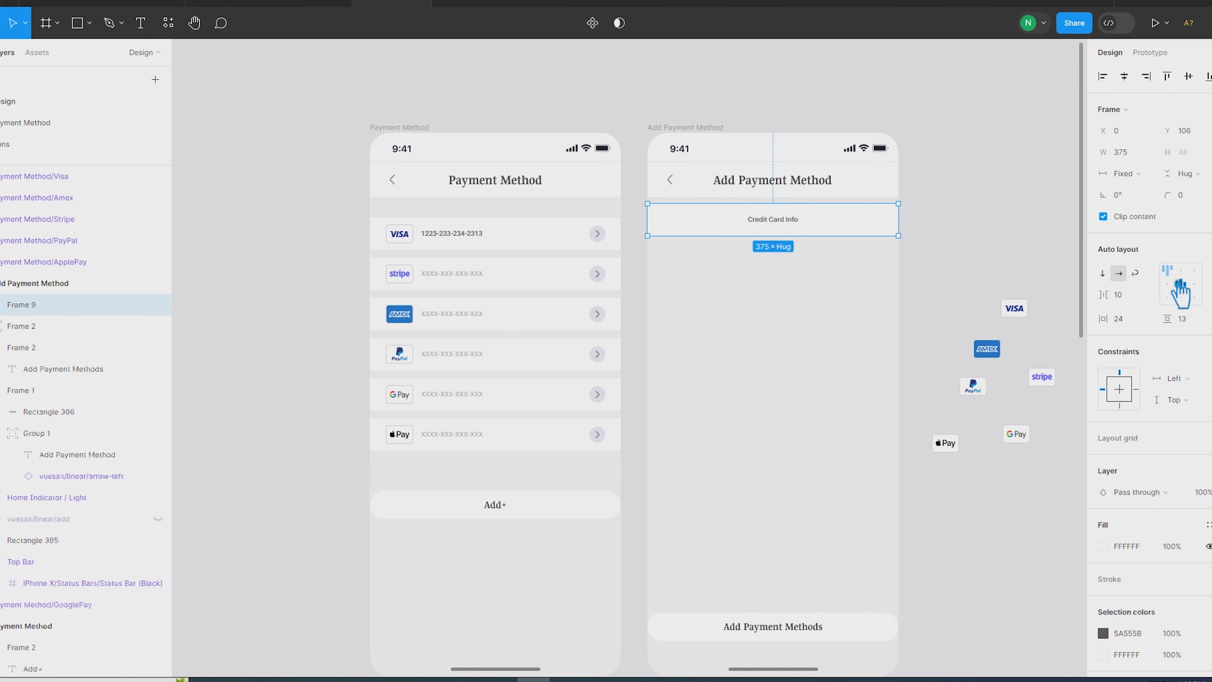
click(961, 217)
click(826, 234)
click(966, 211)
click(1035, 309)
click(847, 234)
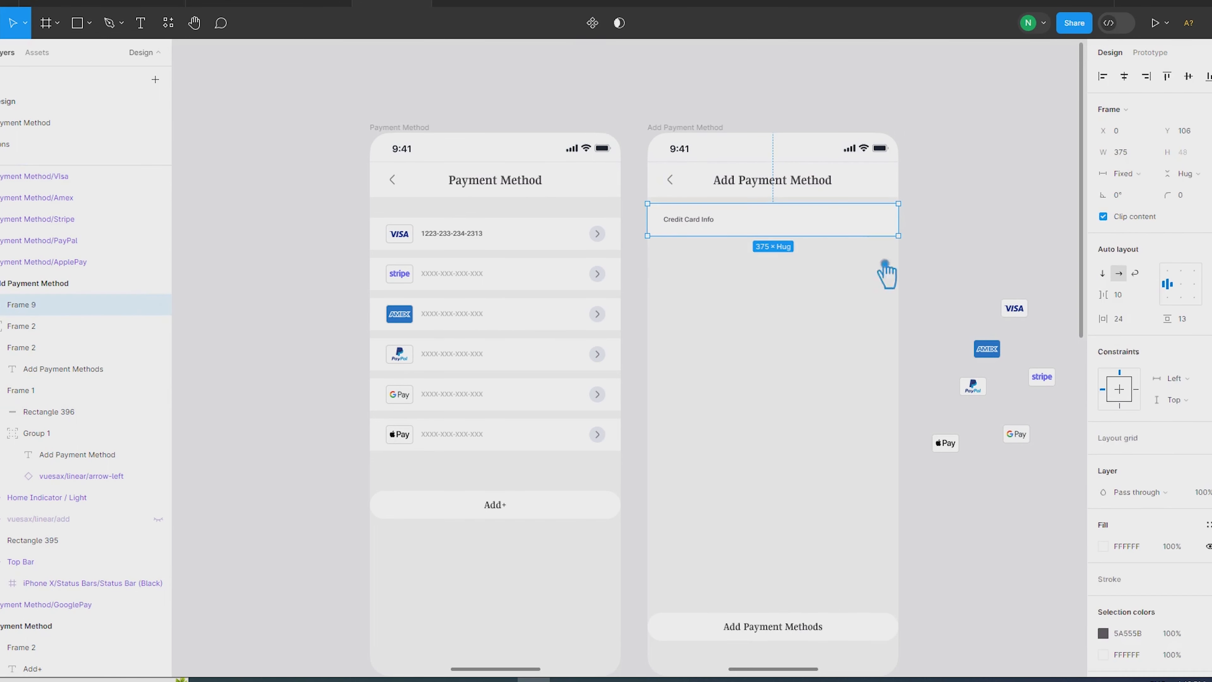
Add a stroke to the Credit Card Info frame along its bottom edge only.
click(1211, 579)
click(1211, 622)
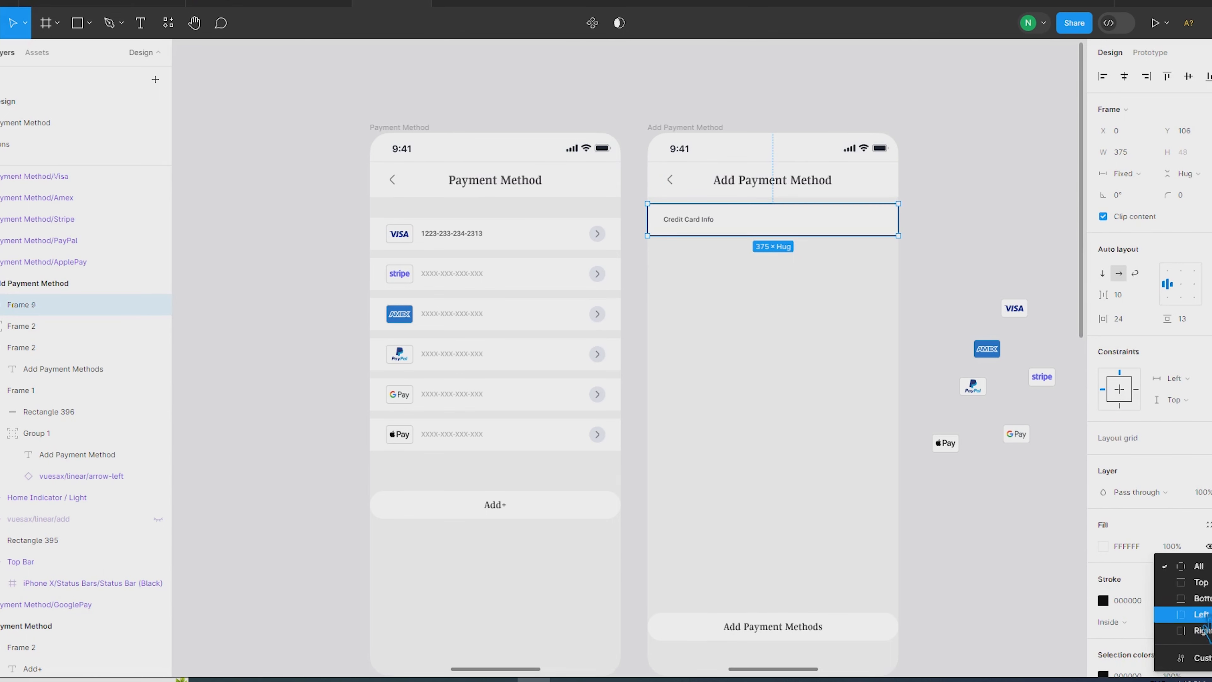
click(1198, 599)
click(891, 513)
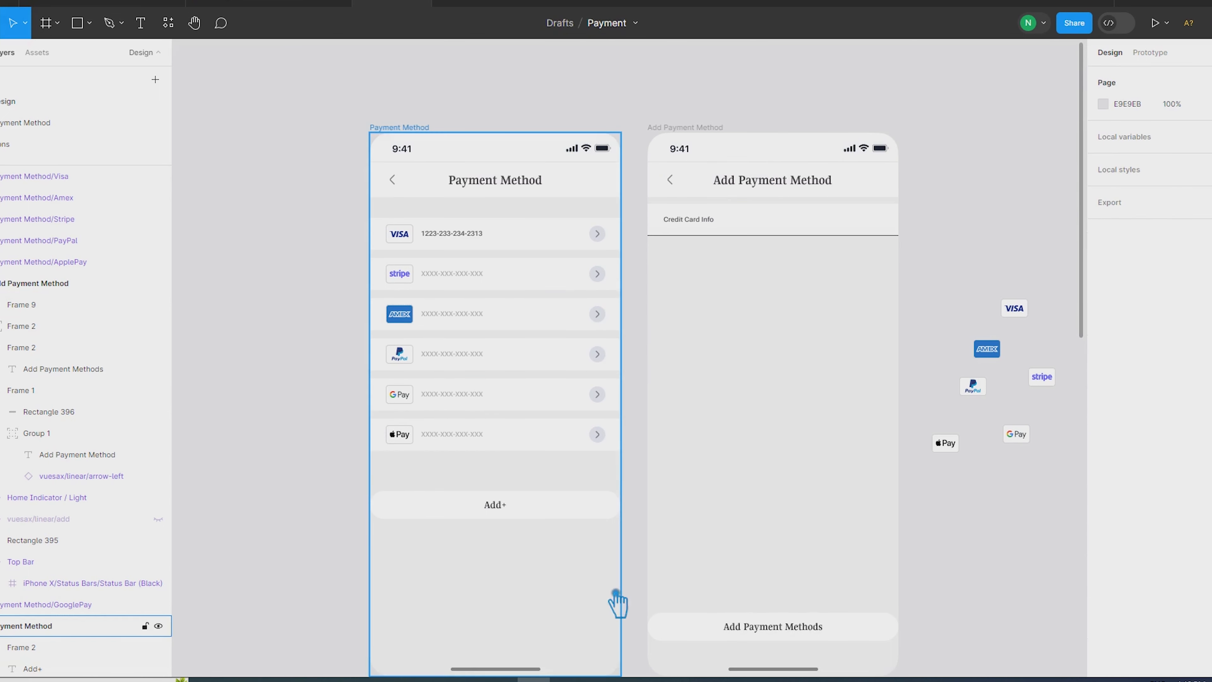
click(612, 602)
Set the Credit Card Info frame's bottom stroke color to light gray C6C6C6.
click(807, 234)
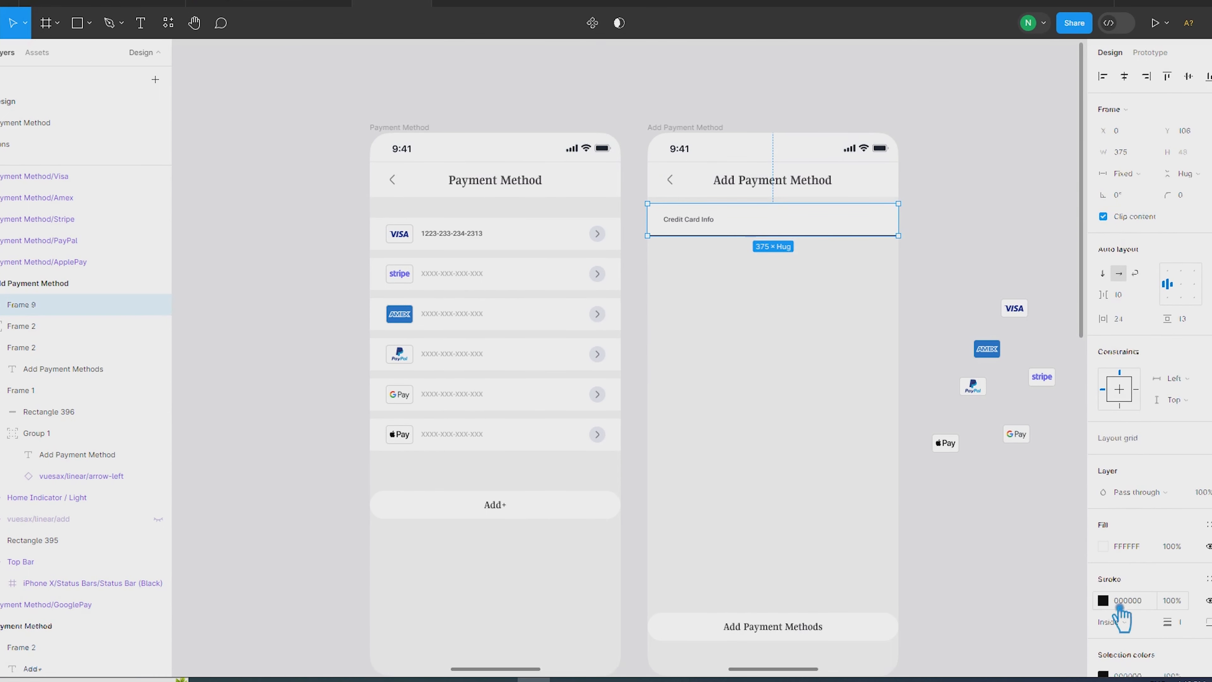
click(1105, 602)
drag(938, 405, 918, 375)
click(1031, 507)
click(1006, 221)
click(873, 228)
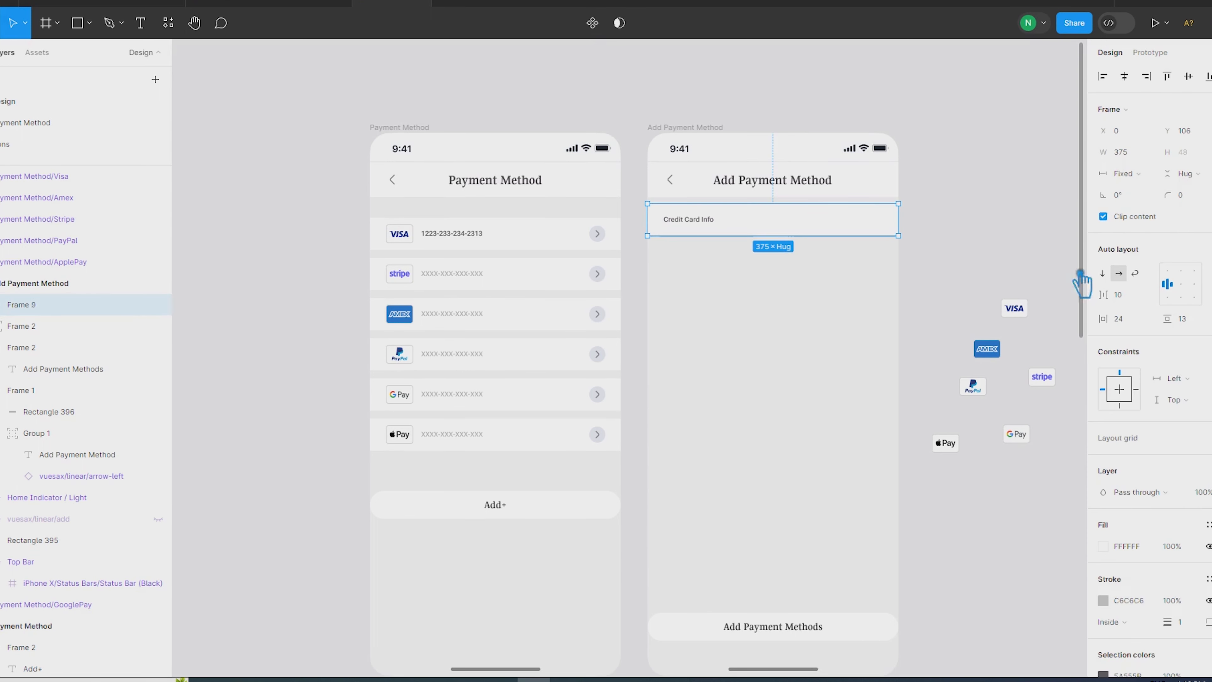
click(1050, 231)
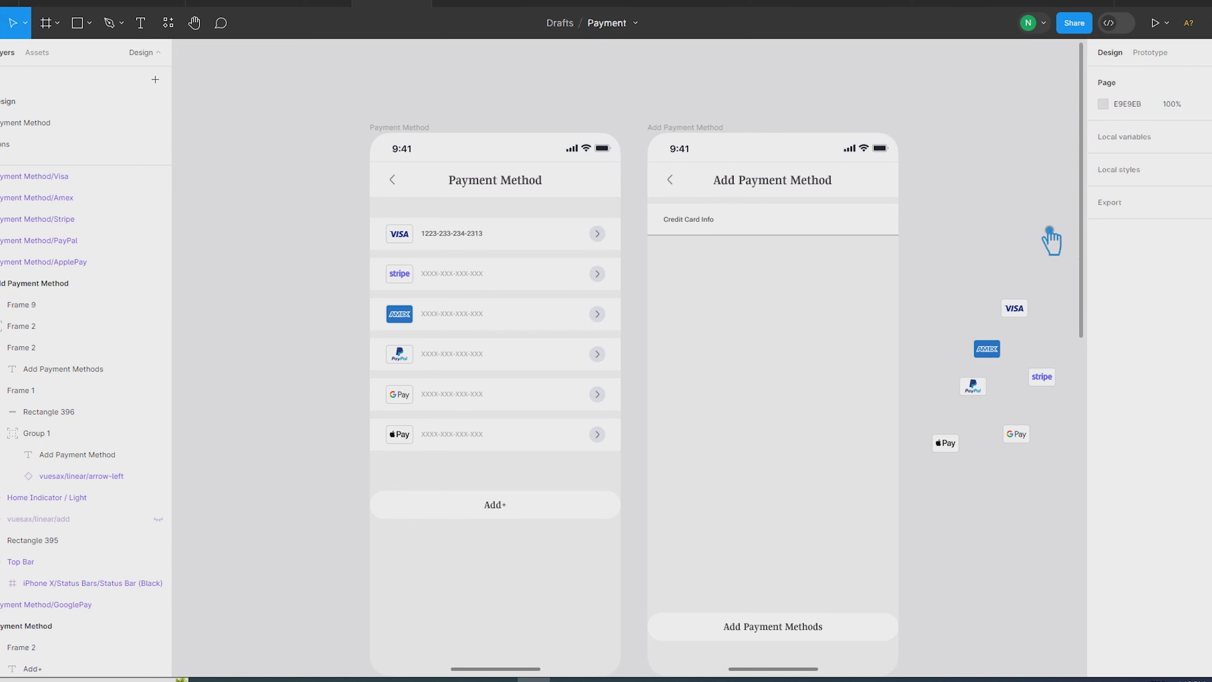
key(ctrl+z)
key(ctrl+z)
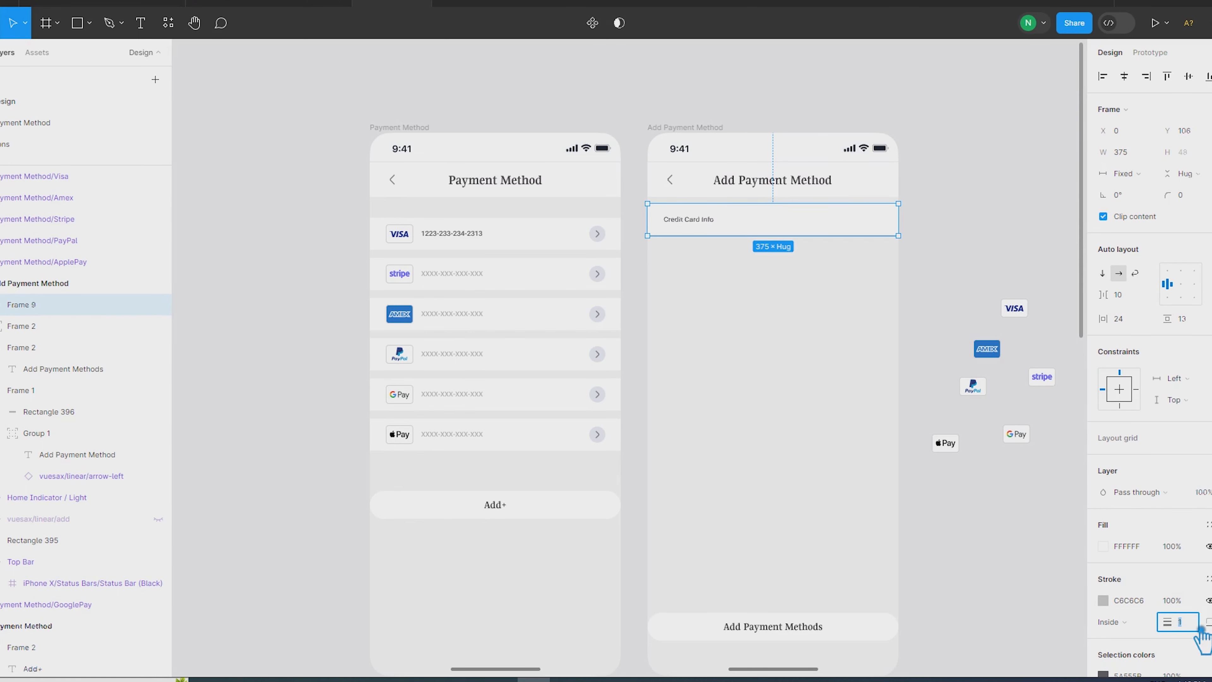
Set the font size to 12 for the Credit Card Info label and the number texts of all payment rows except Amex.
double_click(692, 220)
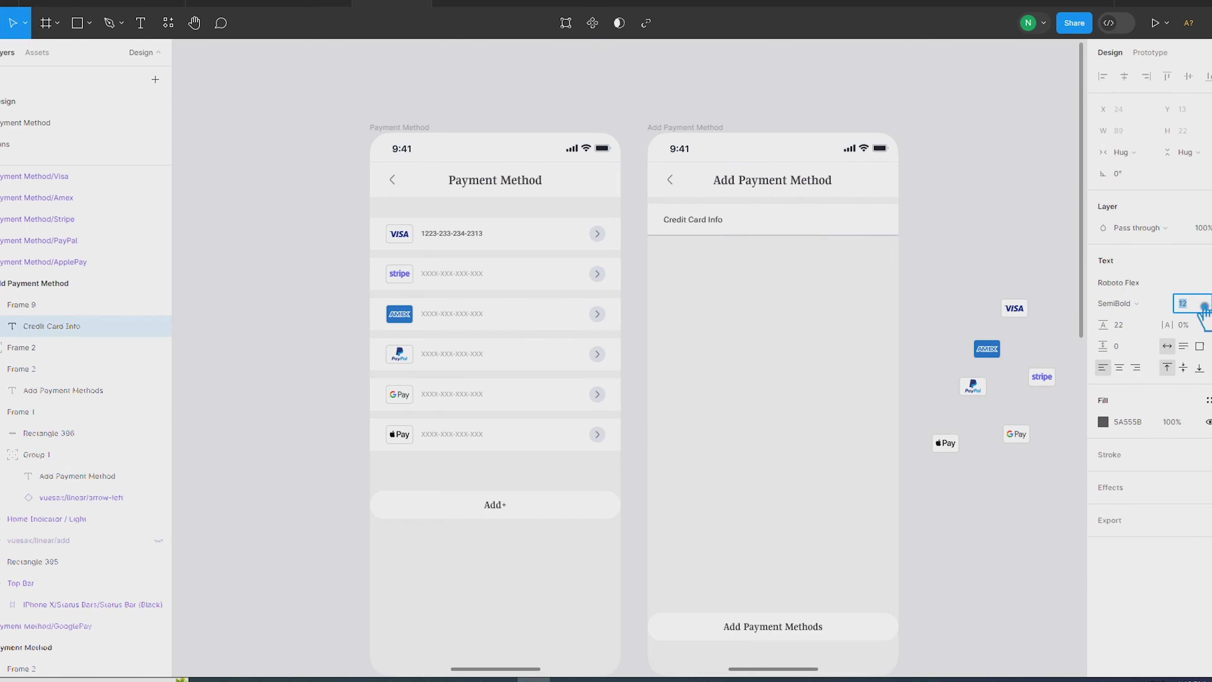
click(983, 216)
ctrl+click(478, 438)
ctrl+shift+click(471, 396)
ctrl+shift+click(464, 355)
ctrl+shift+click(455, 273)
ctrl+shift+click(470, 234)
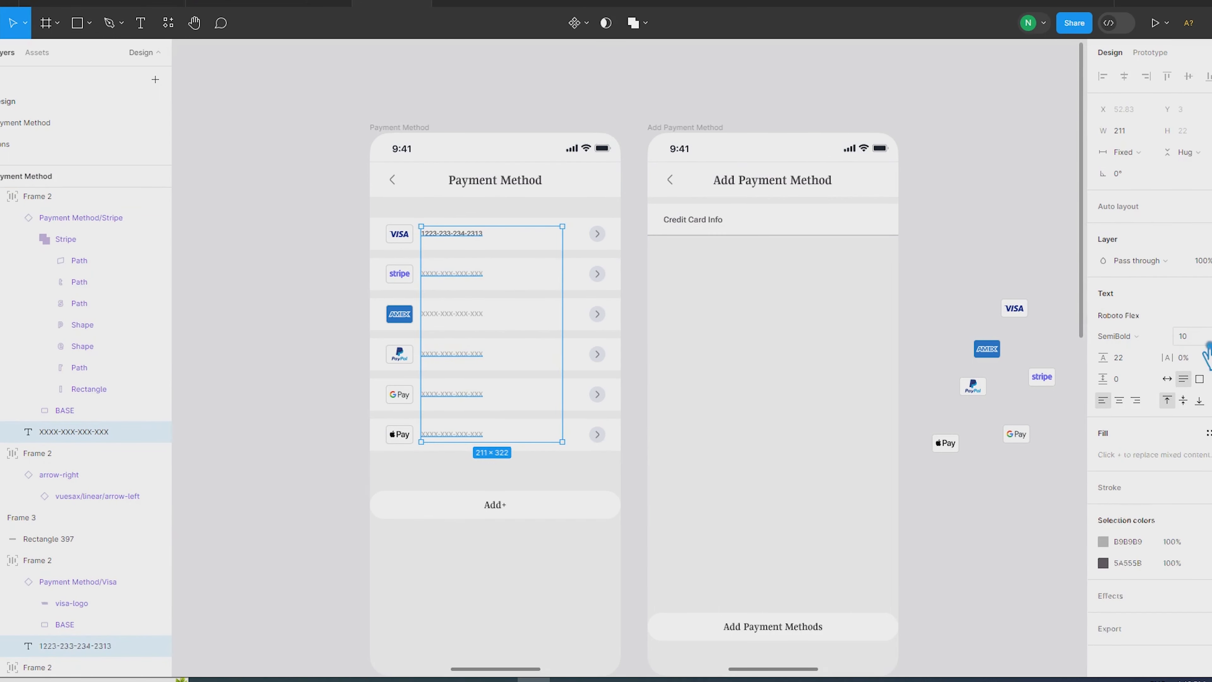
click(1183, 336)
text(12)
key(Return)
click(482, 352)
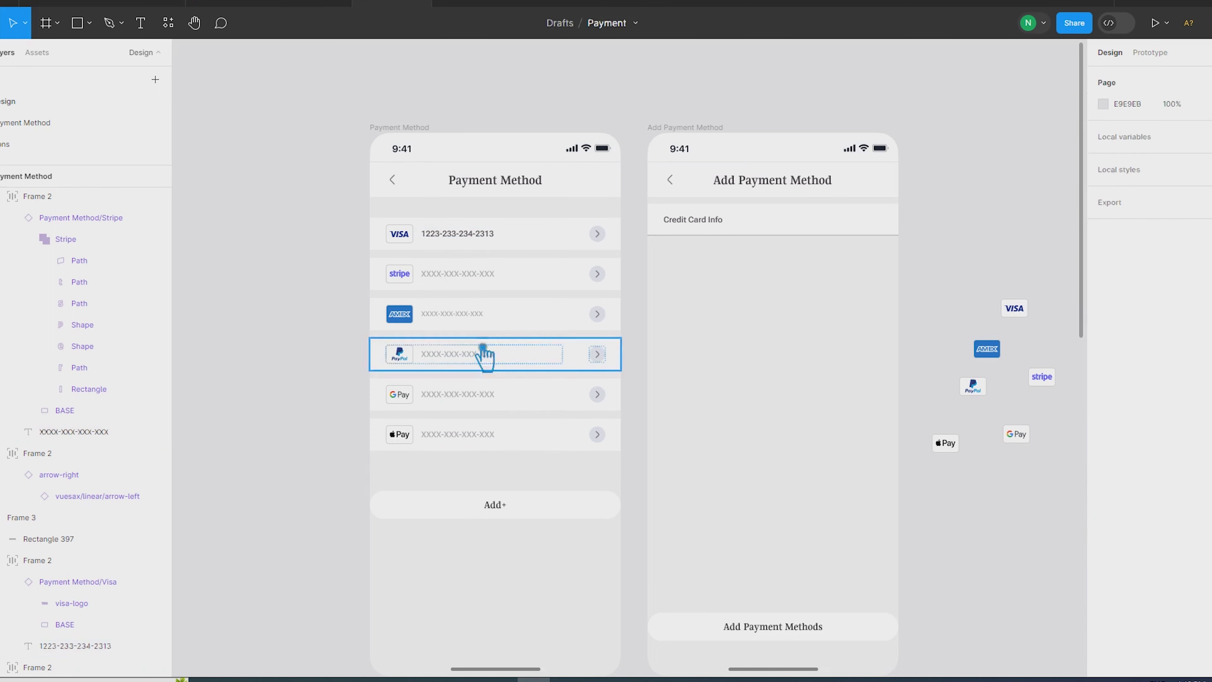
Set the Amex row's number text to font size 12 as well.
ctrl+click(481, 317)
click(1191, 304)
text(12)
key(Return)
click(1074, 254)
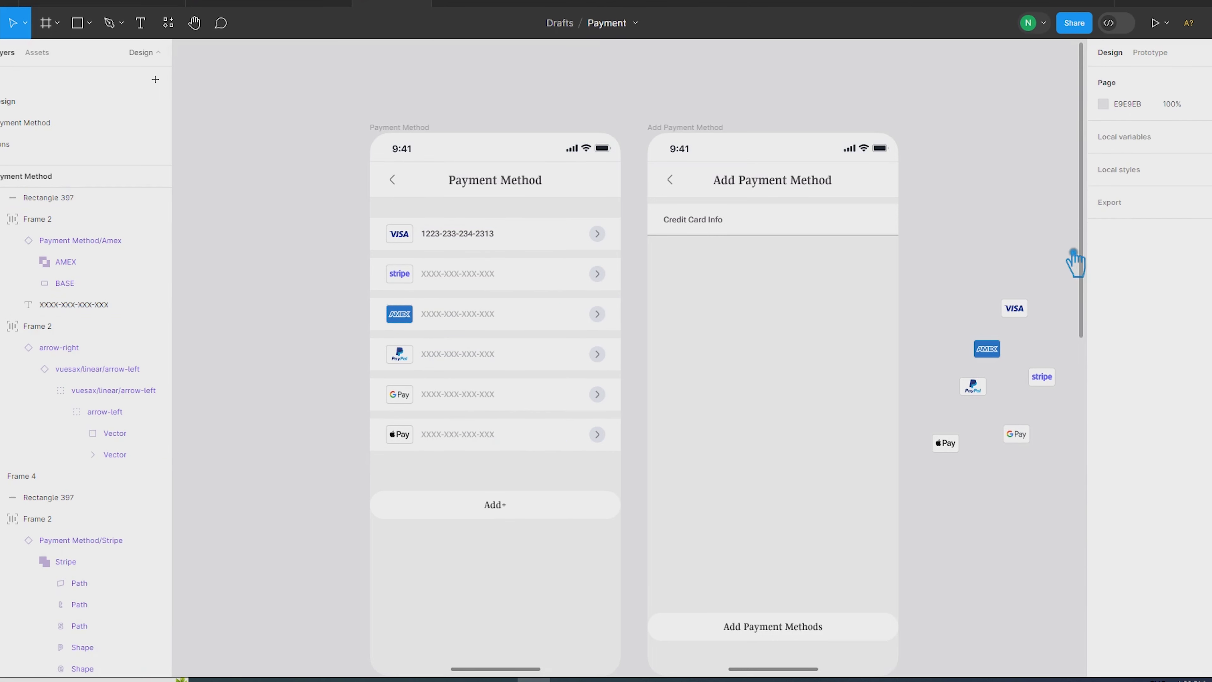
Recolor the arrow in the Visa row with the Visa logo's dark blue, 172B85.
drag(1031, 532, 912, 520)
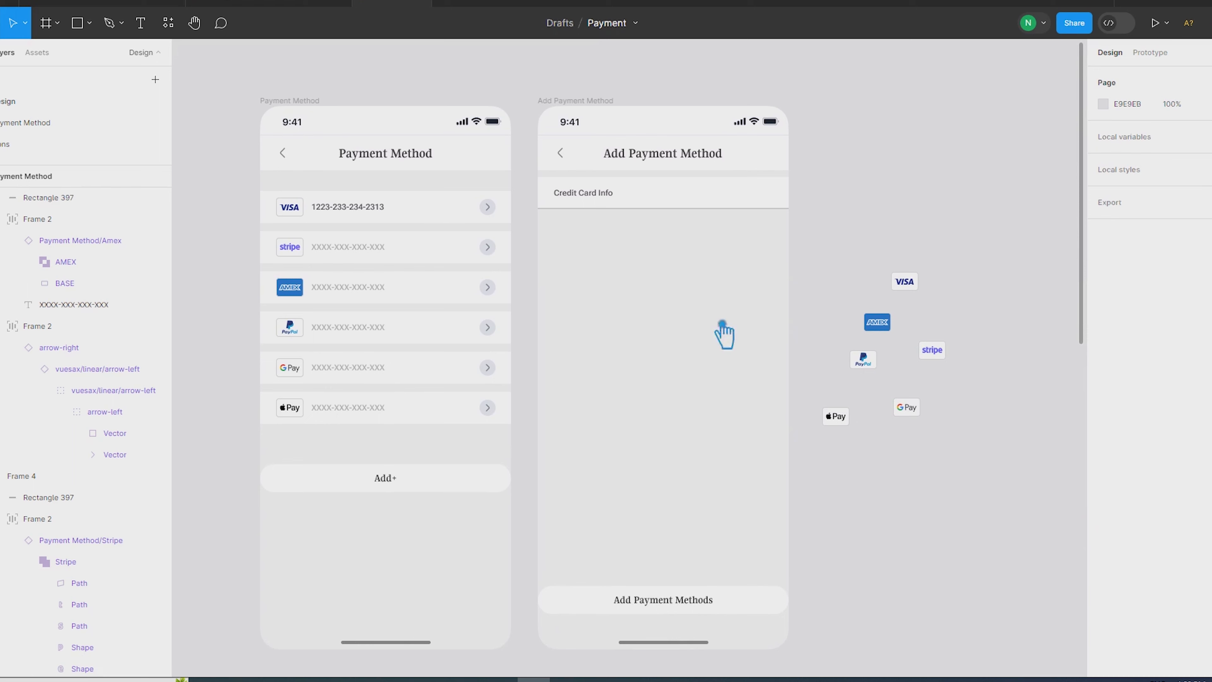
ctrl+click(491, 209)
ctrl+click(293, 207)
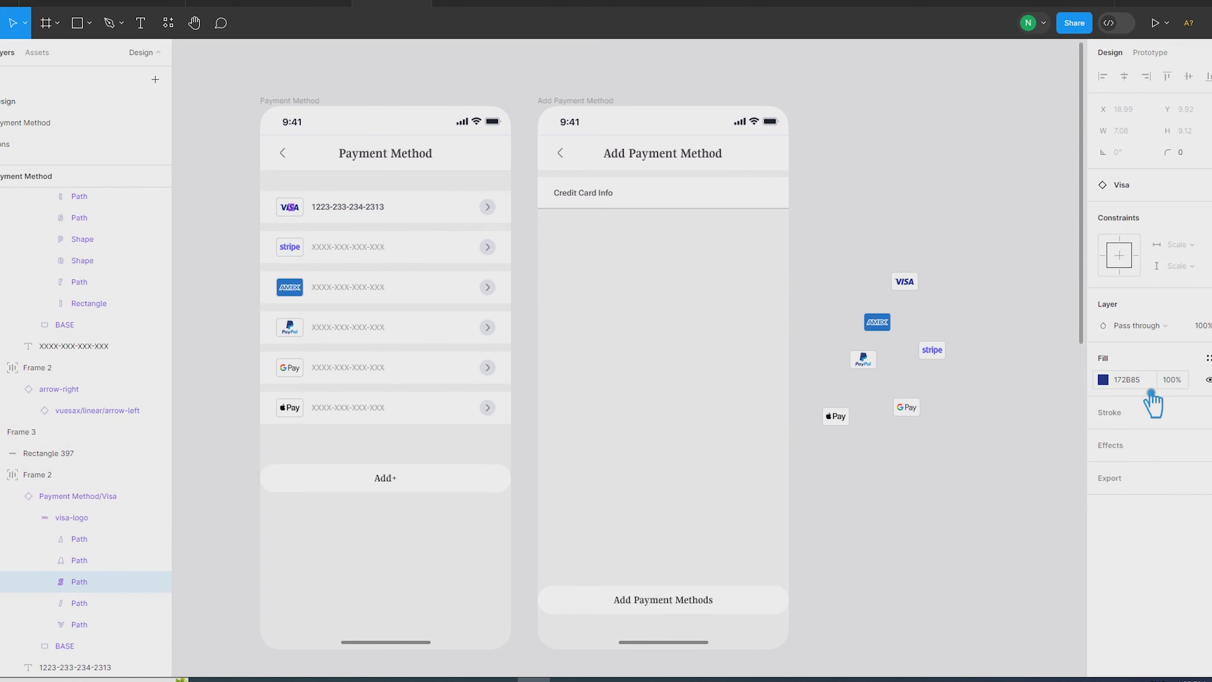
click(490, 207)
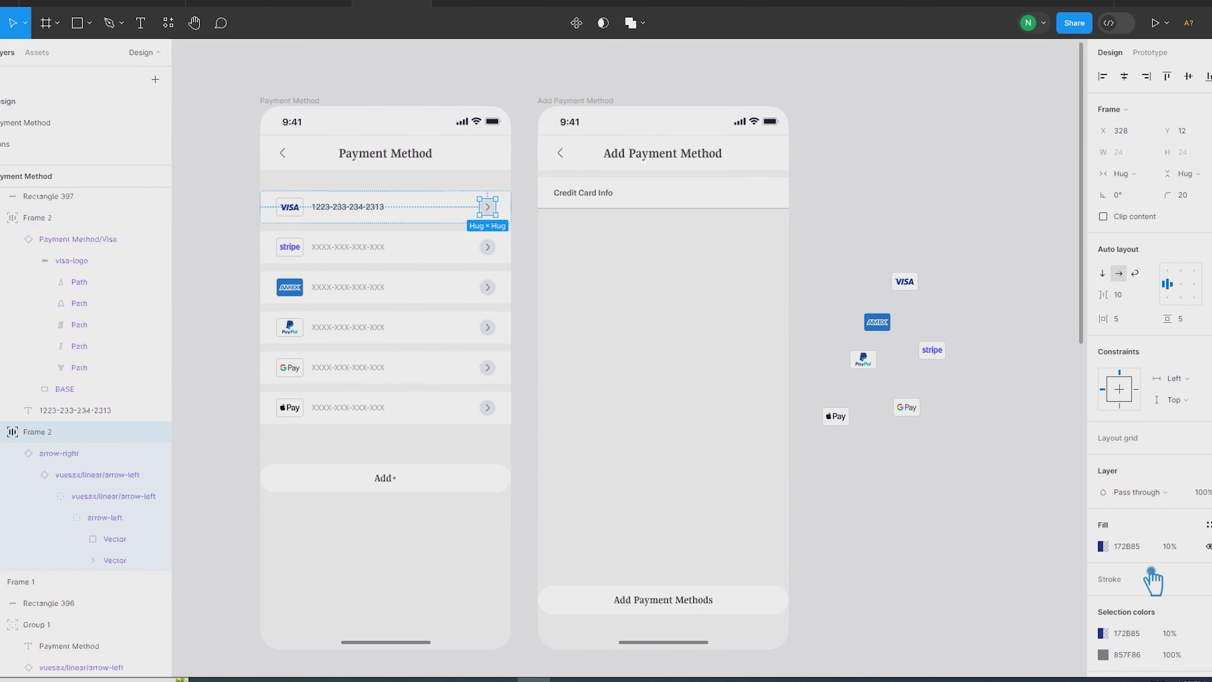
scroll(1155, 588, down, 2)
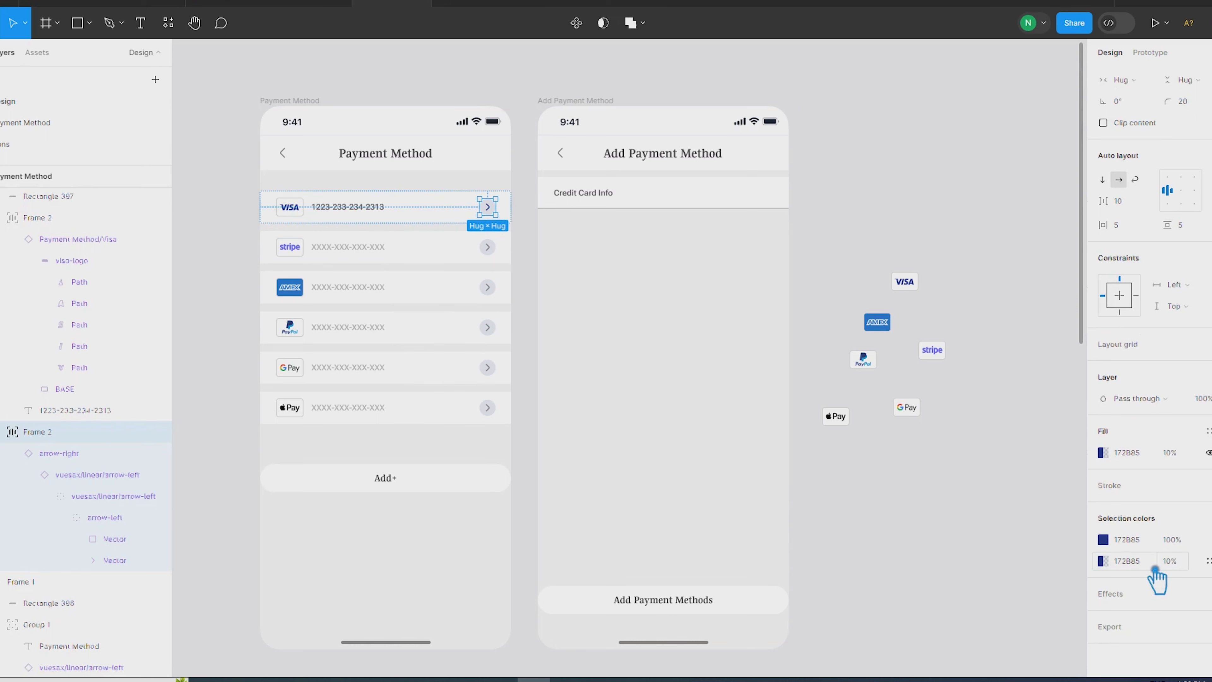
click(869, 200)
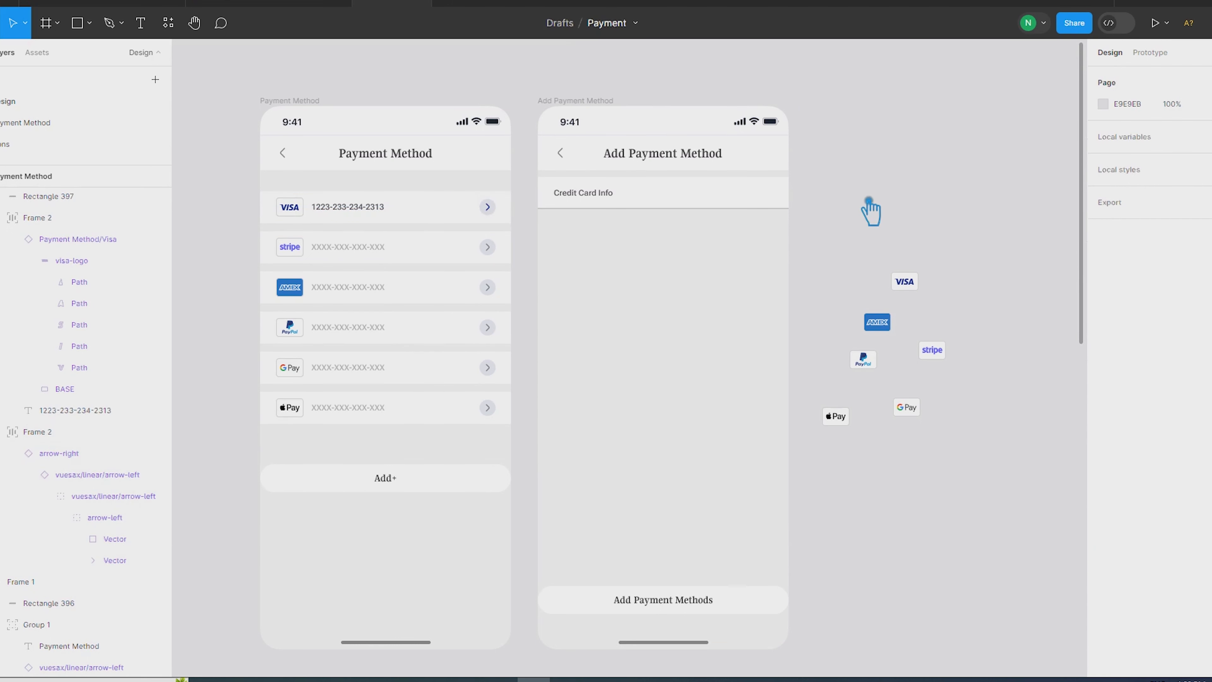
Recolor the arrow buttons of the Stripe, Amex, PayPal, Google Pay and Apple Pay rows with pale gray circle backgrounds.
click(508, 409)
double_click(497, 408)
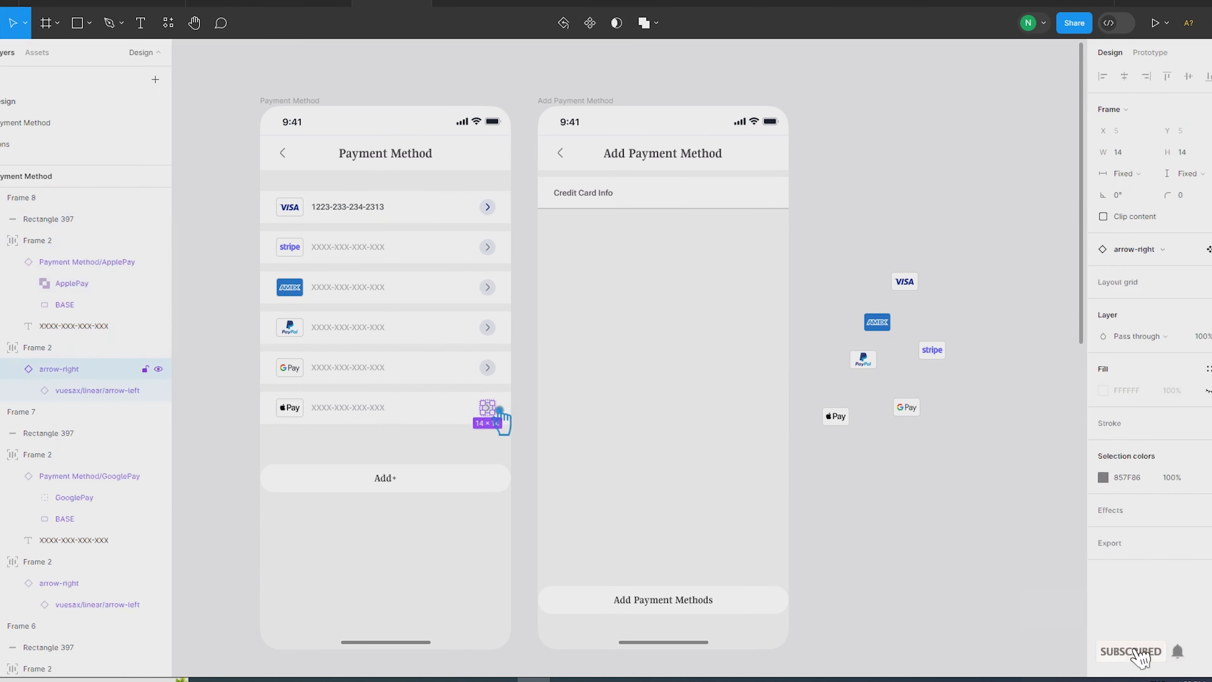
key(Escape)
click(488, 409)
shift+click(488, 368)
shift+click(488, 328)
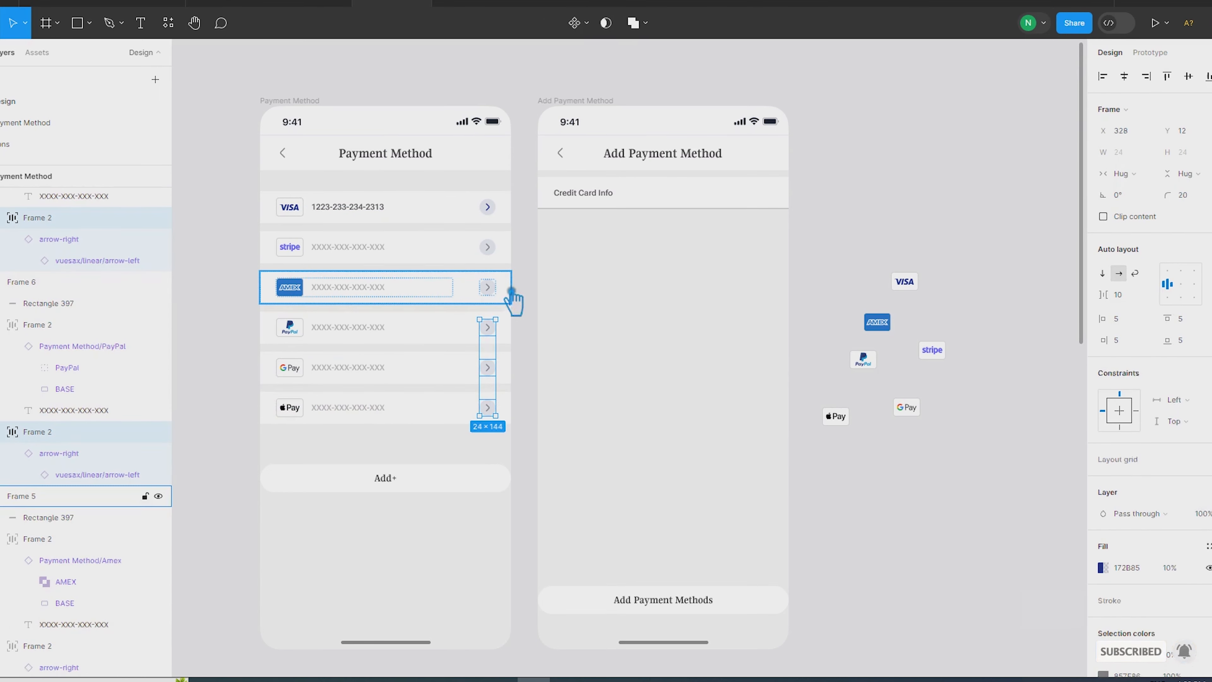
shift+click(497, 288)
shift+click(488, 247)
scroll(1155, 573, down, 3)
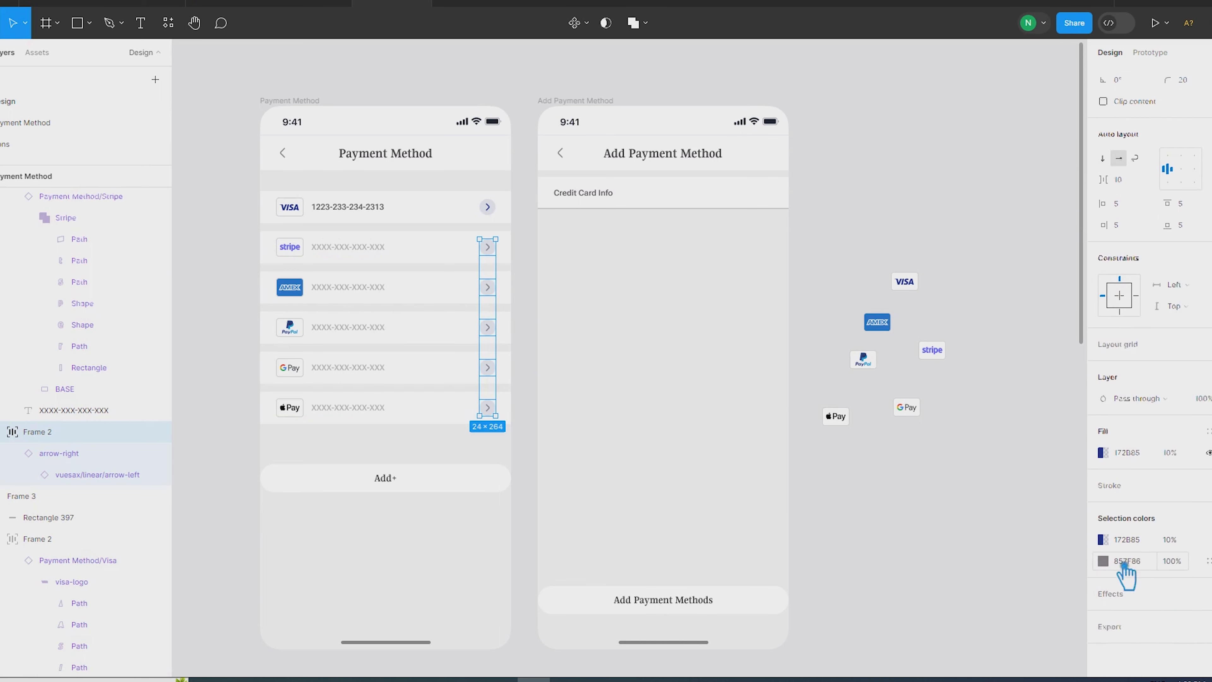
click(1103, 561)
drag(936, 407, 939, 404)
drag(932, 369, 920, 401)
click(1115, 548)
drag(1006, 463, 900, 401)
click(838, 249)
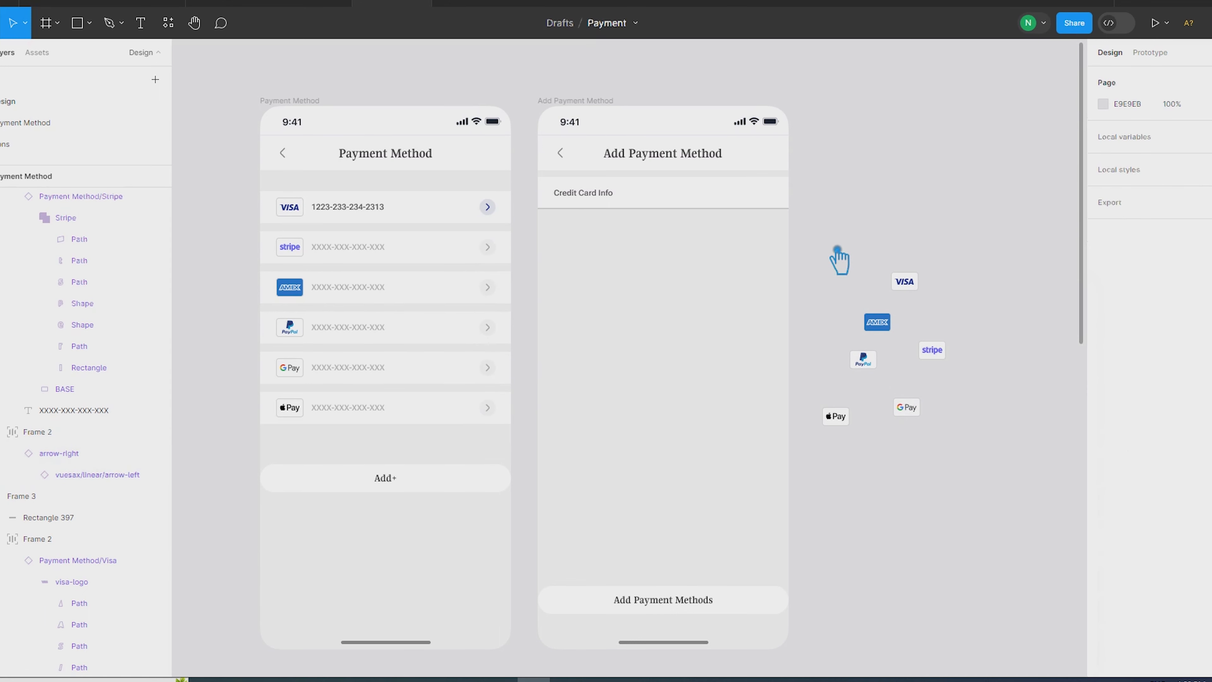
Show the rulers and guides and narrow the Add+ button to 328 px, from X 24 to the 352 px guide.
click(467, 491)
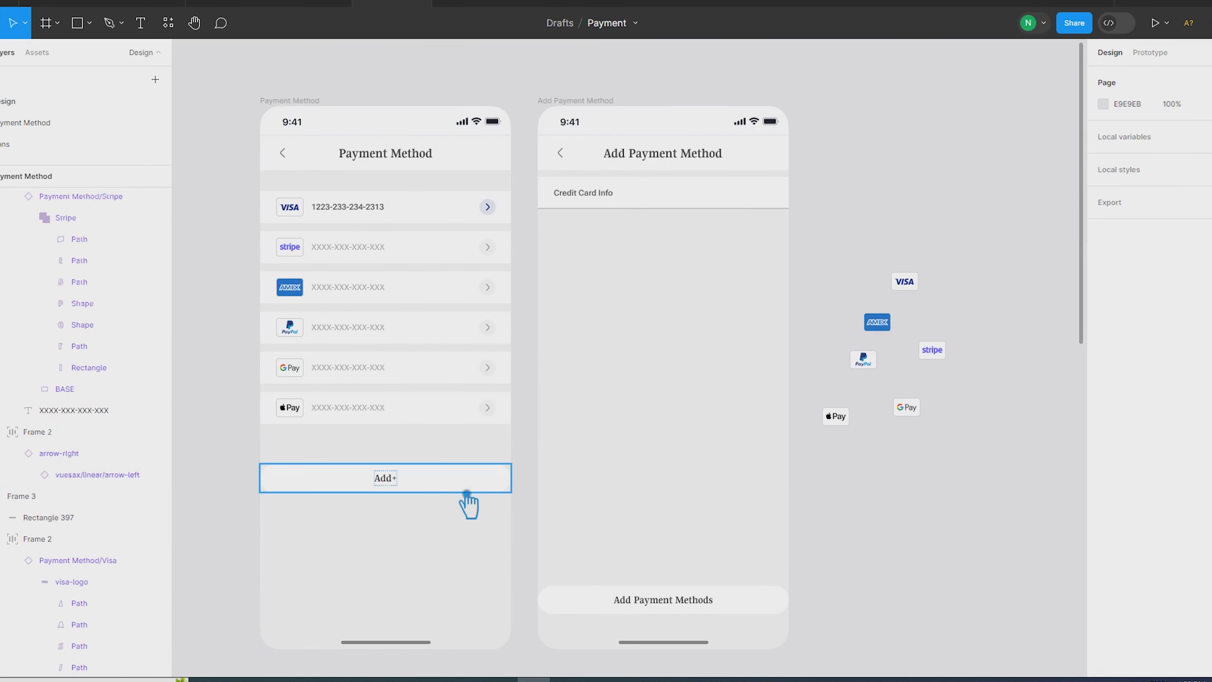
click(776, 480)
click(435, 487)
key(shift+r)
drag(518, 488, 503, 490)
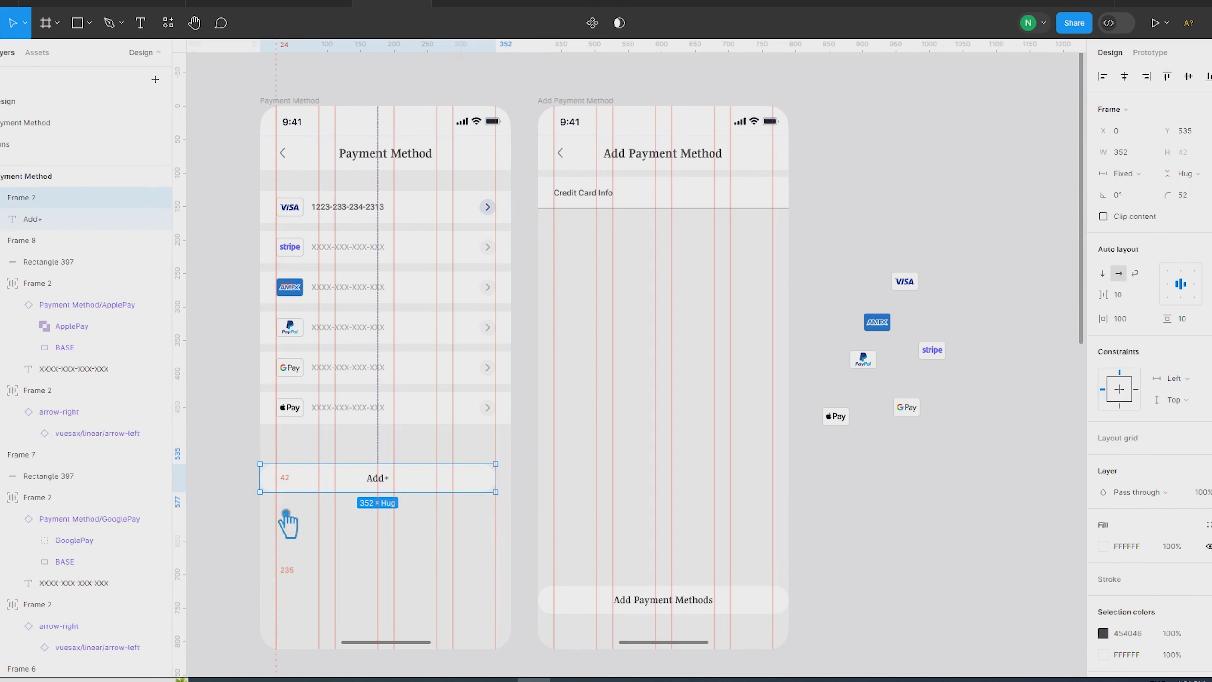
drag(274, 479, 289, 477)
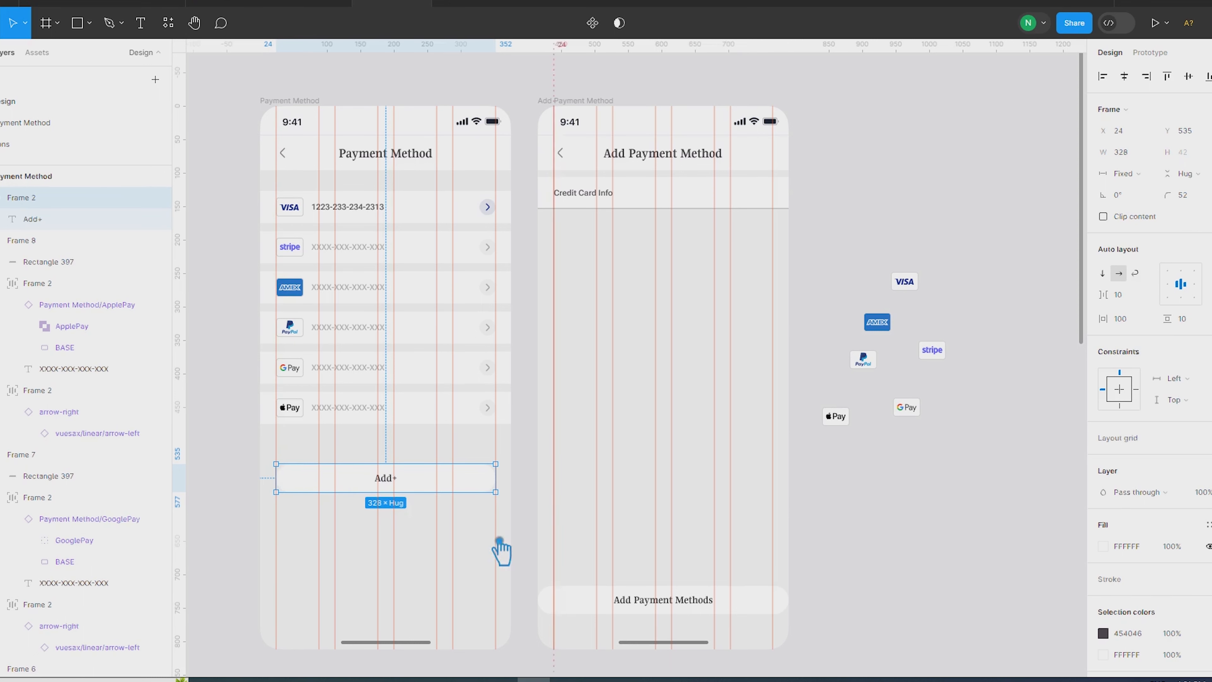
click(906, 500)
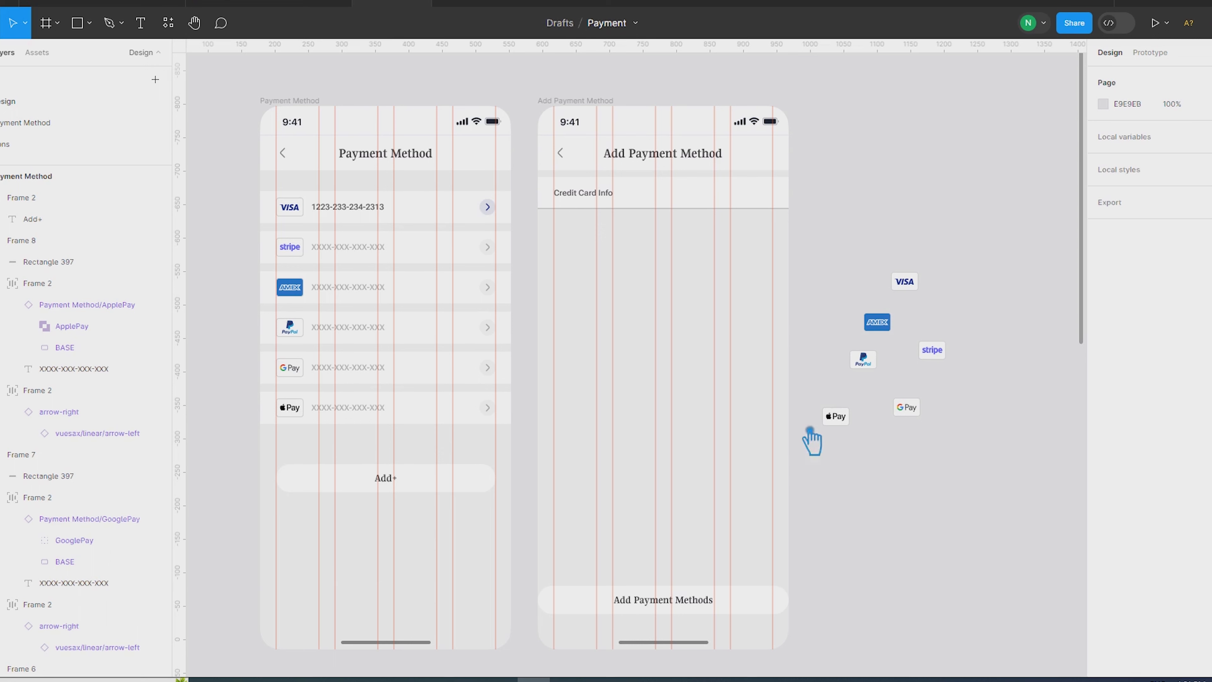
Duplicate the Visa row onto the Add Payment Method screen and place it at X 0, Y 164 beneath the Credit Card Info section.
click(316, 212)
drag(317, 211, 593, 246)
click(1132, 78)
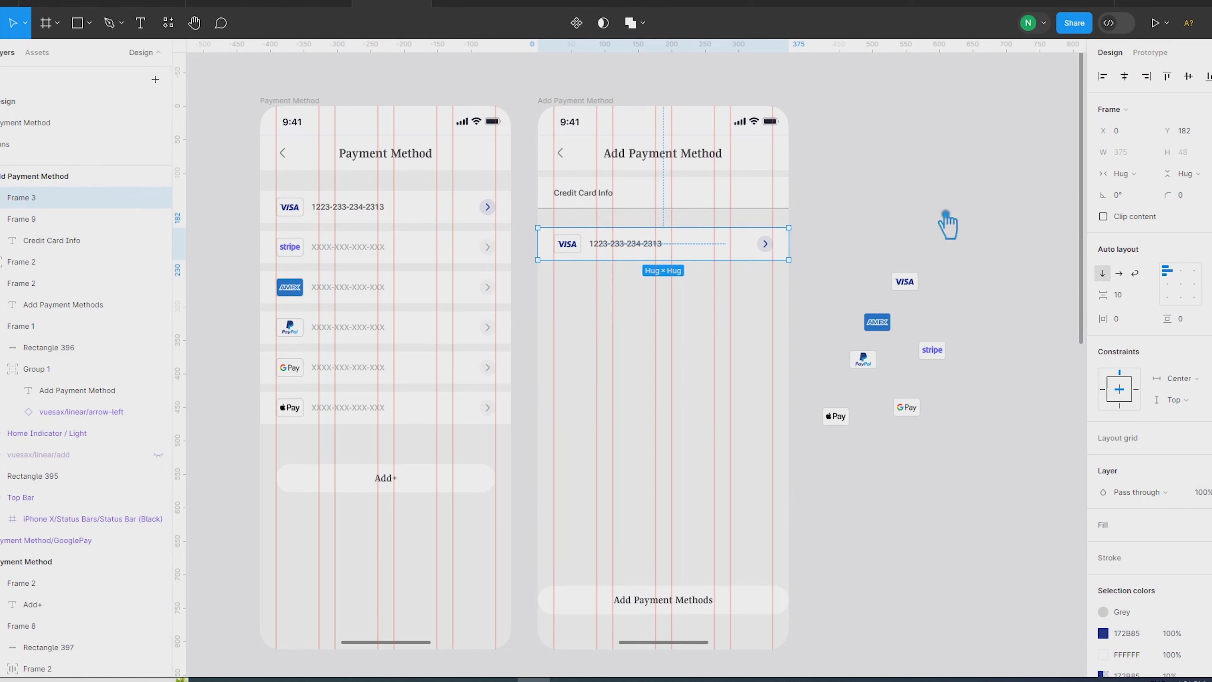
key(Up)
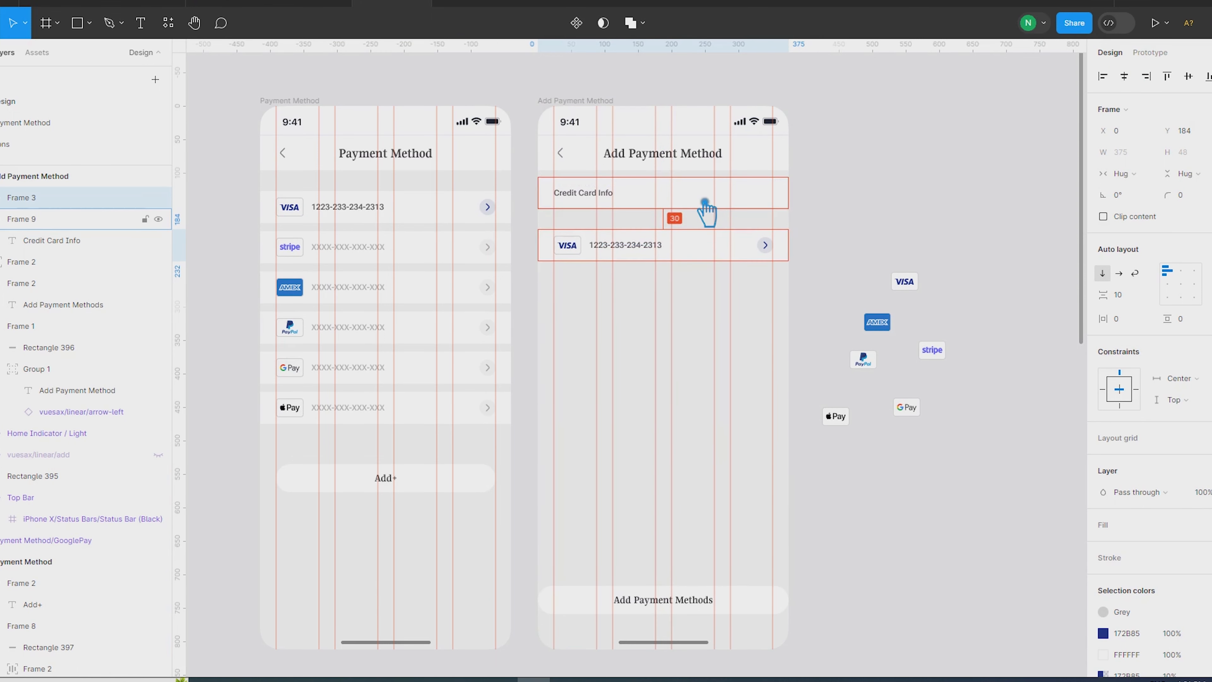
key(shift+Up)
key(shift+Up)
key(Up)
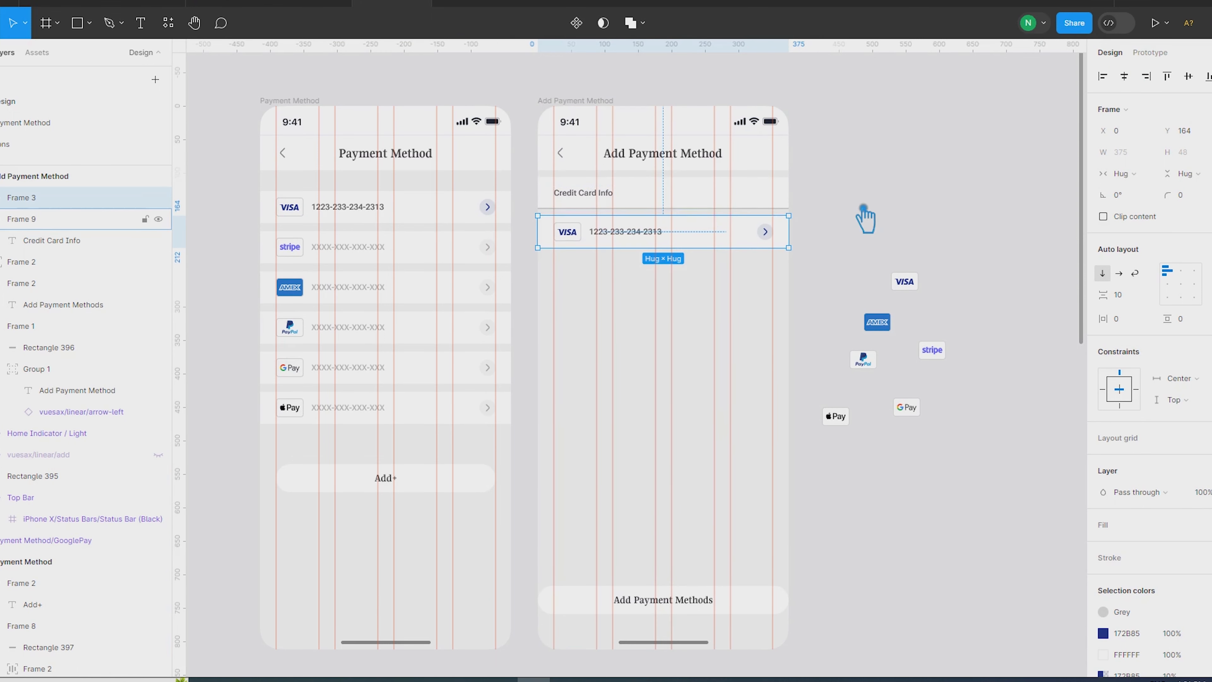
click(857, 211)
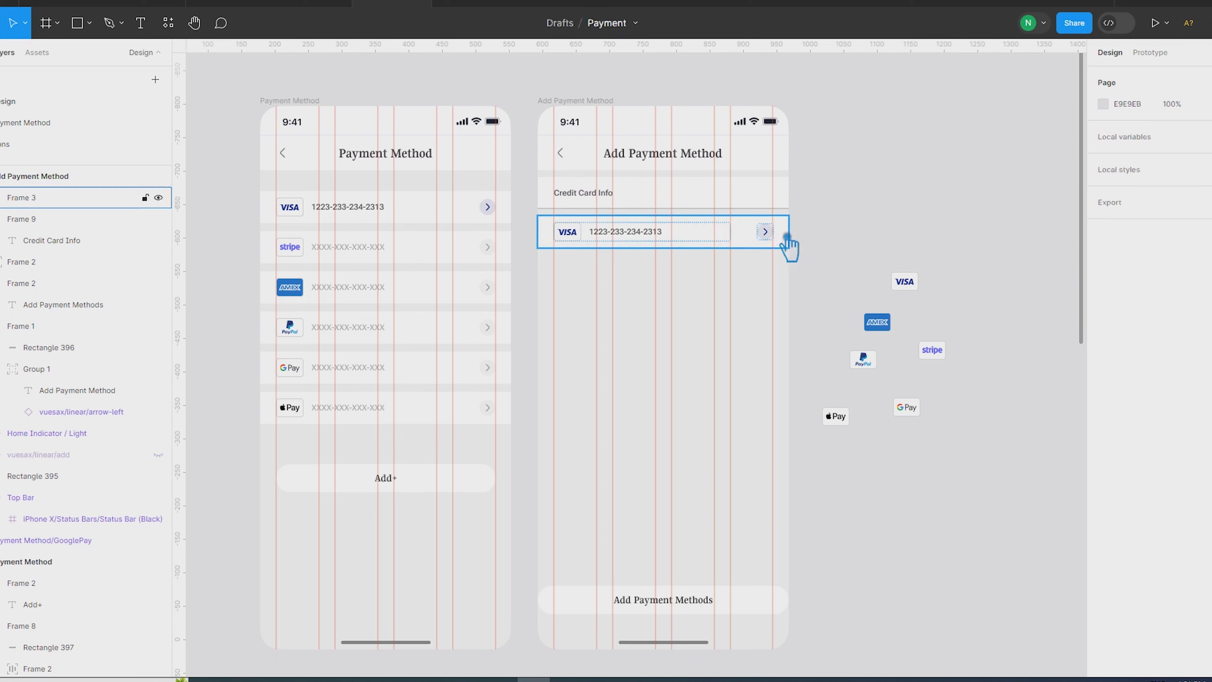
Convert the arrow button of the copied Visa row into a component.
double_click(766, 232)
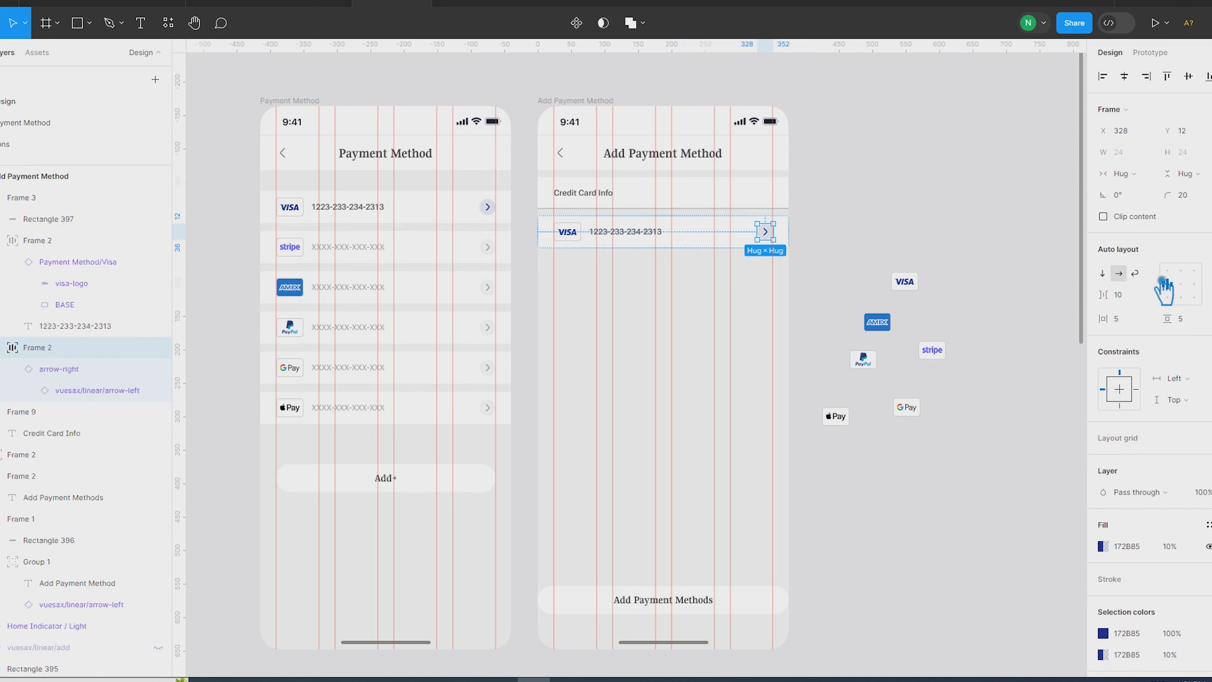
click(577, 23)
click(1169, 257)
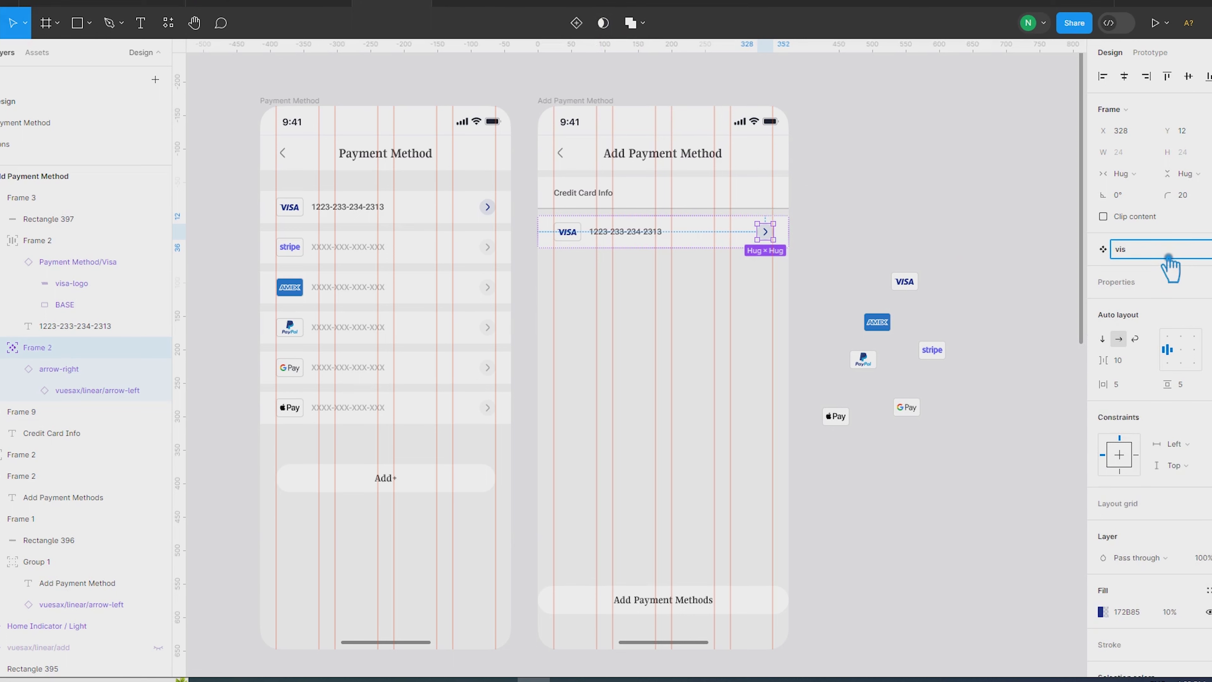
click(1029, 192)
Try to turn the whole copied Visa row into a component.
click(707, 245)
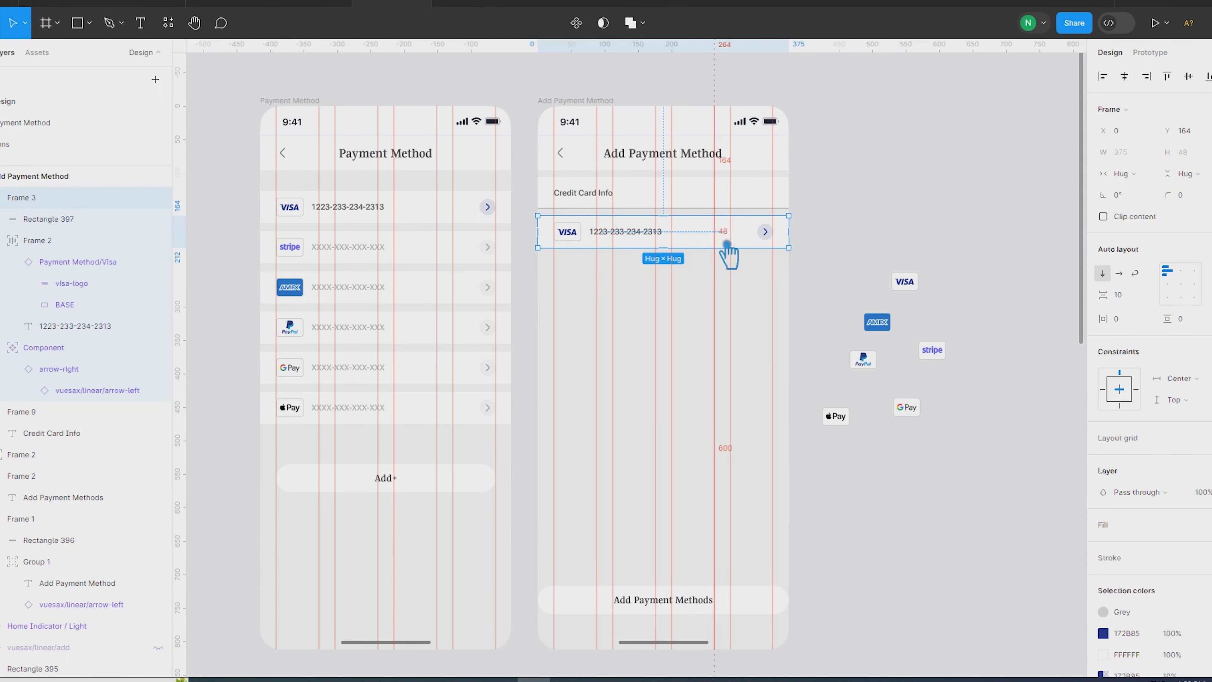
click(576, 23)
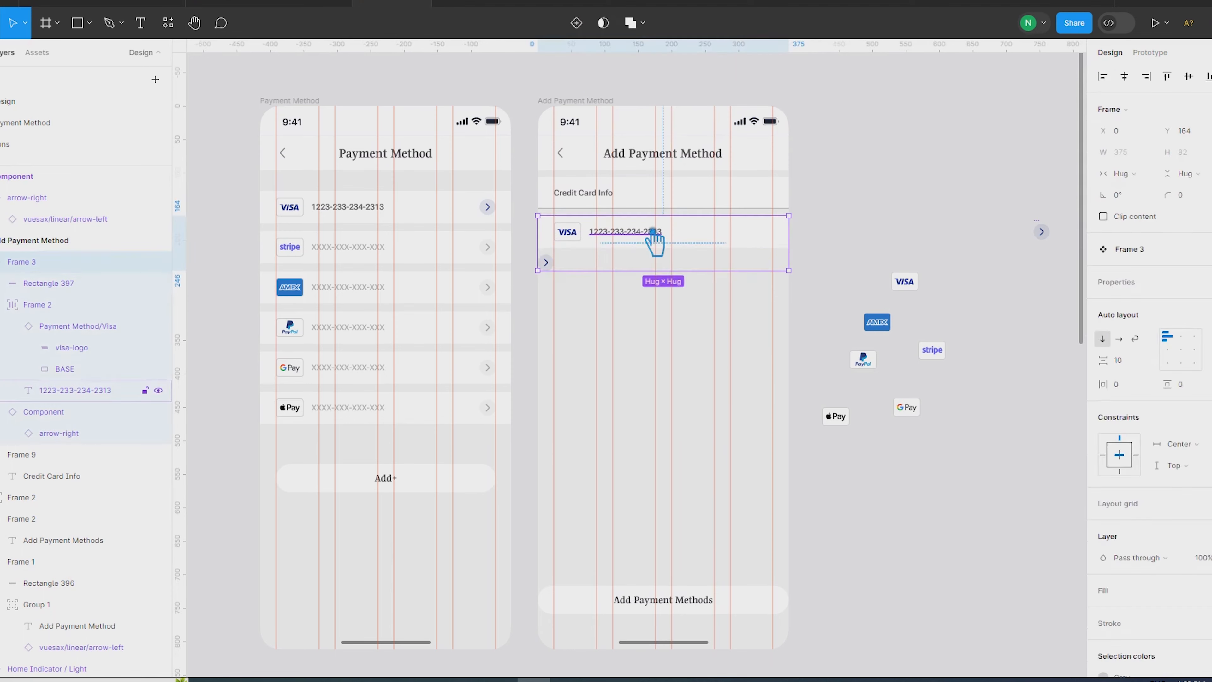
key(ctrl+z)
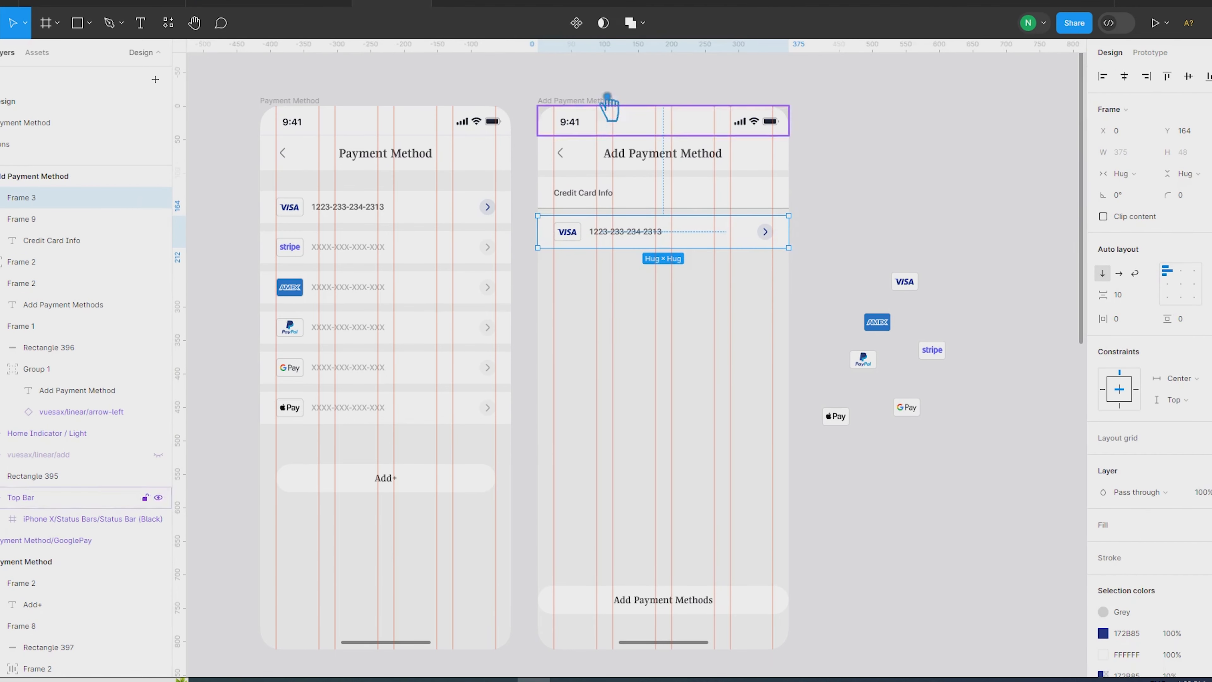
click(578, 24)
key(ctrl+z)
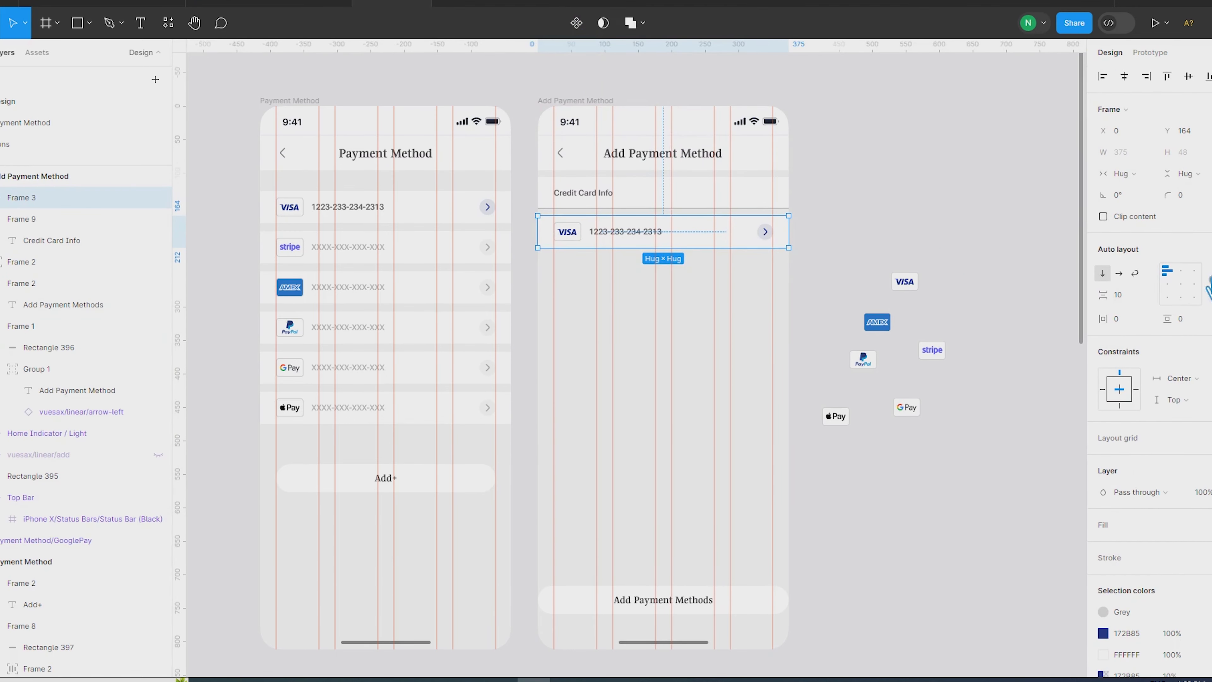
click(577, 24)
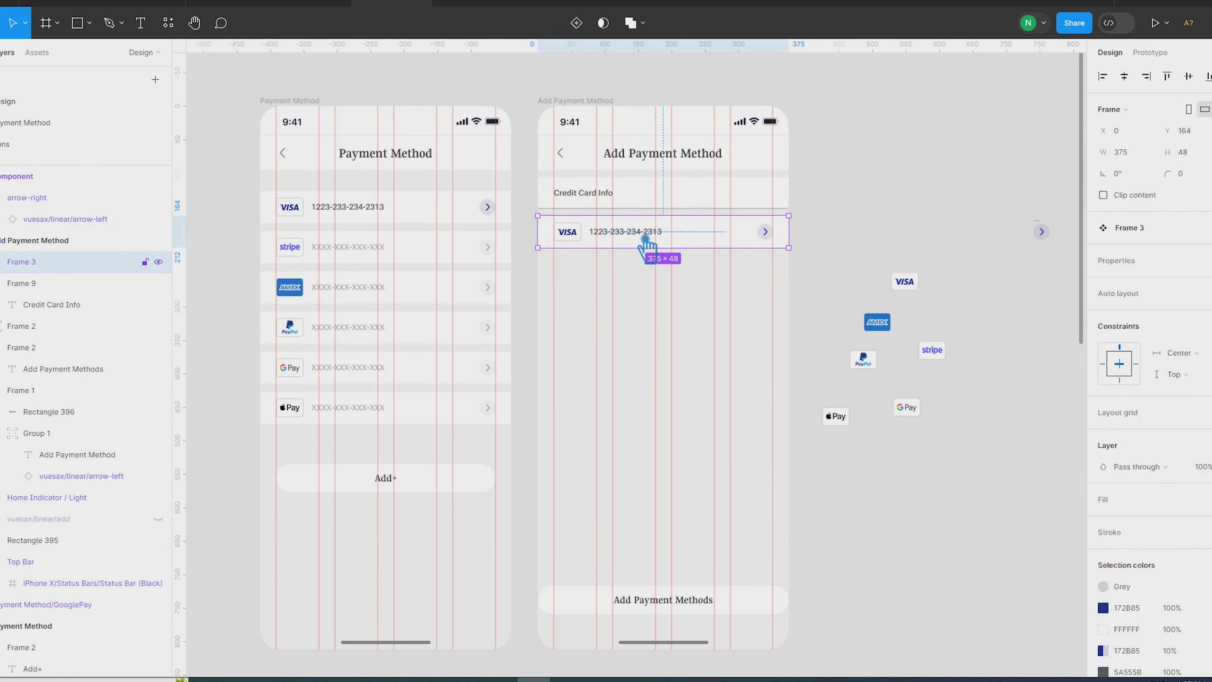
click(820, 298)
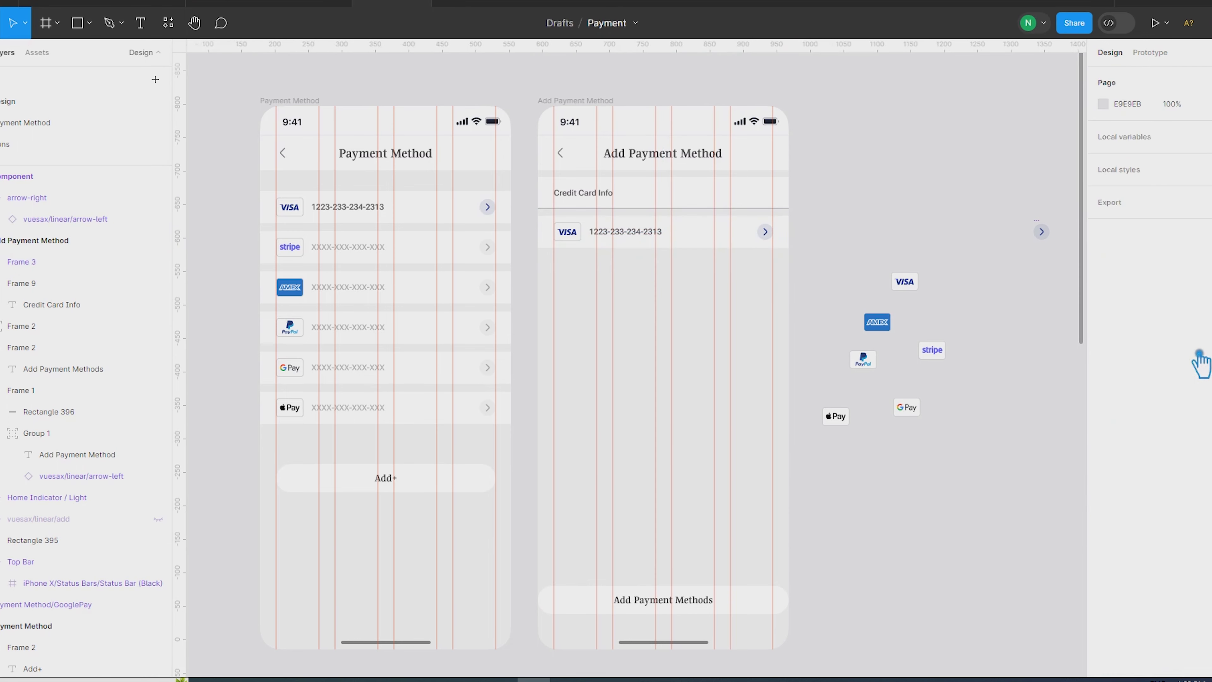
key(ctrl+z)
key(ctrl+z)
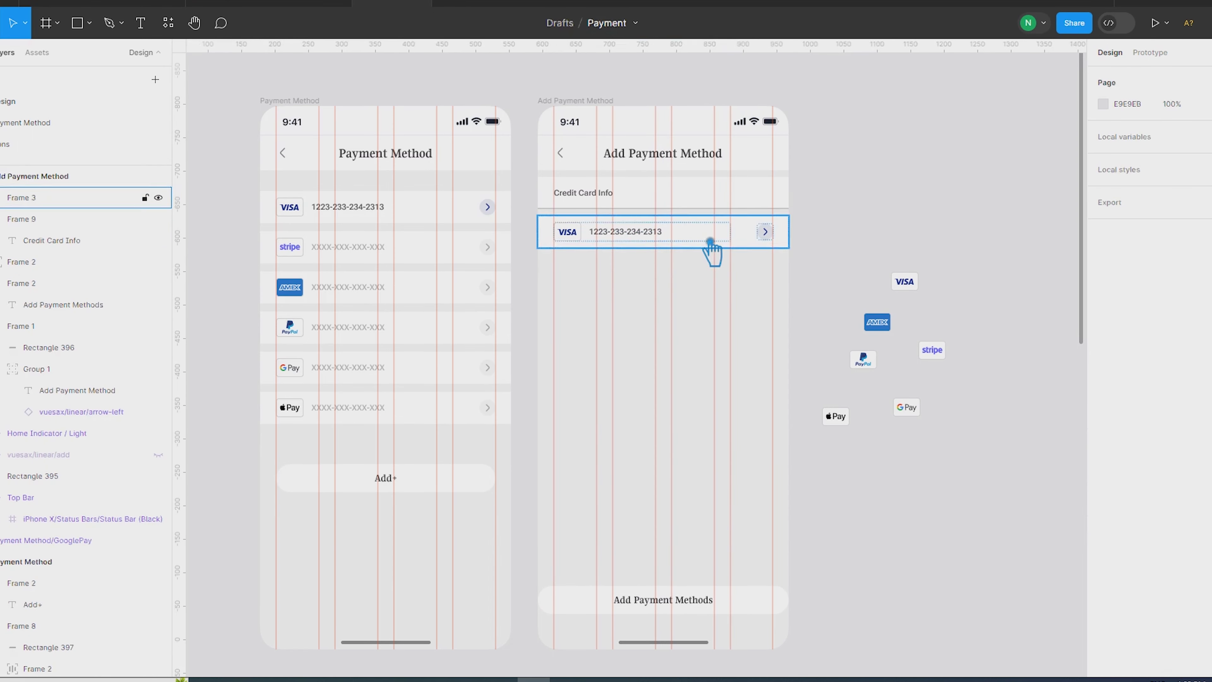
Ungroup the copied Visa row on the Add Payment Method screen.
right_click(692, 236)
click(718, 414)
click(816, 172)
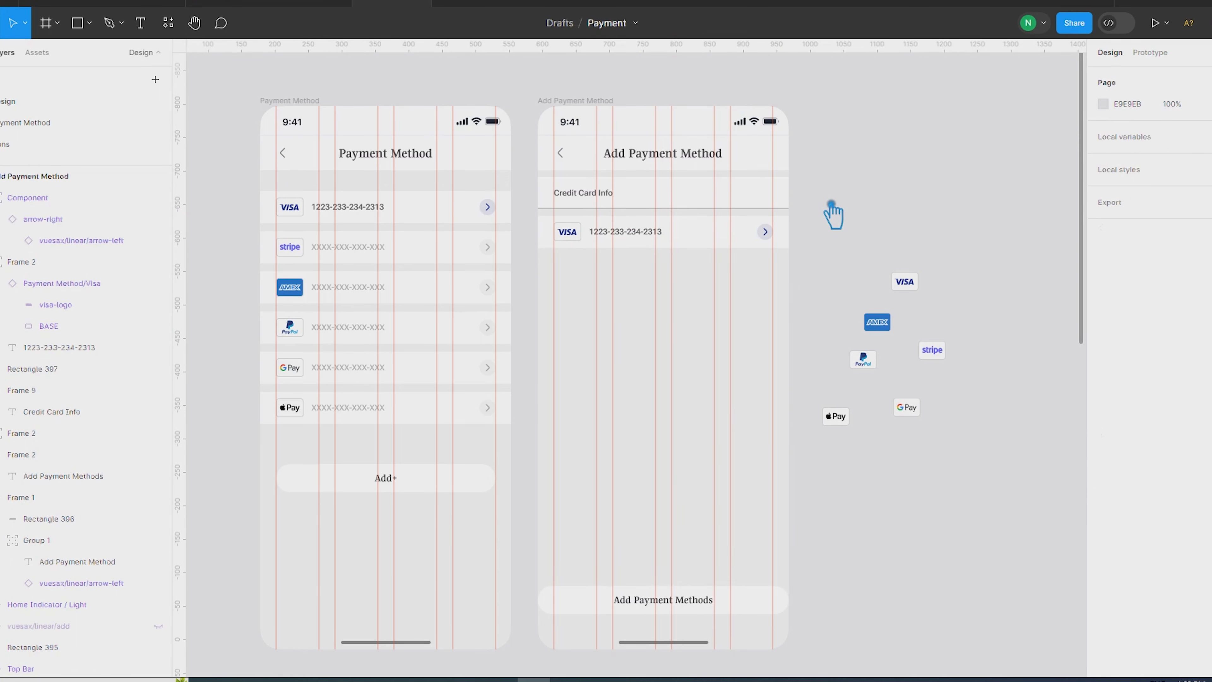
Line up the loose Amex, PayPal, Visa, Google Pay, Stripe and Apple Pay logos beneath the copied Visa row, starting at X 24.
drag(897, 333, 590, 300)
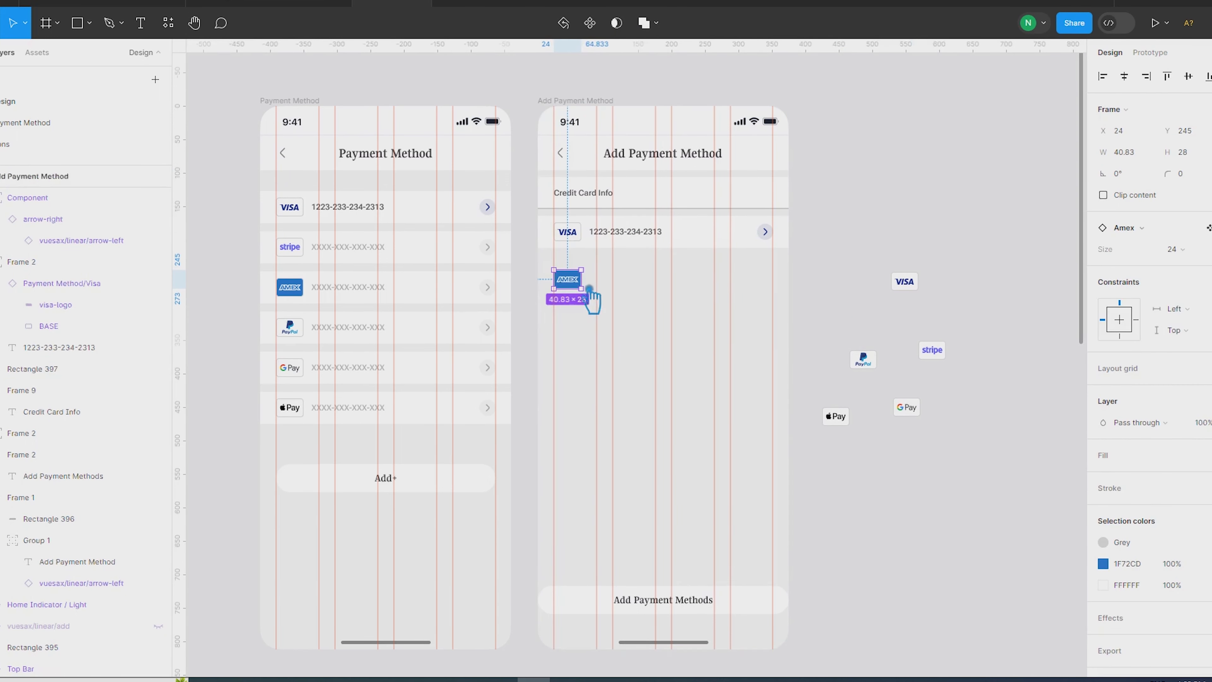
click(841, 359)
drag(839, 364, 607, 298)
drag(900, 284, 632, 281)
drag(906, 407, 662, 285)
drag(932, 350, 702, 284)
drag(840, 420, 544, 265)
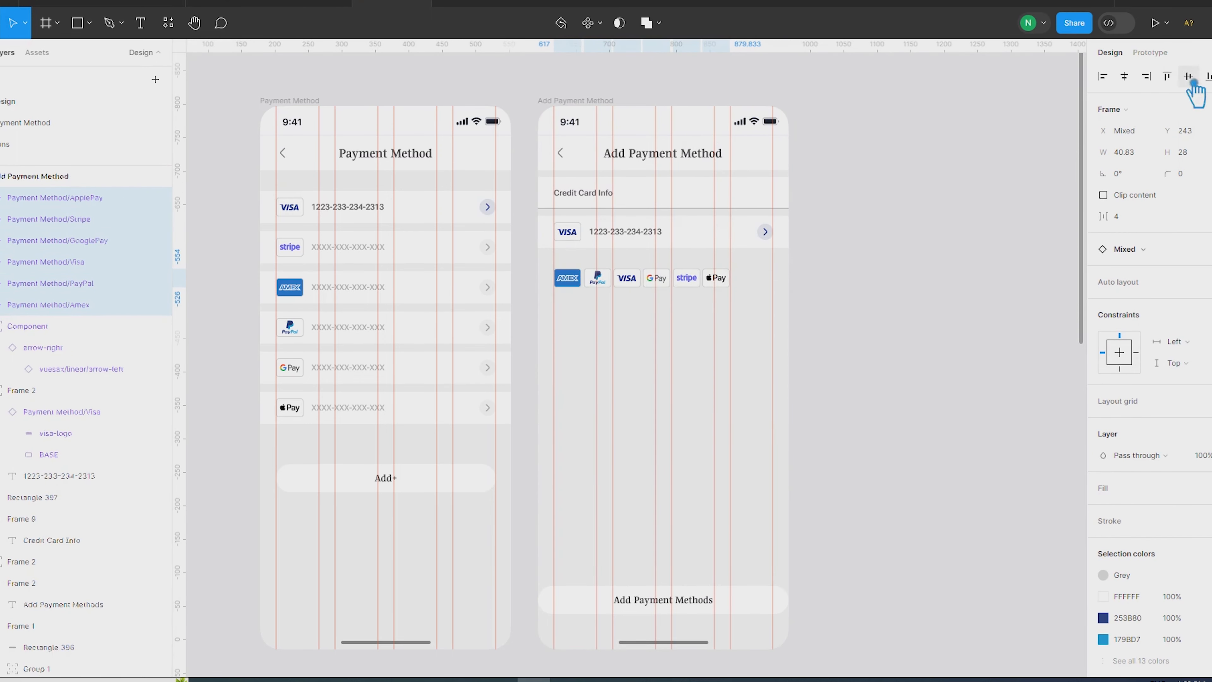
Align the six payment logos vertically and set the spacing between them to 10 px.
click(1210, 76)
click(1088, 138)
click(1140, 217)
key(Up)
key(Up)
key(Up)
key(Up)
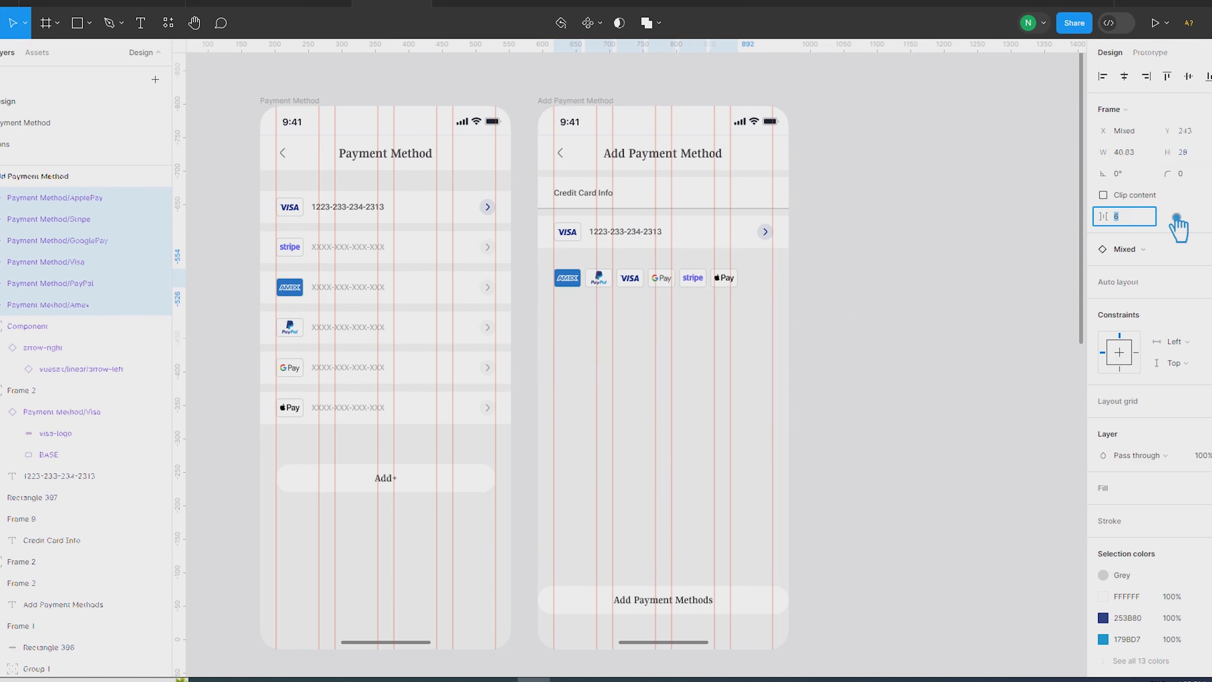
key(Up)
key(Up)
key(Up)
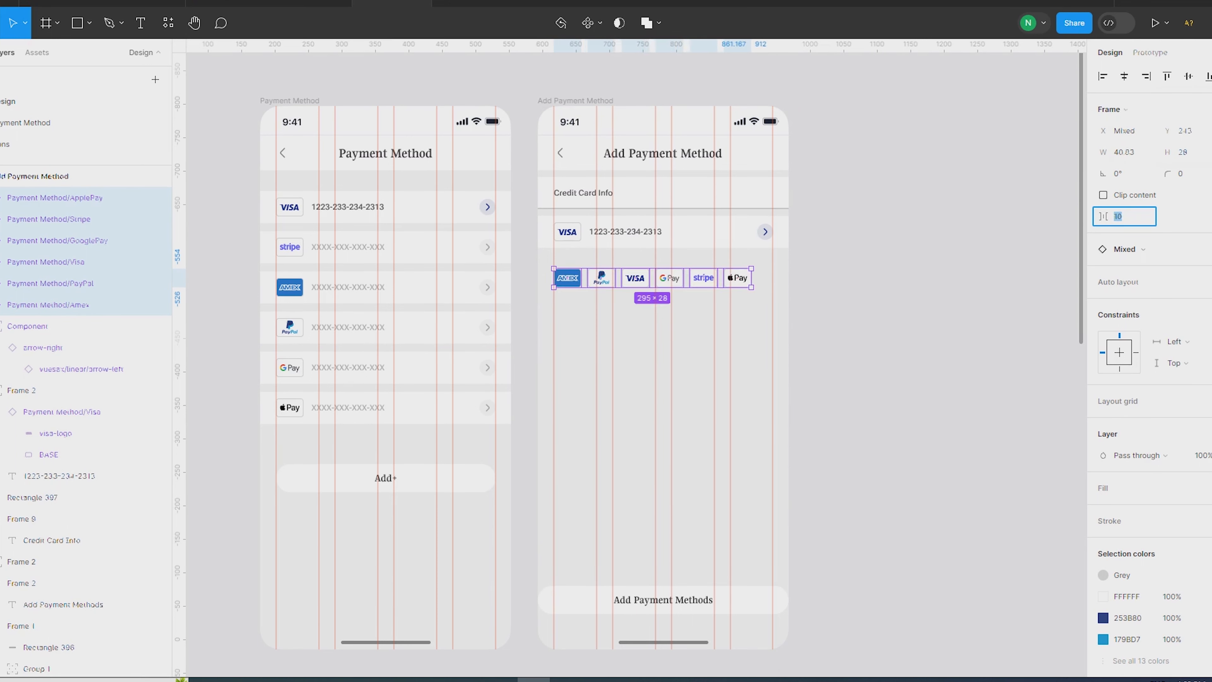
Wrap the six logos in an auto layout frame and move it up to Y 242.
key(shift+a)
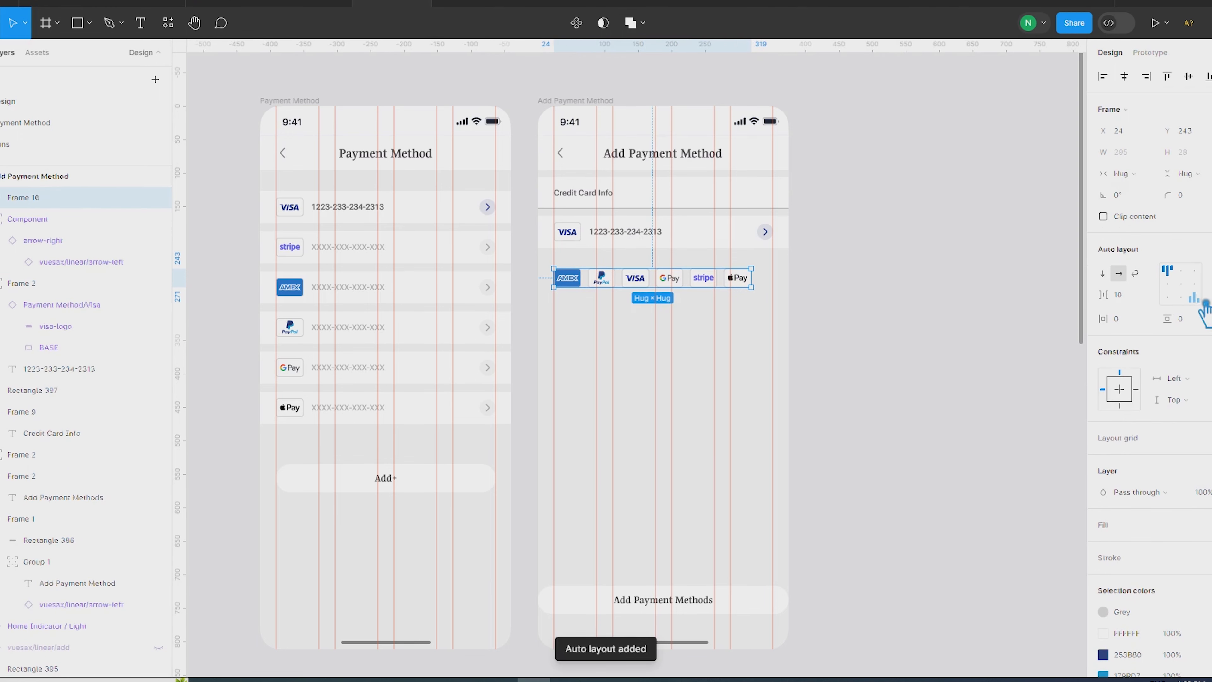
click(1011, 262)
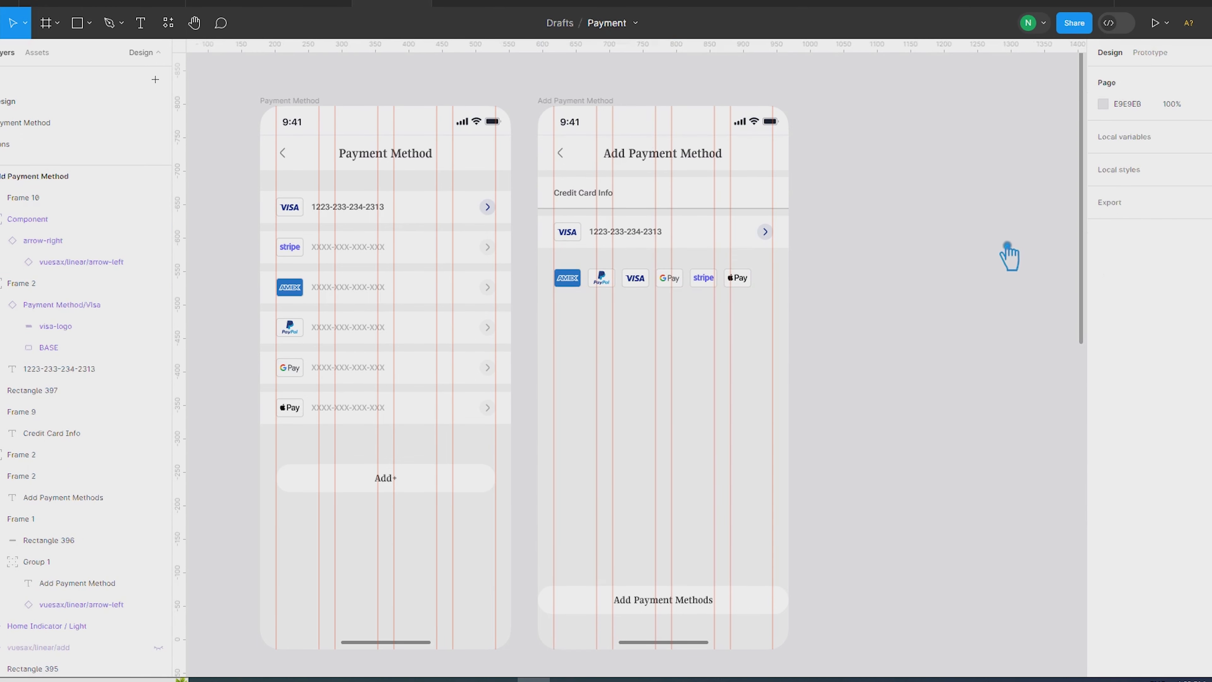
click(638, 287)
drag(657, 262, 641, 253)
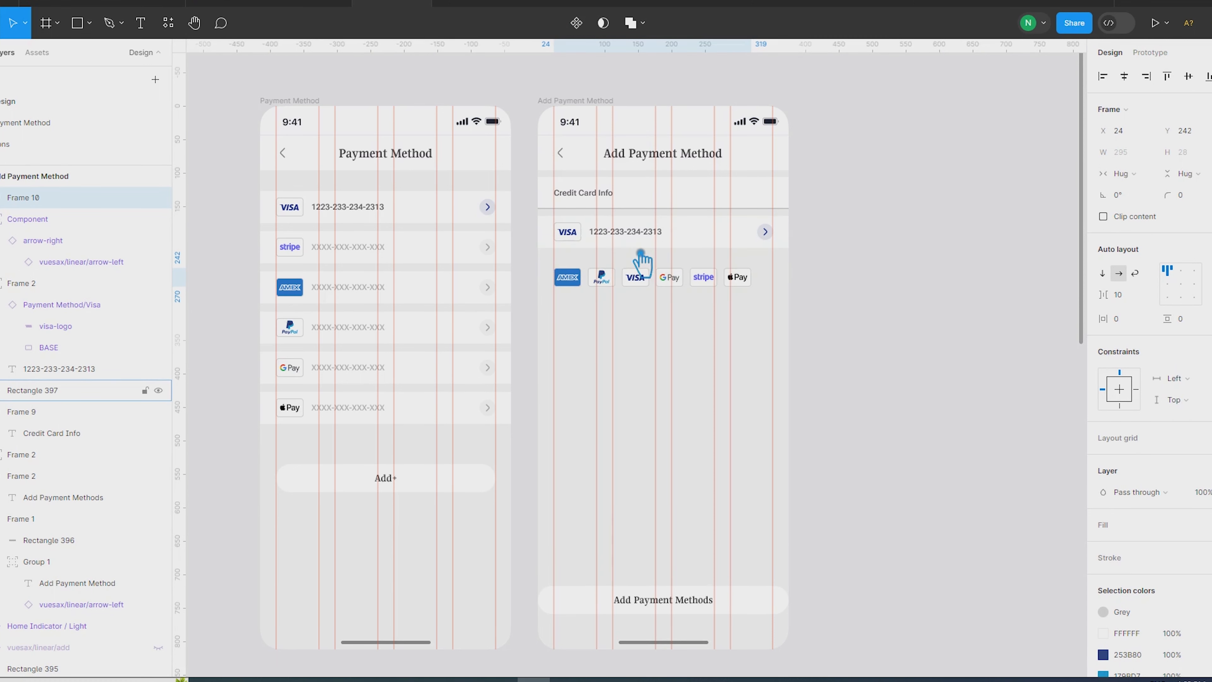
click(862, 302)
Enlarge all six payment logos in the row to a height of 32 px.
scroll(673, 317, up, 5)
click(475, 249)
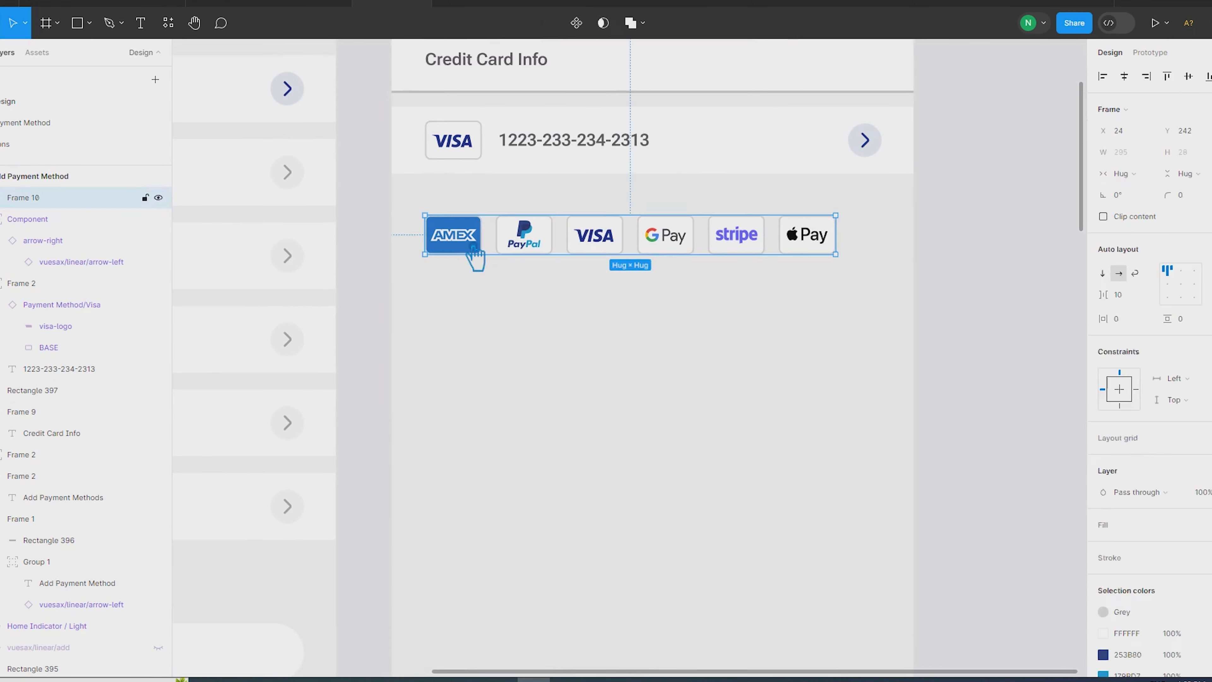
double_click(475, 248)
shift+click(530, 239)
shift+click(595, 239)
shift+click(669, 255)
shift+click(737, 238)
shift+click(817, 259)
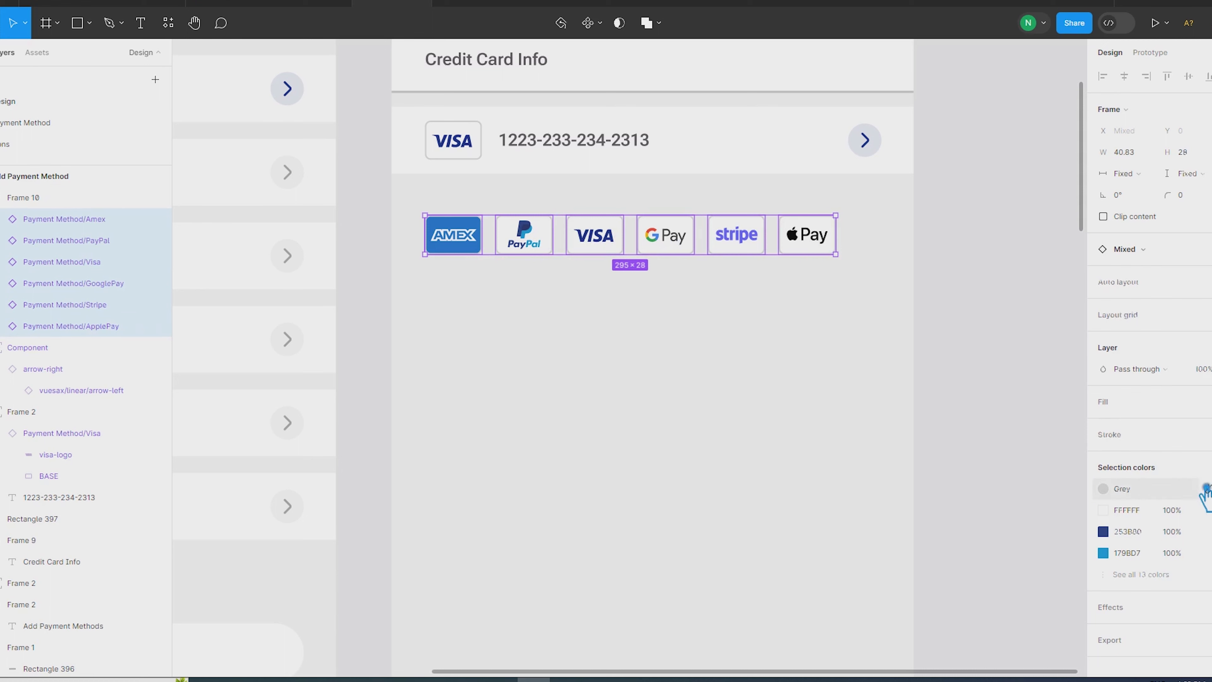
click(1202, 154)
key(Up)
key(Up)
key(Up)
key(Up)
key(Up)
key(Down)
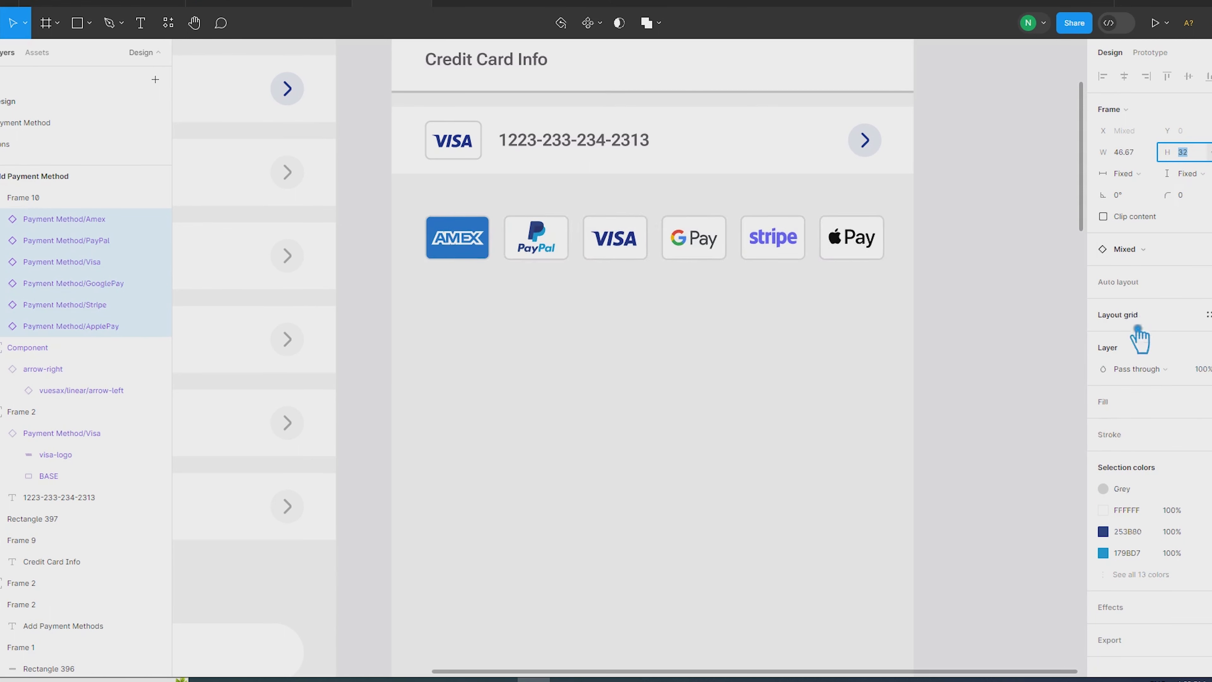
click(1027, 344)
Check the logo row's side margins and set the Apple Pay logo's height to 30 px.
click(456, 258)
key(shift+a)
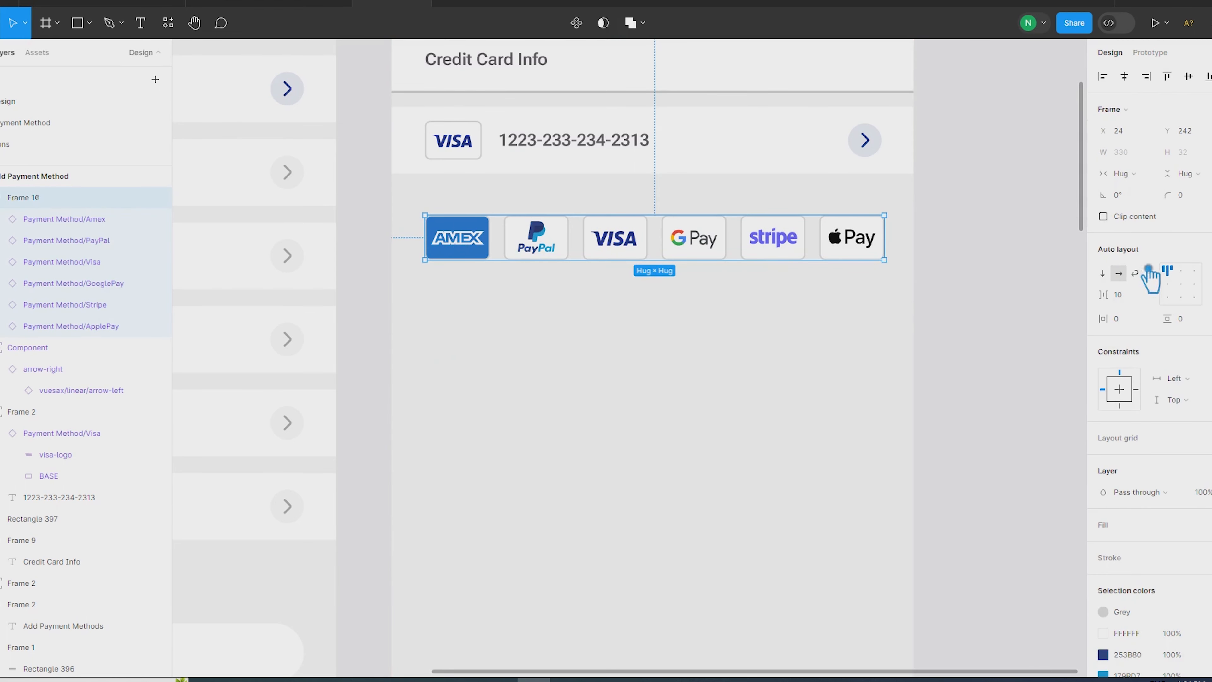
key(alt)
click(879, 253)
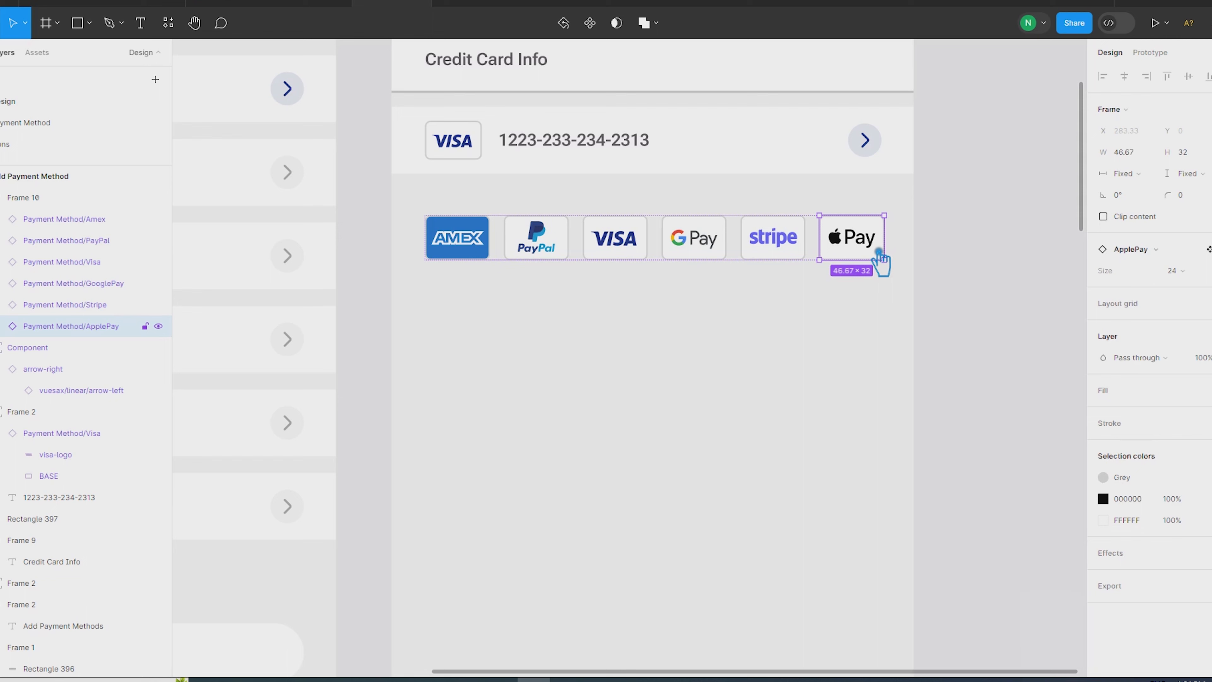
click(973, 260)
click(848, 234)
double_click(848, 246)
click(1194, 160)
key(Down)
key(Down)
Set the heights of the Stripe and Google Pay logos to 30 px.
click(791, 231)
click(1207, 161)
key(Down)
key(Down)
click(692, 239)
click(1194, 160)
key(Down)
key(Down)
Set the Visa, PayPal and Amex logos in the row to a height of 30 px together.
click(611, 246)
shift+click(530, 245)
shift+click(457, 237)
click(1186, 152)
key(Down)
key(Down)
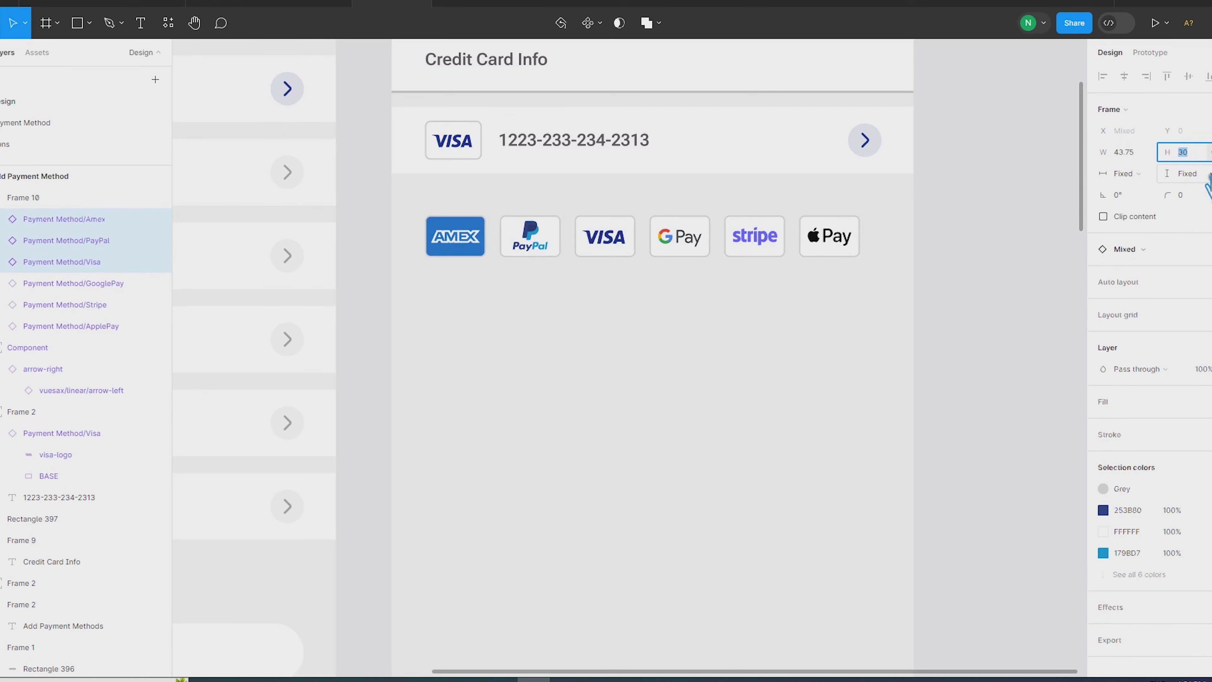
Set the logo row's auto layout spacing to 5 px.
click(752, 251)
key(shift+a)
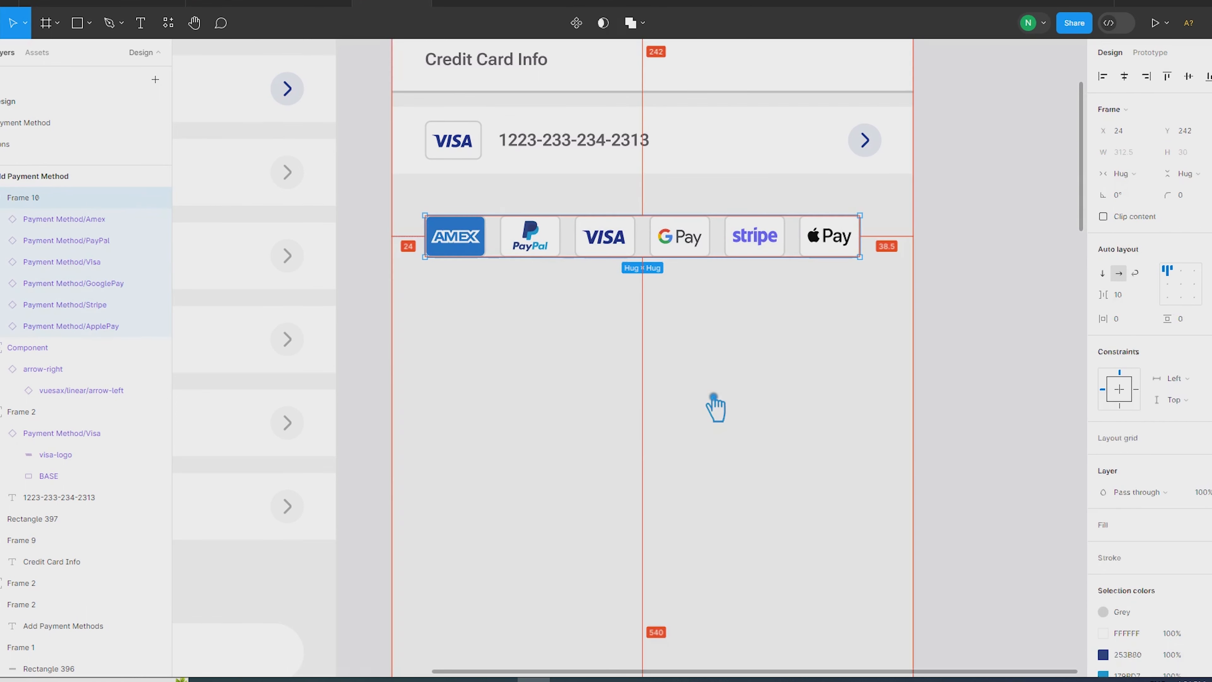
click(1139, 303)
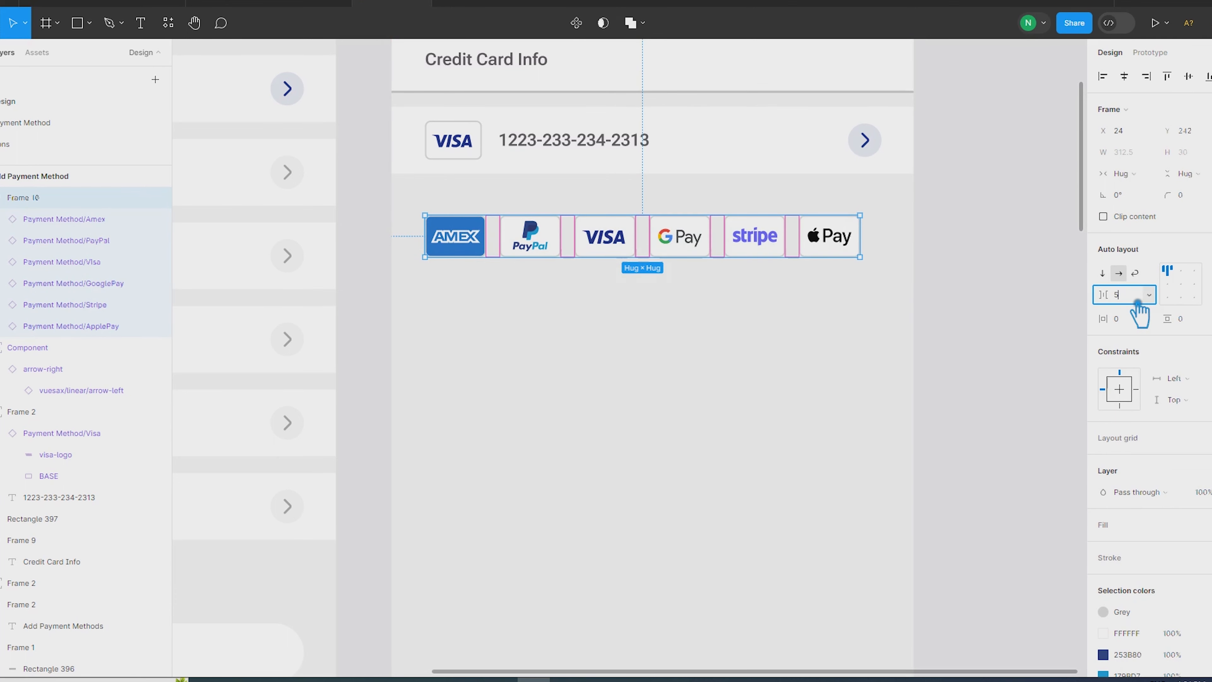
key(Return)
click(983, 350)
Reorder the logo row to Amex, Google Pay, Apple Pay, PayPal, Visa and Stripe.
scroll(992, 349, down, 3)
drag(1005, 358, 880, 349)
click(739, 292)
click(778, 289)
drag(778, 289, 658, 283)
drag(739, 287, 707, 291)
click(876, 284)
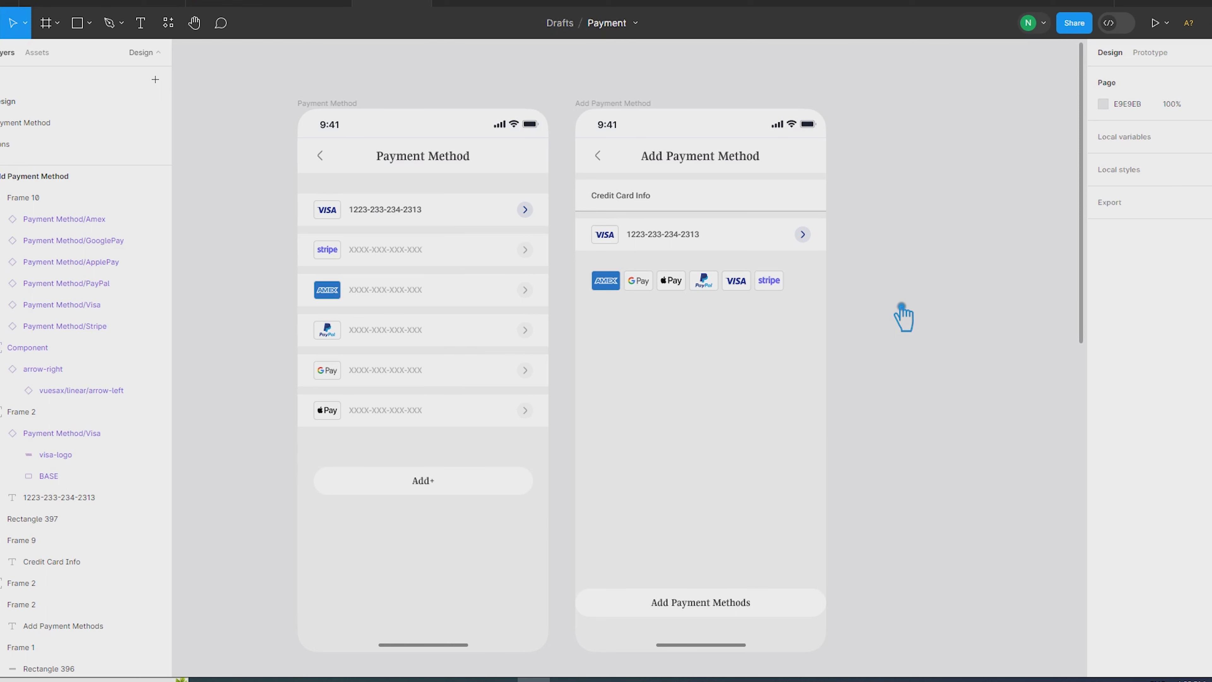
Combine the Visa logo and number group with the arrow button of the copied row in one auto layout frame.
click(696, 236)
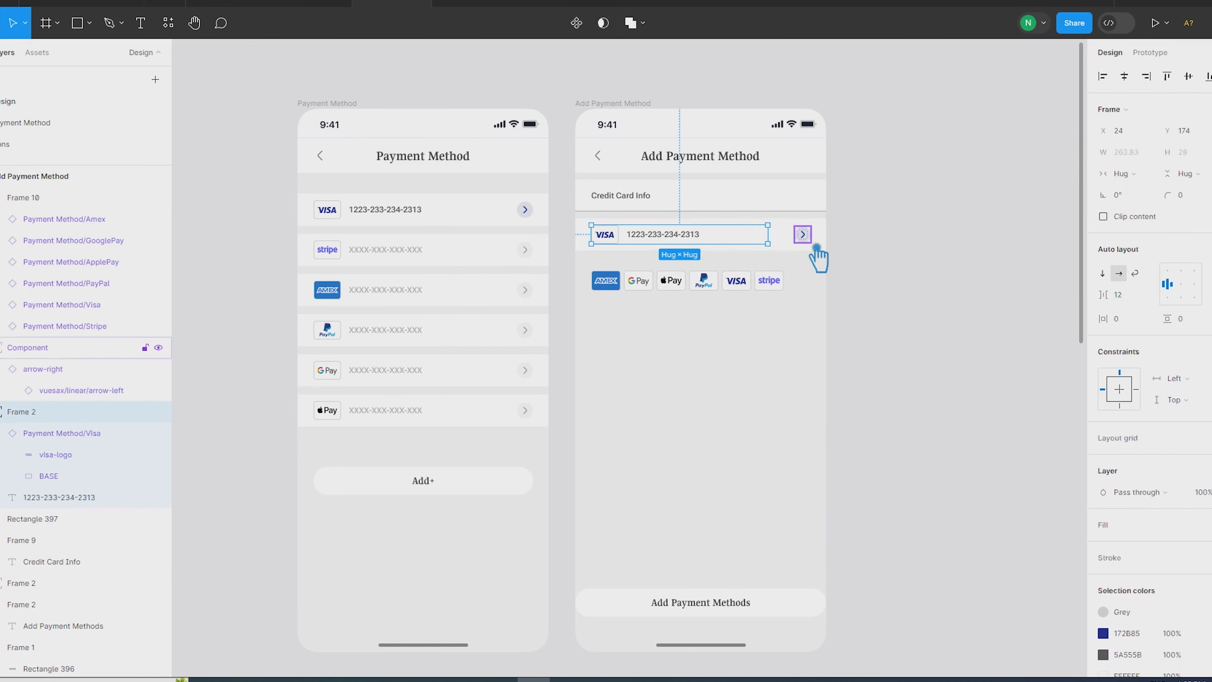
shift+click(804, 234)
click(1209, 304)
key(Escape)
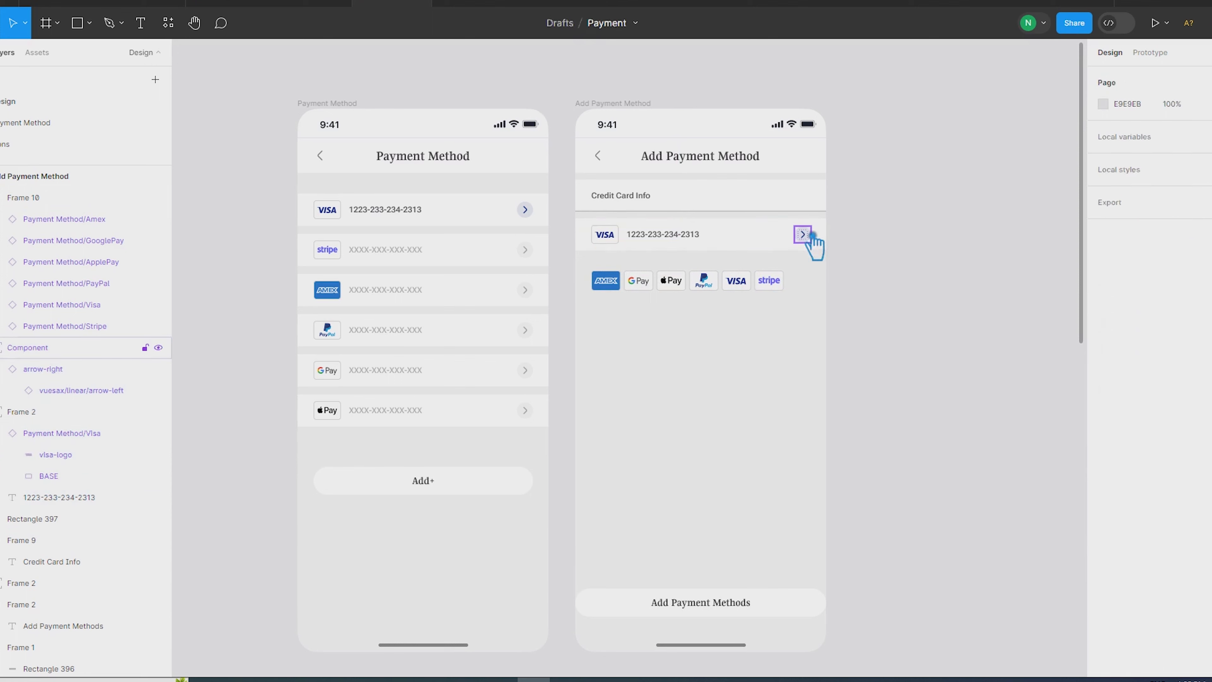
key(shift+a)
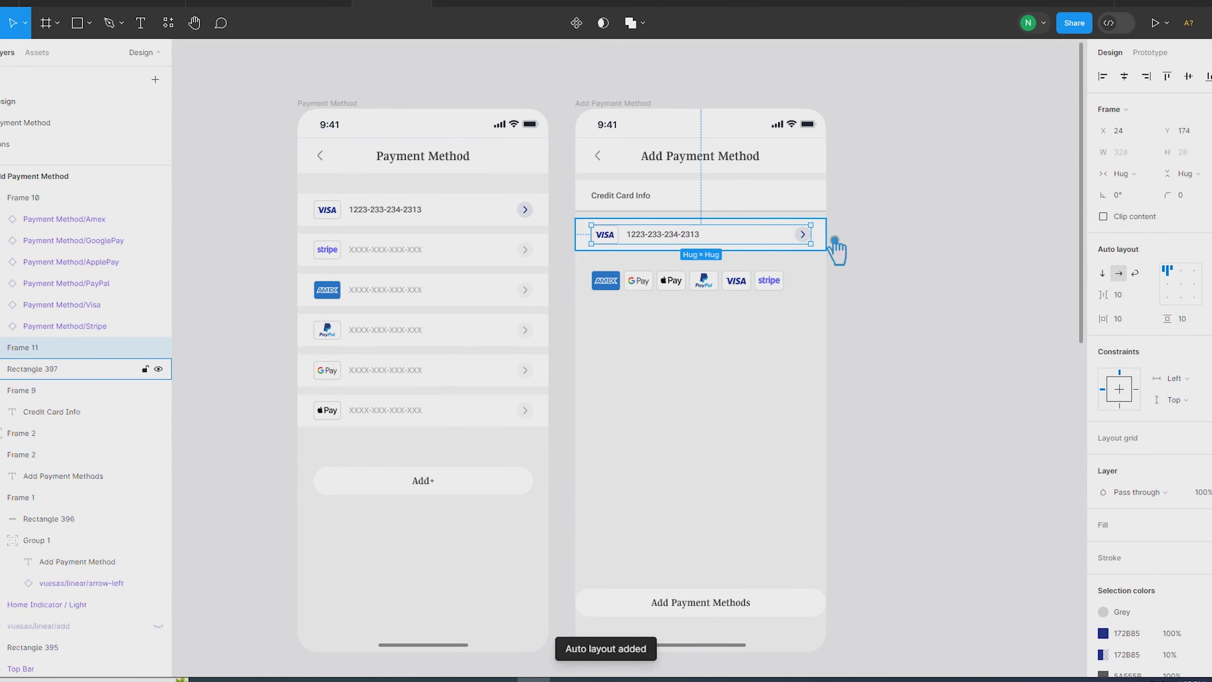
Wrap the Visa card row and its white background in one auto layout frame, and swap it with the logo strip so the logos sit above.
shift+click(823, 239)
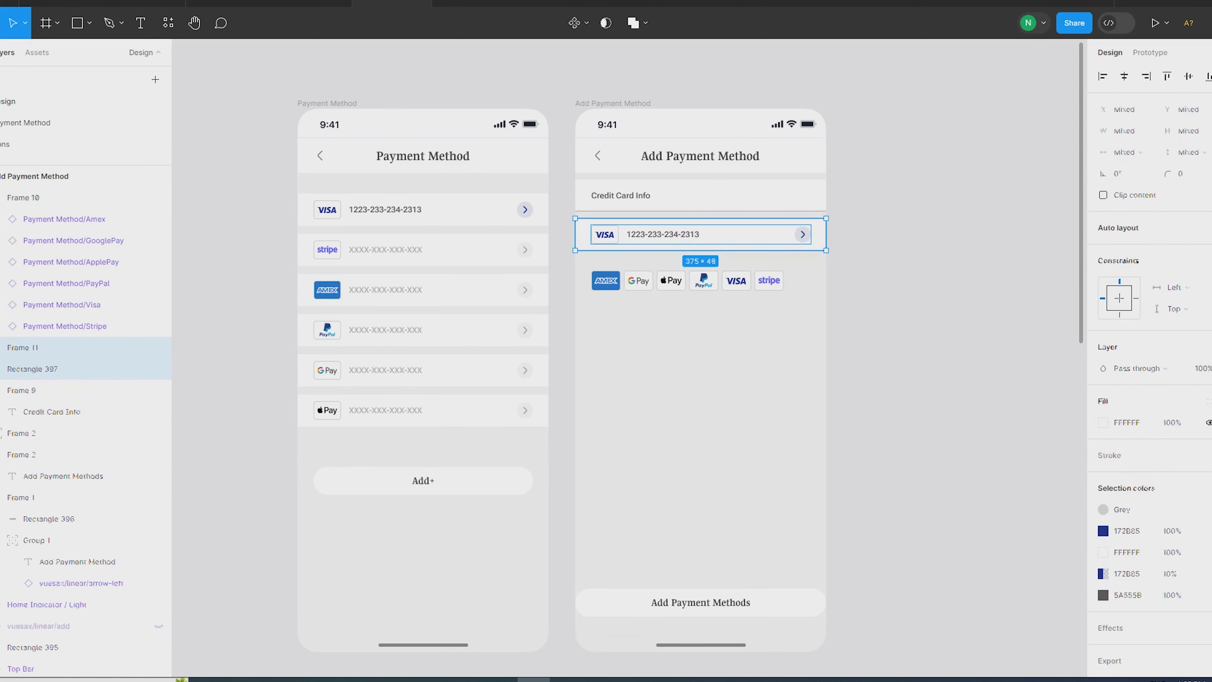
key(shift+a)
shift+click(741, 296)
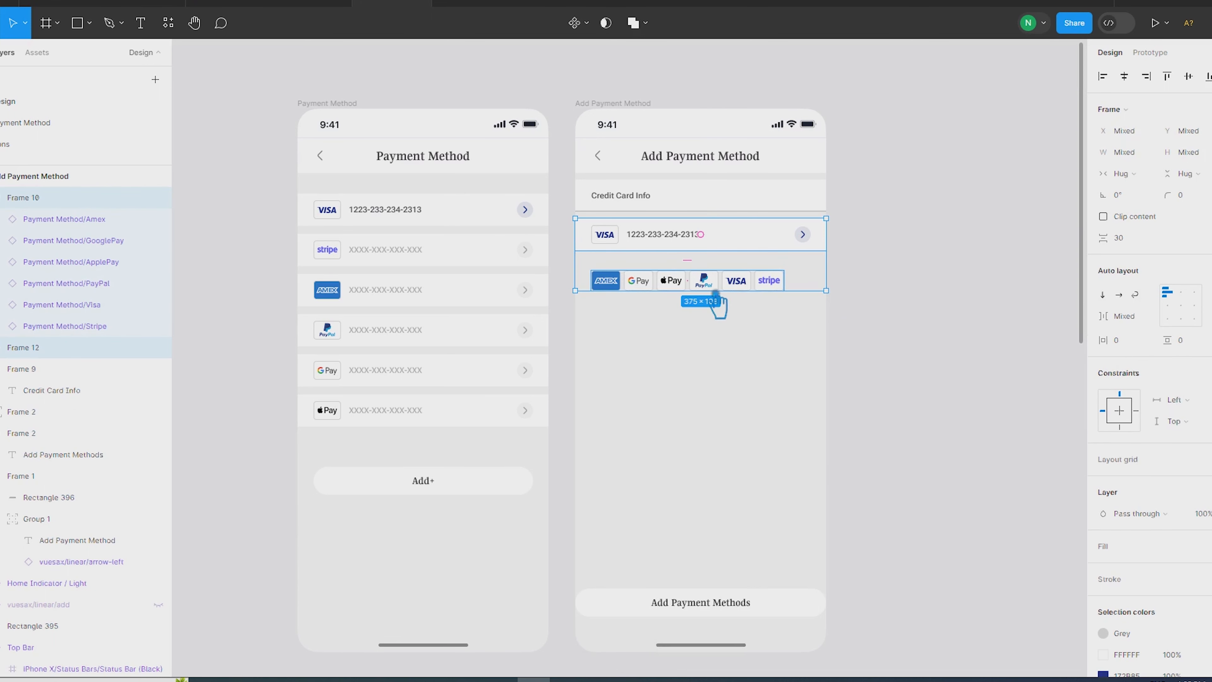
drag(712, 255, 712, 273)
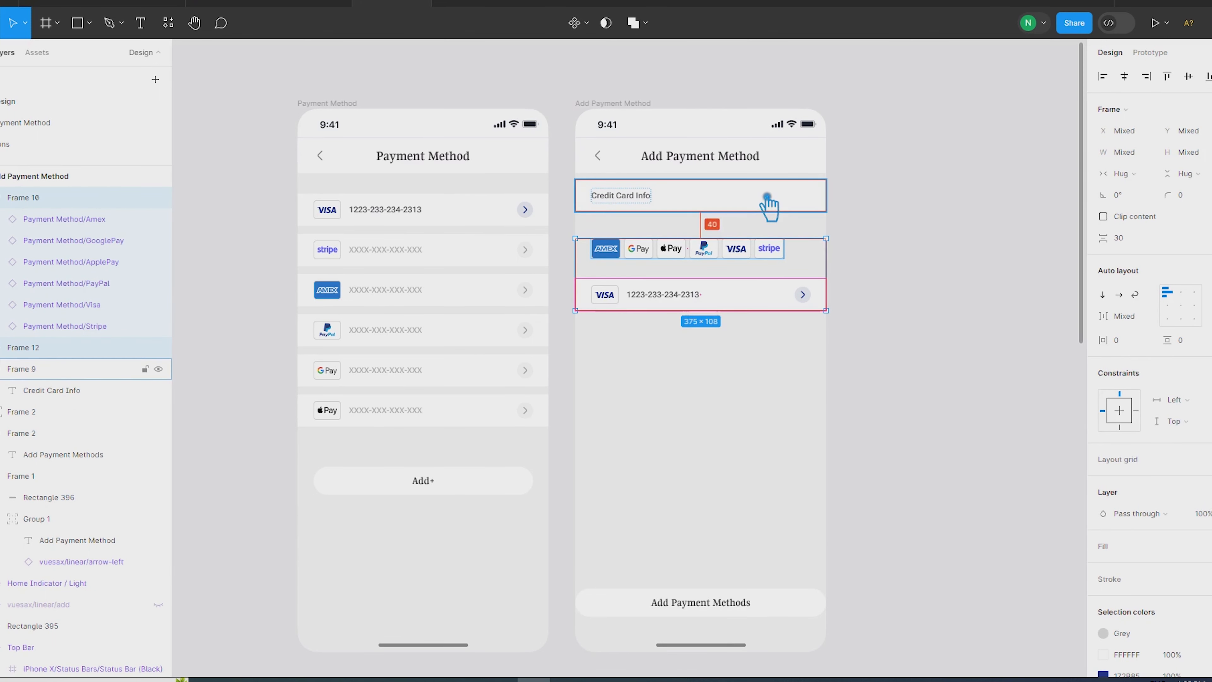
Move the framed Visa card row up 10 px towards the logo strip.
click(834, 279)
click(719, 292)
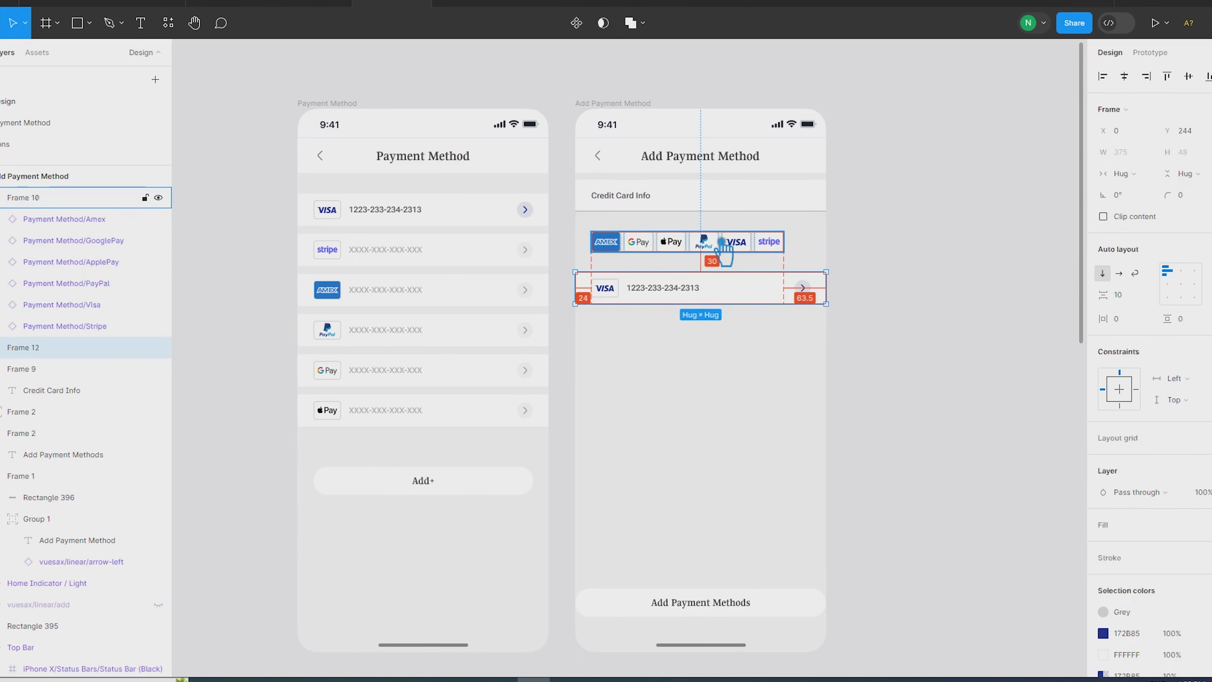
key(shift+Up)
click(842, 354)
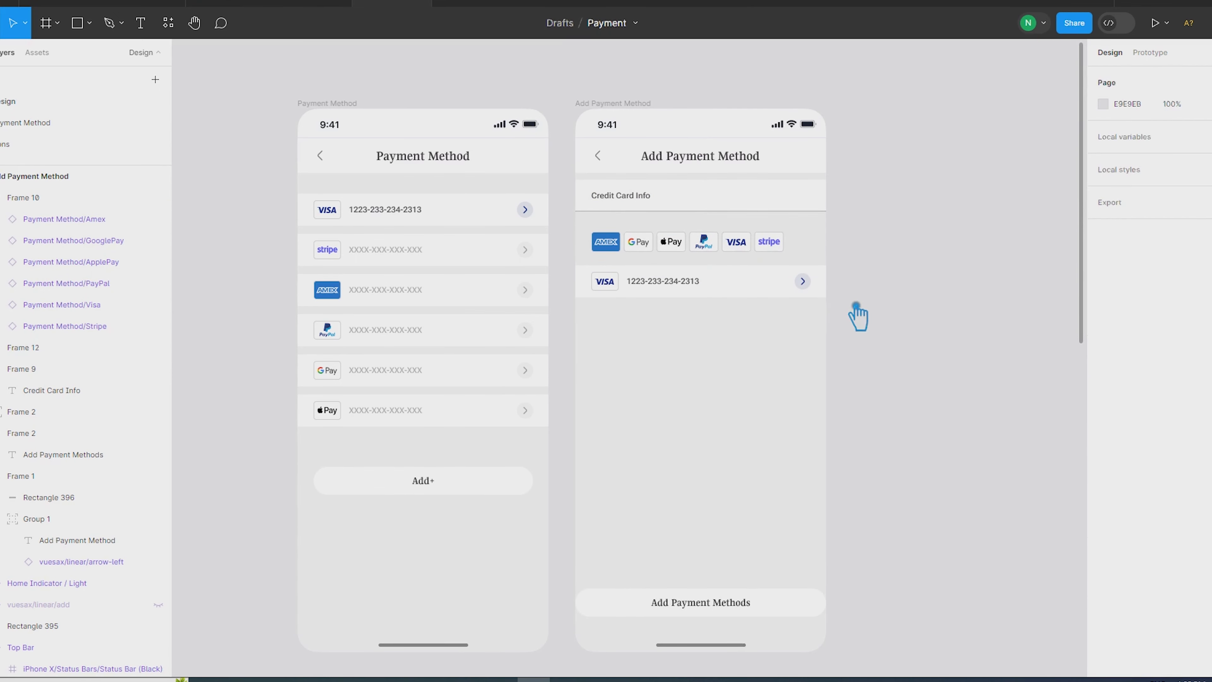
Swap the arrow and the Visa logo in the card row so the arrow precedes the number and the logo ends the row.
double_click(618, 282)
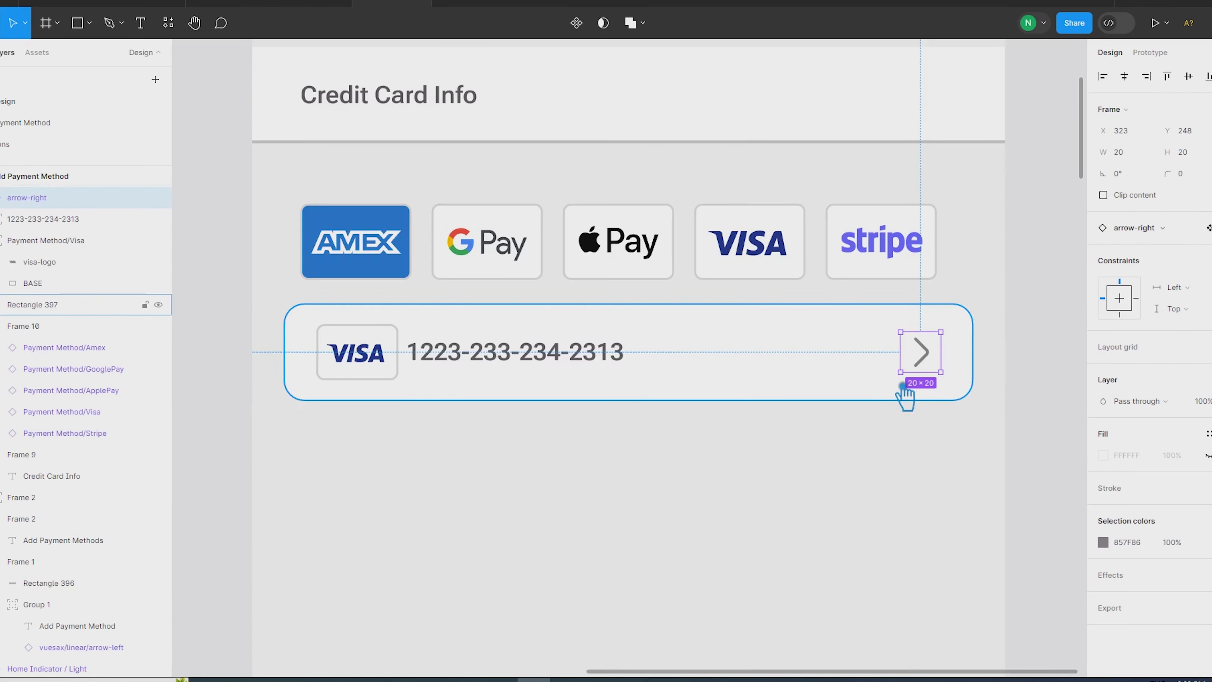
scroll(895, 375, down, 4)
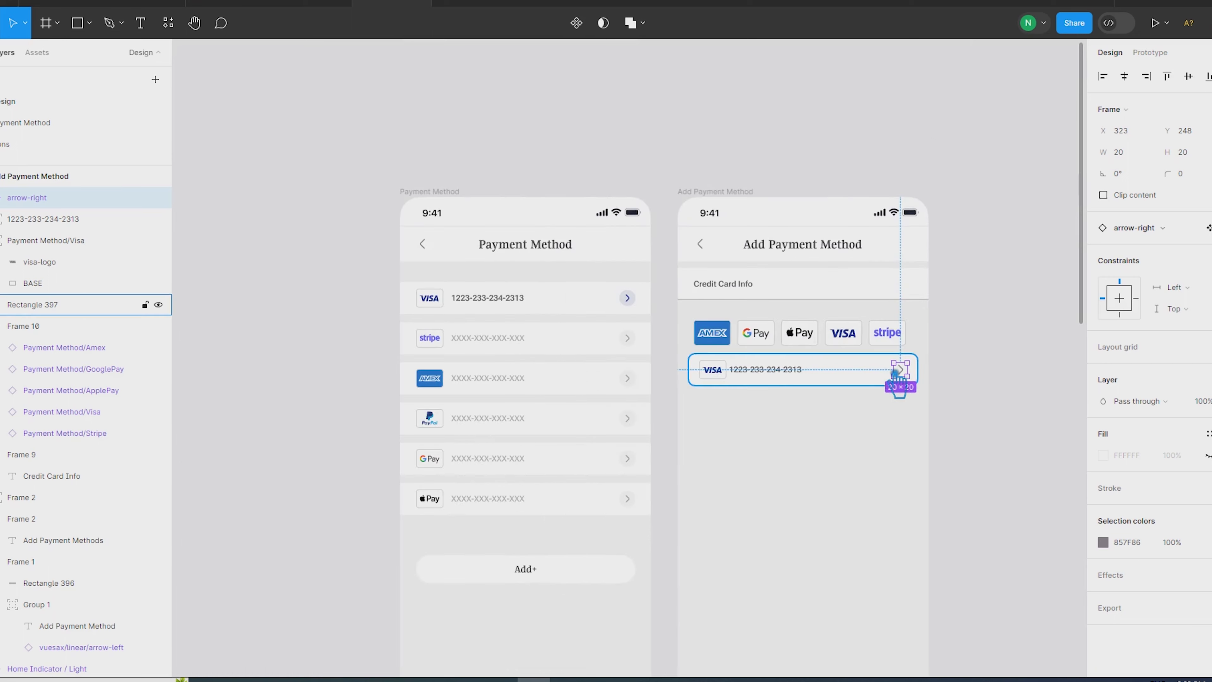
scroll(878, 370, up, 3)
click(640, 372)
shift+click(914, 372)
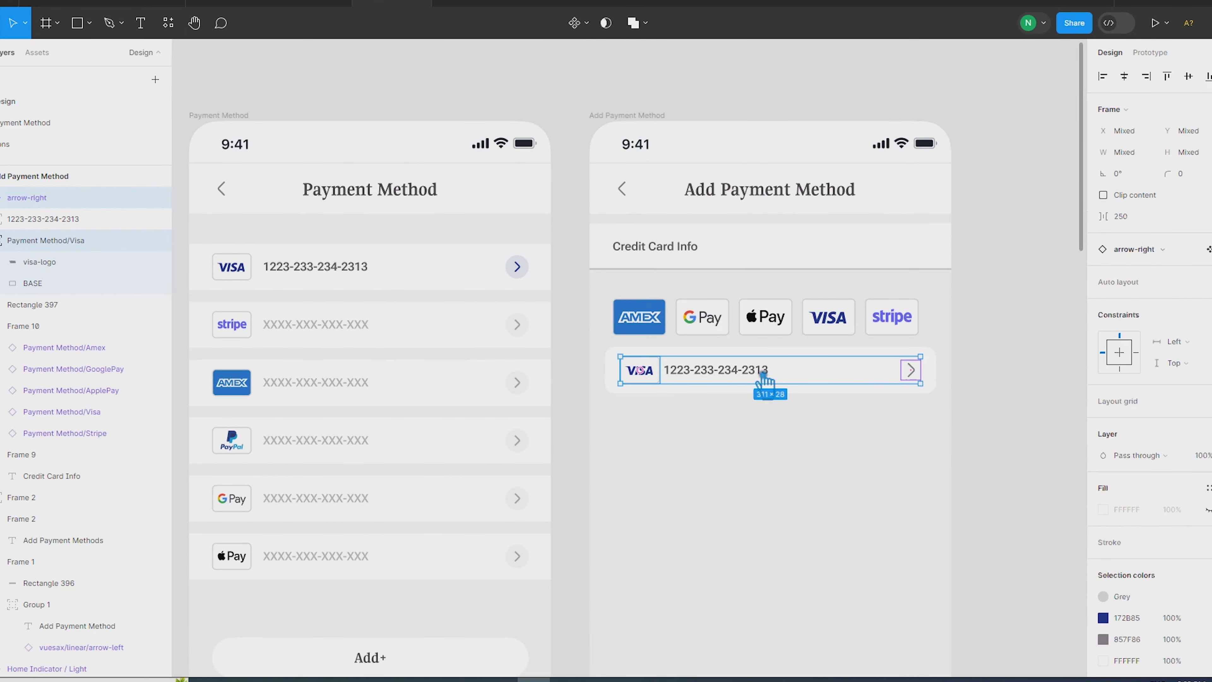
mouse_move(917, 376)
mouse_down()
mouse_move(710, 377)
mouse_move(919, 377)
mouse_up()
click(1015, 378)
click(639, 371)
shift+click(913, 372)
drag(662, 378, 888, 389)
click(1023, 425)
scroll(1023, 425, right, 3)
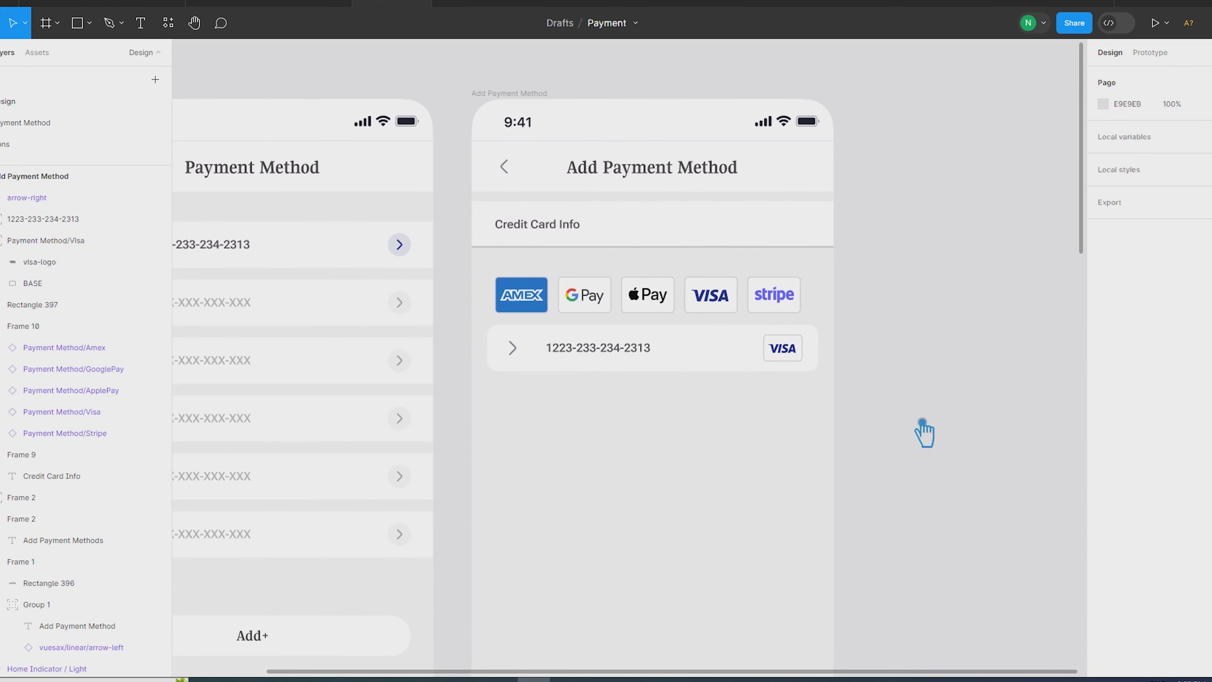
Reorder the logo strip so the Visa logo comes first, ahead of Amex.
drag(923, 432, 920, 407)
click(709, 279)
drag(709, 280, 542, 278)
click(1007, 320)
Recolour the back arrow in the Payment Method header to 7B61FF.
scroll(985, 306, down, 5)
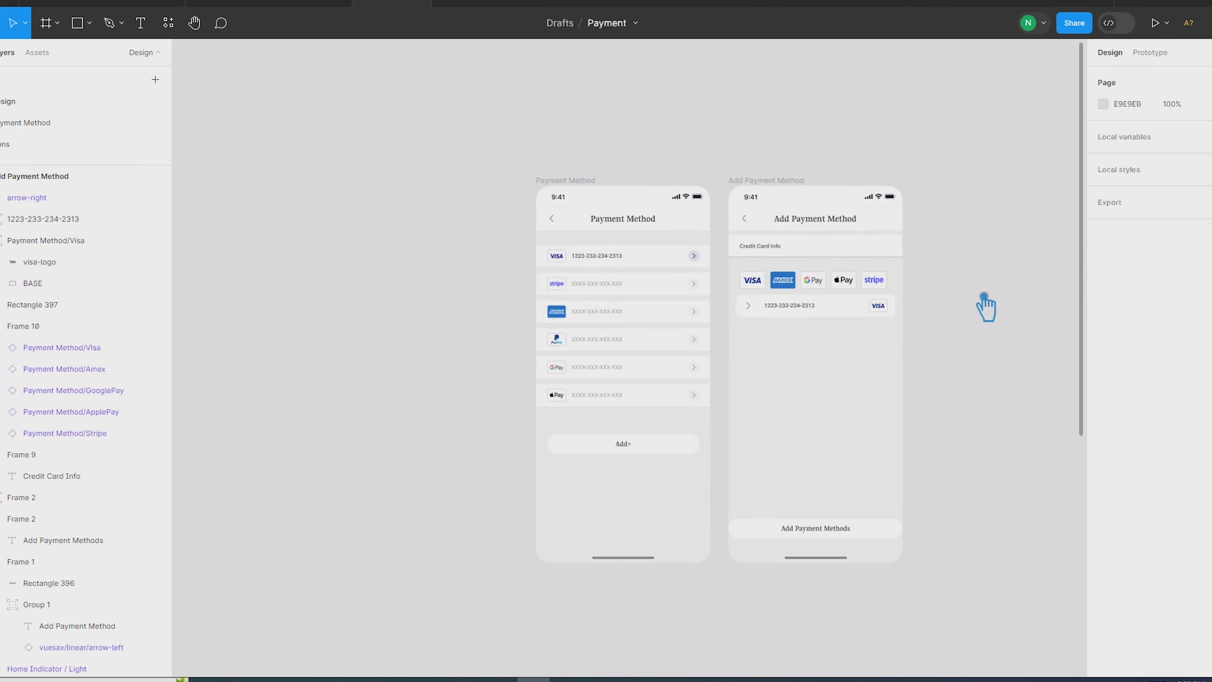
scroll(648, 240, up, 5)
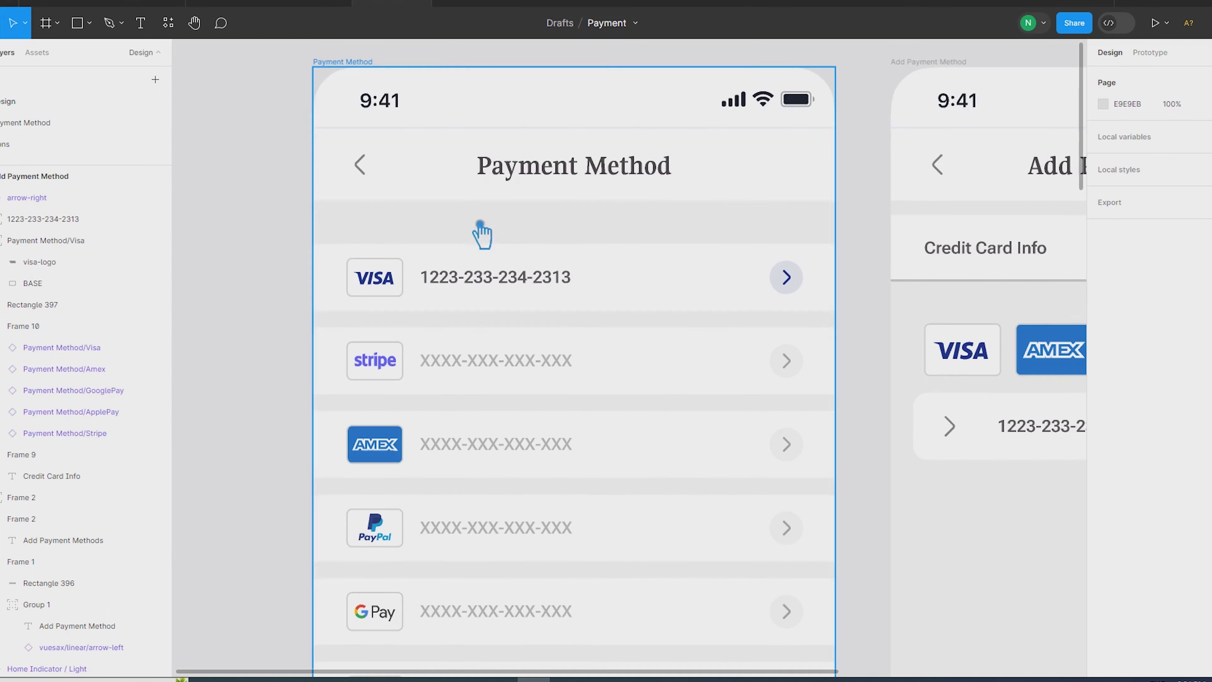
double_click(374, 181)
click(1209, 542)
click(1209, 542)
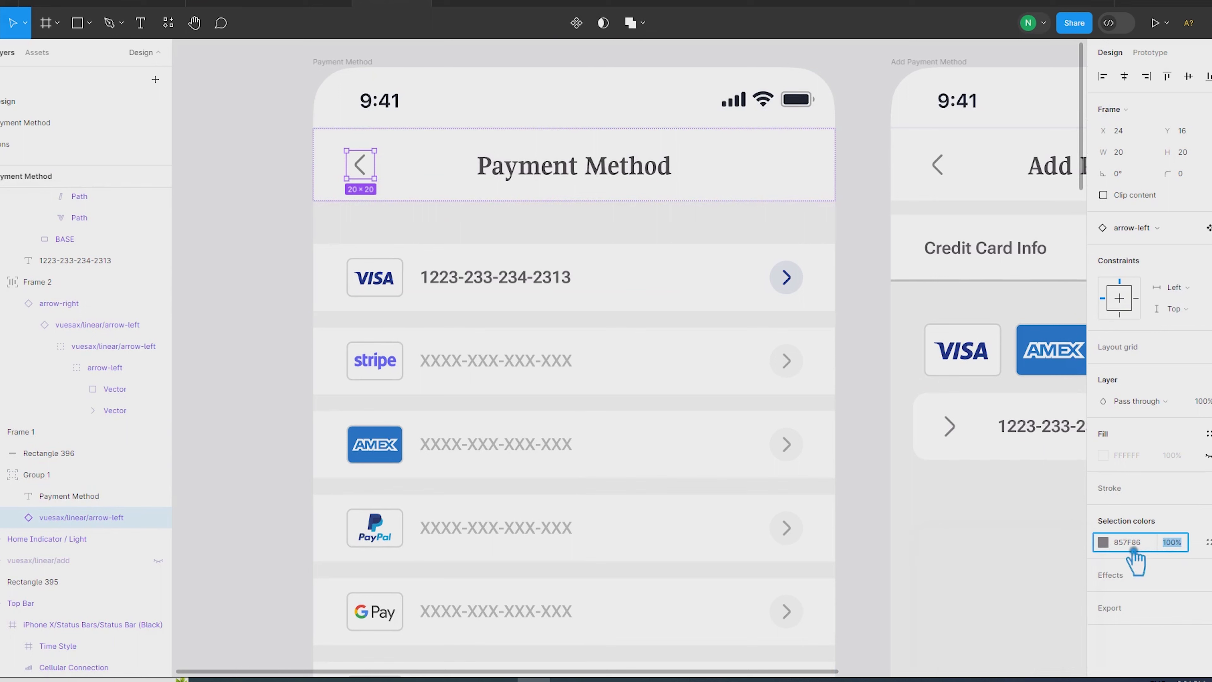
click(1104, 542)
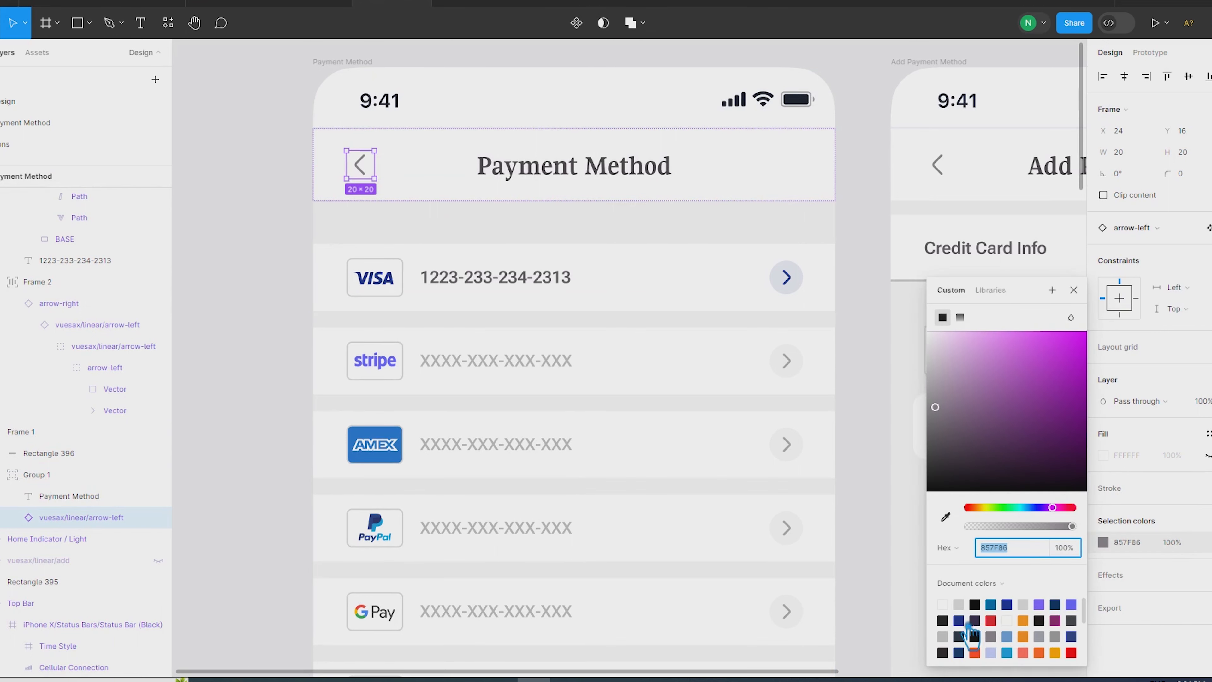
click(1069, 605)
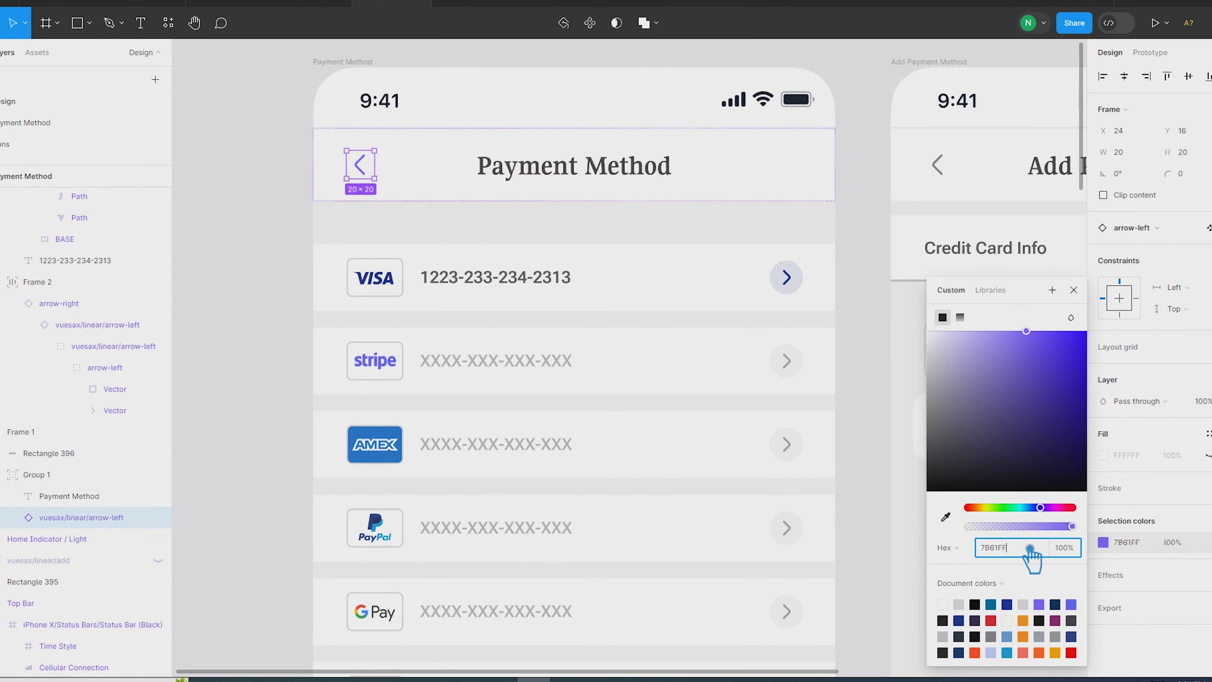
click(292, 263)
Set the stroke colour of the Visa tile's base in the logo strip to 7B61FF.
scroll(292, 263, down, 3)
scroll(631, 329, up, 5)
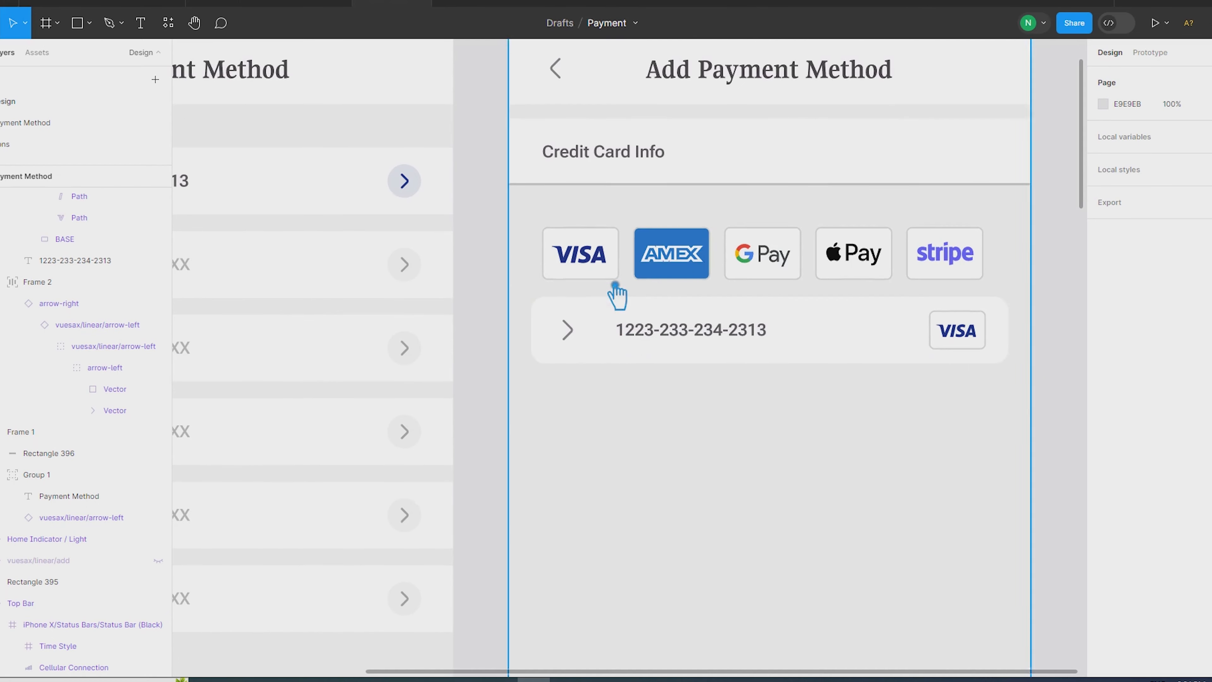
click(618, 301)
click(1153, 439)
key(Return)
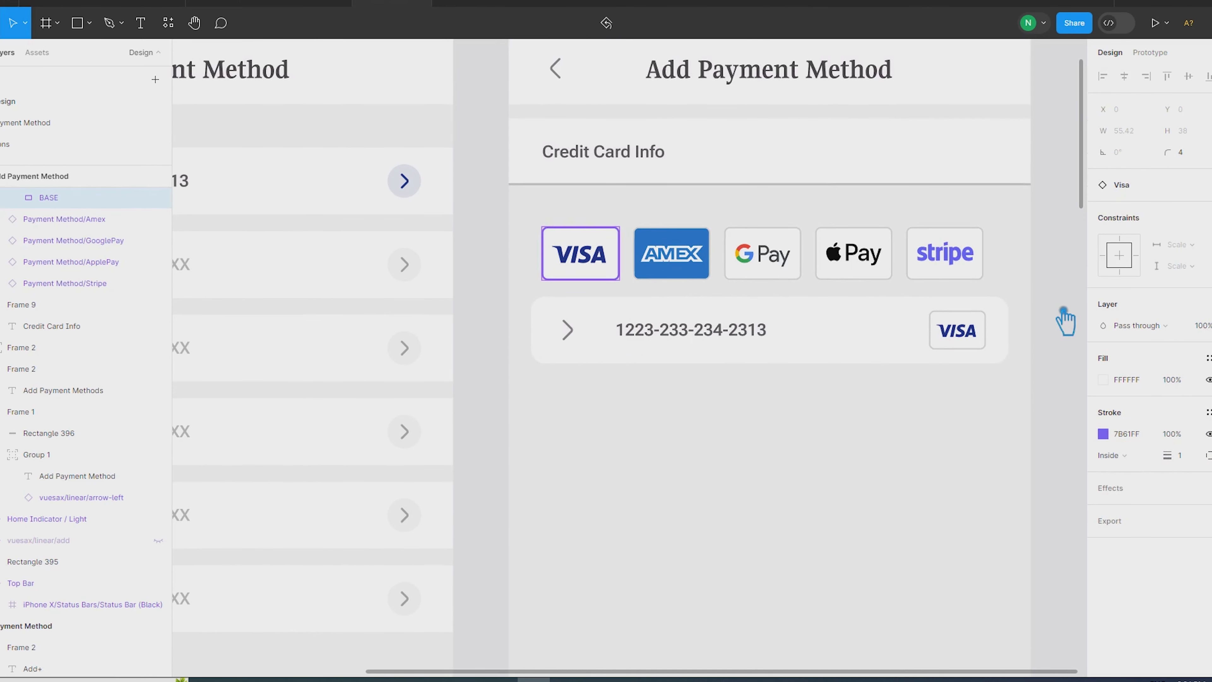
click(1064, 319)
Set the Visa tile's purple stroke to a weight of 2, aligned outside.
click(618, 277)
click(1197, 457)
key(Up)
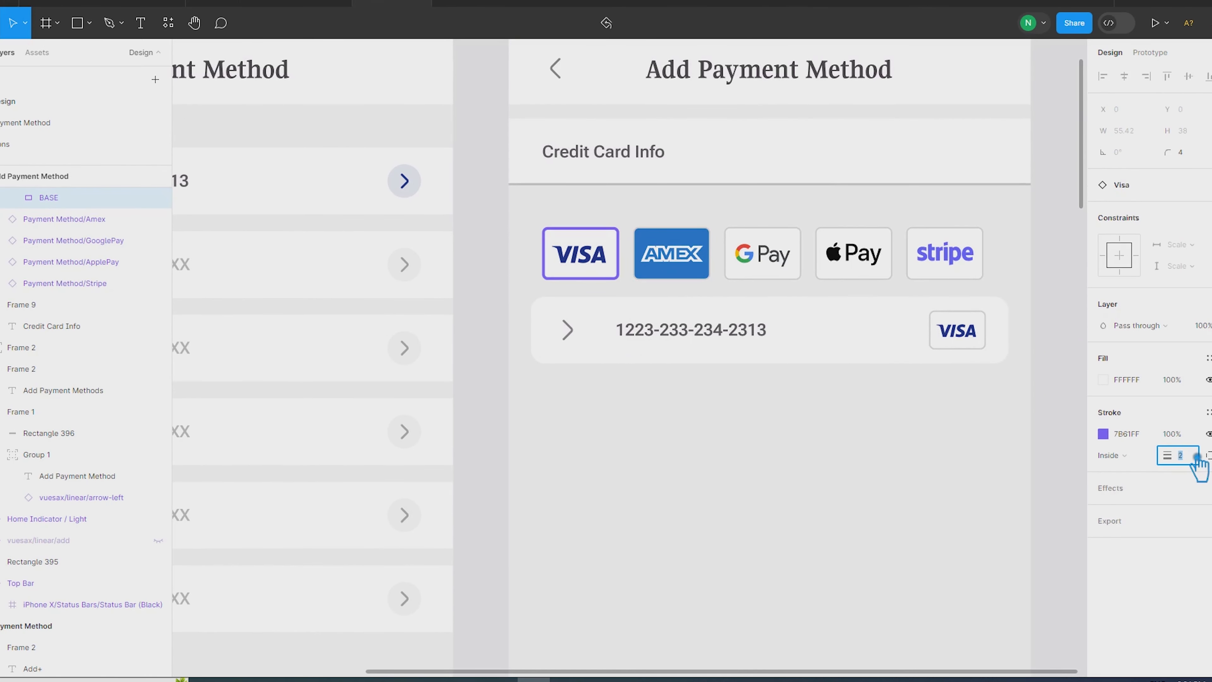
click(1115, 454)
click(1138, 472)
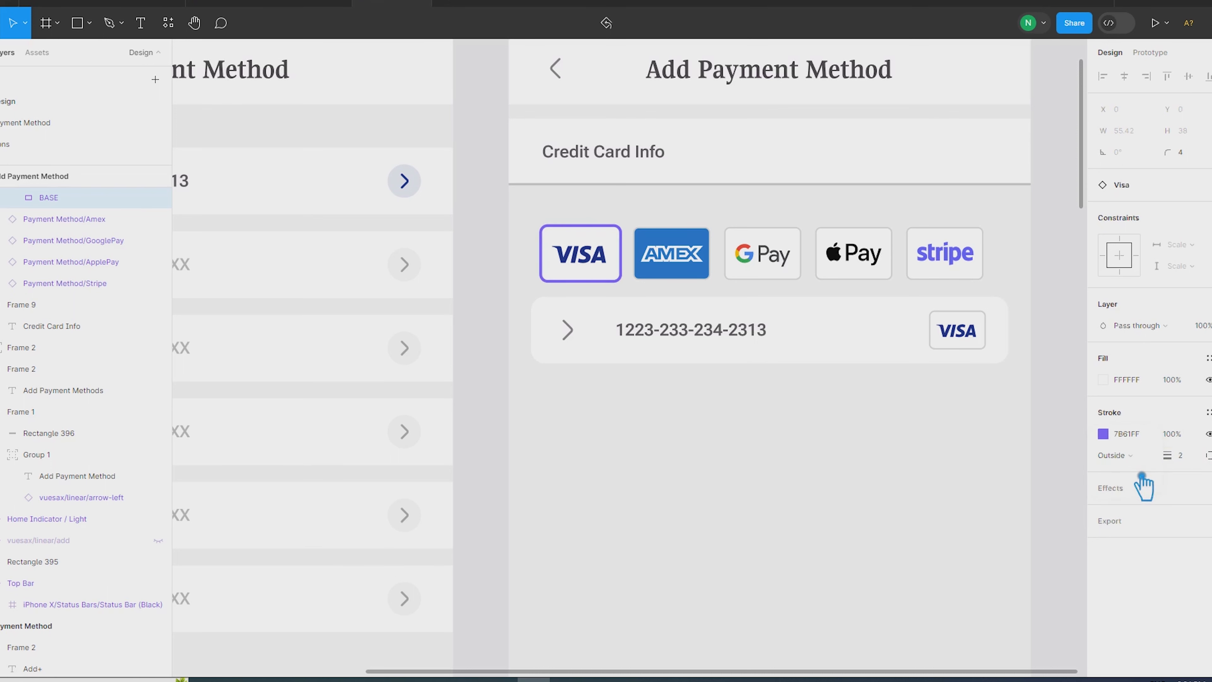
Add a drop shadow to the Visa tile's base and adjust the shadow's opacity.
click(1208, 487)
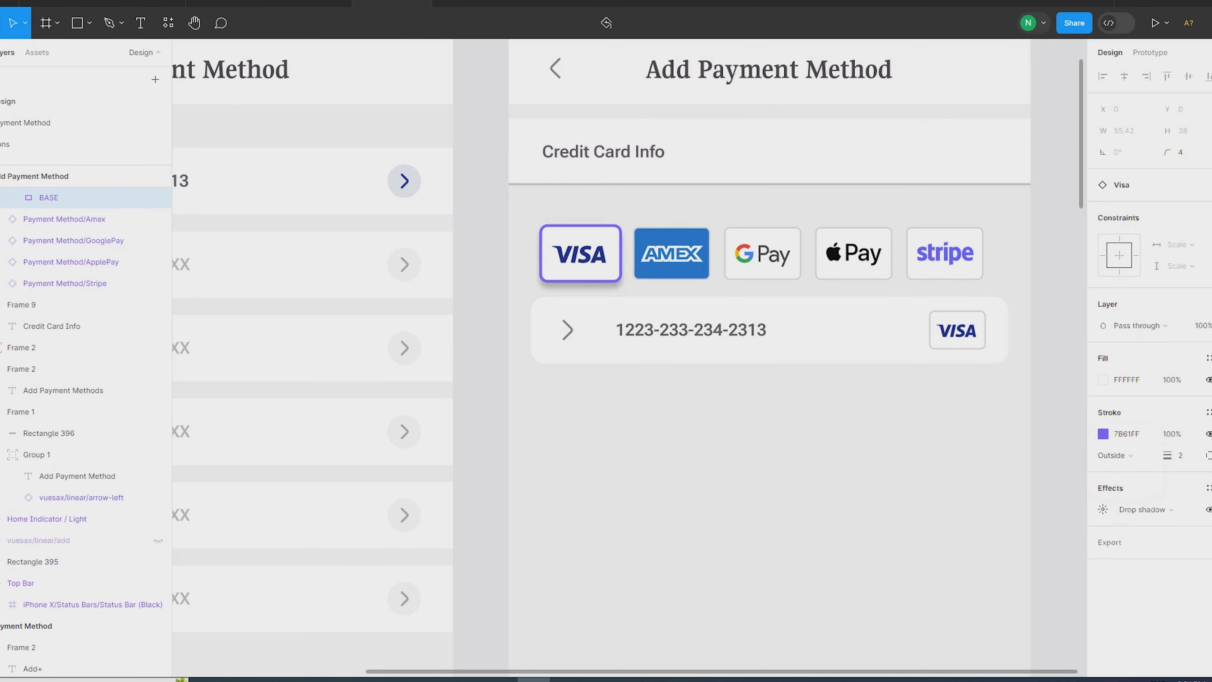
click(1103, 510)
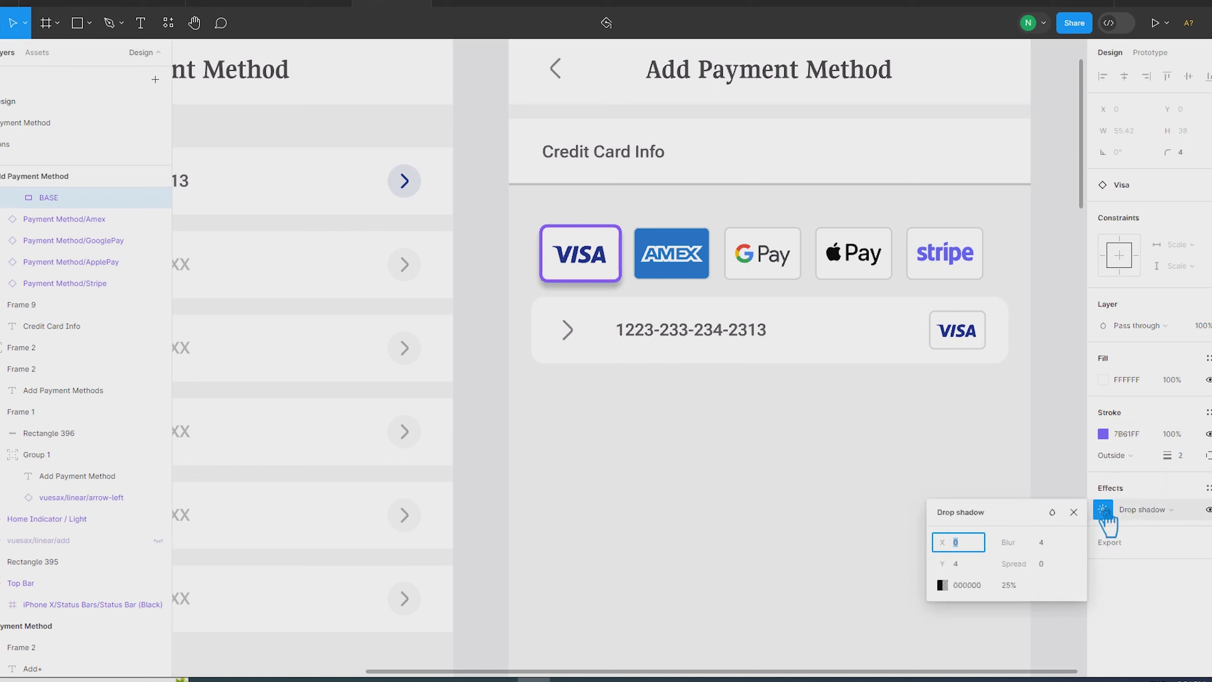
click(1024, 587)
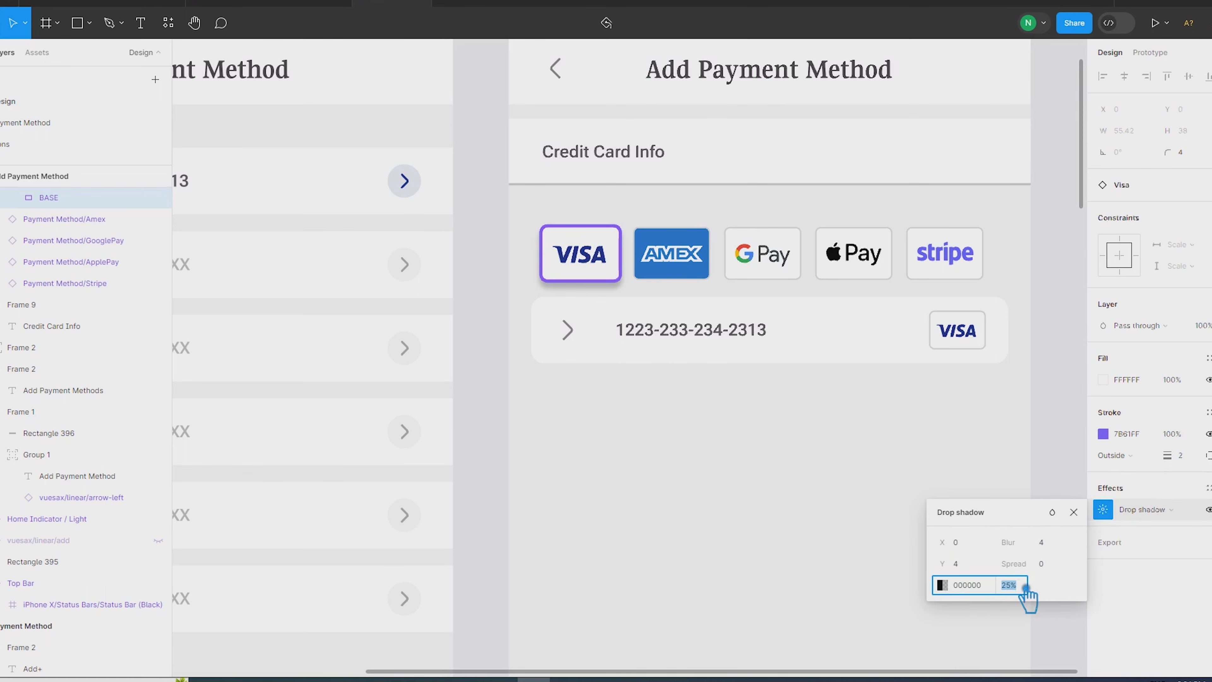
key(Return)
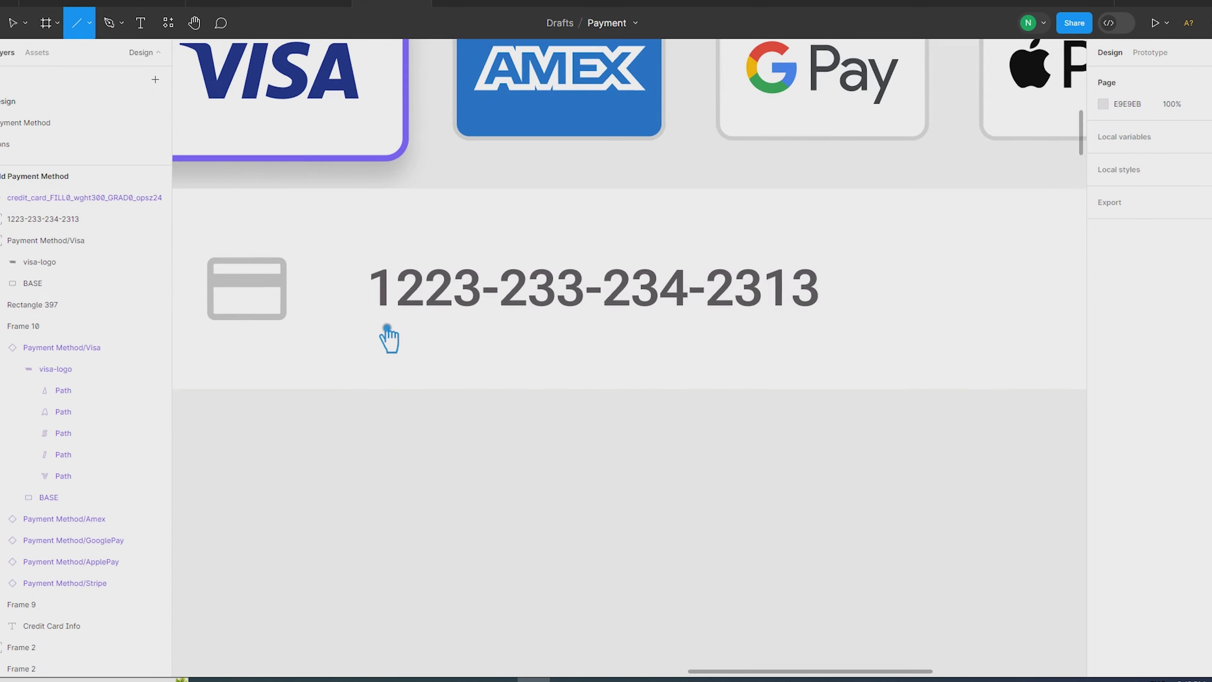
Draw a vertical line about 19 px long at the start of the card number and nudge it down 2 px.
drag(377, 322, 377, 243)
key(alt)
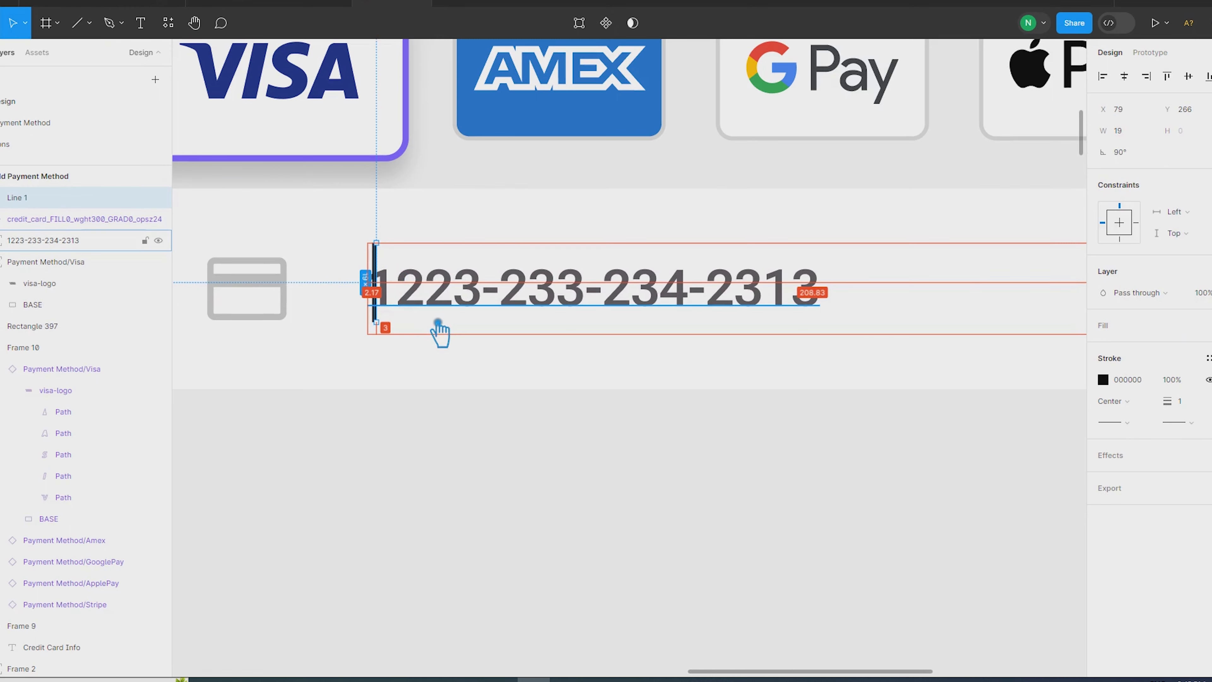
key(alt+Down)
key(alt+Down)
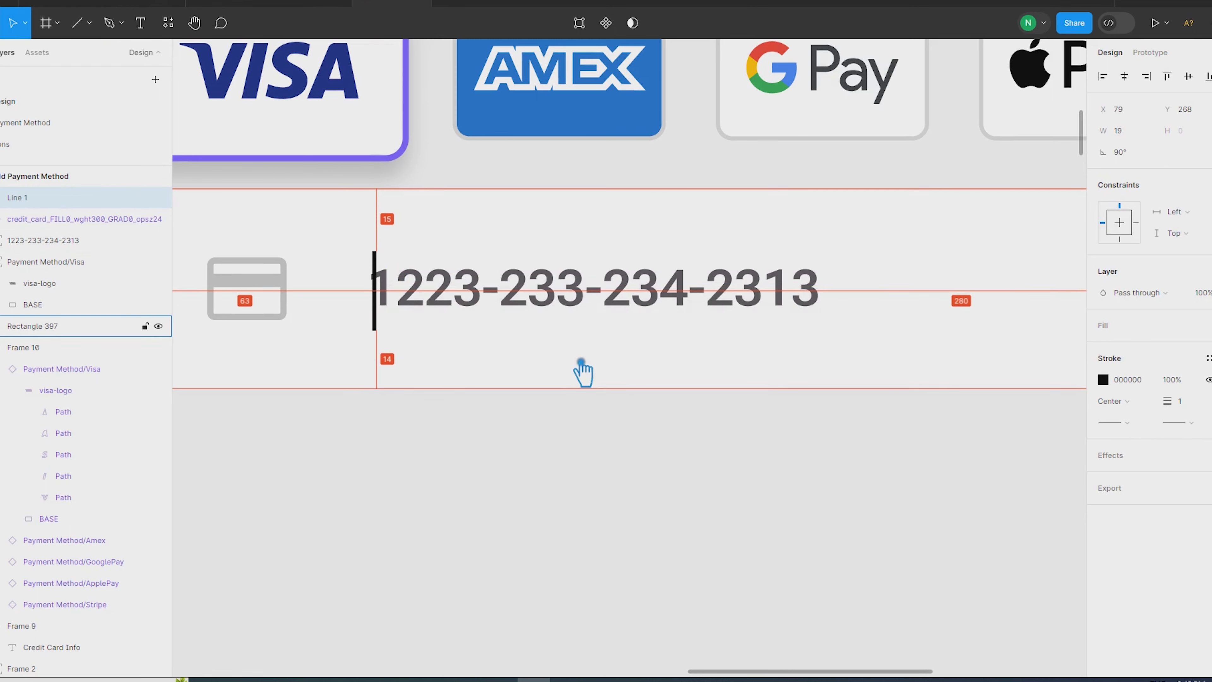
Shorten the vertical line to 18 px, centre it vertically in the card row and move it 1 px to the left.
scroll(363, 330, up, 3)
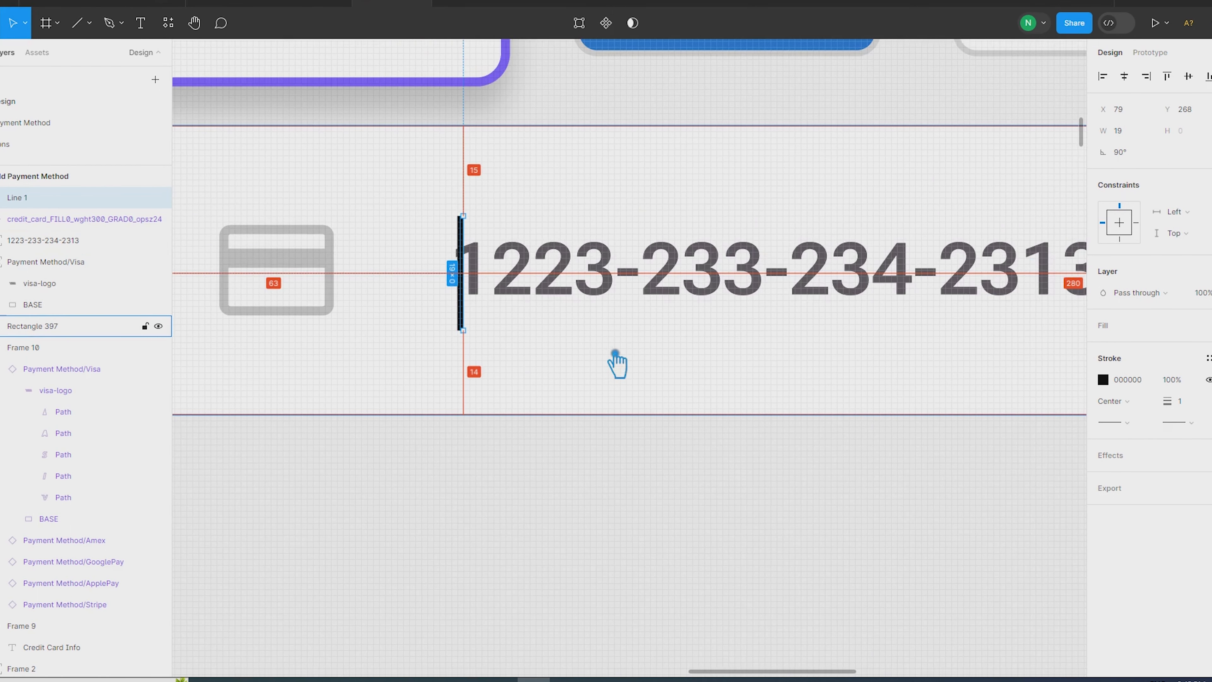
scroll(487, 347, up, 5)
scroll(437, 297, down, 6)
key(alt)
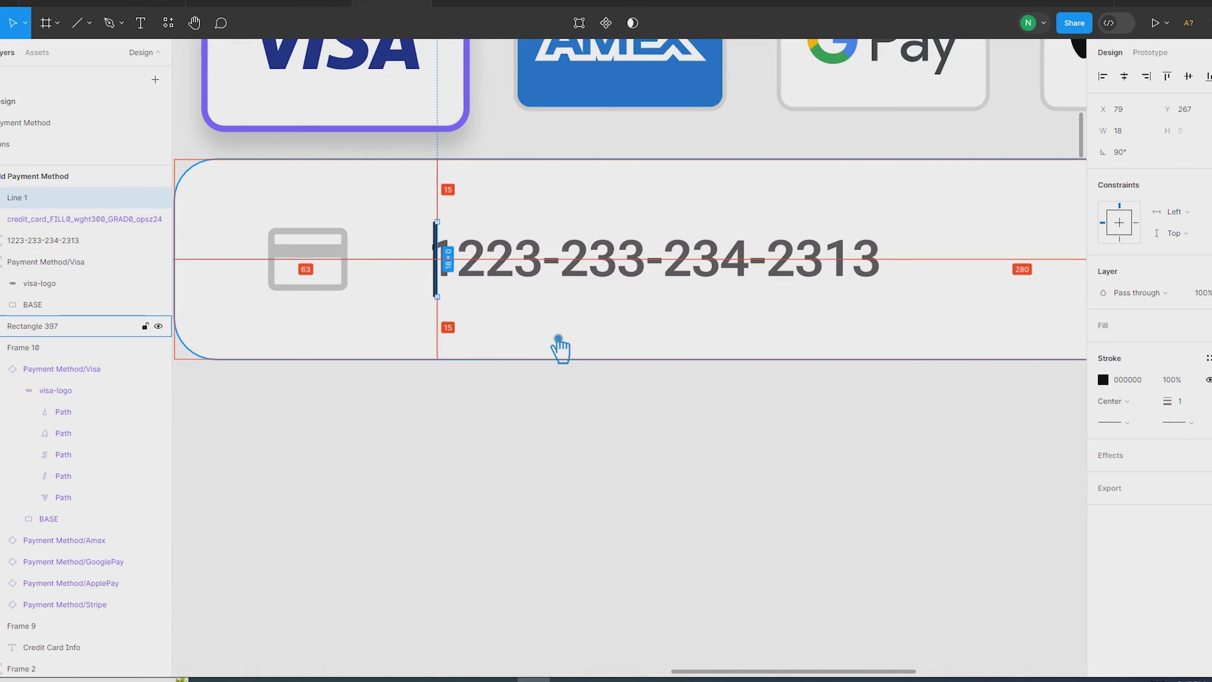
key(Left)
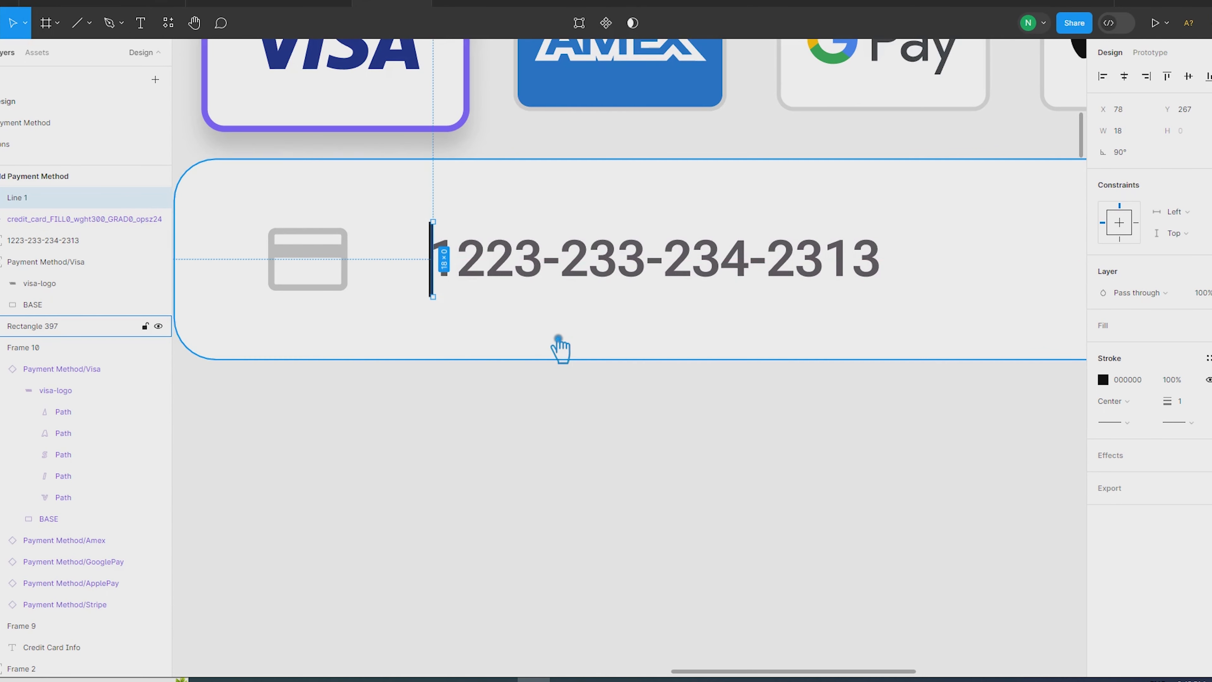
Try to paste the card number's 5A555B fill properties onto the vertical line.
click(611, 291)
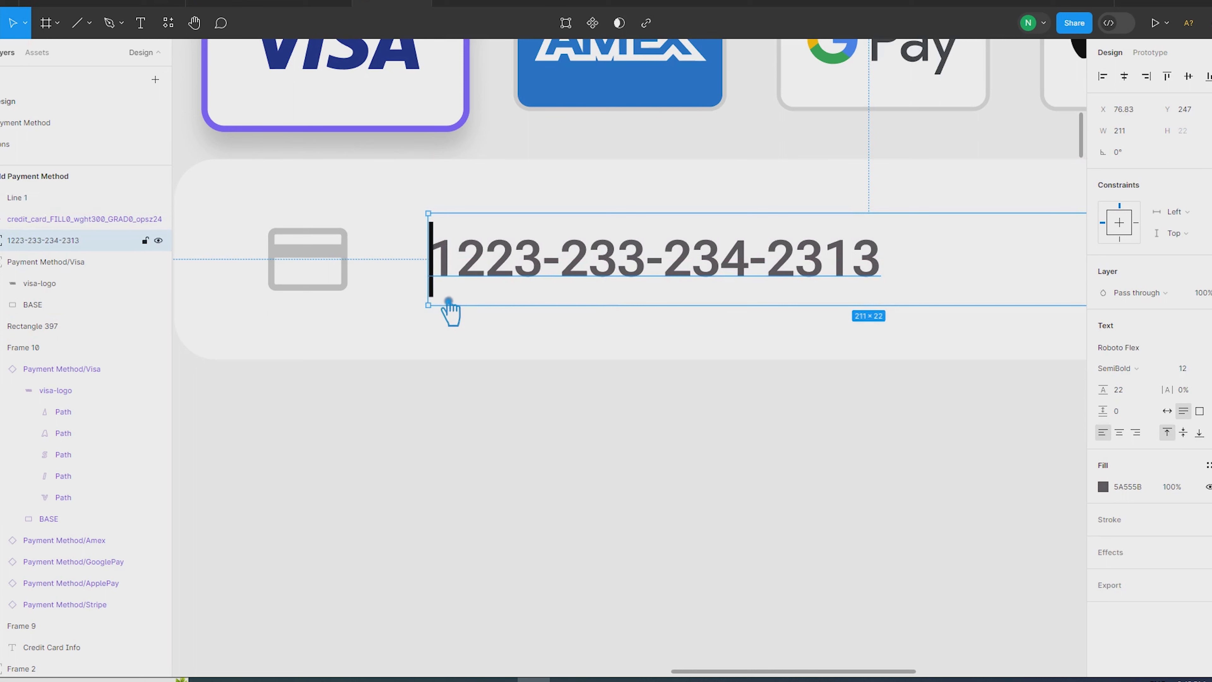
click(444, 297)
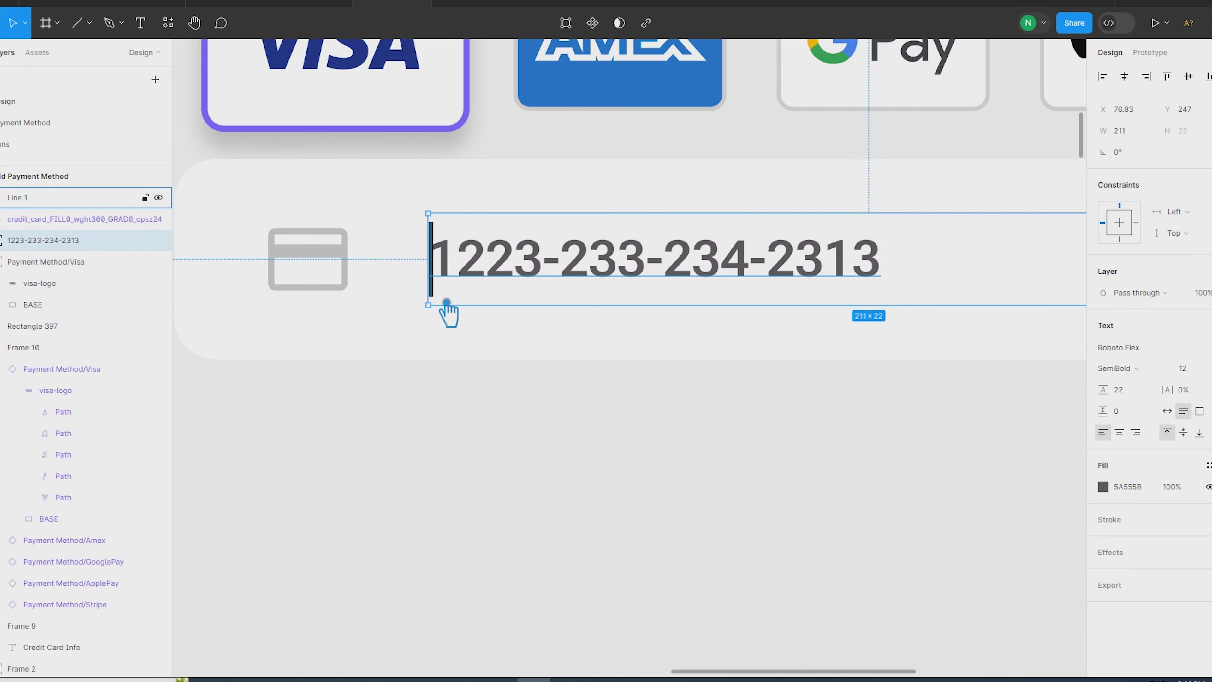
key(alt)
click(1138, 381)
key(ctrl+alt+v)
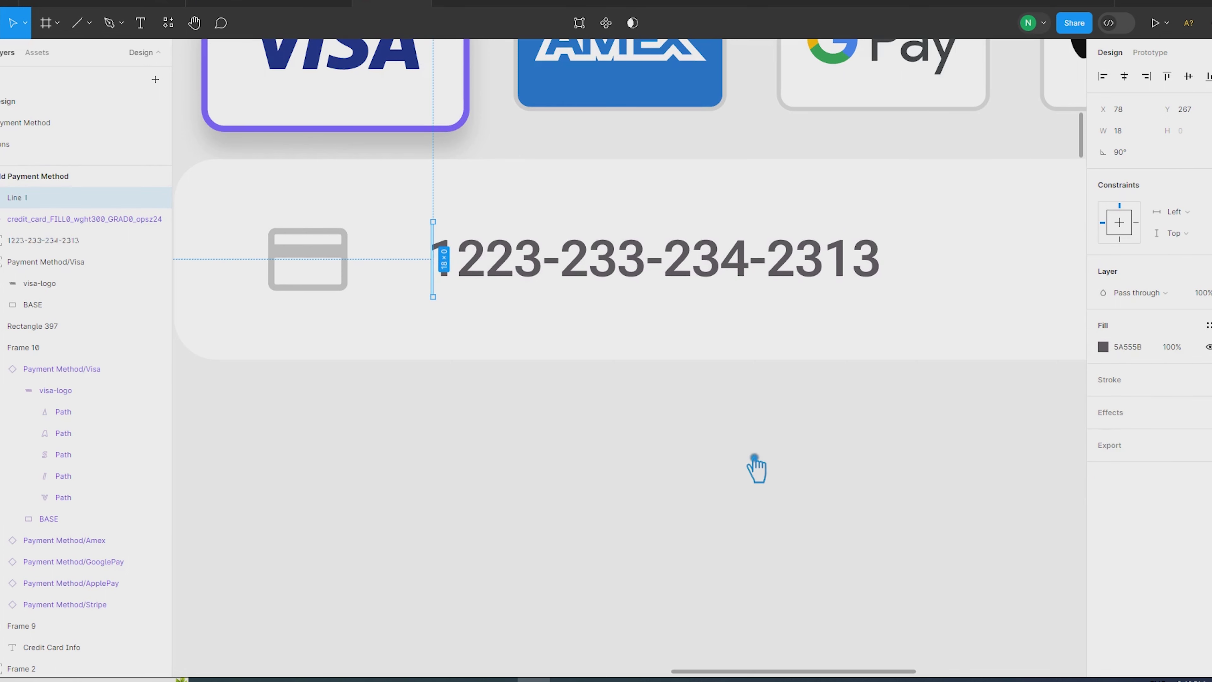
Set the credit card icon's colour to 5A555B, matching the card number text.
click(336, 268)
click(1154, 543)
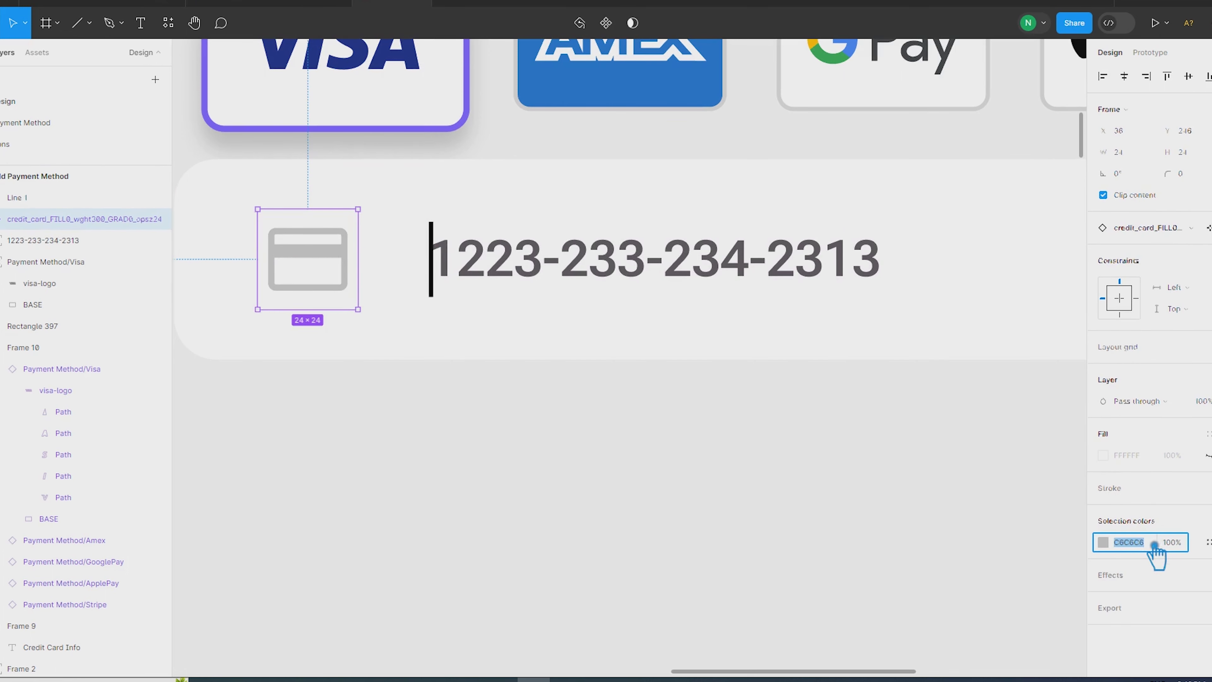
click(448, 284)
click(327, 263)
click(1155, 545)
text(5A555B)
key(Return)
Lighten the card number text's fill to the grey A4A2A5.
click(524, 266)
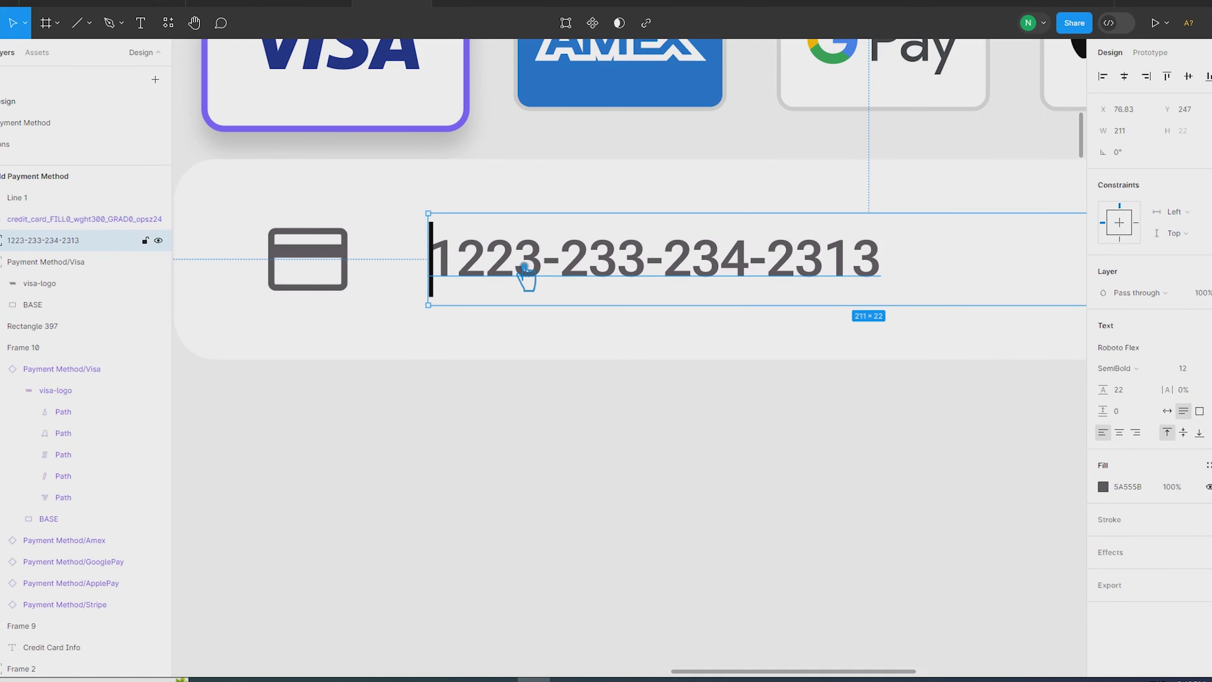
click(1124, 487)
click(1115, 488)
drag(953, 444, 941, 401)
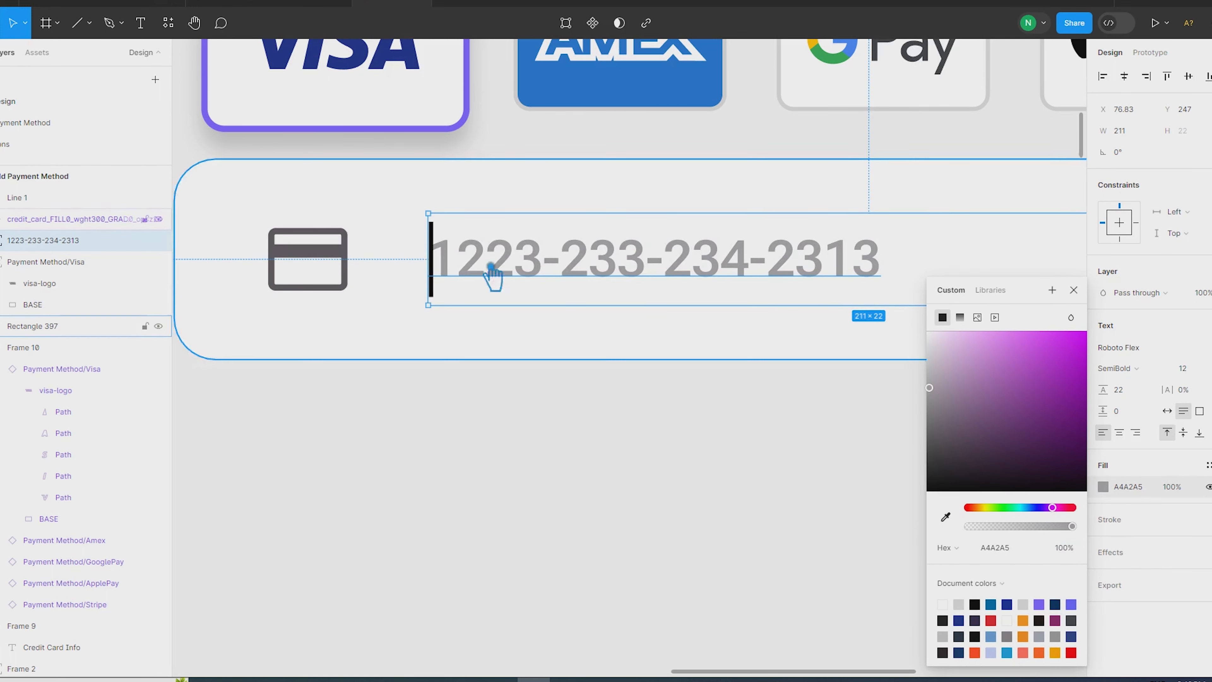
Copy the card number's A4A2A5 colour to the credit card icon.
click(1007, 549)
key(ctrl+c)
click(306, 296)
click(1143, 543)
key(ctrl+v)
key(Return)
click(673, 558)
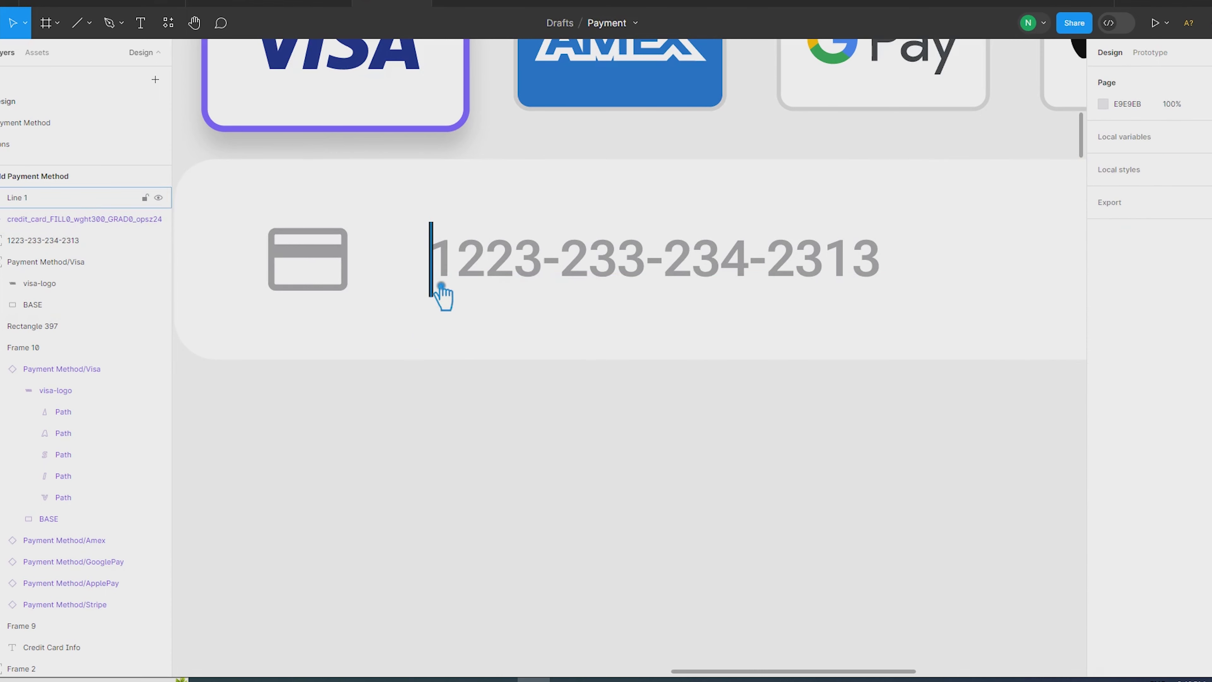
Set the stroke colour of the vertical cursor line in the card number field to the dark grey 626262.
click(432, 282)
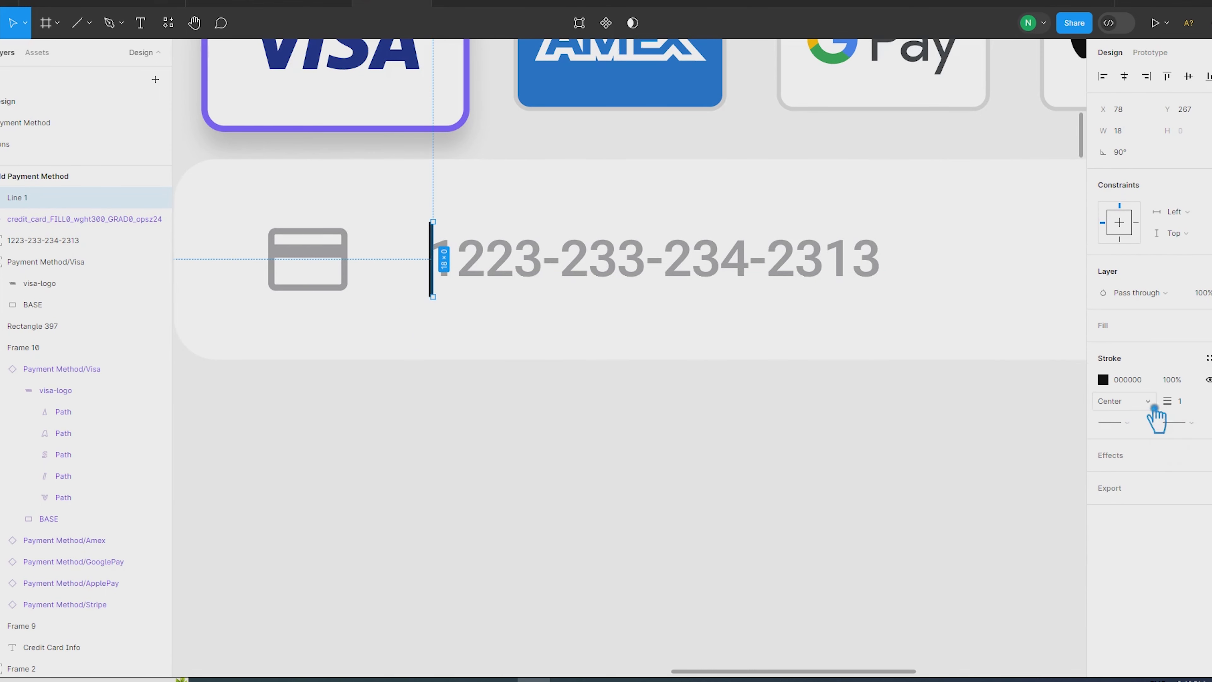
text(717171)
key(Return)
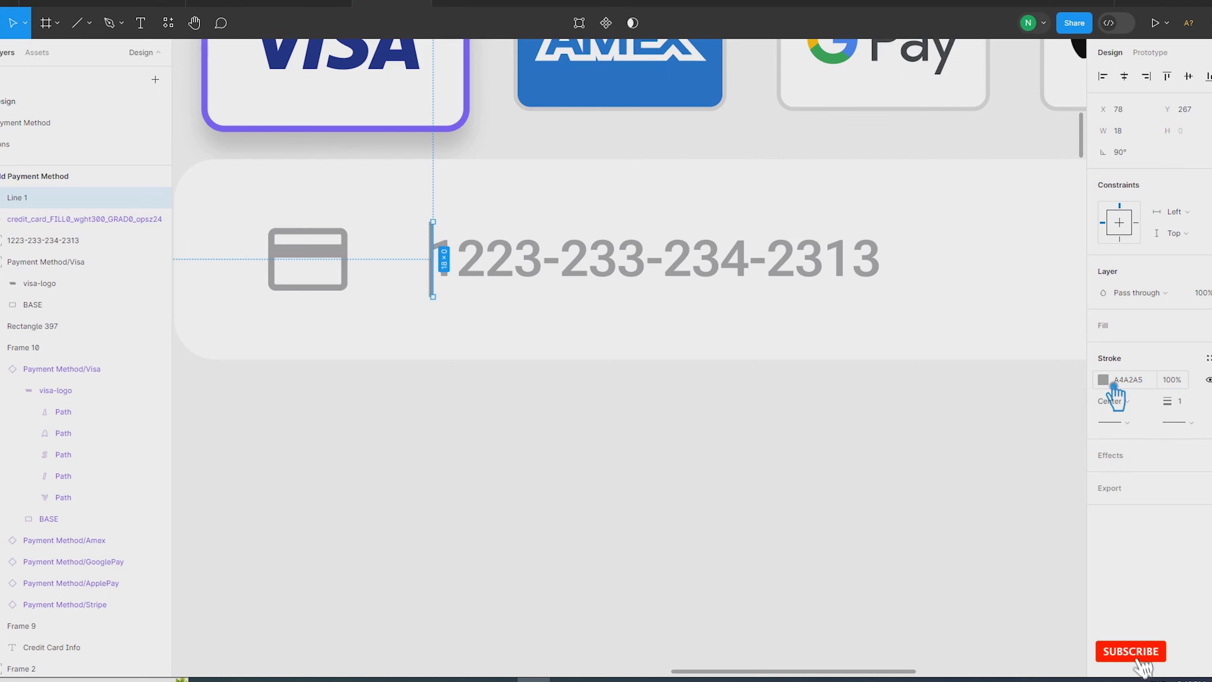
click(1103, 380)
drag(939, 432, 927, 429)
click(723, 475)
scroll(721, 476, down, 5)
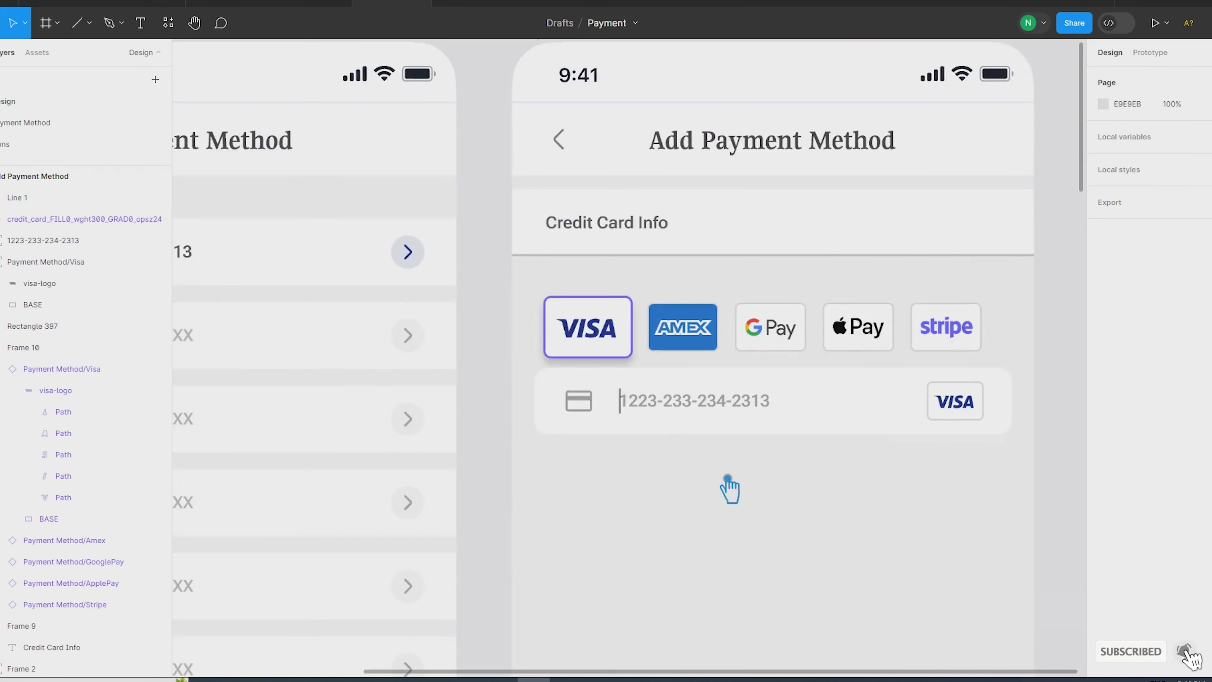
Wrap the cursor line and card number in an auto layout, and combine that with the card icon and Visa logo in another.
drag(966, 514, 928, 449)
scroll(929, 448, up, 3)
click(522, 271)
shift+click(596, 277)
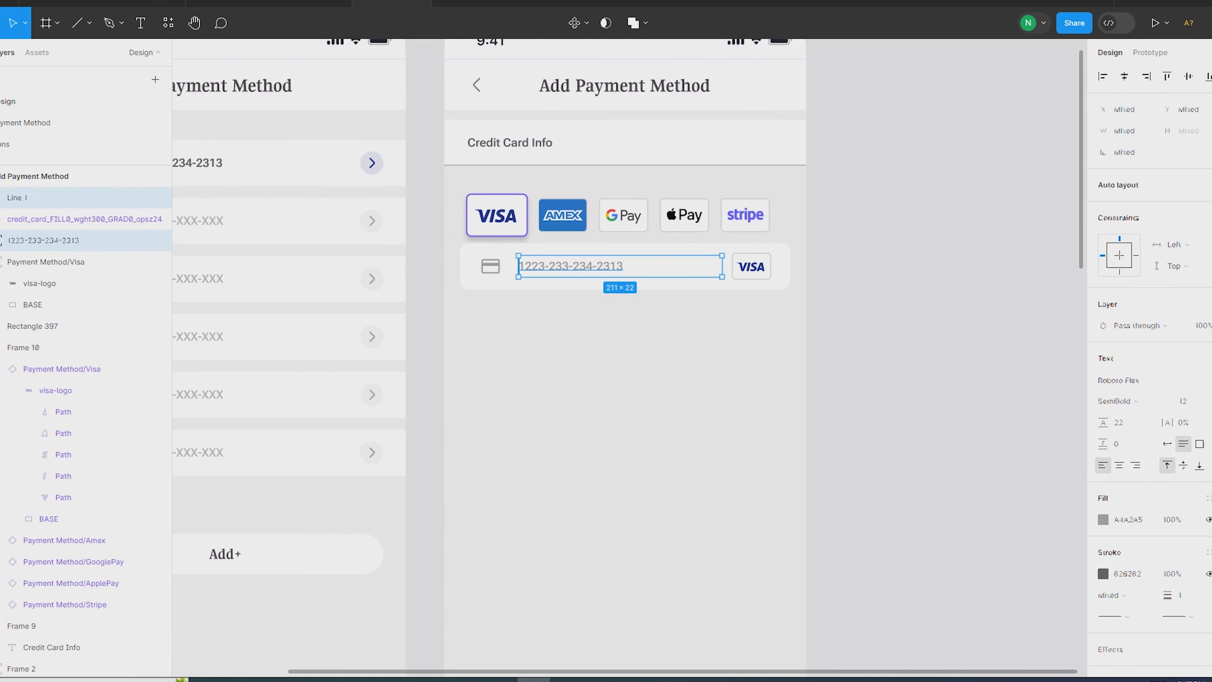
key(shift+a)
shift+click(751, 266)
shift+click(492, 270)
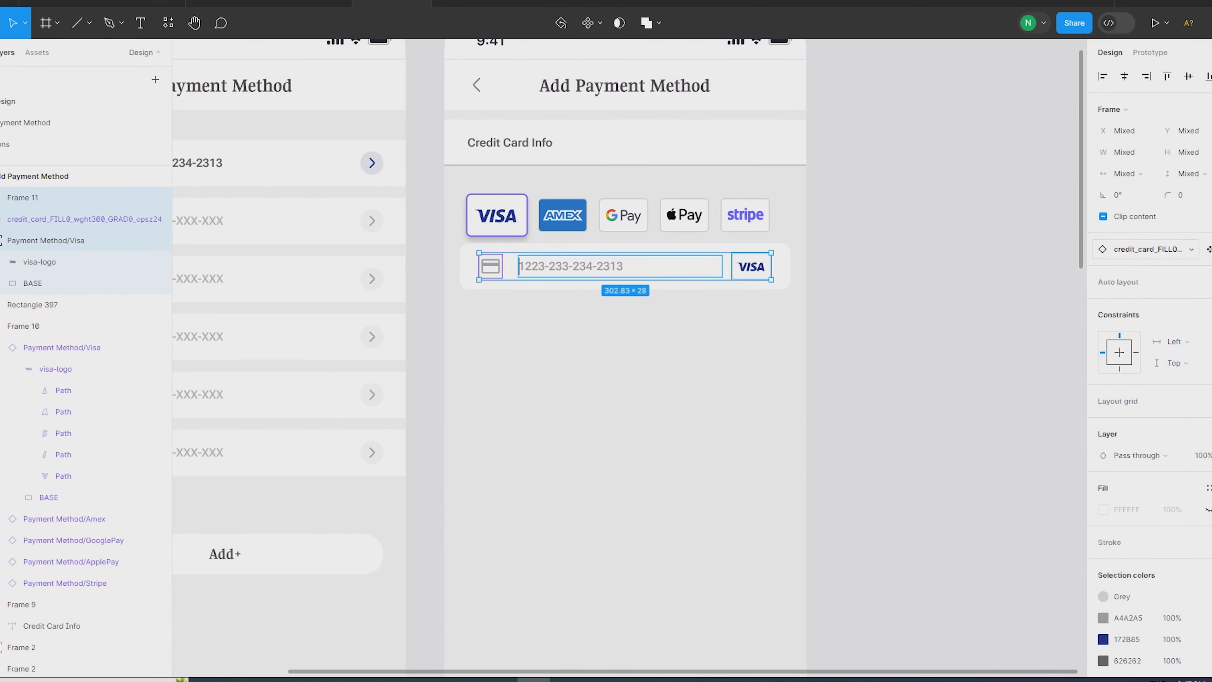
key(shift+a)
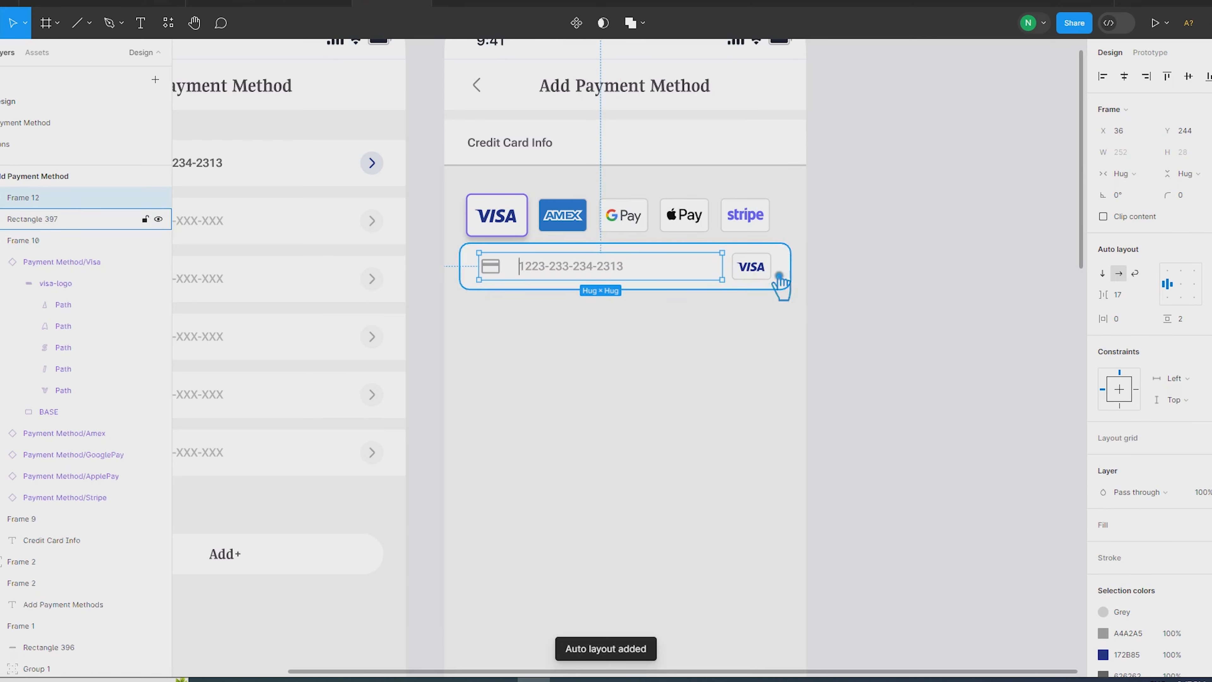
Combine the Visa logo, card icon and card number with the white rounded background into one auto layout field.
click(749, 266)
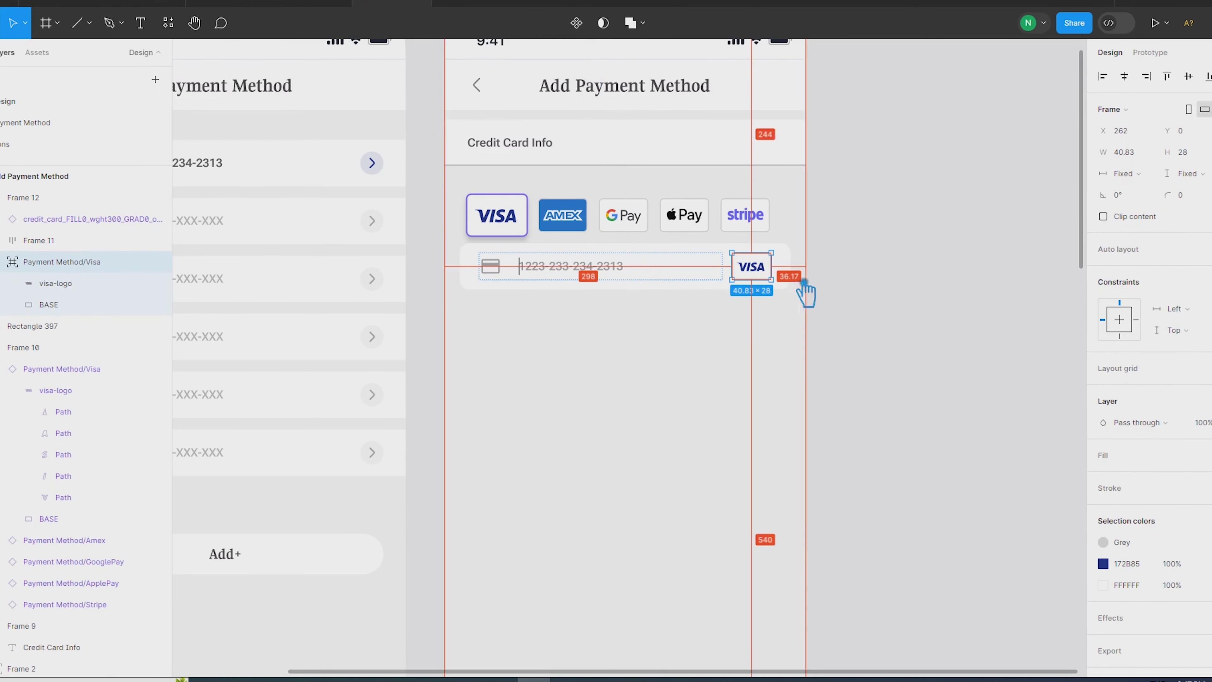
shift+click(783, 283)
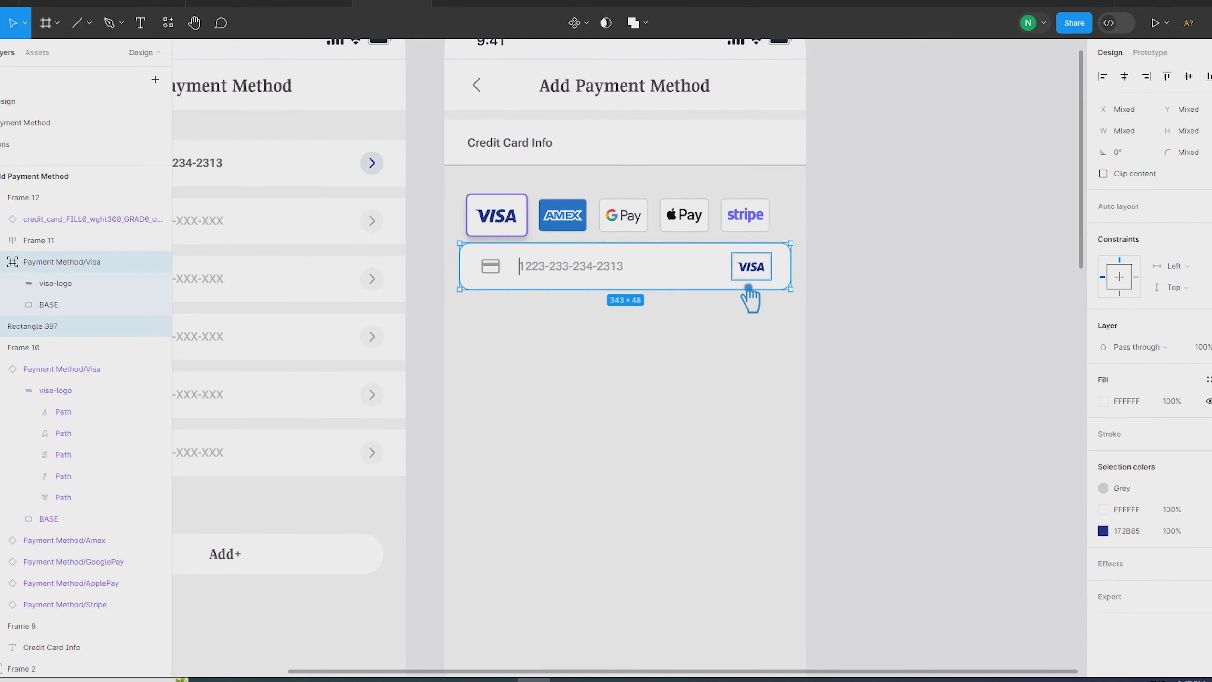
shift+click(572, 267)
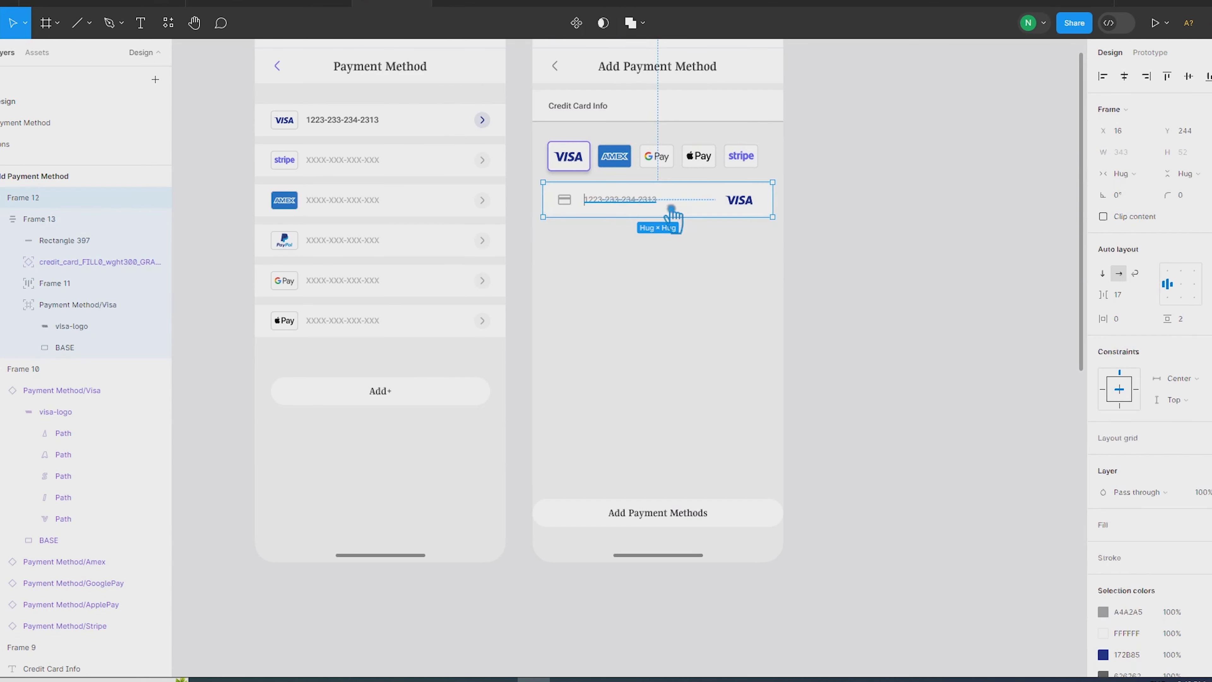
Duplicate the card number field four times, stacking the copies evenly below the original.
key(ctrl+d)
drag(669, 208, 683, 262)
key(ctrl+d)
key(ctrl+d)
key(ctrl+d)
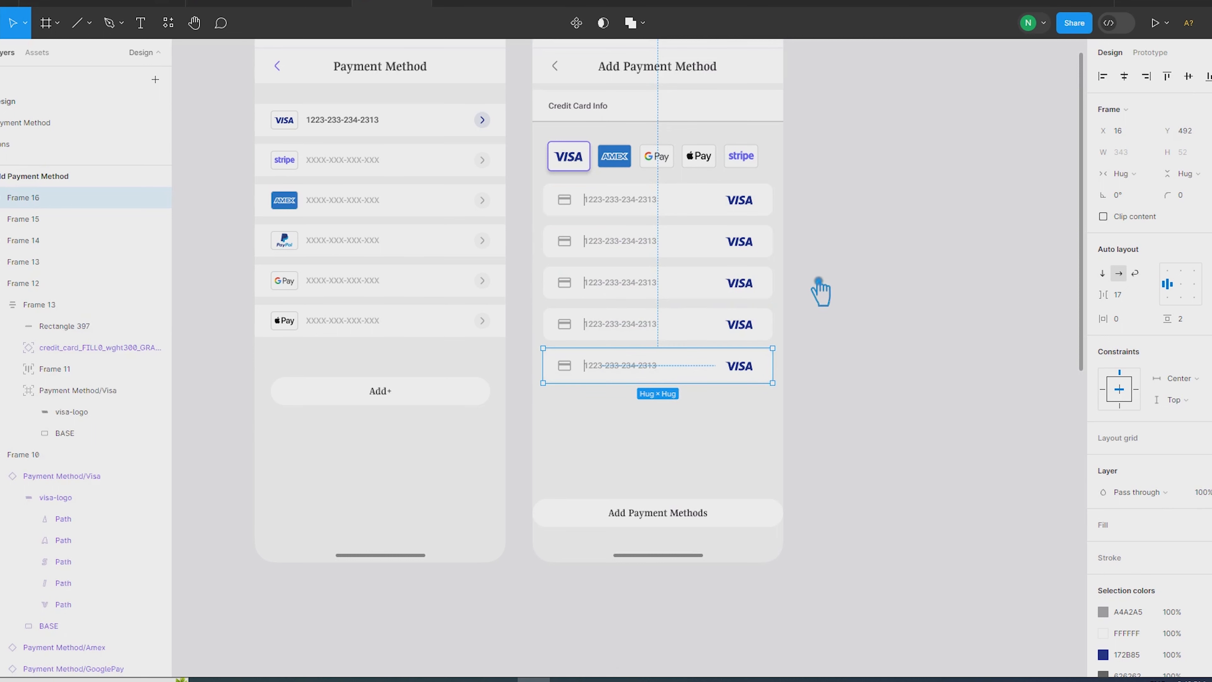
Copy the purple 7B61FF from the Payment Method header to the labels of the Add+ and Add Payment Methods buttons.
click(735, 513)
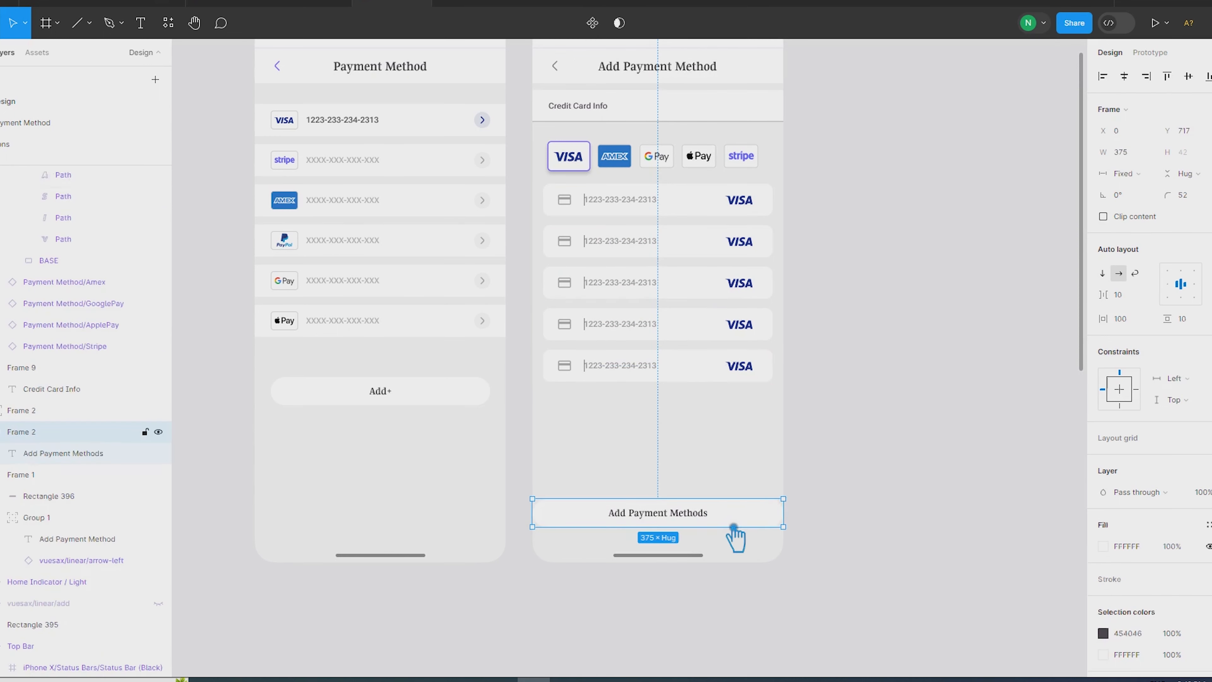
click(292, 67)
click(1151, 639)
key(ctrl+c)
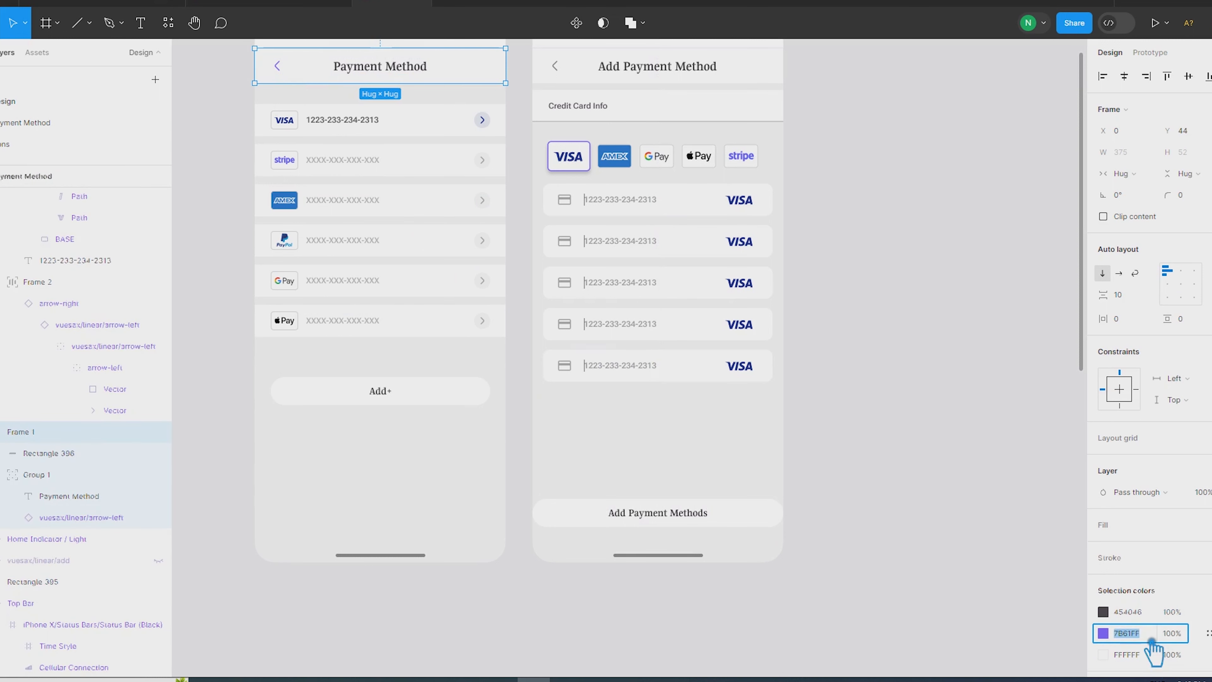
click(388, 401)
click(1143, 637)
key(Return)
click(673, 521)
click(1148, 636)
key(ctrl+v)
key(Return)
click(978, 461)
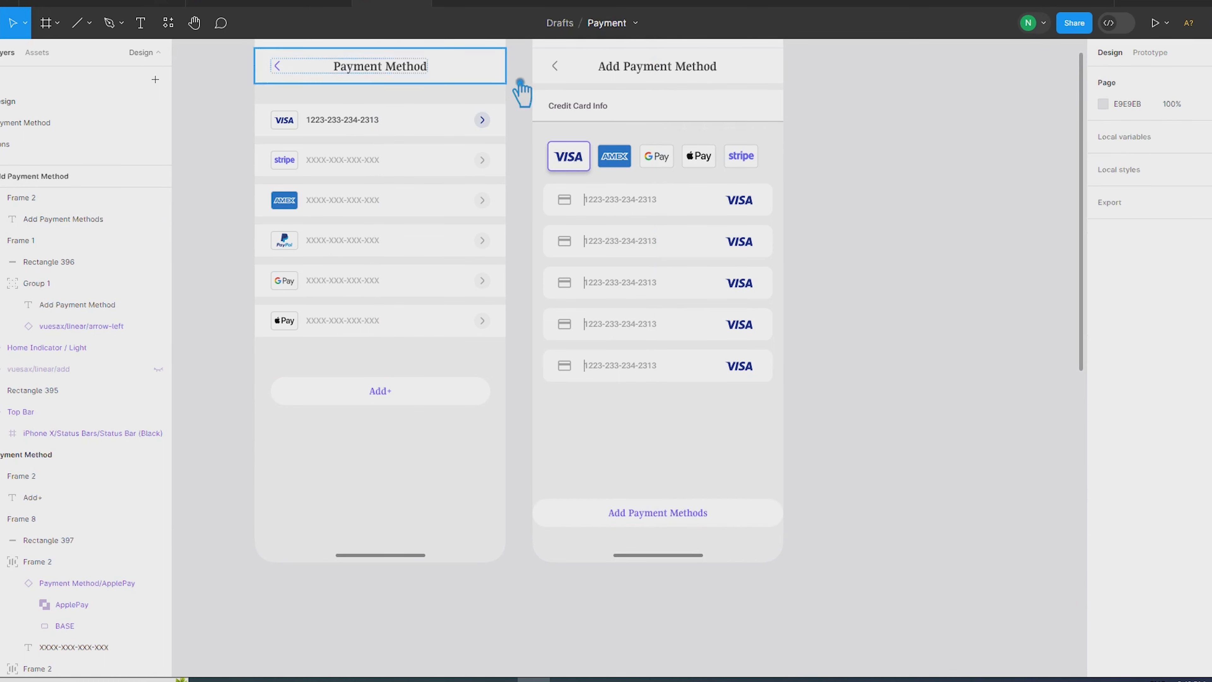
Narrow the Add Payment Methods button from both sides so it lines up with the input fields' width.
scroll(478, 128, up, 2)
scroll(854, 382, down, 3)
click(695, 442)
click(878, 394)
click(700, 437)
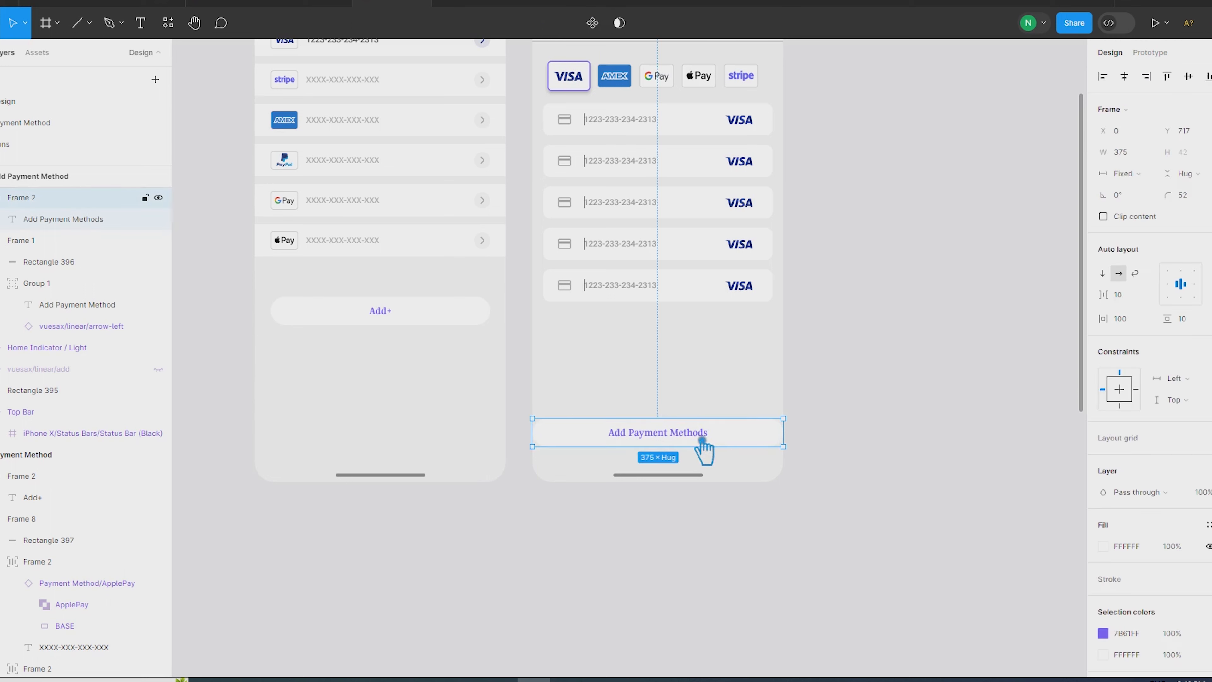
double_click(699, 437)
click(766, 437)
drag(796, 438, 785, 438)
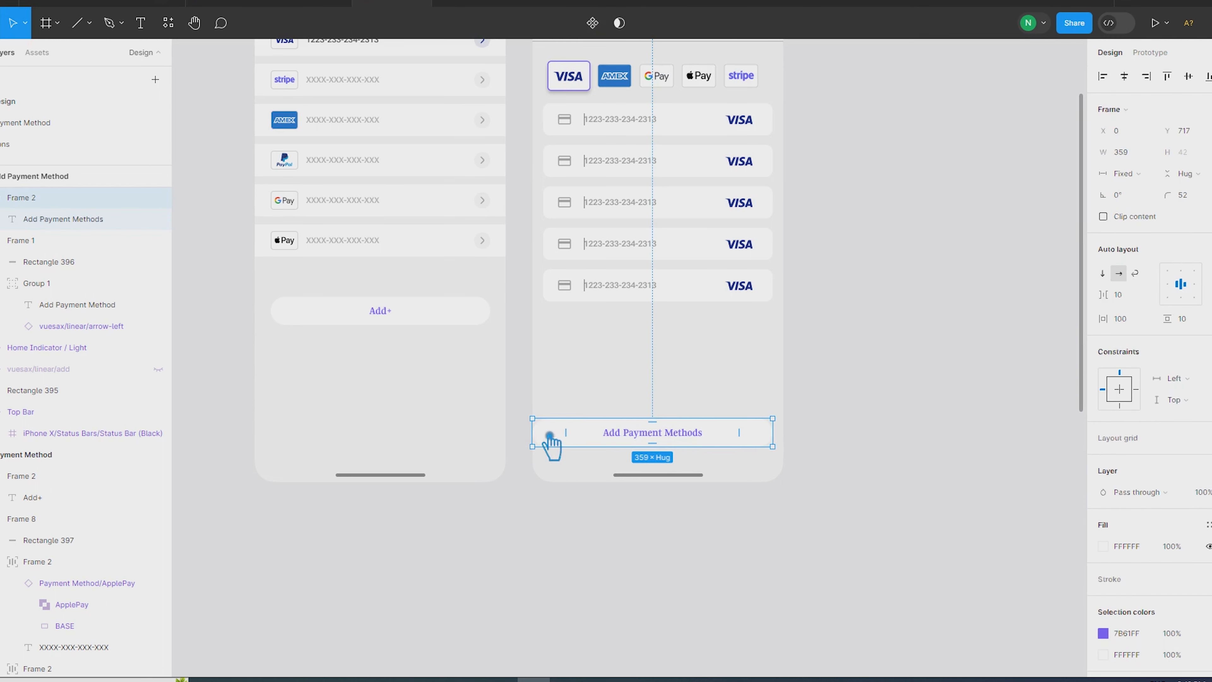
drag(550, 435, 560, 436)
Reduce the corner radius of the Add Payment Methods and Add+ buttons to match the input fields' radius of 10.
click(713, 300)
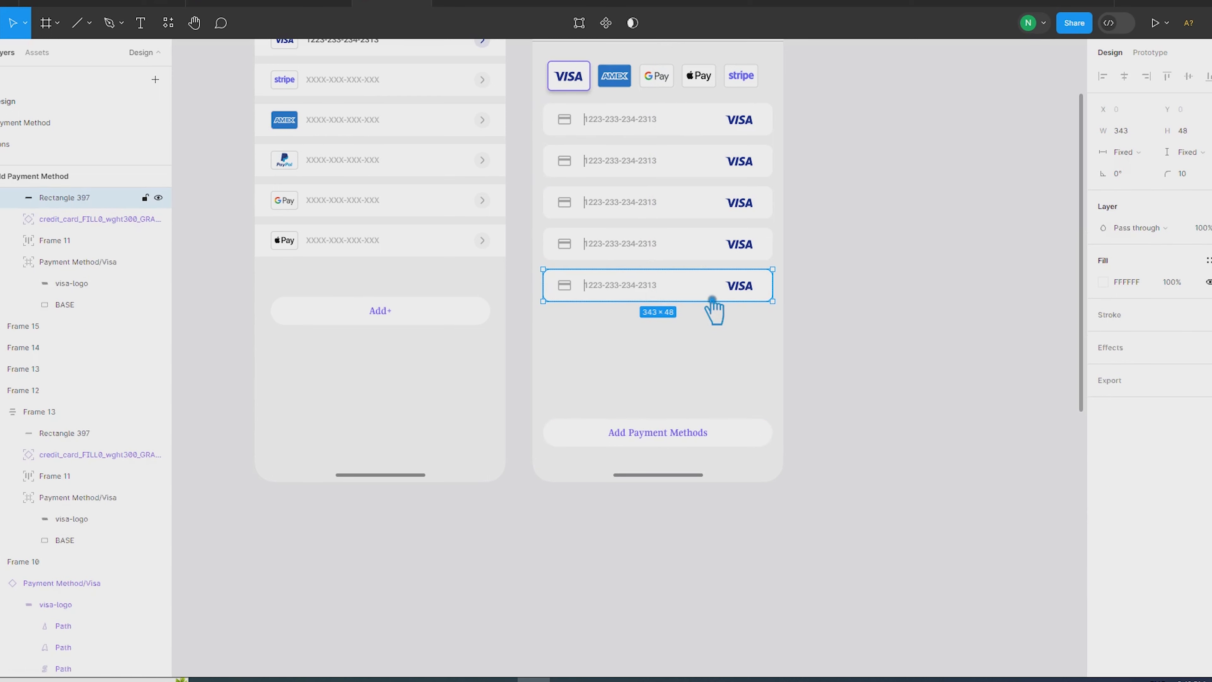
click(757, 443)
click(452, 316)
click(945, 362)
scroll(934, 380, up, 3)
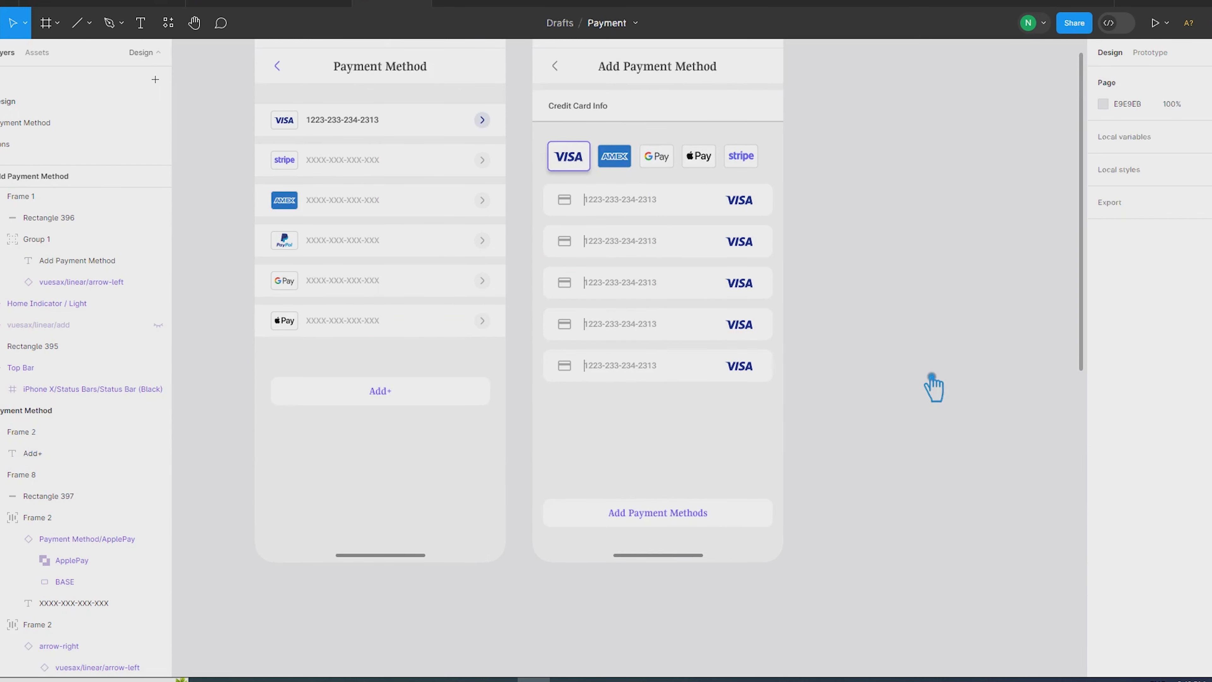
scroll(933, 386, up, 6)
scroll(933, 387, down, 3)
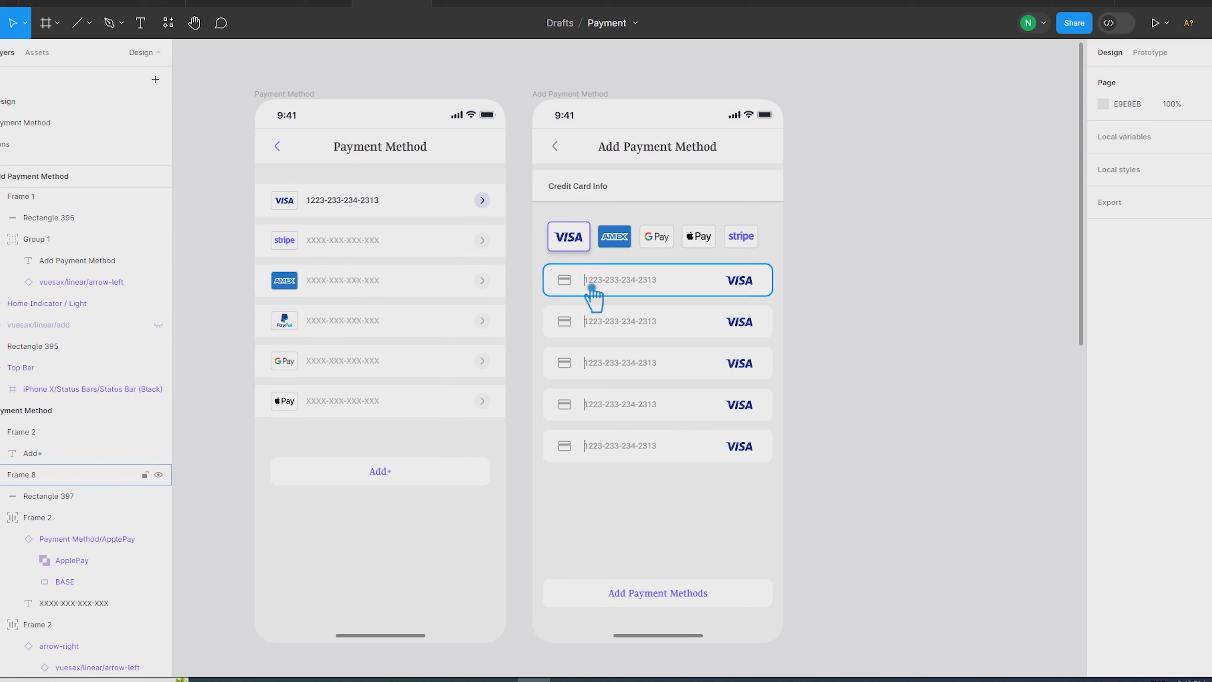
Delete the vertical cursor lines from the four duplicated fields, keeping the one in the first field.
click(588, 282)
click(887, 301)
ctrl+click(587, 324)
key(Delete)
click(593, 366)
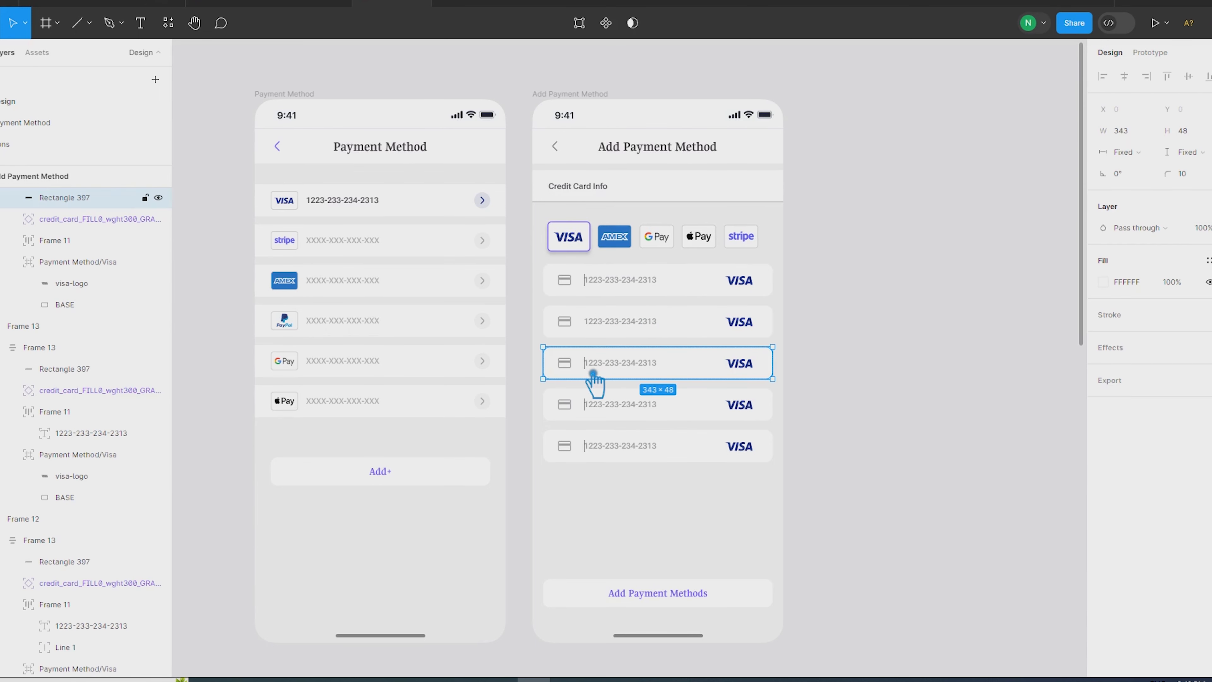
ctrl+click(593, 366)
ctrl+shift+click(588, 407)
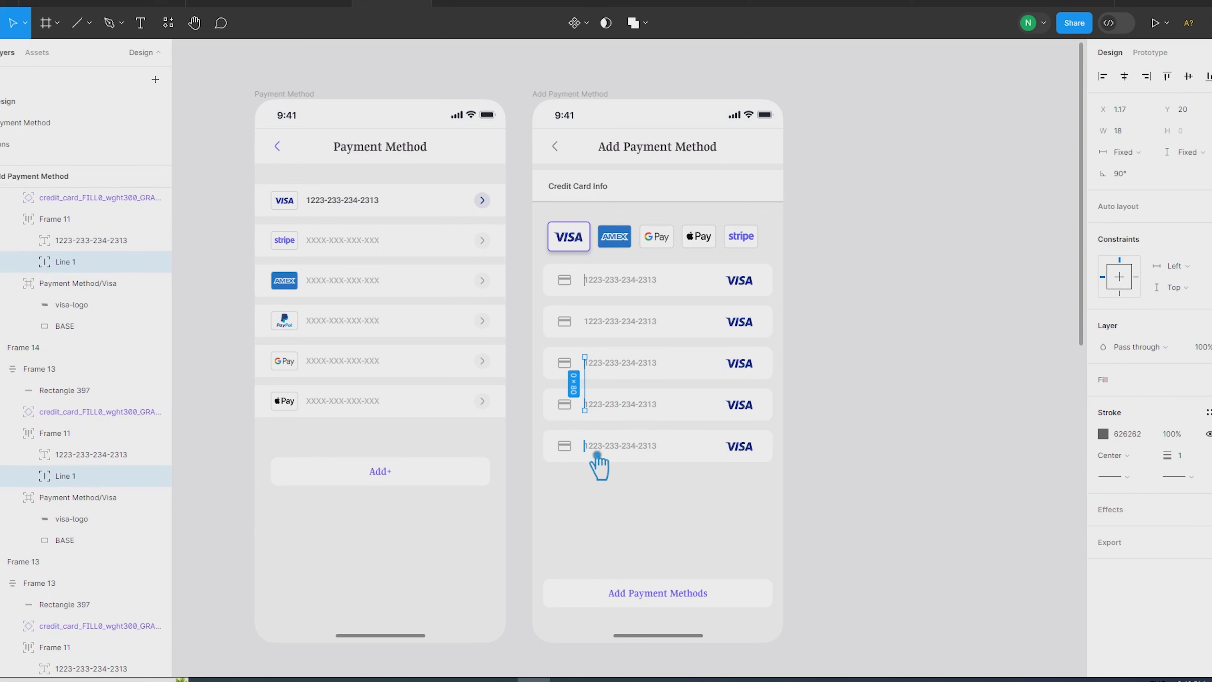
ctrl+shift+click(589, 448)
key(Delete)
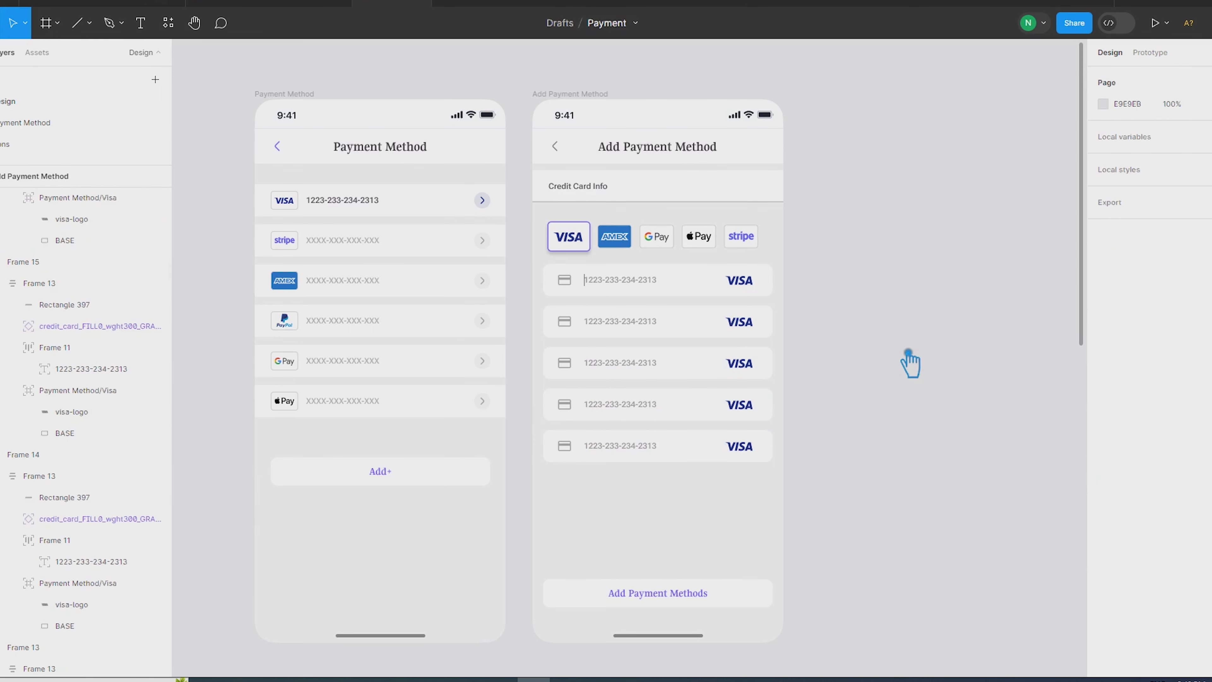
Delete the Visa logos from the four duplicated fields.
ctrl+click(755, 454)
ctrl+shift+click(756, 407)
ctrl+shift+click(750, 366)
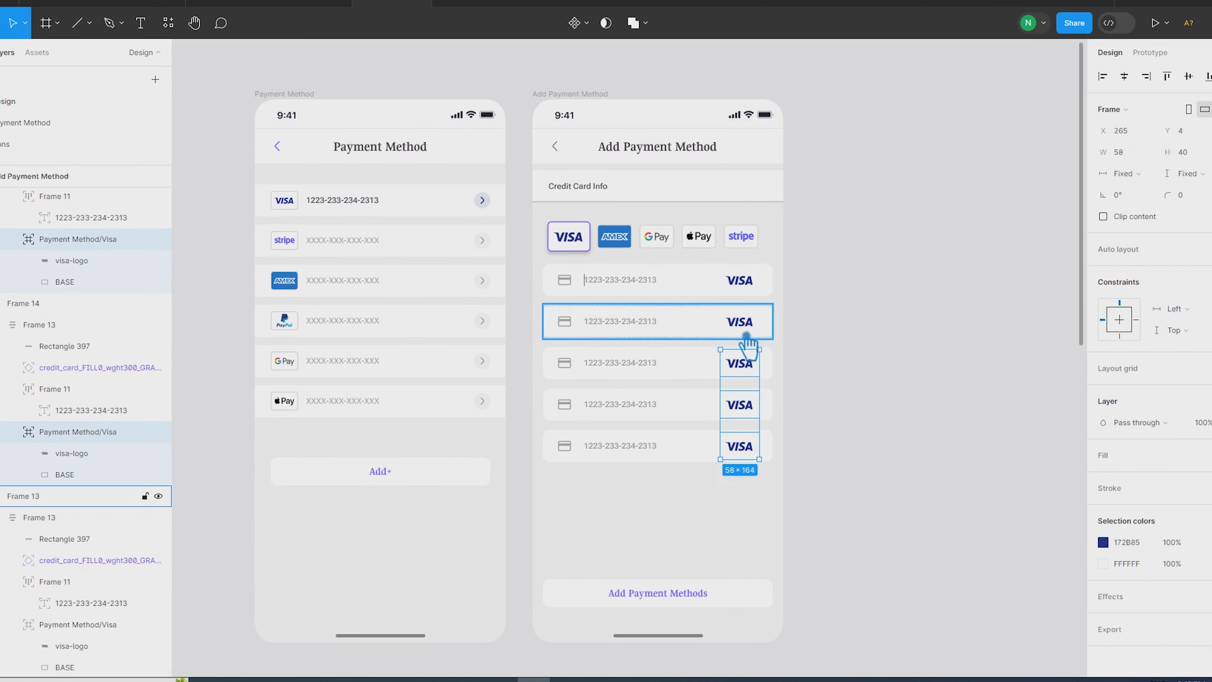
ctrl+shift+click(747, 325)
key(Delete)
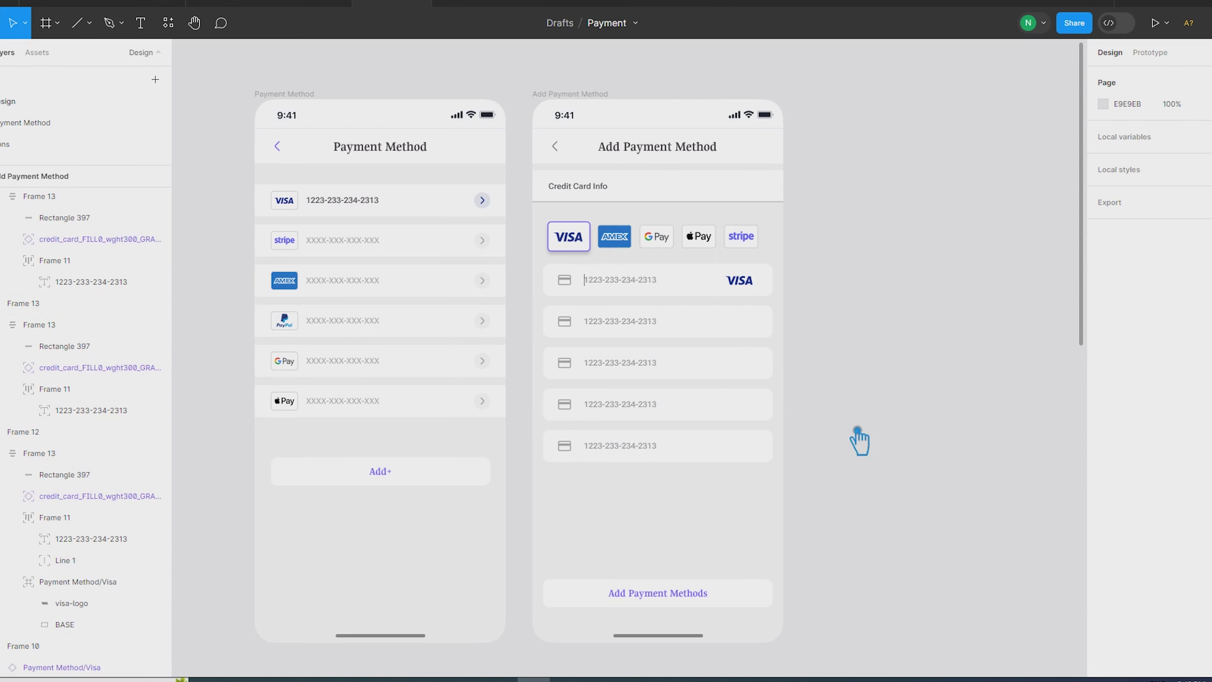
Delete the credit card icons from the four duplicated fields.
ctrl+click(570, 448)
ctrl+shift+click(577, 406)
ctrl+shift+click(577, 364)
ctrl+shift+click(576, 321)
key(Delete)
Move the texts of the four duplicated fields left to X -31, into the space of the removed icons.
ctrl+click(637, 447)
ctrl+shift+click(629, 405)
ctrl+shift+click(627, 363)
ctrl+shift+click(626, 330)
key(alt)
key(Left)
key(shift+Left)
key(shift+Left)
key(shift+Left)
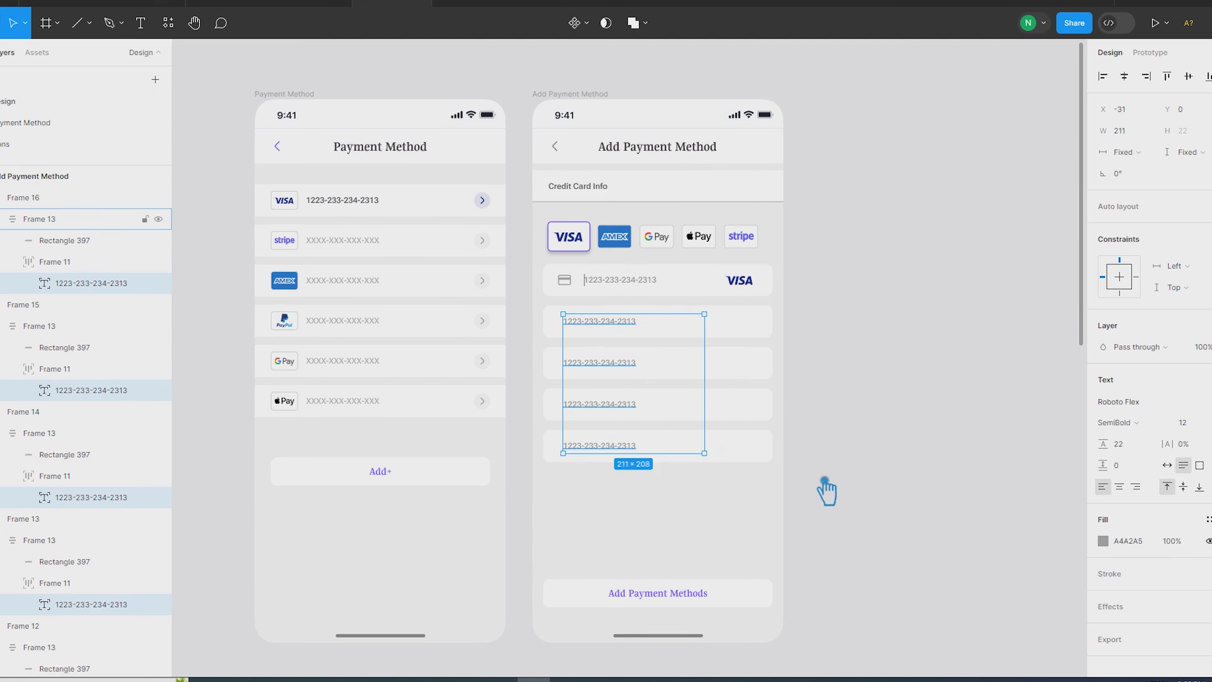
click(825, 492)
Change the second field's text to "Cardholder Name" and the third field's text to "Expire Date (dd/mm/yyyy)".
double_click(598, 322)
text(Cardholder Name)
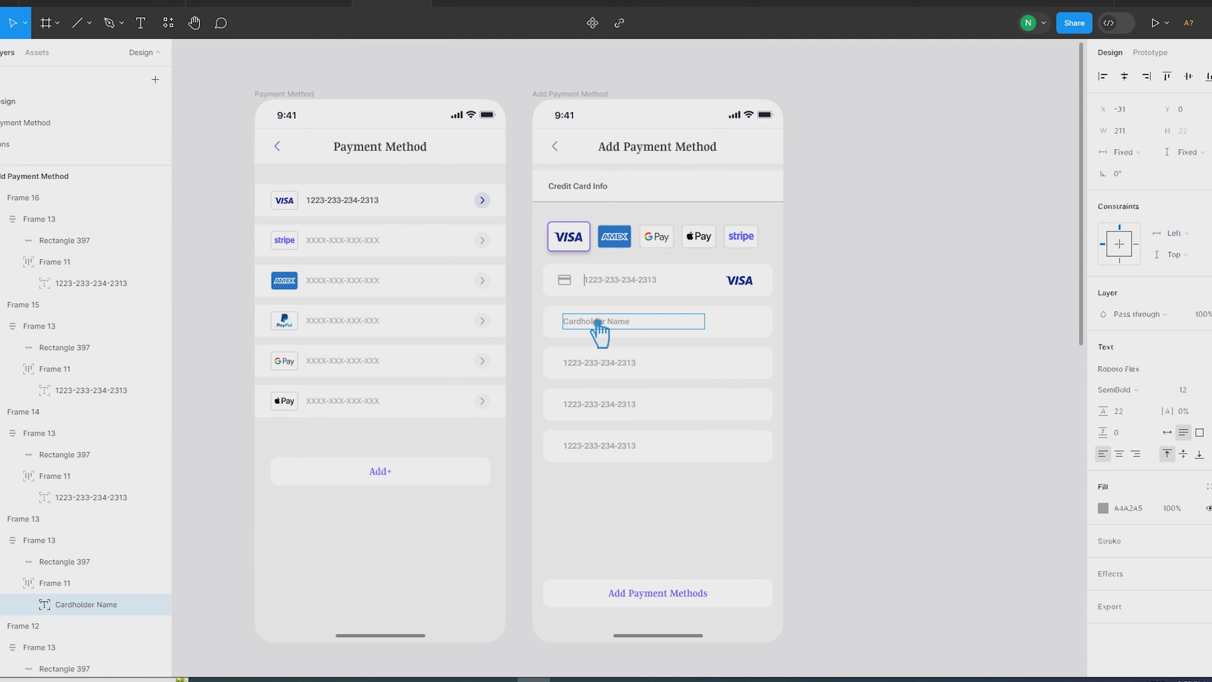
click(631, 366)
double_click(633, 371)
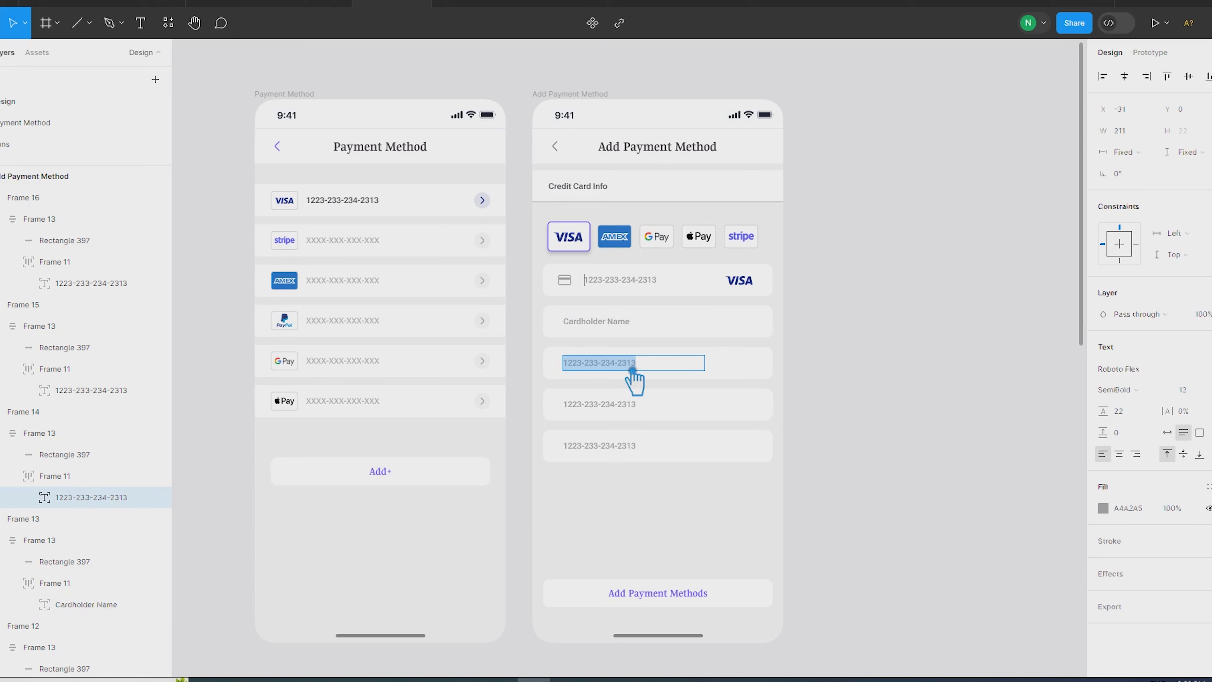
text(Expire Date (dd/mm/yyyy)
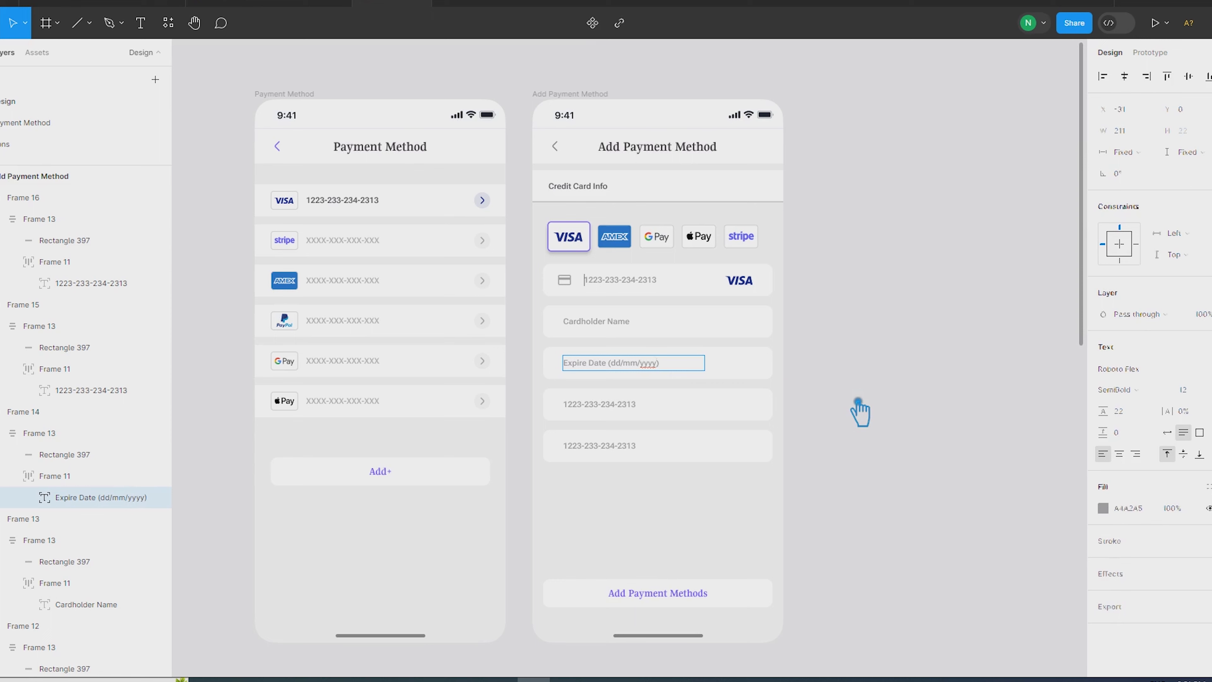
click(860, 412)
Place a copy of the credit card icon on the empty canvas beside the Add Payment Method screen.
click(673, 370)
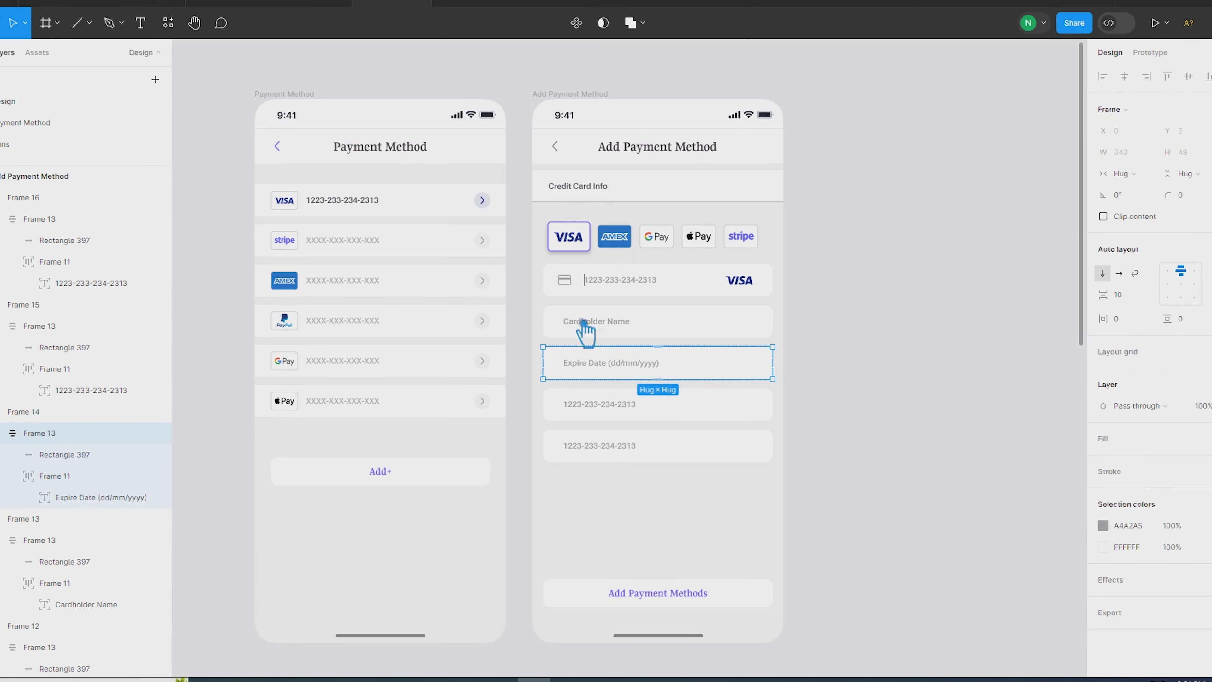
drag(564, 281, 763, 368)
key(ctrl+z)
click(894, 401)
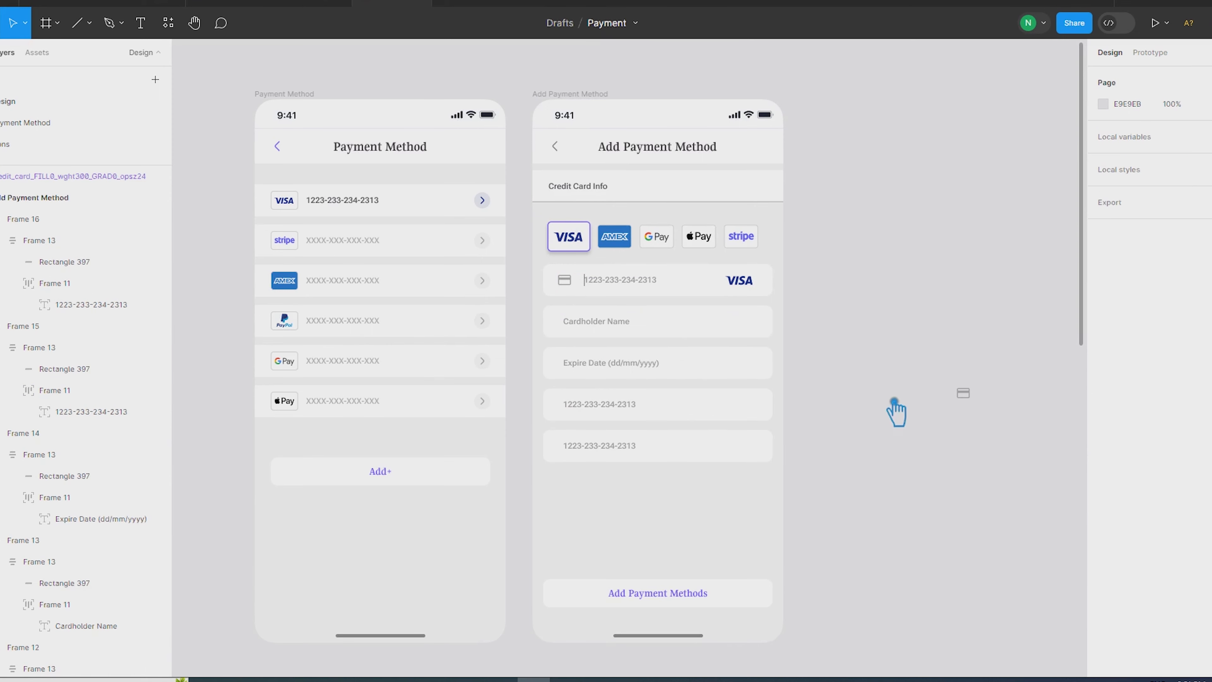
Ungroup the nested frames of the Expire Date field until its text and background rectangle are separate layers.
right_click(706, 367)
click(744, 425)
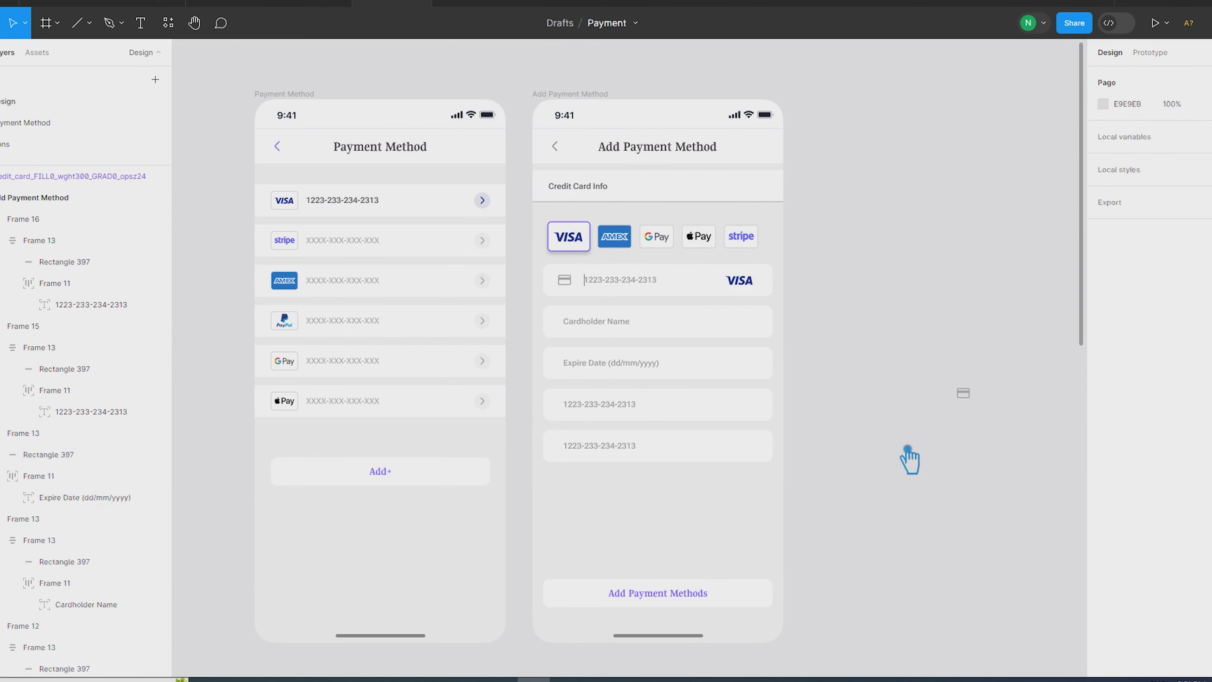
click(766, 376)
click(850, 379)
right_click(717, 369)
click(743, 431)
click(812, 414)
click(631, 371)
right_click(612, 369)
click(638, 431)
click(844, 441)
Place the copied icon at the right end of the Expire Date field at X 305, Y 383, and swap it for the calendar_month icon.
drag(964, 393, 765, 371)
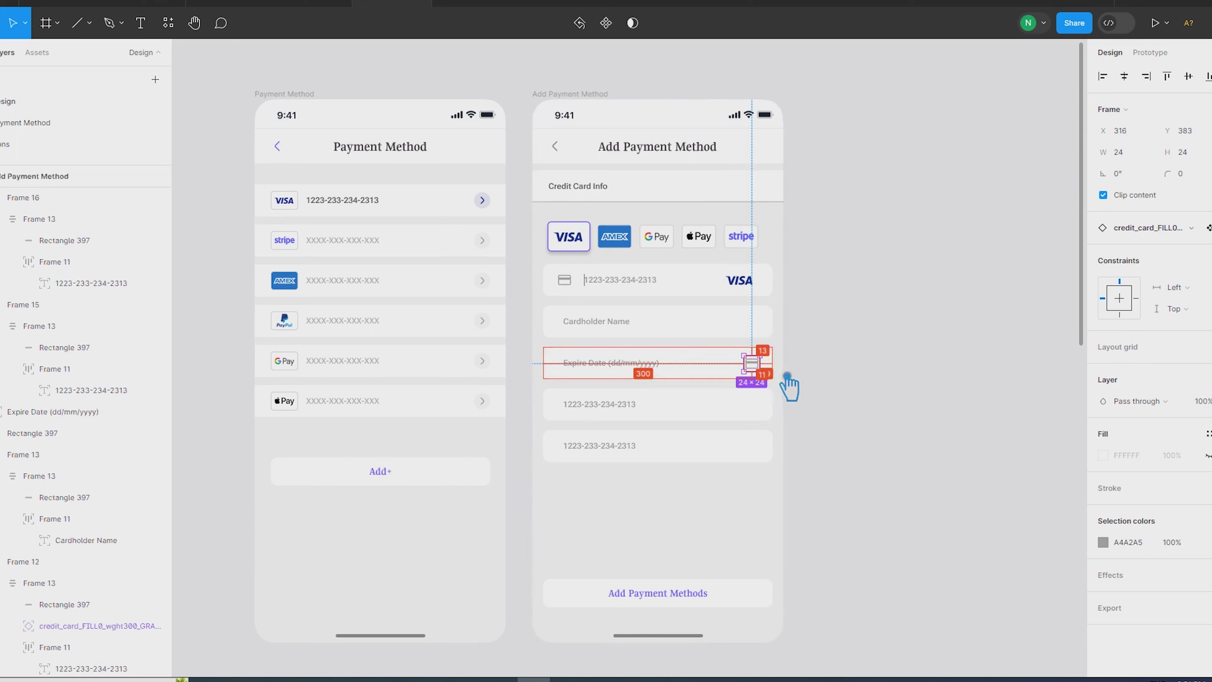
scroll(723, 367, up, 3)
key(shift+Left)
key(Left)
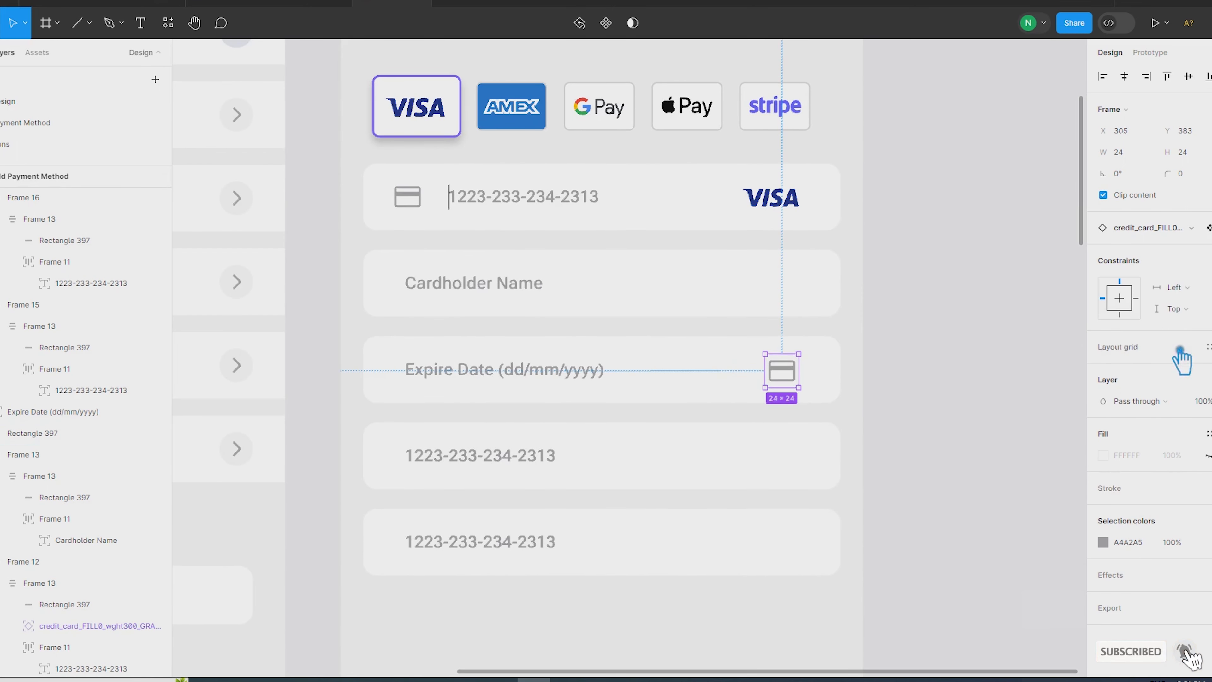
click(1169, 229)
click(1168, 413)
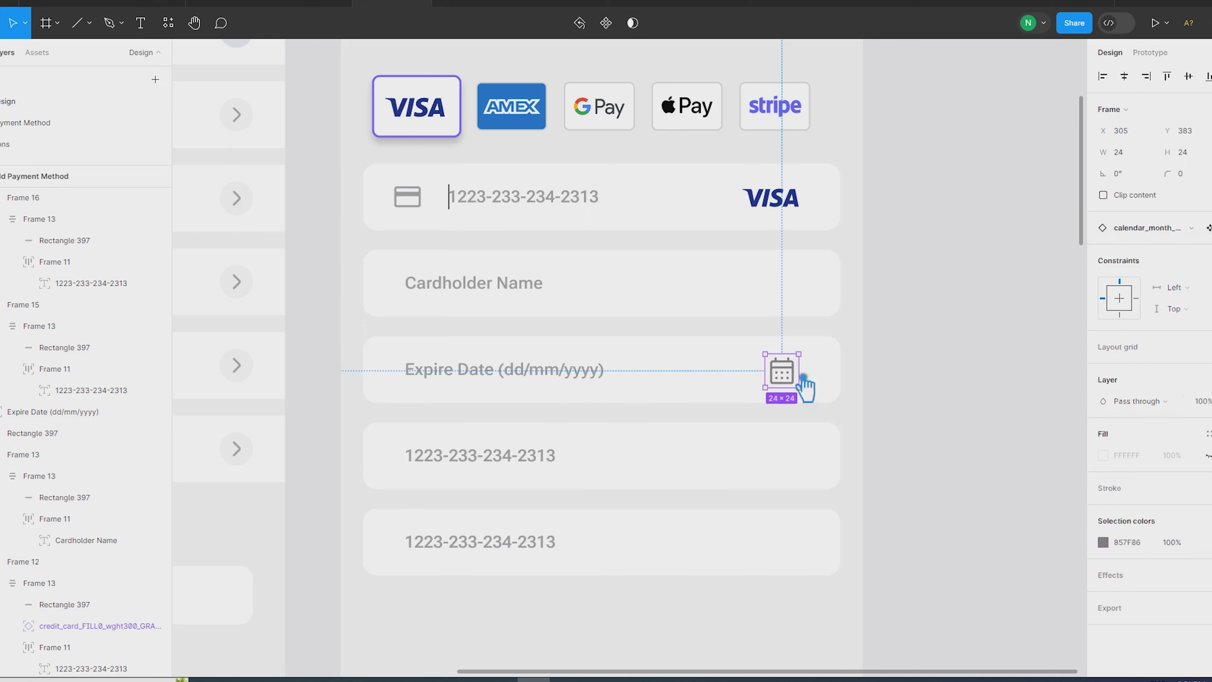
Set the first field's credit card icon colour to 857F86, matching the calendar icon.
click(425, 196)
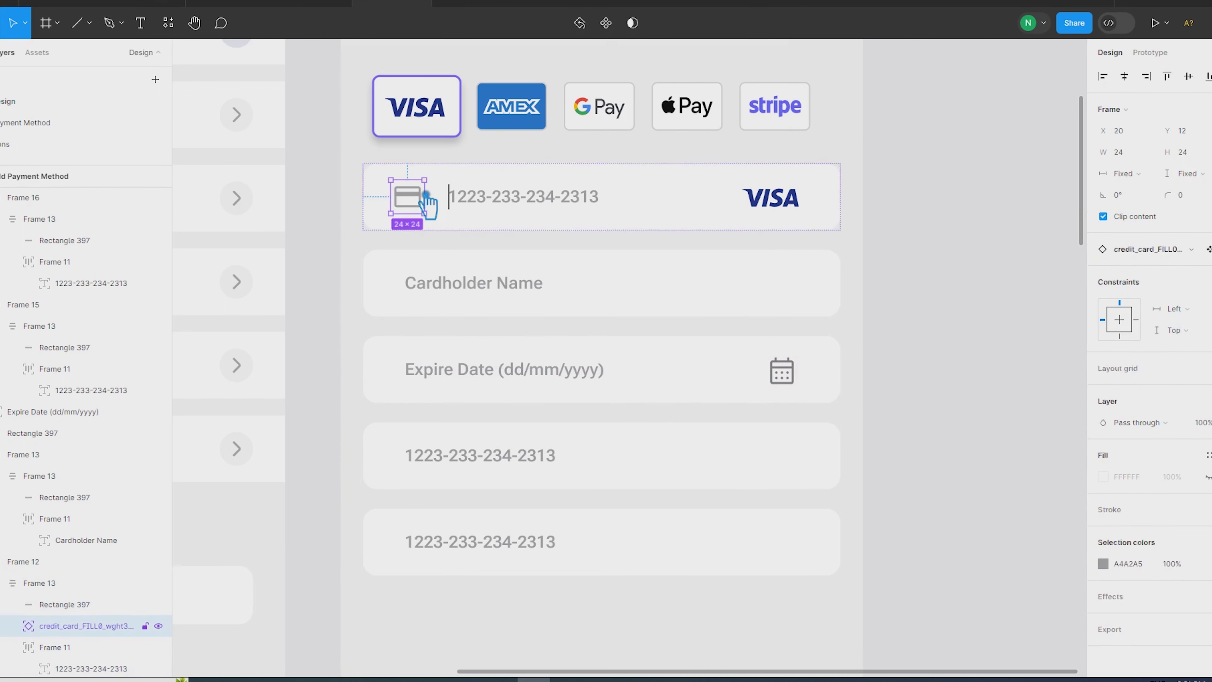
click(1154, 564)
text(857F86)
key(Return)
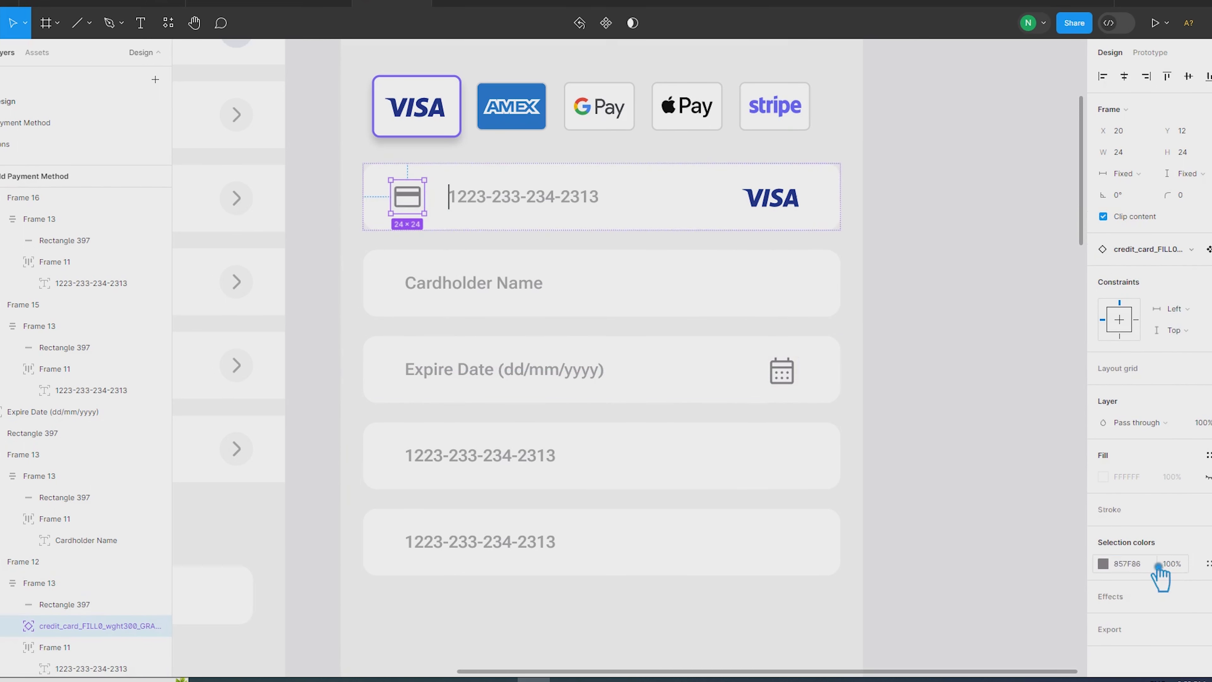
Set the first field's card number text colour to 857F86, matching the credit card icon.
click(552, 211)
click(1128, 508)
text(857F86)
key(Return)
click(990, 349)
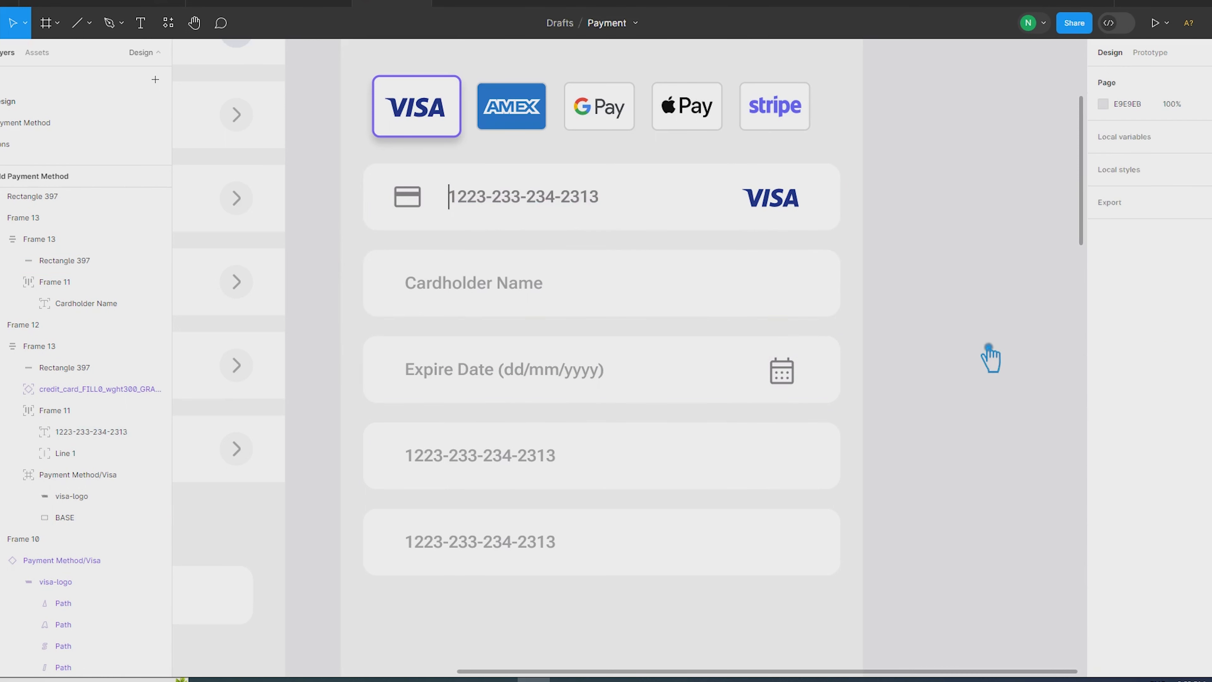
Set the stroke weight of the text cursor line in the first field to 2.
click(450, 203)
text(2)
key(Return)
key(Up)
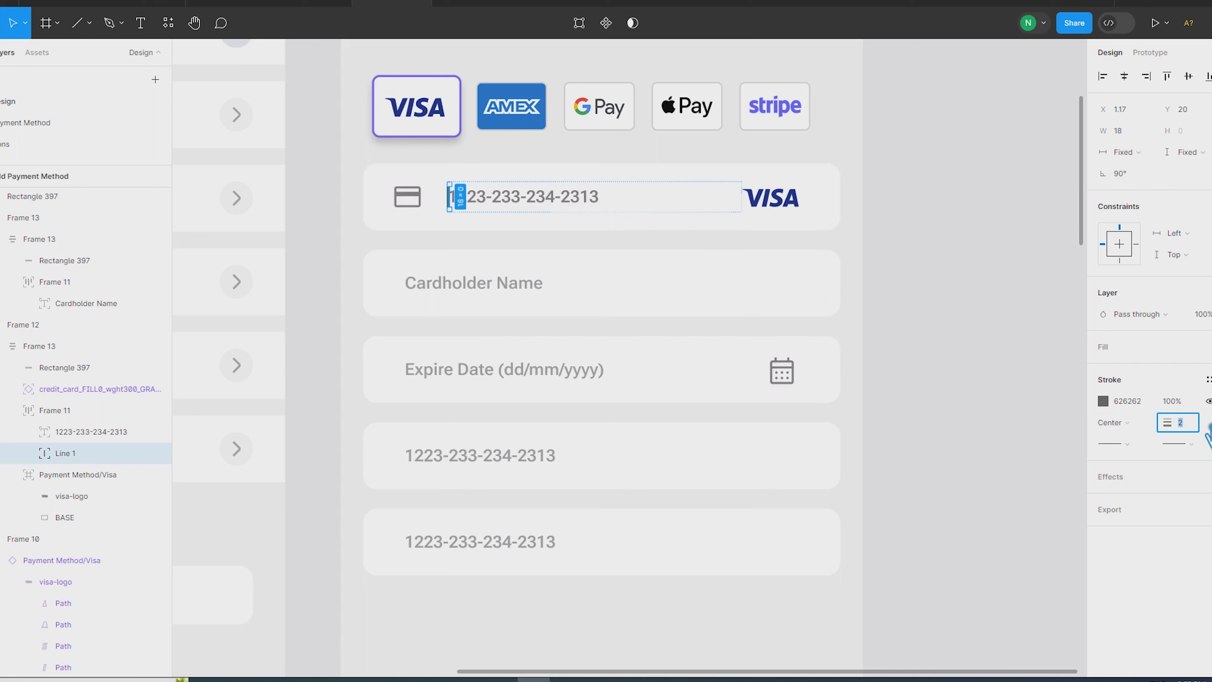
click(554, 199)
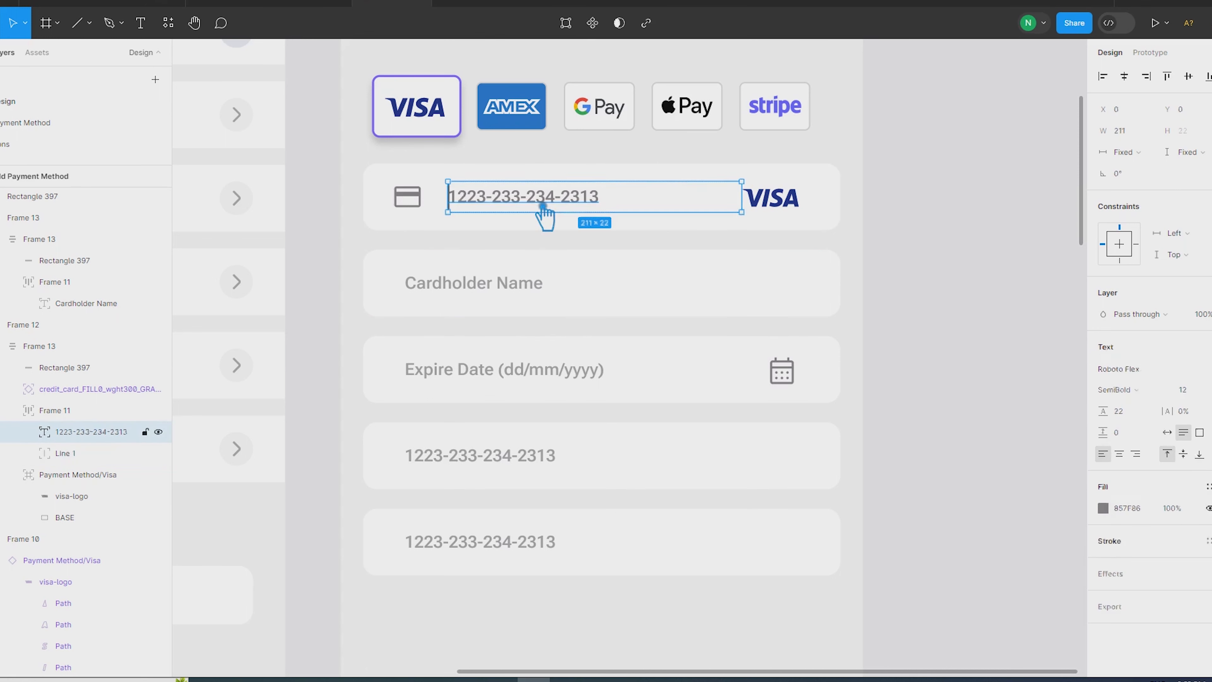
shift+click(514, 287)
shift+click(509, 461)
click(930, 452)
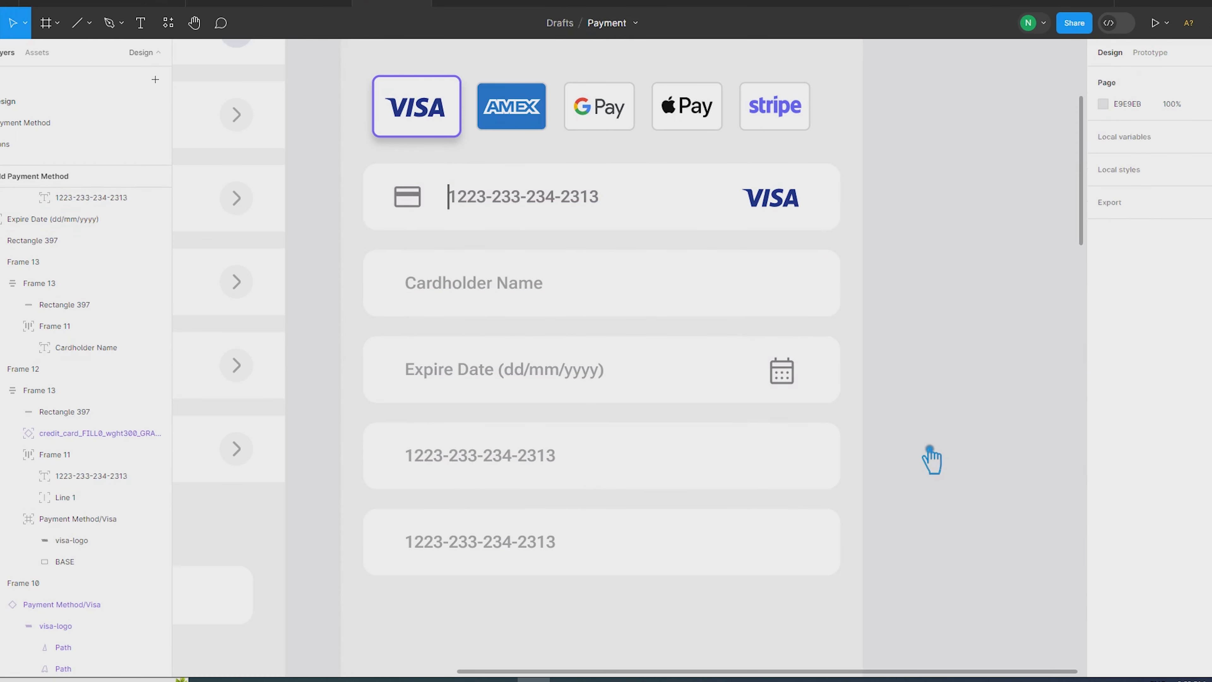
Change the fourth field's placeholder text to CVV and delete the spare fifth field.
double_click(490, 461)
text(CVV)
click(775, 473)
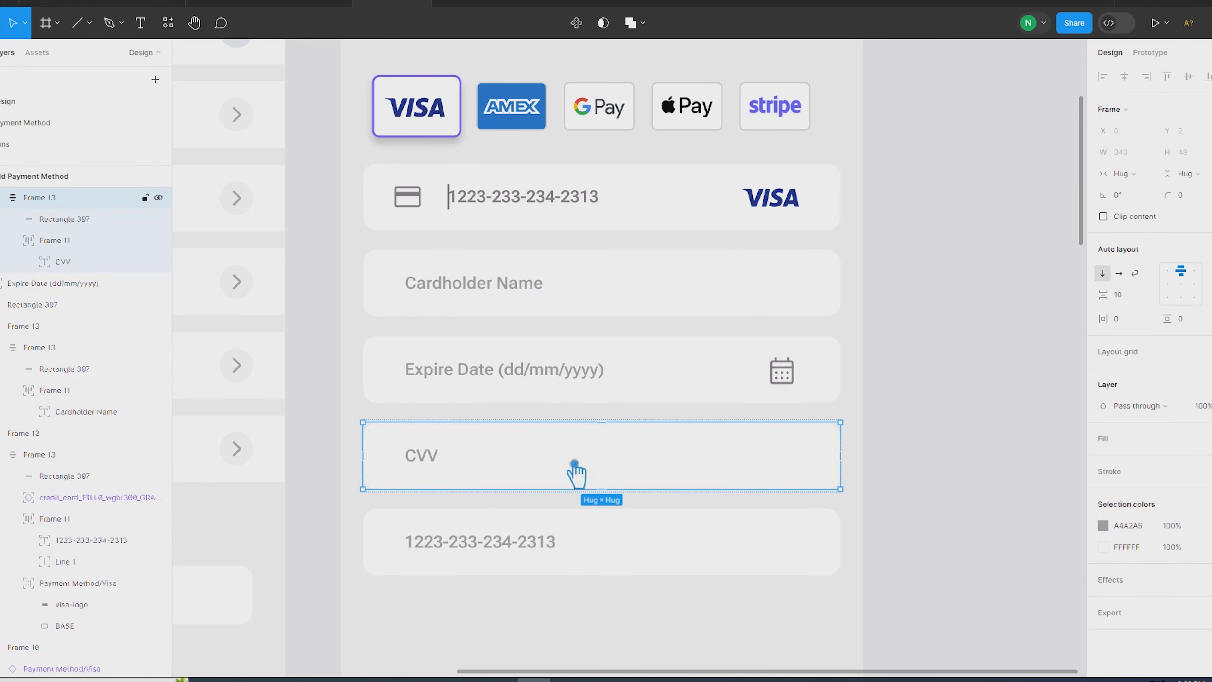
click(555, 554)
key(Delete)
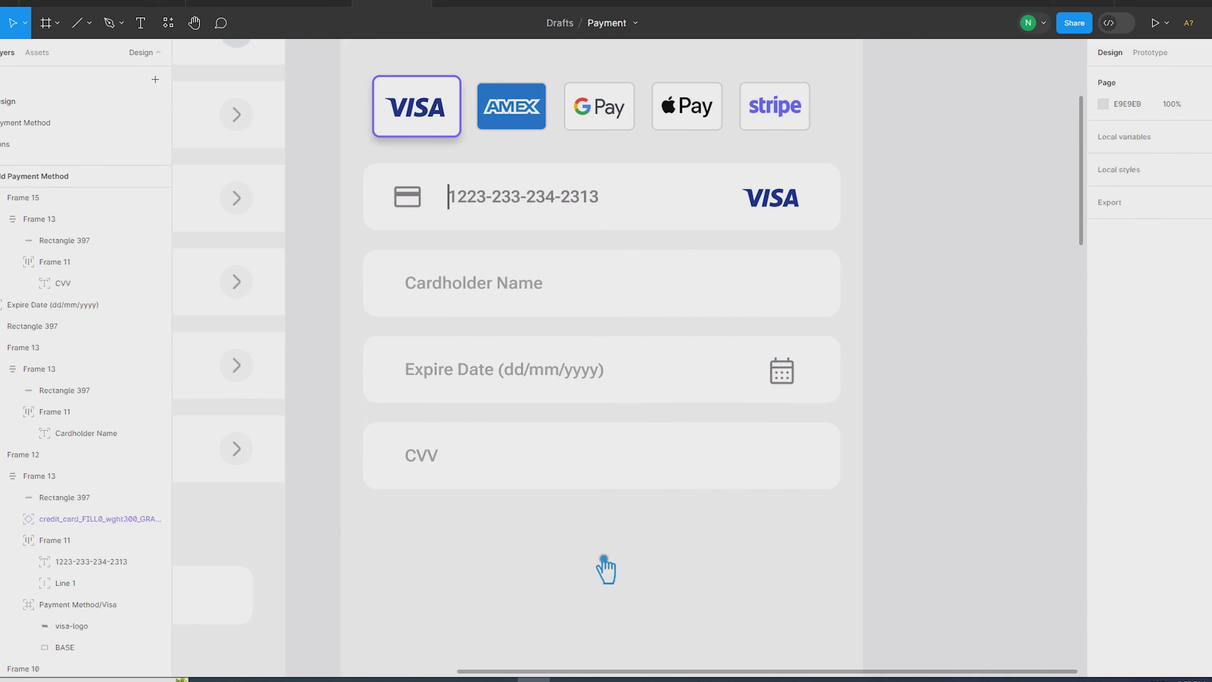
Group the Expire Date text with the calendar icon, and wrap that group and the background rectangle in one auto layout frame.
click(528, 454)
click(514, 382)
shift+click(807, 373)
key(shift+a)
shift+click(839, 385)
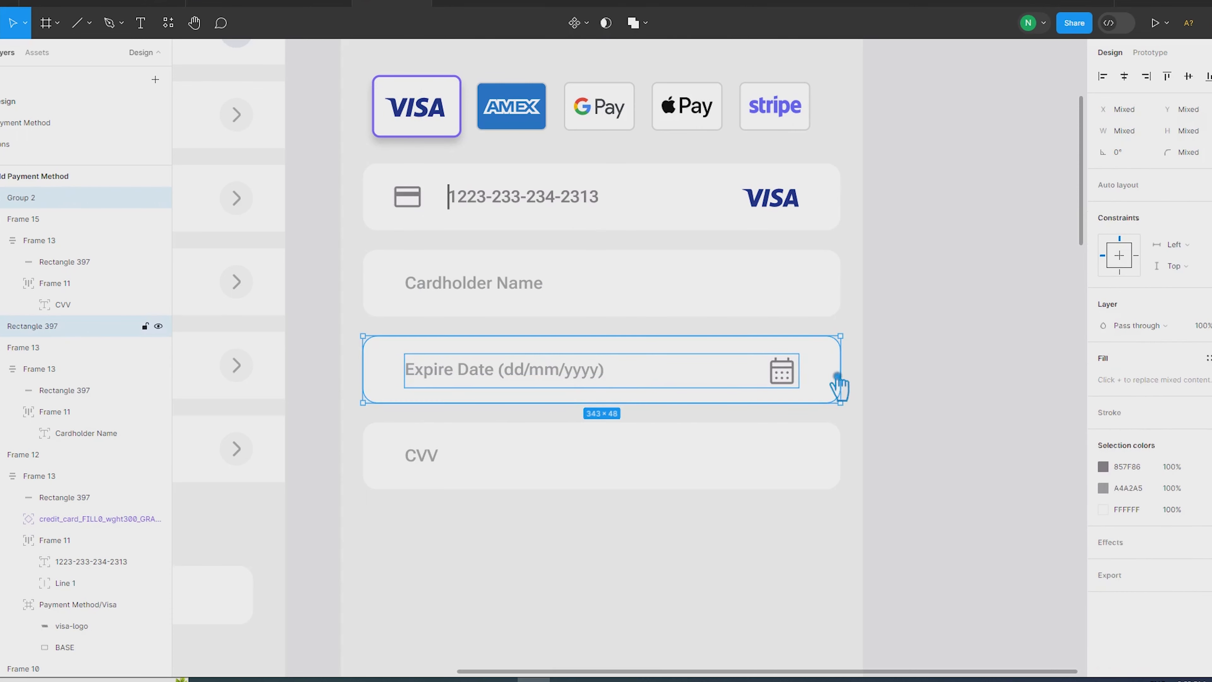
key(shift+a)
click(957, 356)
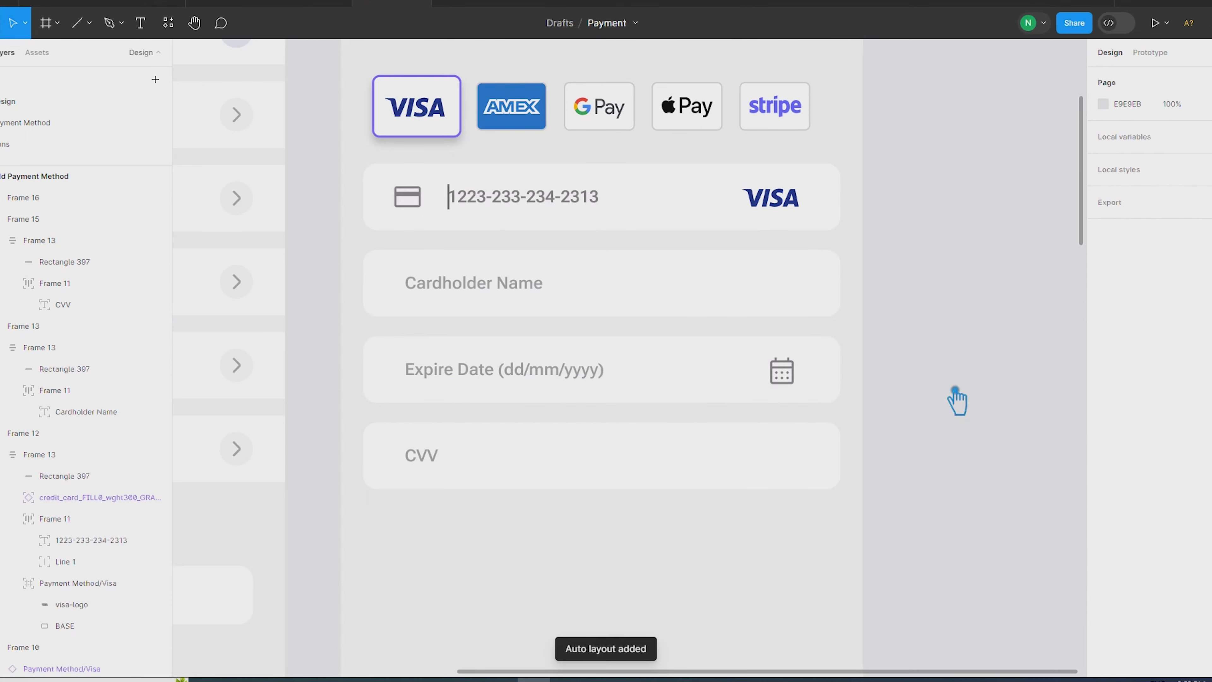
Check the credit card icon's spacing and narrow the card number text and its frame to about 185 wide, clear of the Visa logo.
click(423, 218)
click(419, 209)
key(alt)
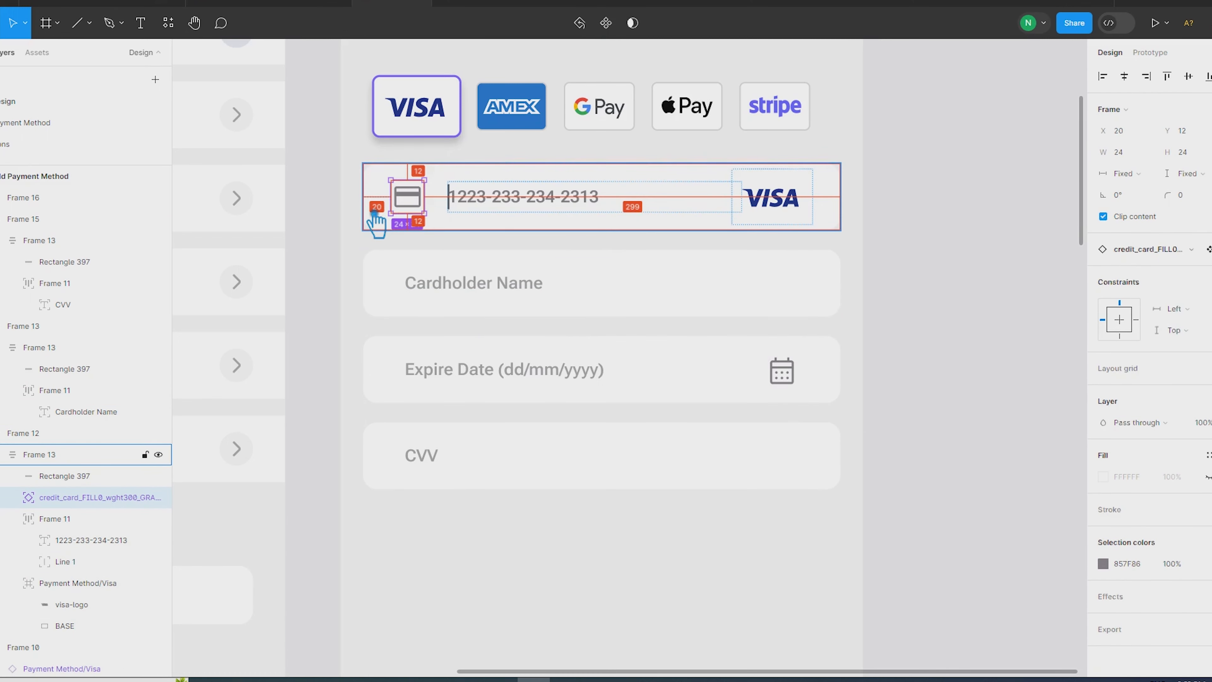
double_click(473, 213)
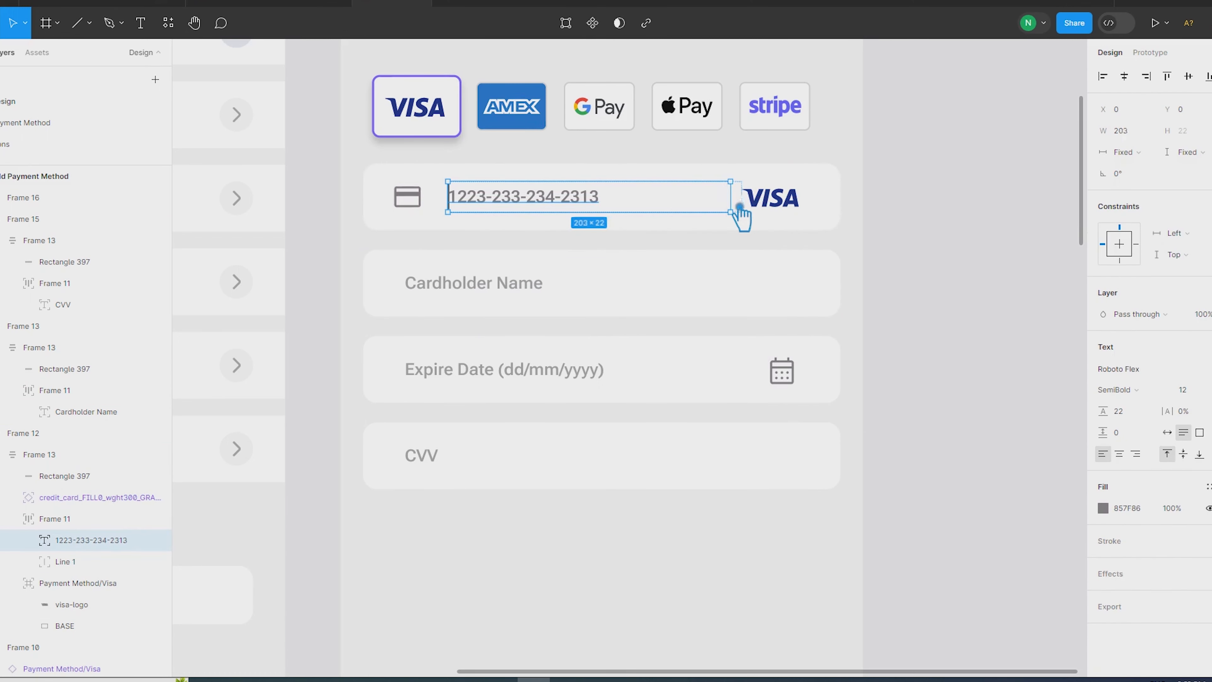
click(731, 211)
drag(746, 206, 720, 208)
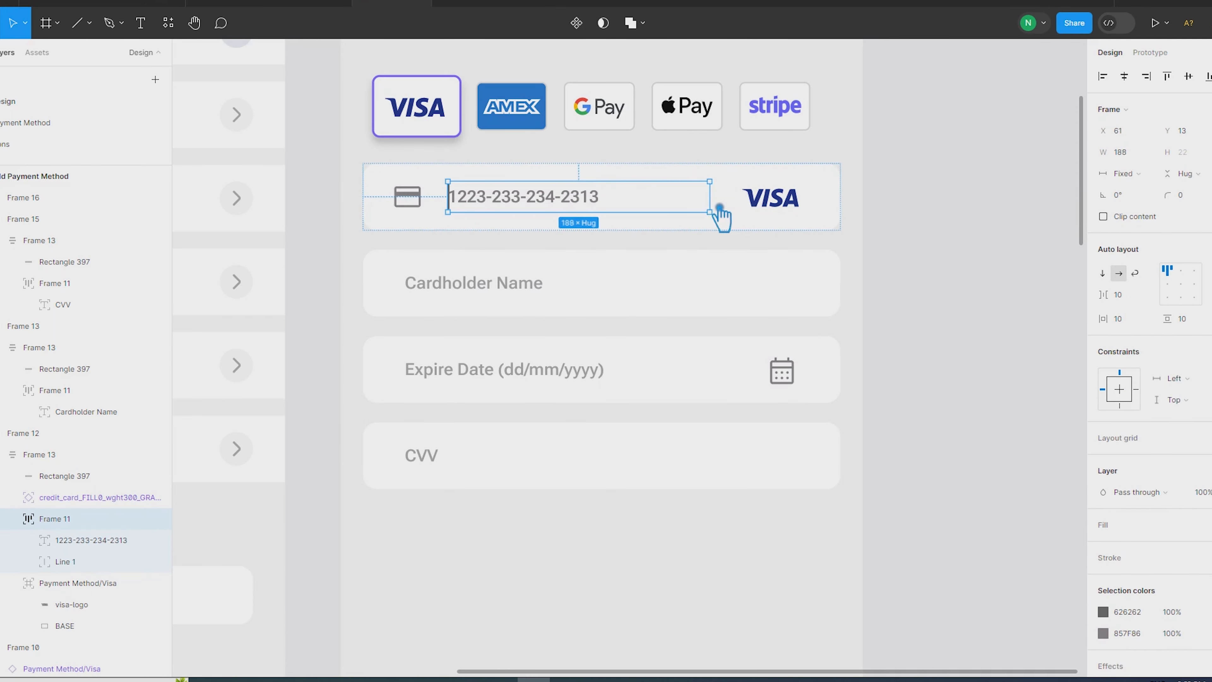
Move the credit card icon to X 30 and the card number text frame to about X 63 within the first field.
click(414, 203)
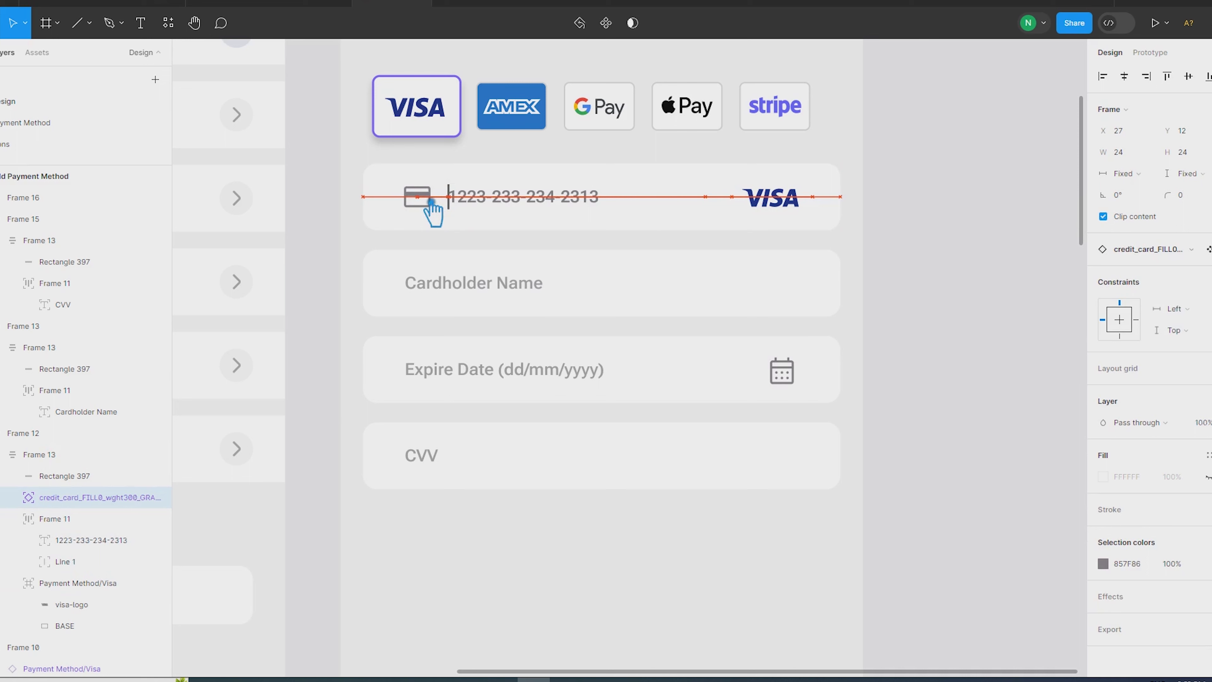
key(Down)
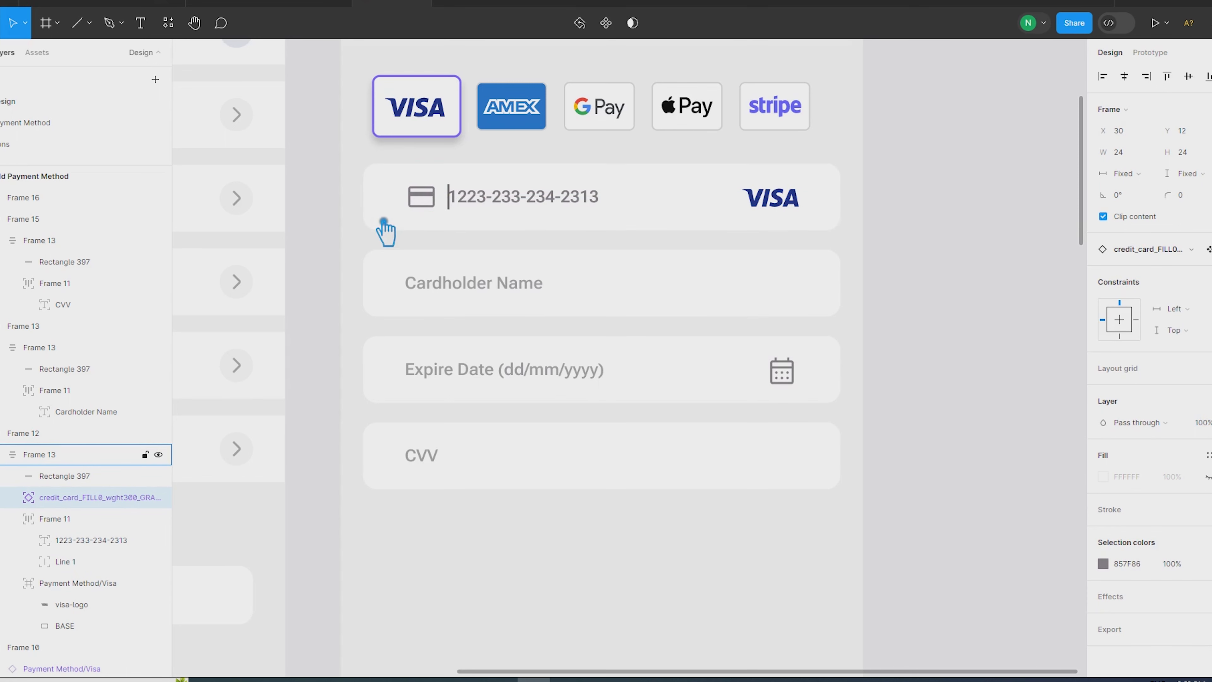
click(547, 196)
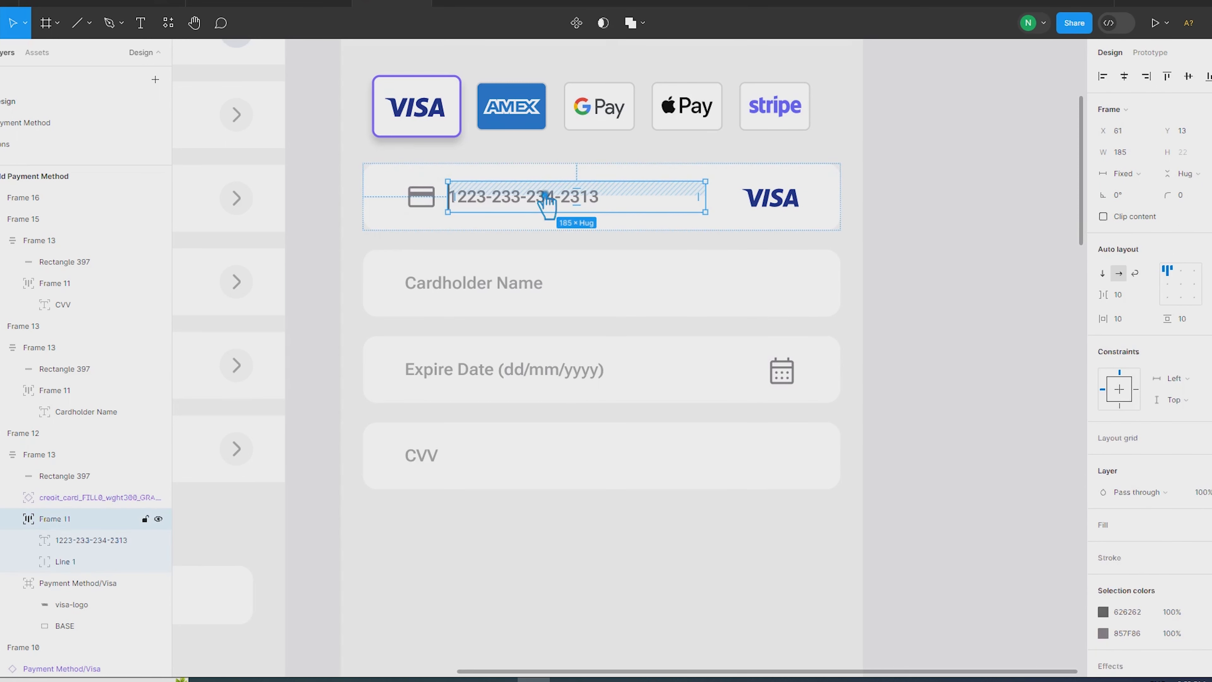
key(shift+Right)
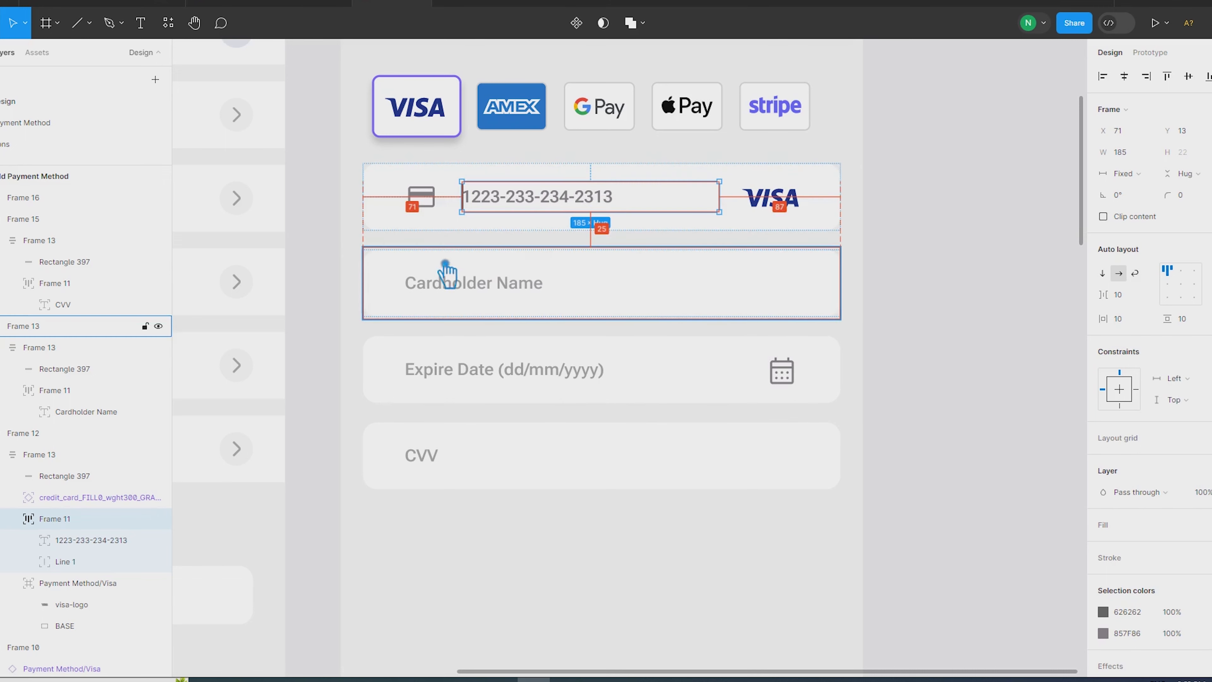
key(Left)
key(Left)
key(Left)
key(Left)
key(Left)
key(Left)
key(Left)
key(Left)
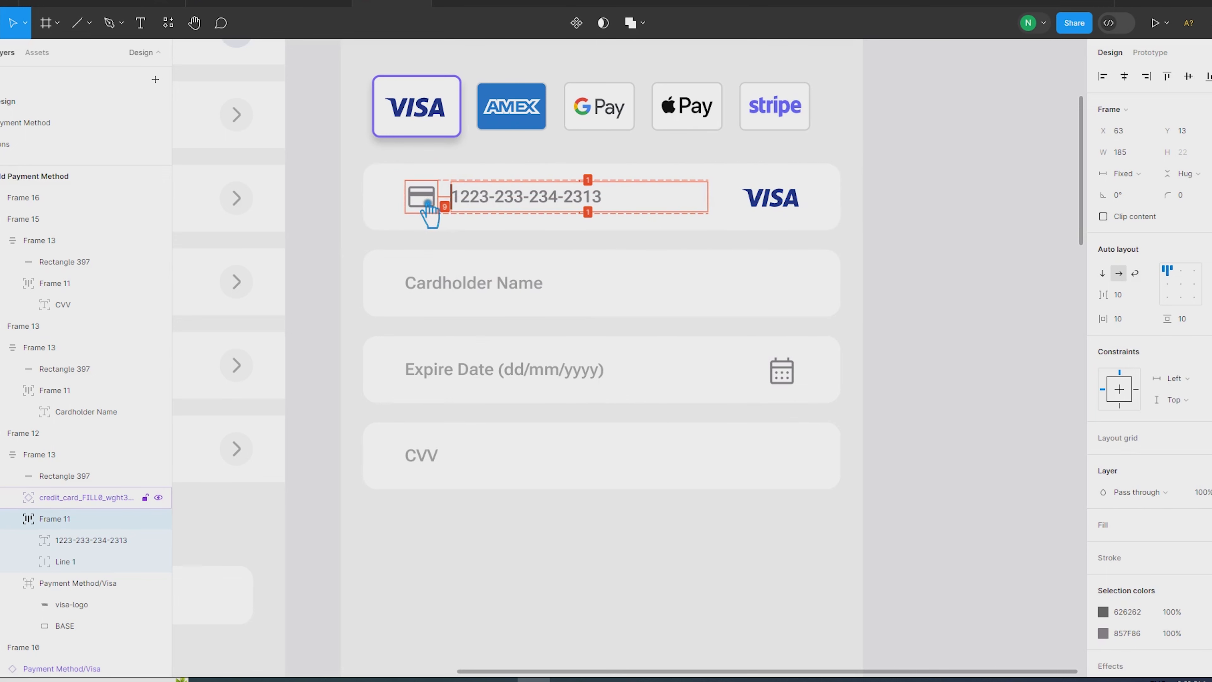
click(1005, 336)
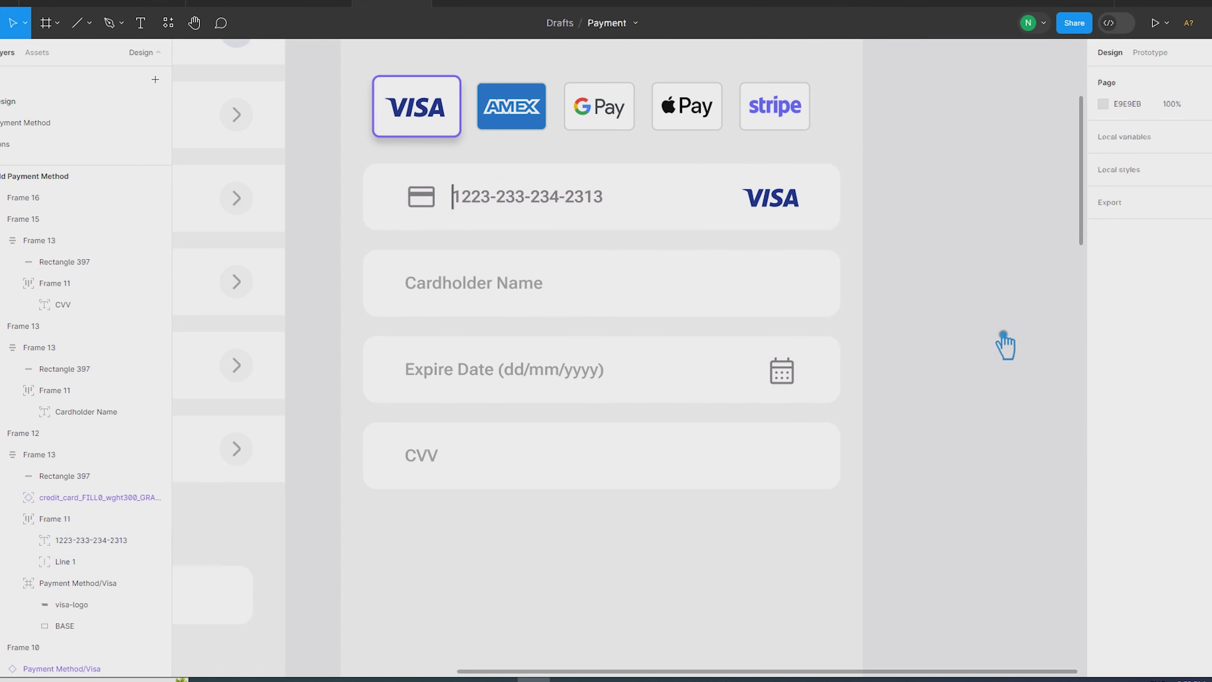
Replace the white fill of all four field background rectangles with a black 000000 inside stroke of weight 1.
click(785, 375)
click(1008, 412)
scroll(1009, 419, down, 3)
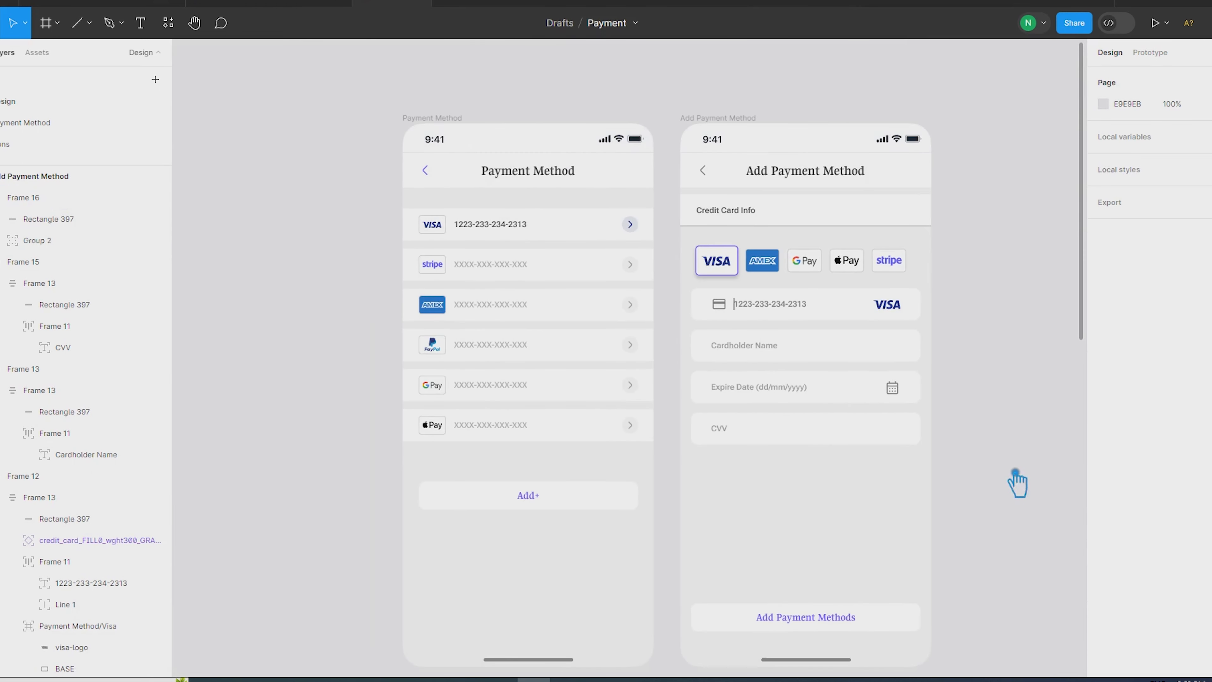
drag(1020, 481, 762, 363)
drag(622, 340, 591, 184)
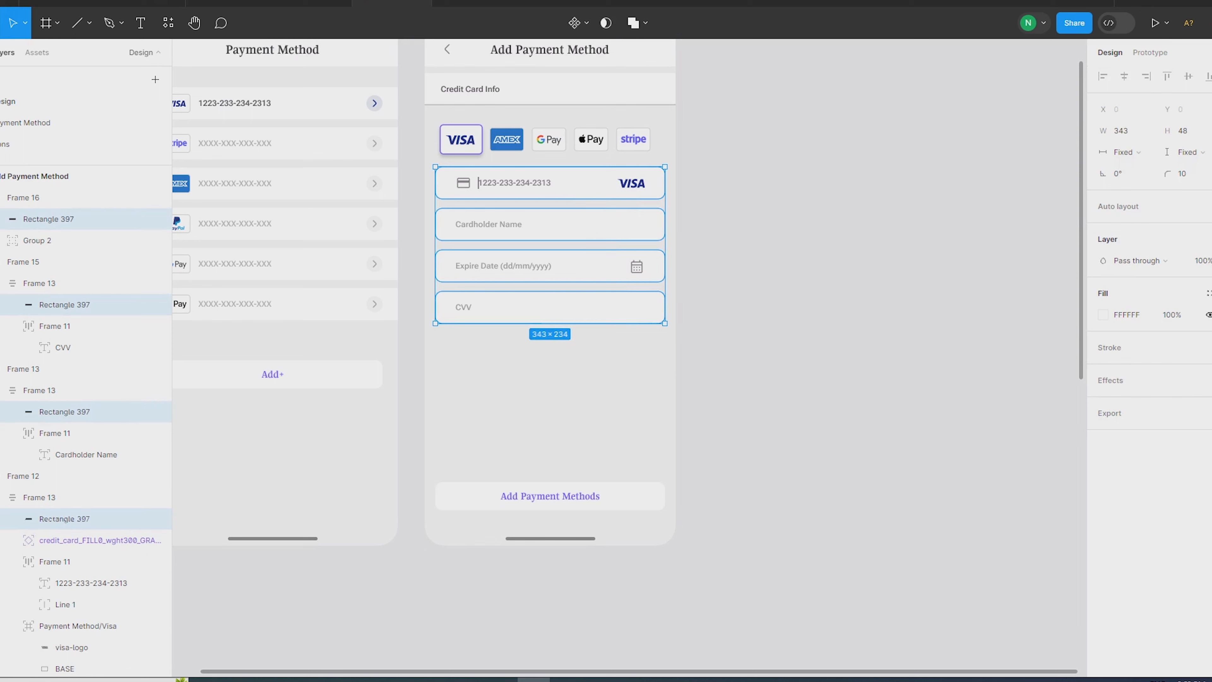
key(alt+/)
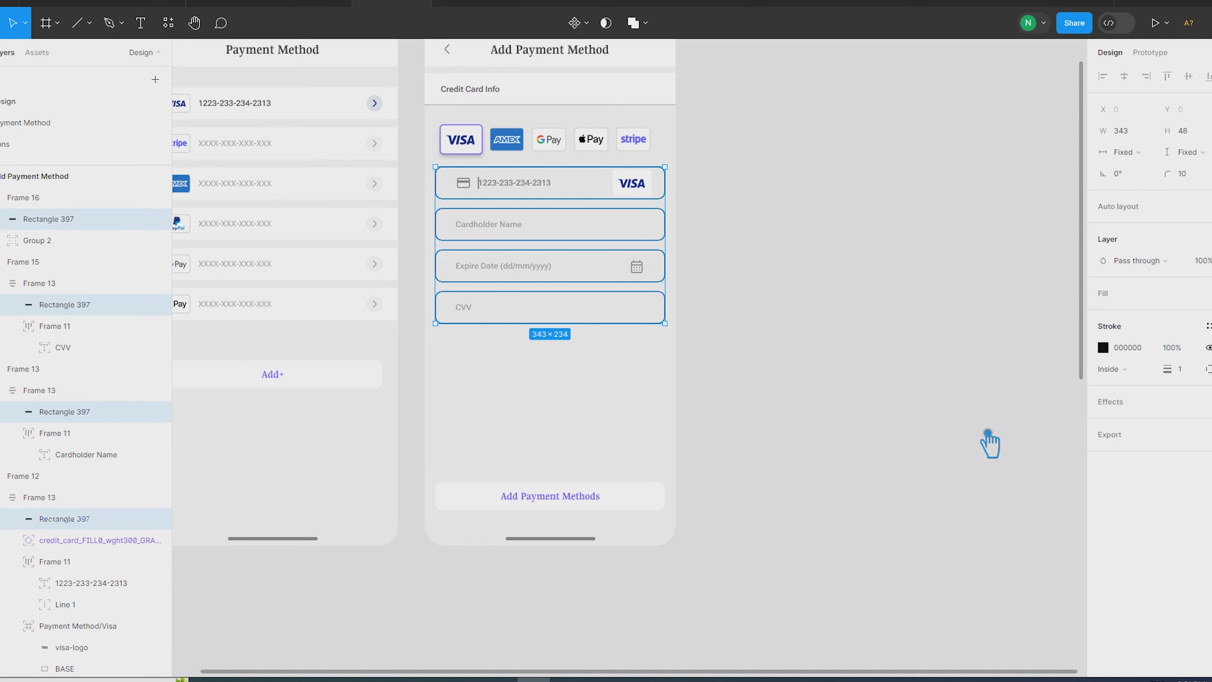
Extend the white Credit Card Info frame down behind the logo strip and form fields to 375 × 413.
click(577, 101)
click(783, 246)
click(626, 101)
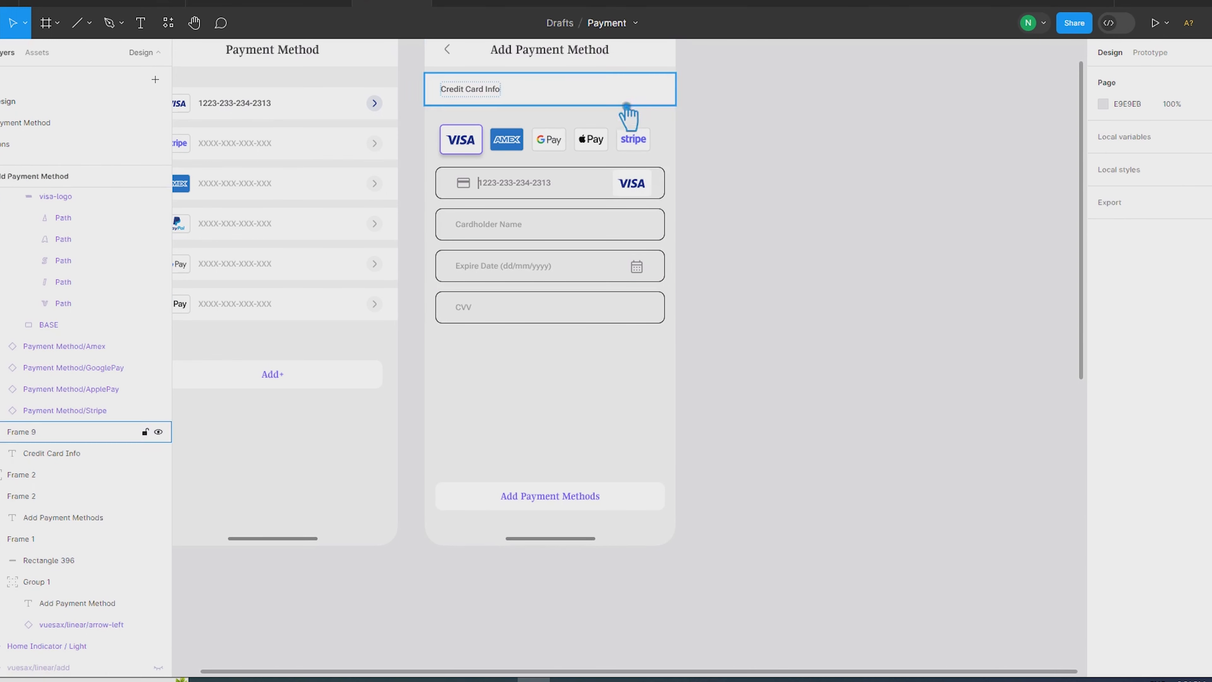
drag(605, 112, 585, 366)
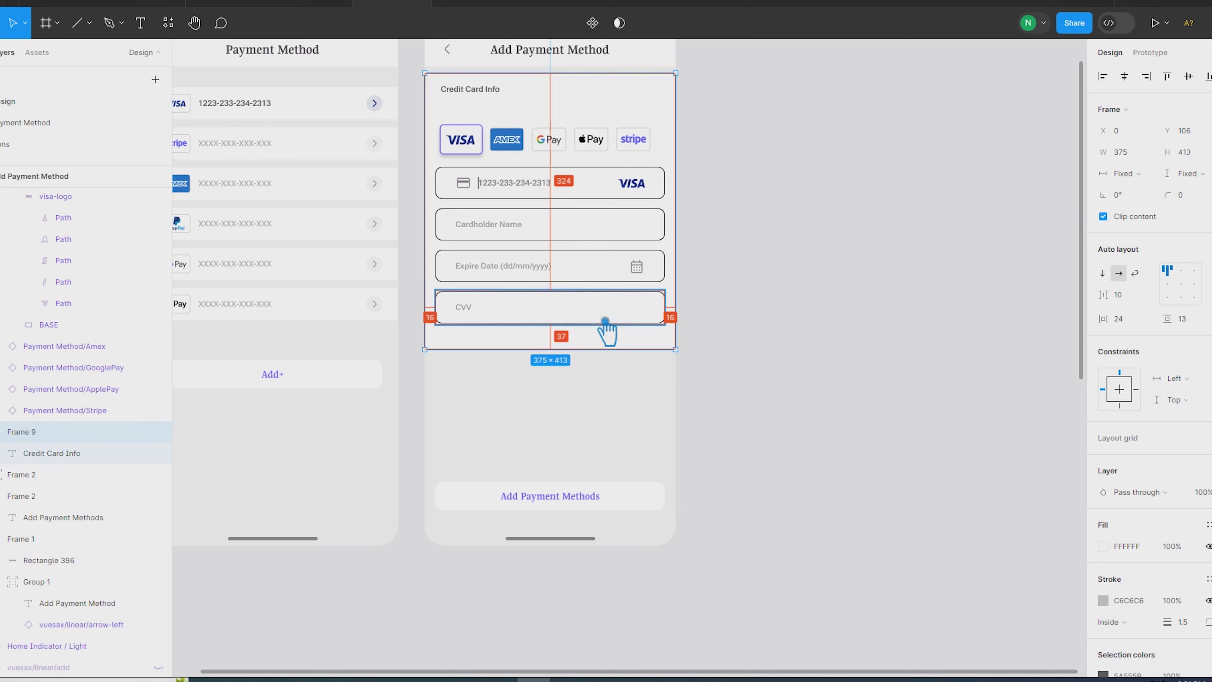
click(491, 89)
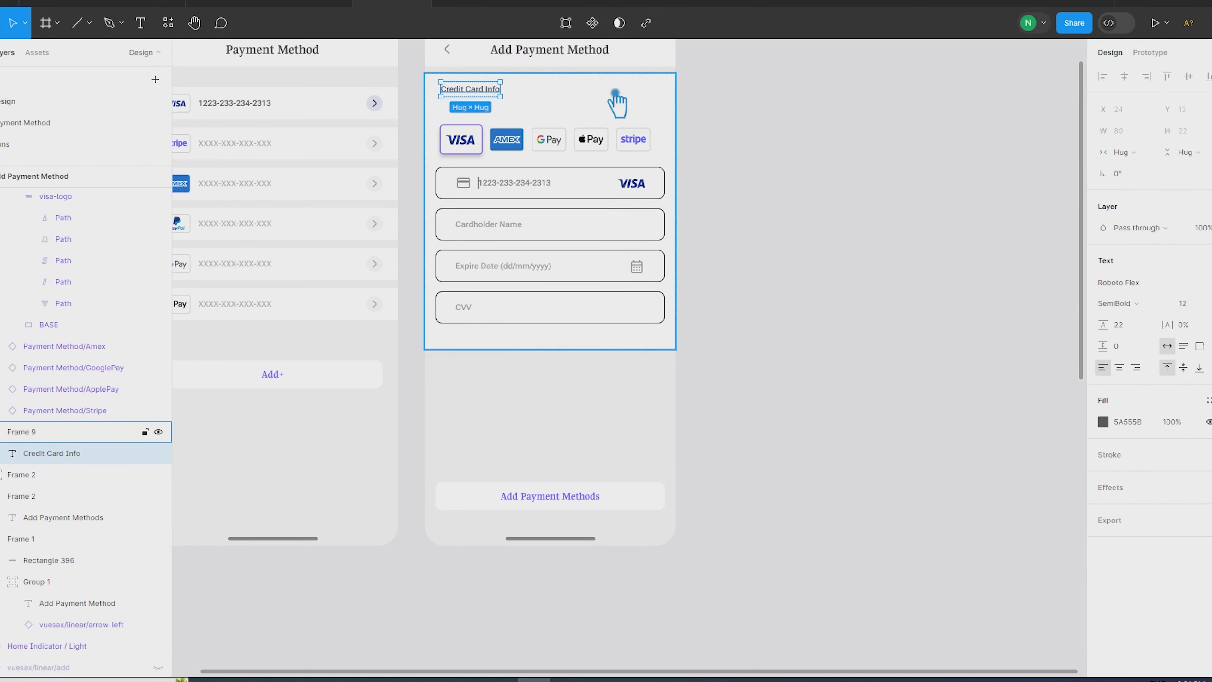
click(515, 359)
click(489, 96)
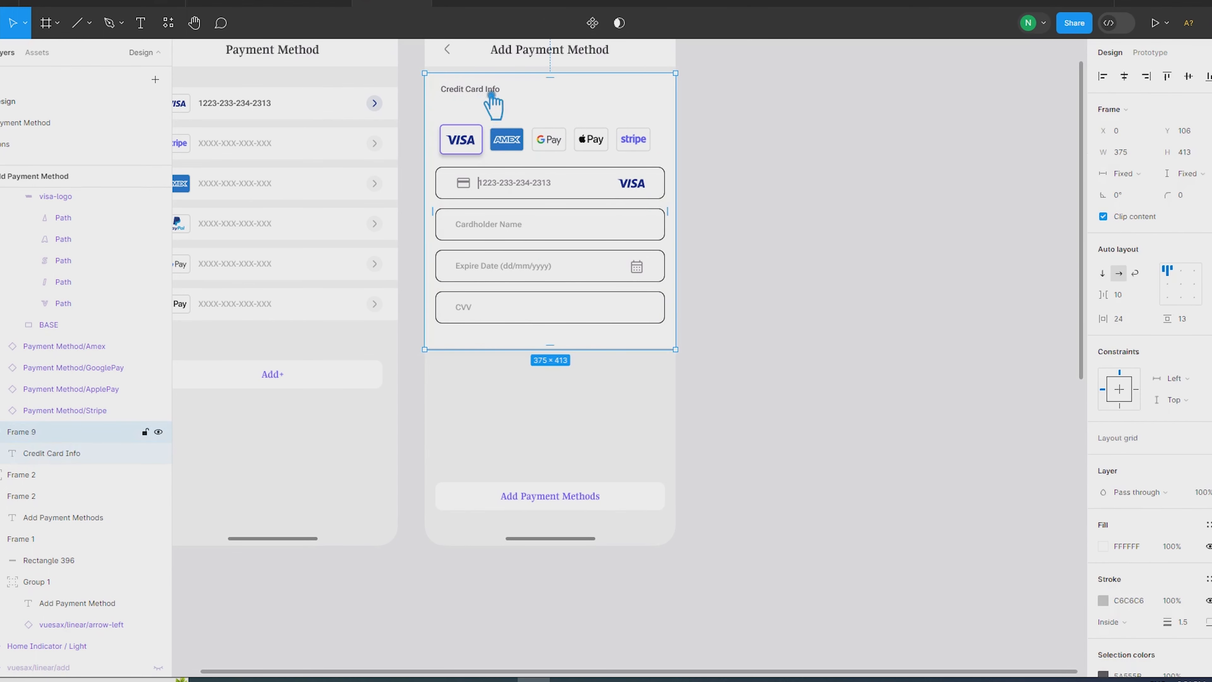
Move the payment logo strip up to Y 154, just below the Credit Card Info heading.
click(488, 132)
key(shift+Up)
key(shift+Up)
key(shift+Up)
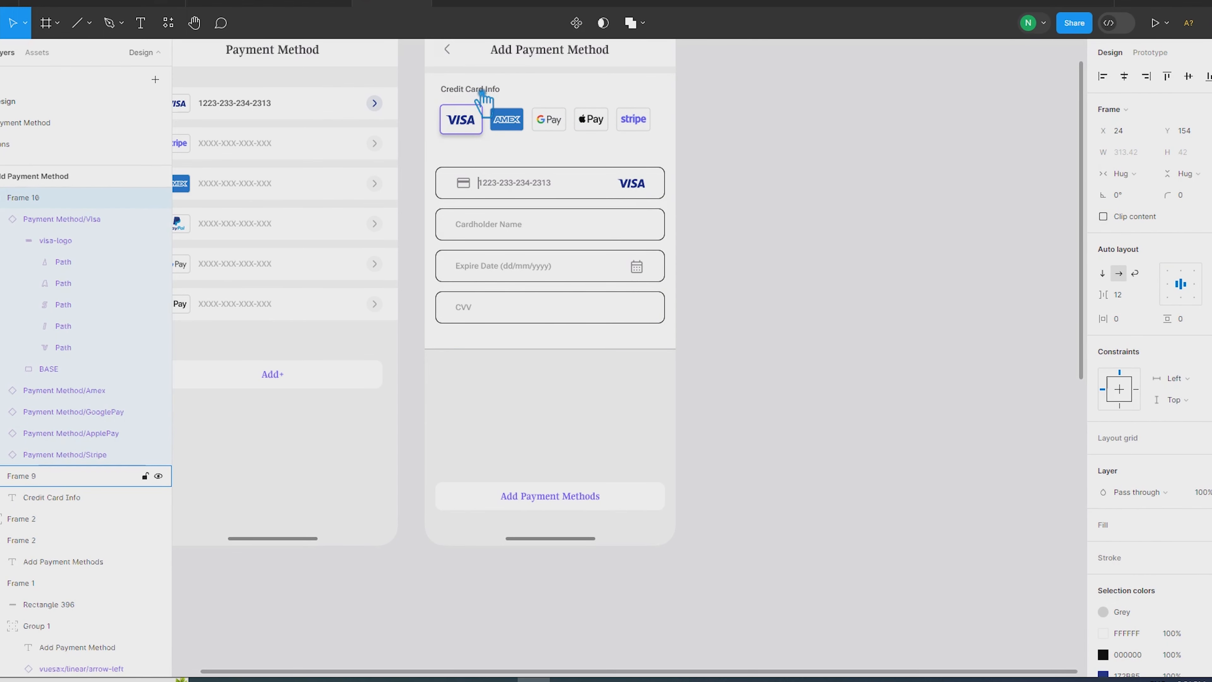
Move all four form fields up together by 40, closer to the payment logo strip.
click(522, 183)
shift+click(525, 224)
shift+click(525, 268)
shift+click(541, 308)
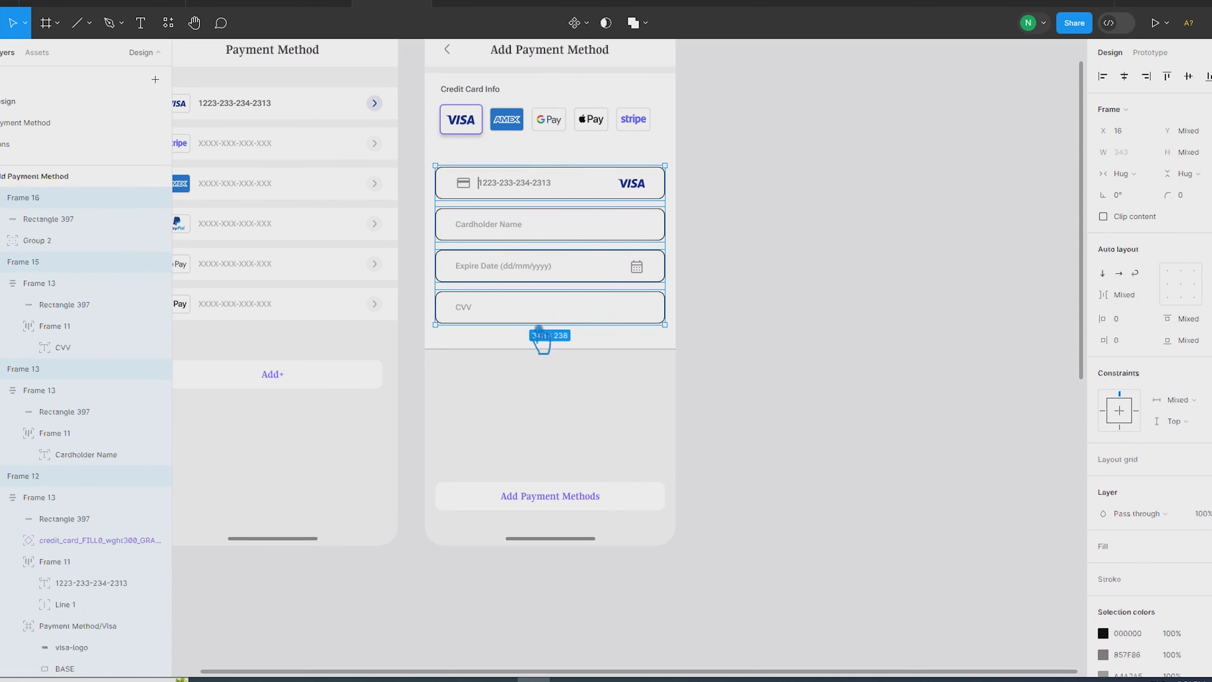
key(shift+Up)
key(shift+Up)
key(shift+Up)
key(shift+Up)
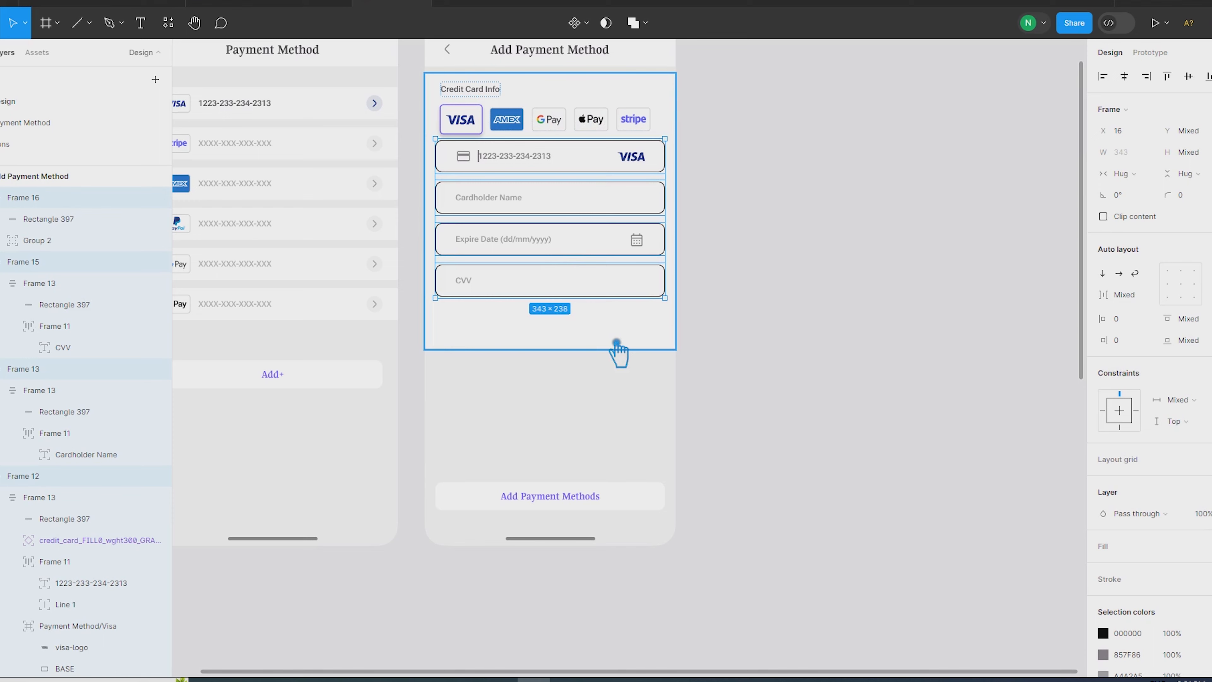
Space the four form fields evenly with a vertical gap of 11 and wrap them in an auto layout frame.
scroll(616, 343, down, 3)
click(711, 315)
scroll(605, 251, up, 3)
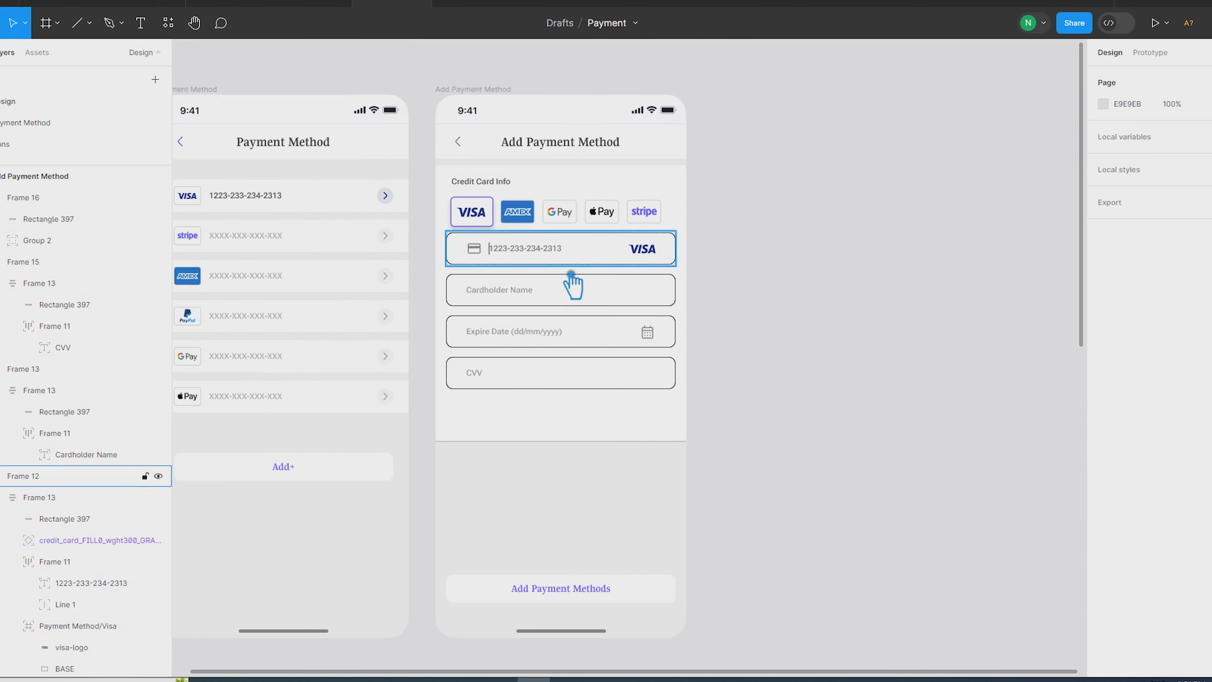
click(575, 260)
shift+click(569, 298)
shift+click(569, 334)
shift+click(566, 374)
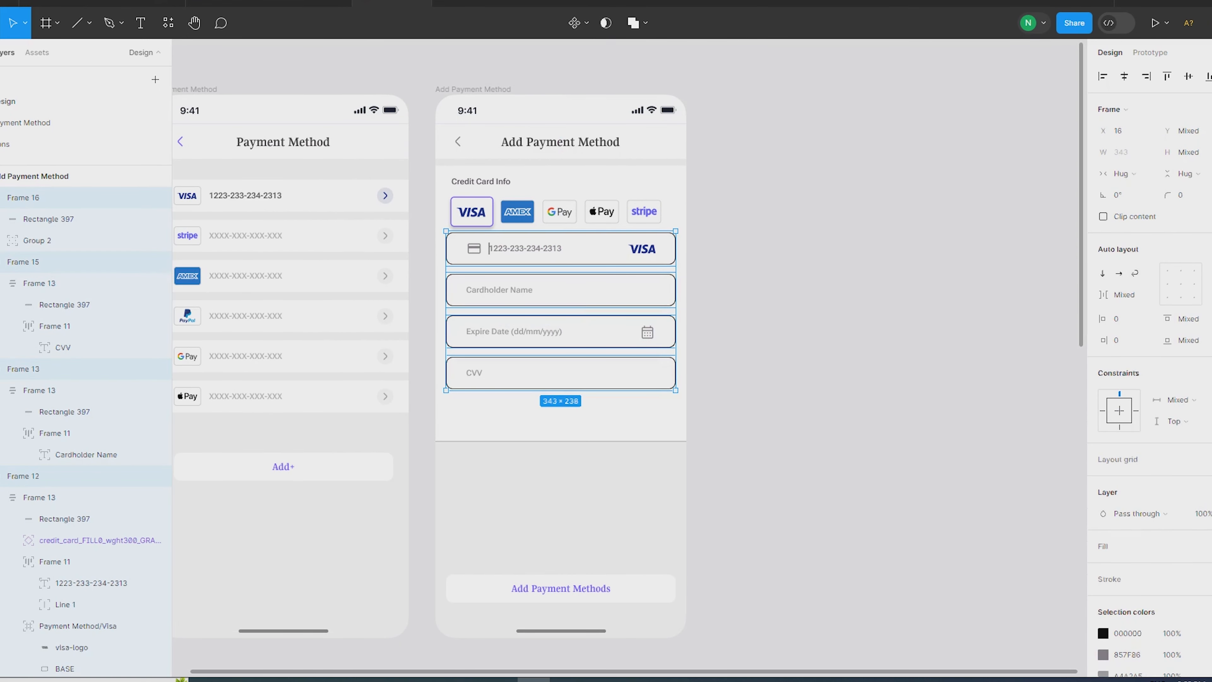
click(1211, 76)
click(1124, 123)
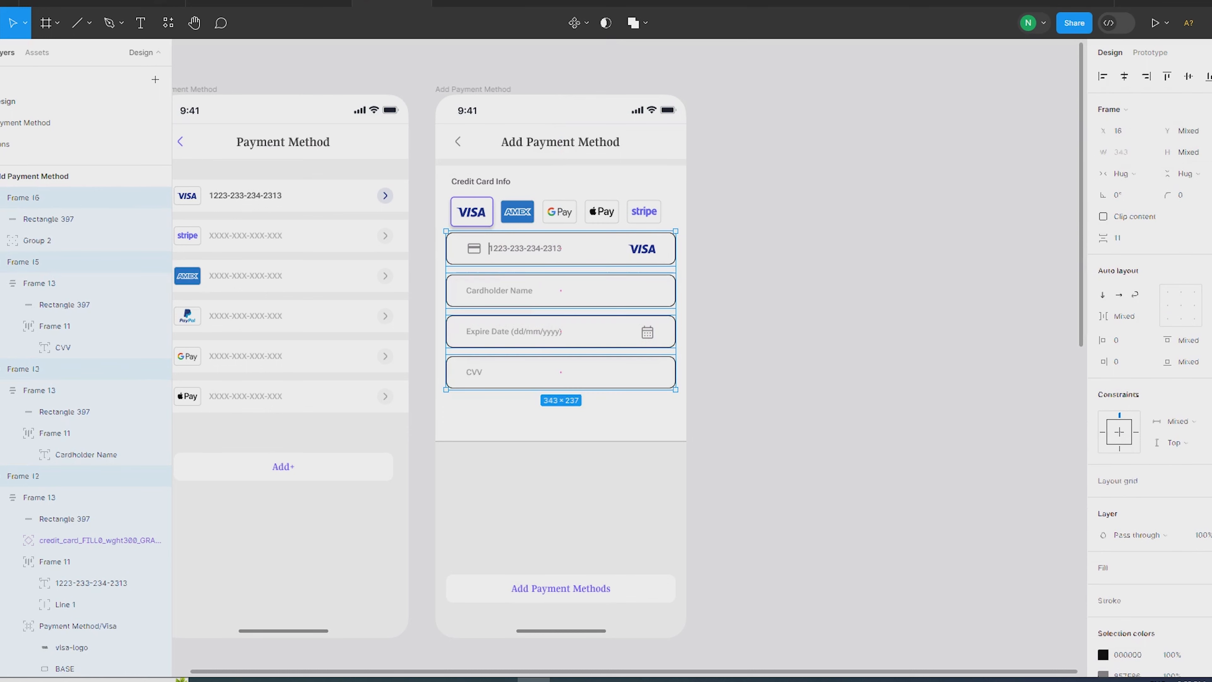
key(shift+a)
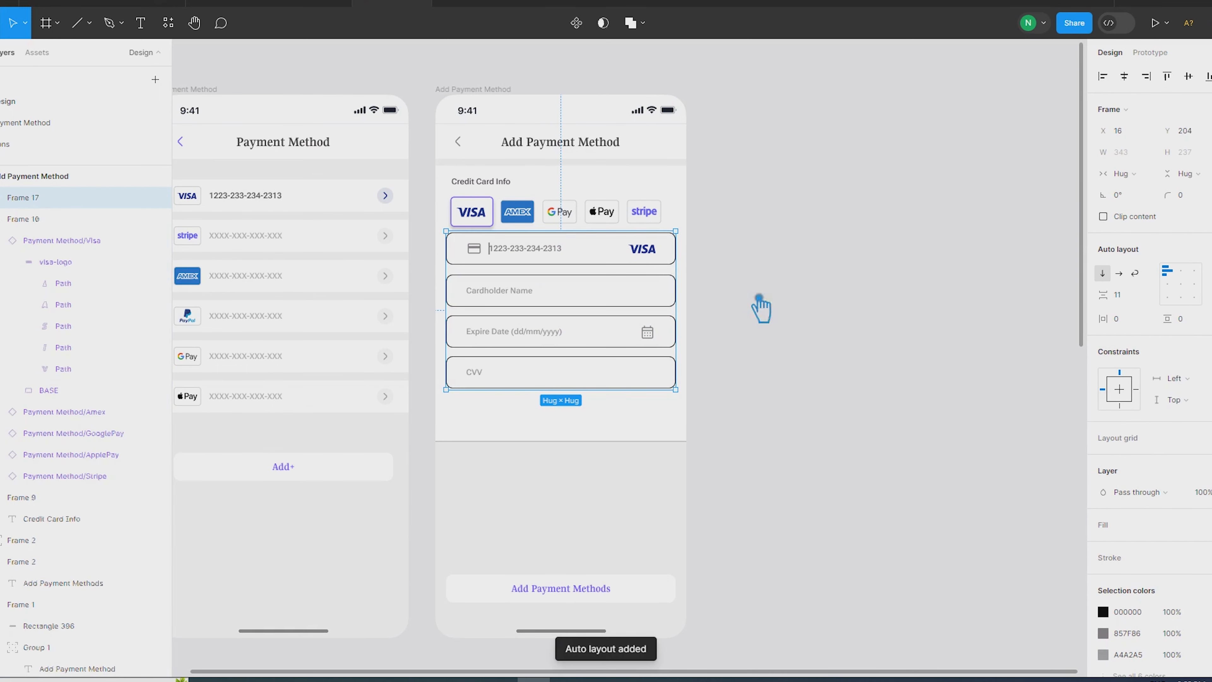
Combine the payment logo strip and the form fields in a vertical auto layout frame and set its spacing to 20.
shift+click(593, 216)
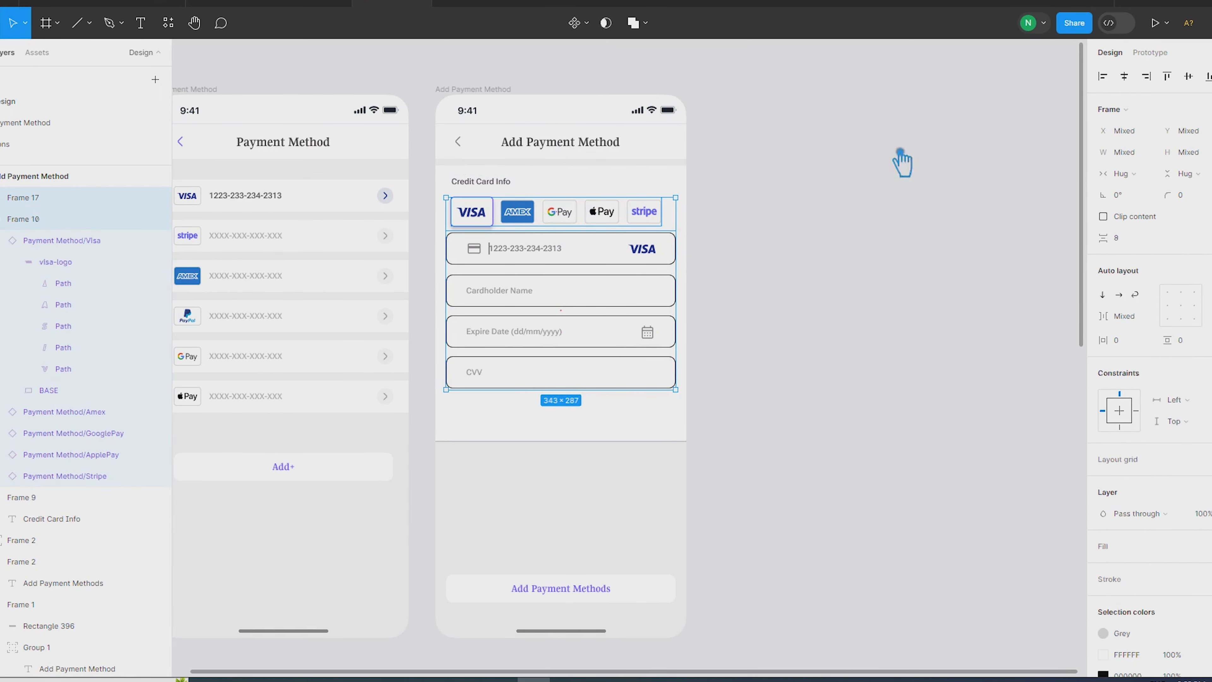
key(shift+a)
click(1141, 296)
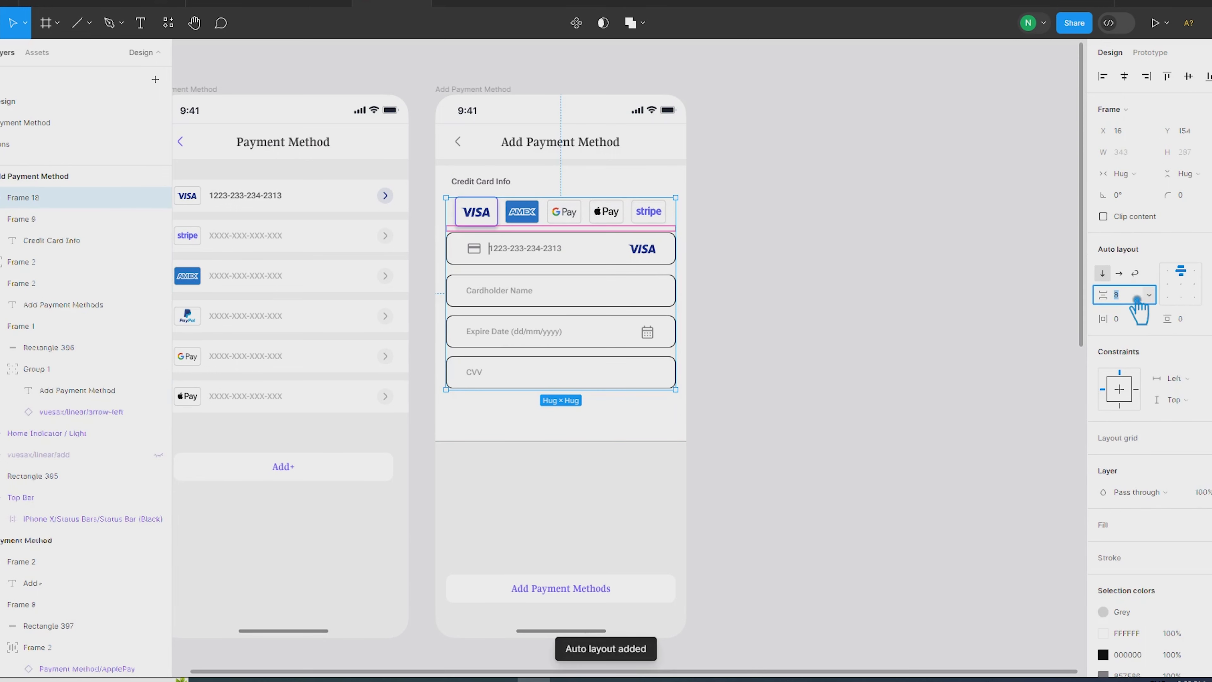
key(Up)
key(Up)
key(Up)
key(Up)
key(Up)
key(Up)
key(Up)
key(Up)
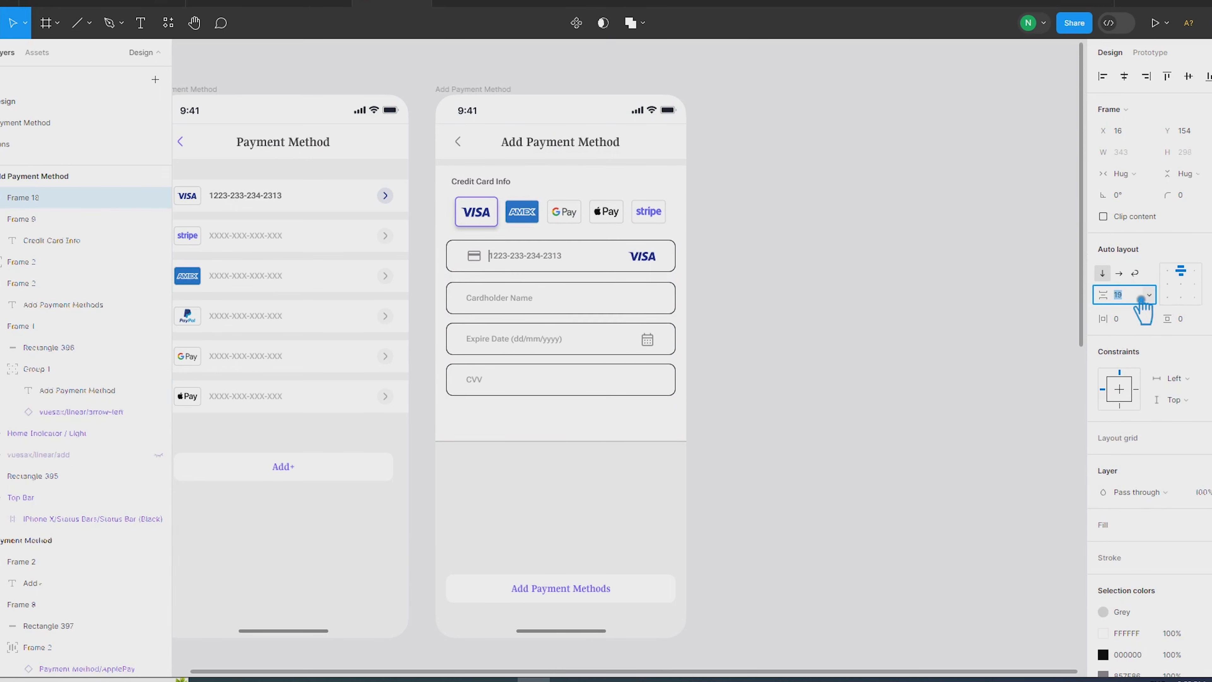
click(775, 277)
click(549, 219)
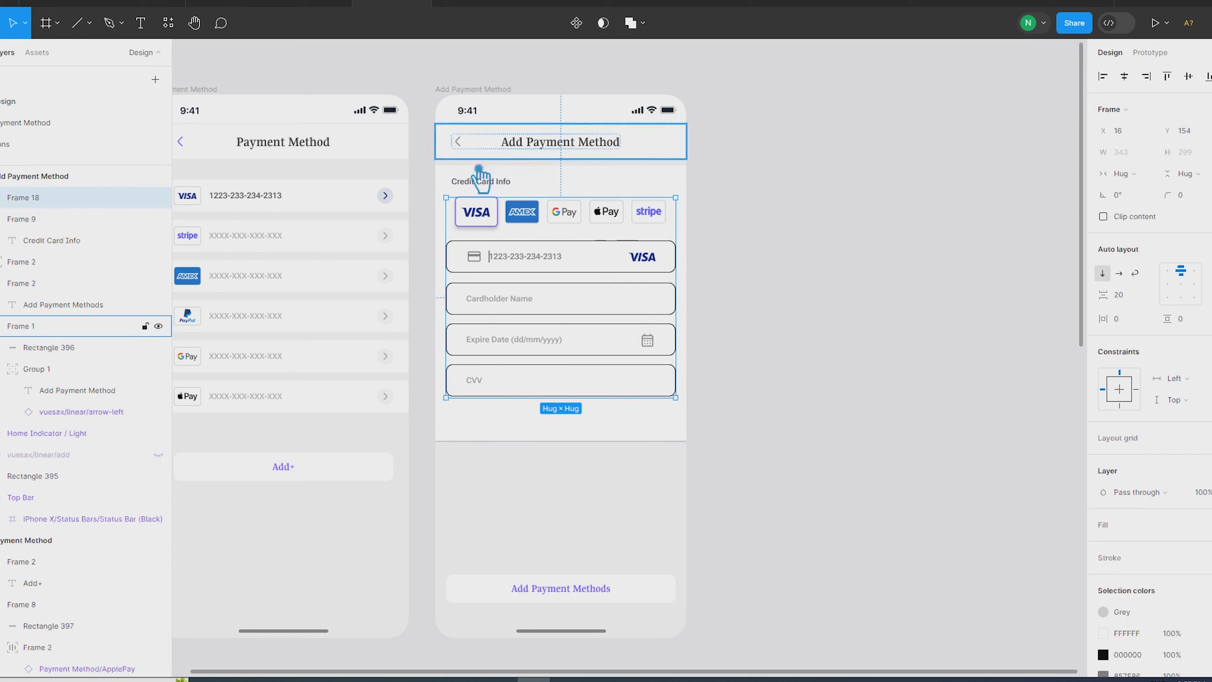
Ungroup the frame around the Credit Card Info heading and move the heading down to Y 126.
right_click(480, 174)
click(539, 369)
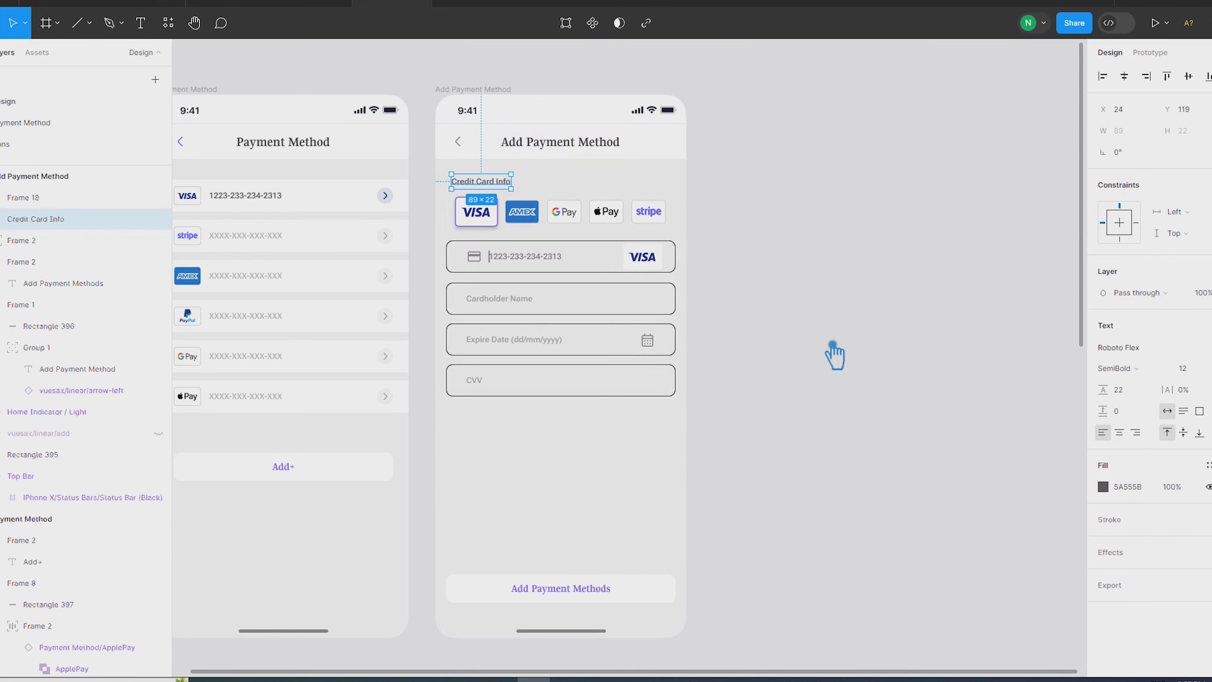
key(alt)
key(Down)
key(Down)
key(Down)
key(Down)
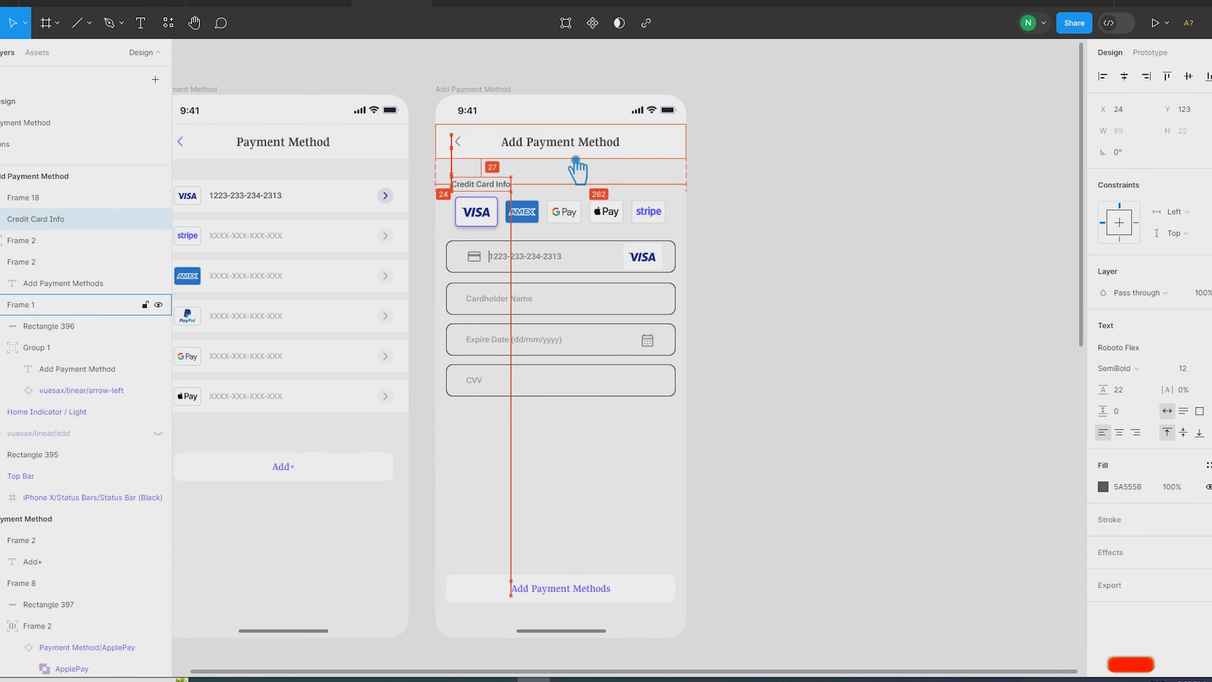
Move the frame with the logo strip and form fields down to Y 262.
click(564, 234)
drag(564, 234, 552, 345)
Recolour the black used in the logo and form frame to 857F86.
click(1106, 658)
click(1148, 668)
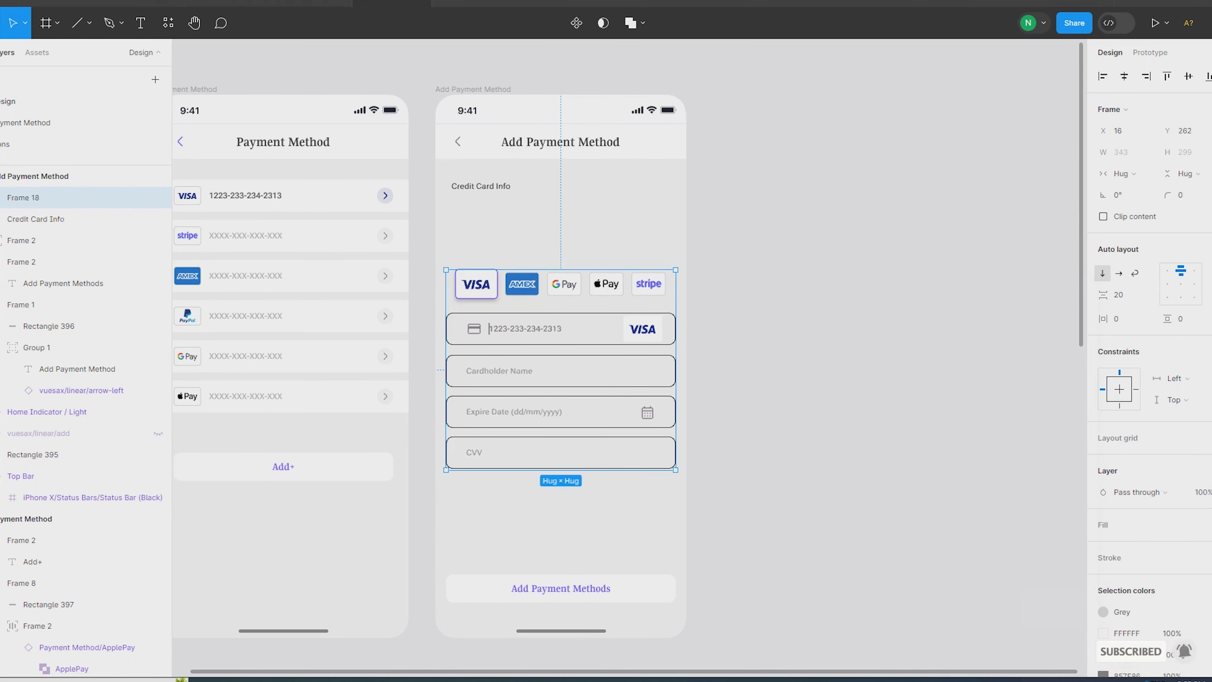
scroll(1160, 640, down, 3)
click(1148, 542)
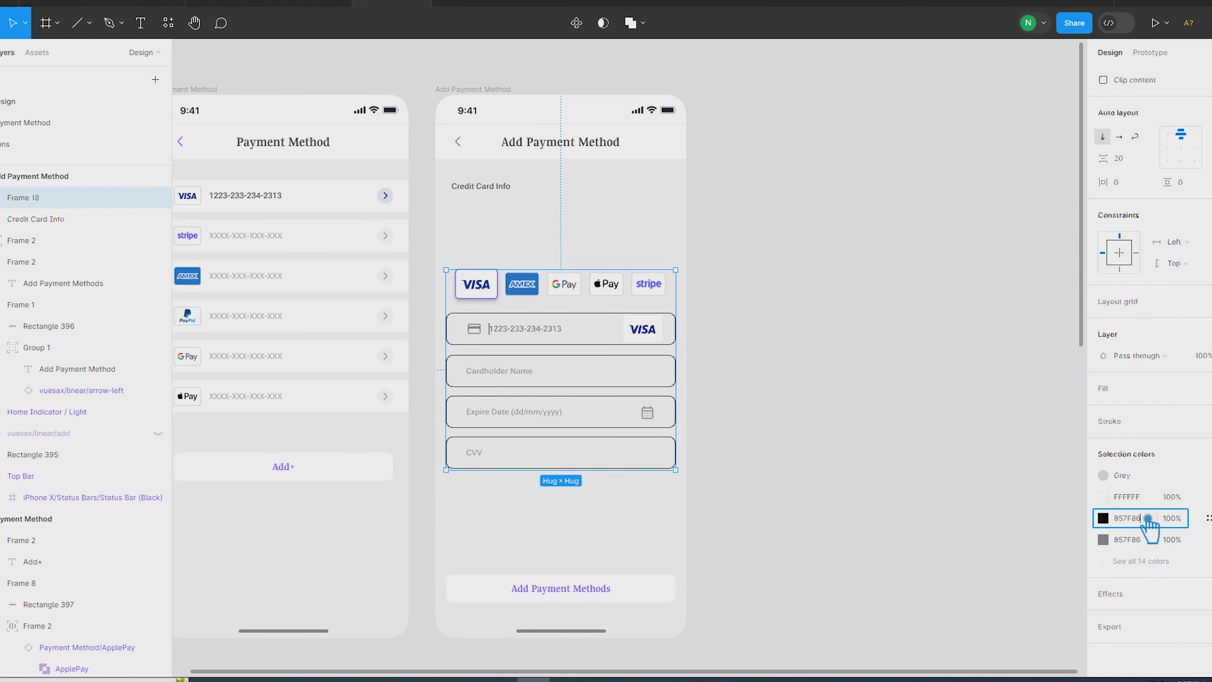
click(858, 405)
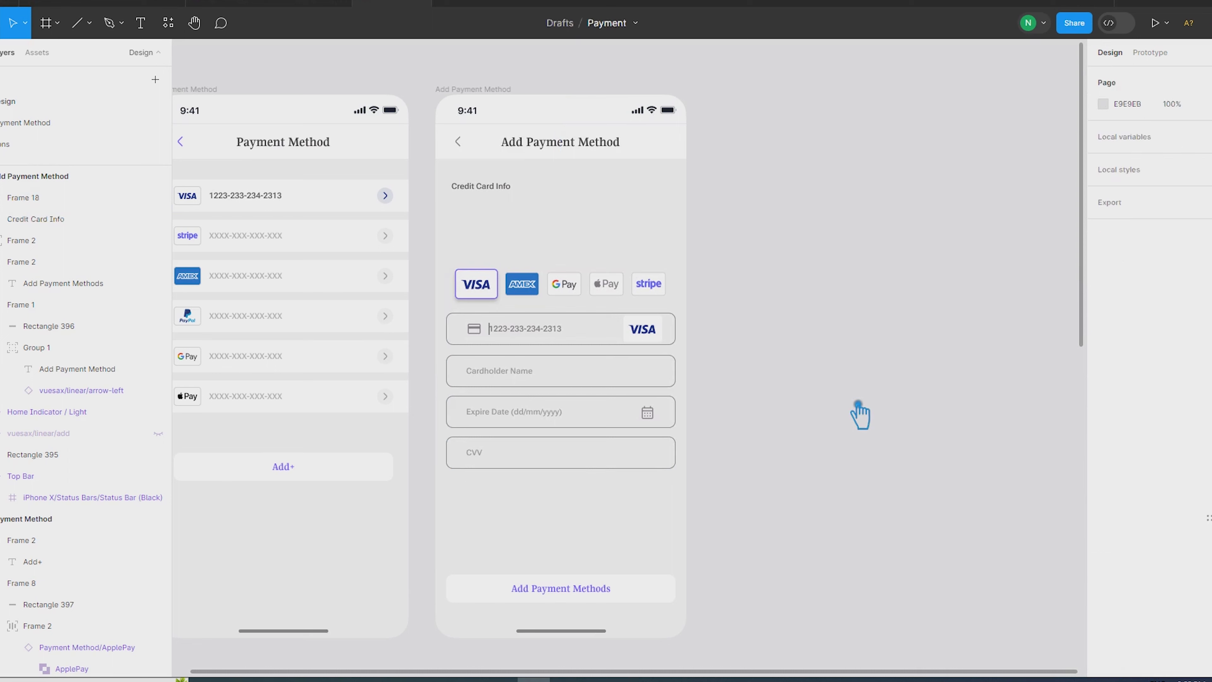
Recolour the black used in the logo and form frame to the lighter grey B3B3B3.
double_click(631, 451)
key(shift+Return)
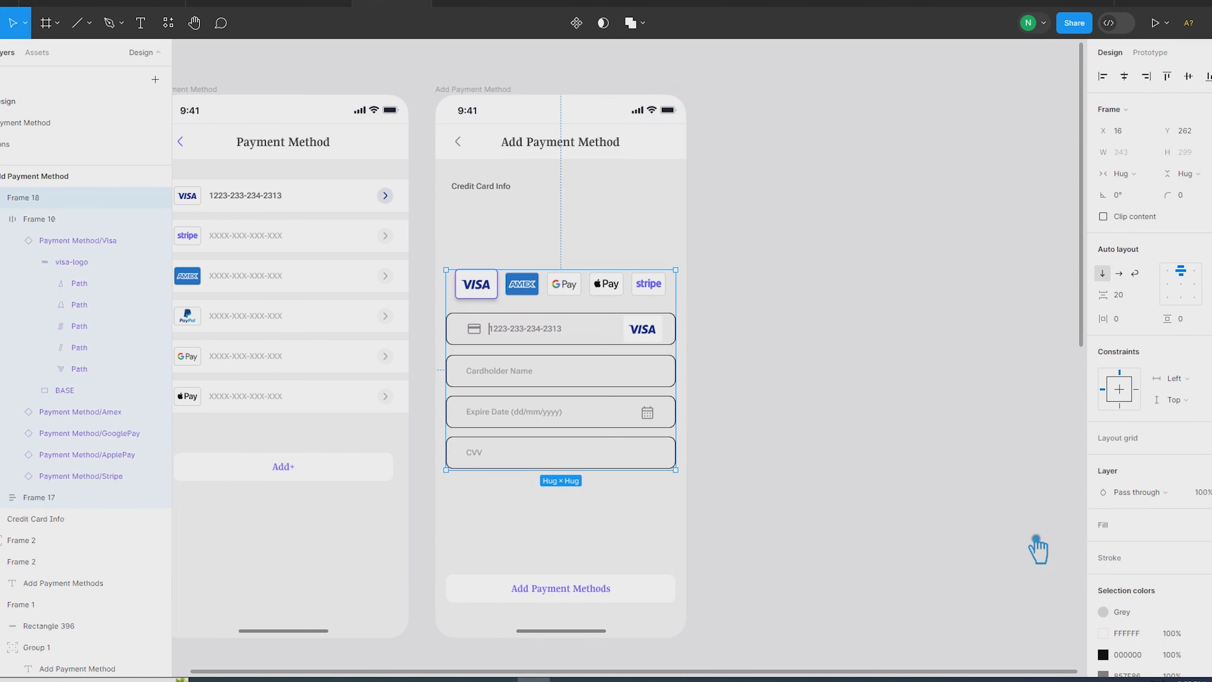
click(1107, 518)
click(1131, 540)
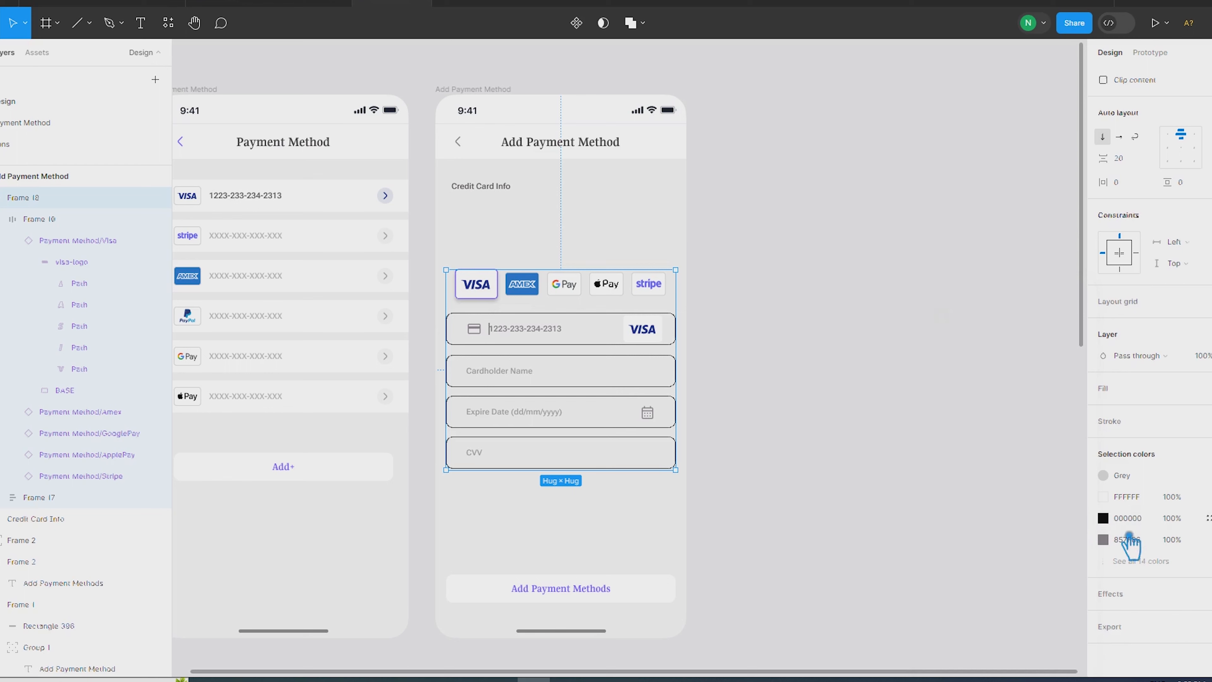
click(1107, 518)
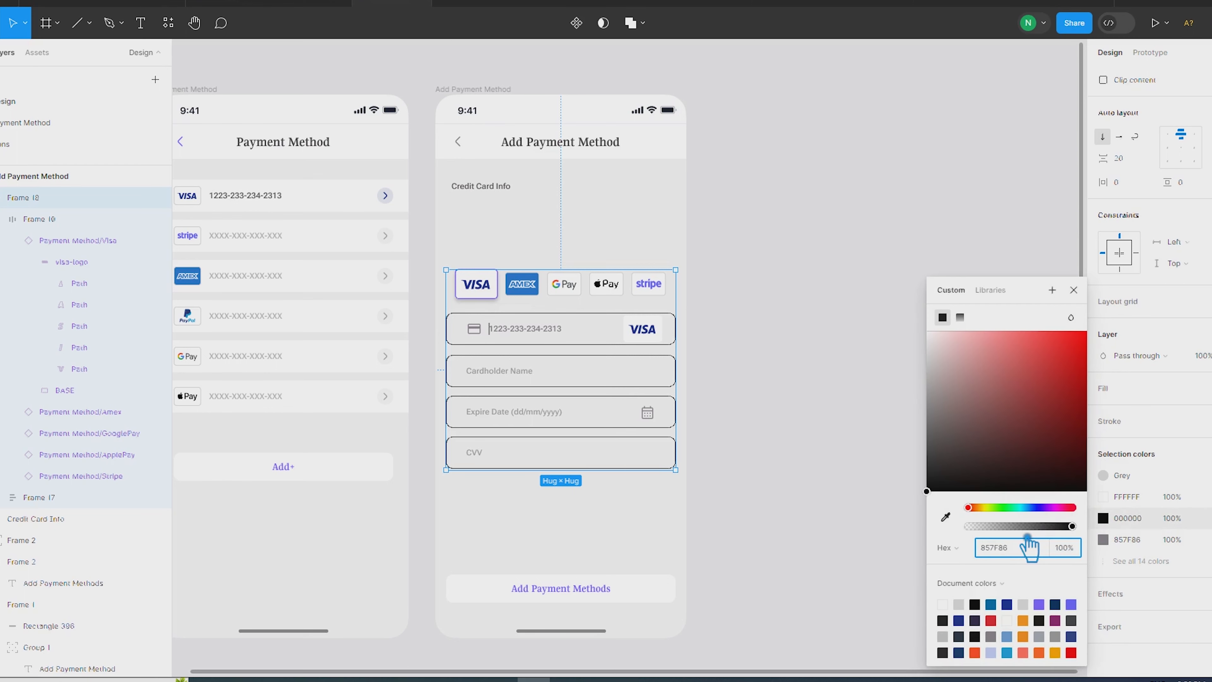
drag(960, 412, 930, 394)
click(847, 412)
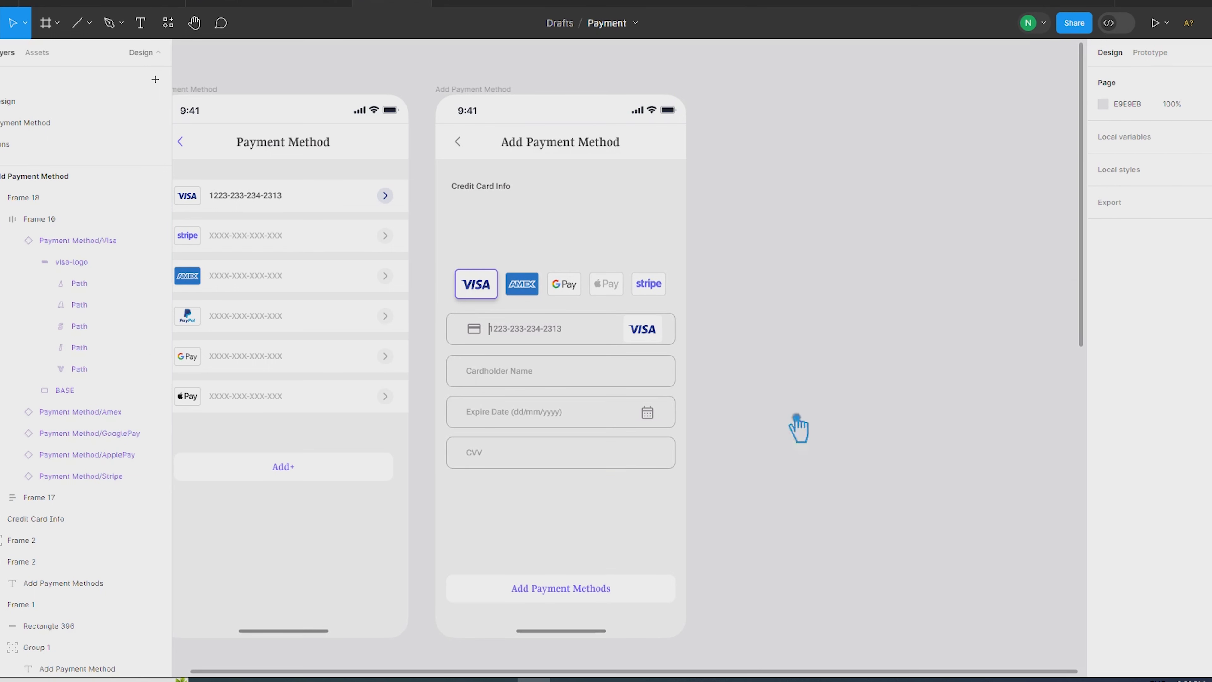
Left-align the contents of the form frame so the logo strip starts flush with the form fields.
double_click(482, 292)
click(891, 292)
click(623, 296)
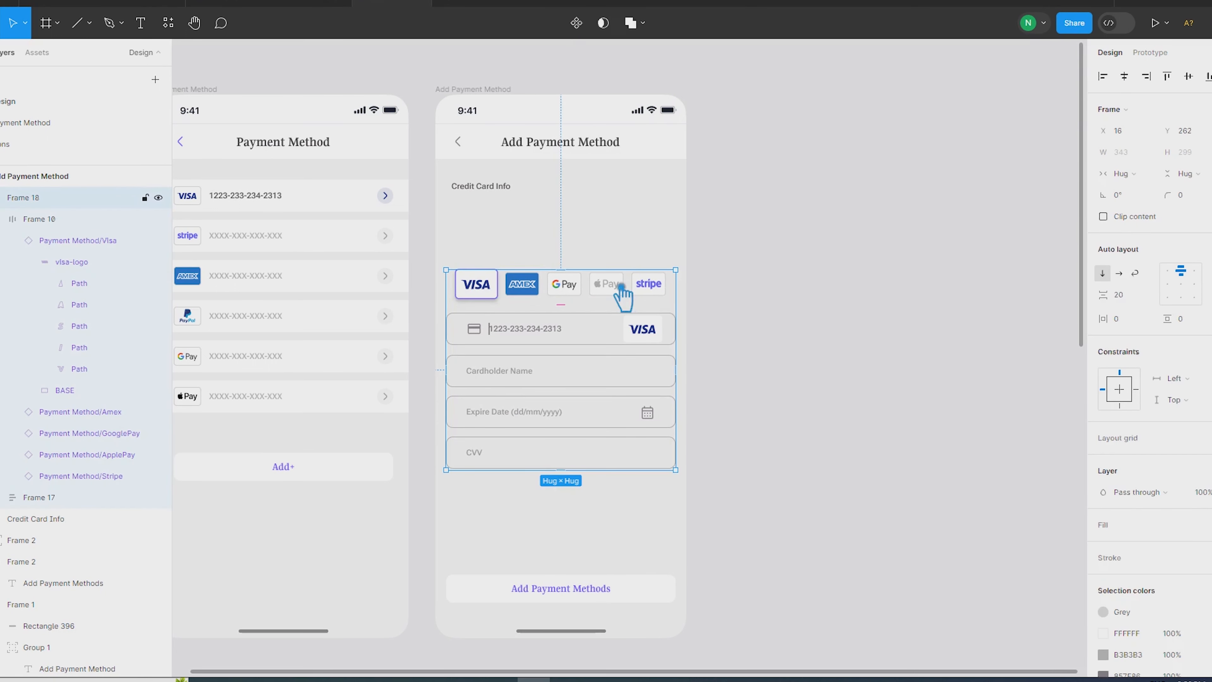
click(1177, 277)
click(870, 337)
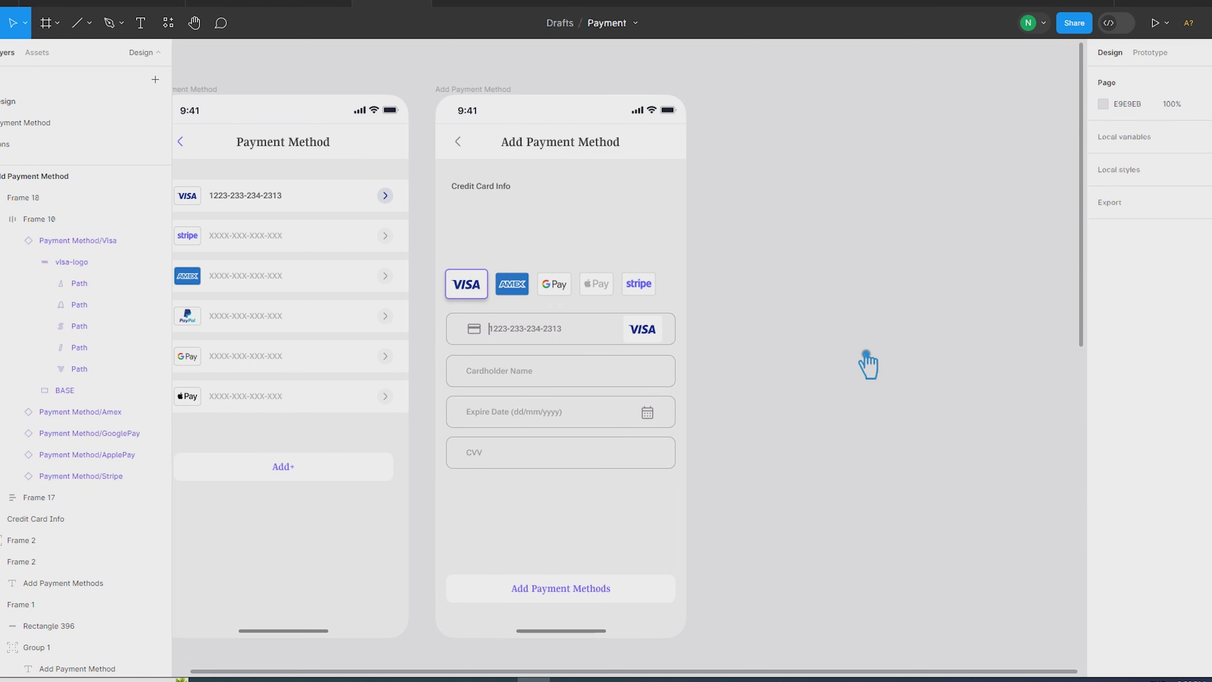
Move the Credit Card Info heading down to Y 136 and shift all payment rows and the Add+ button down by 10.
click(499, 188)
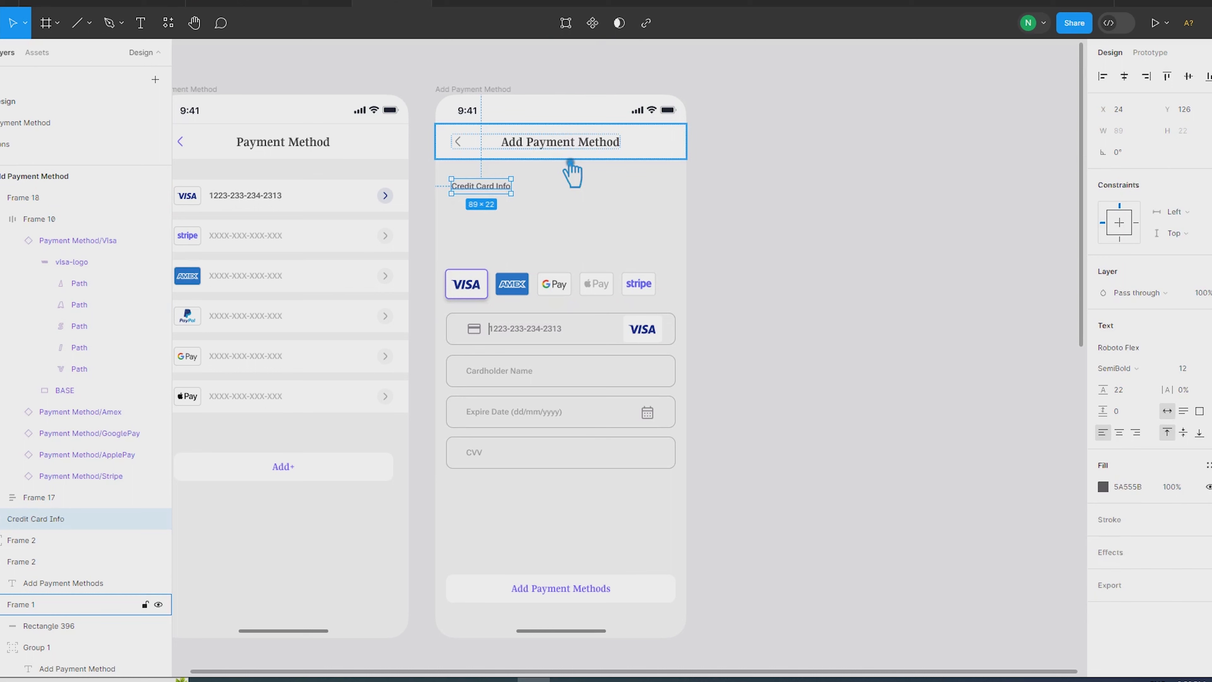
key(shift+Down)
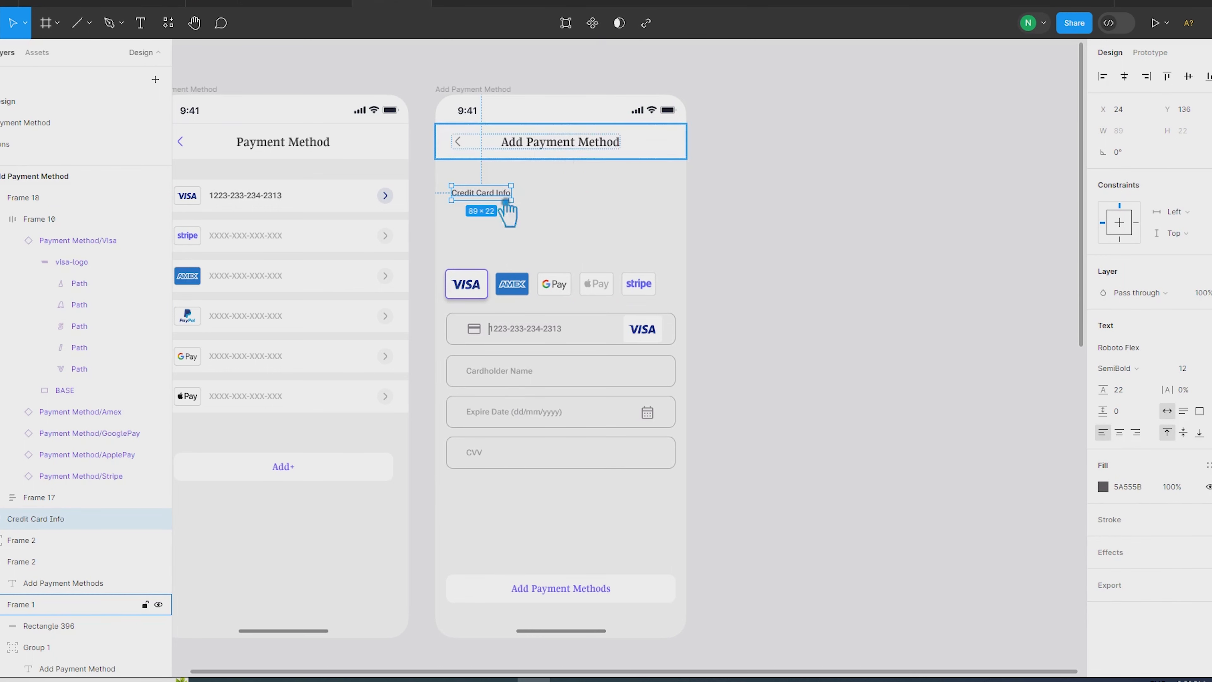
click(341, 188)
shift+click(299, 474)
shift+click(300, 396)
shift+click(299, 356)
shift+click(301, 316)
shift+click(305, 275)
shift+click(309, 240)
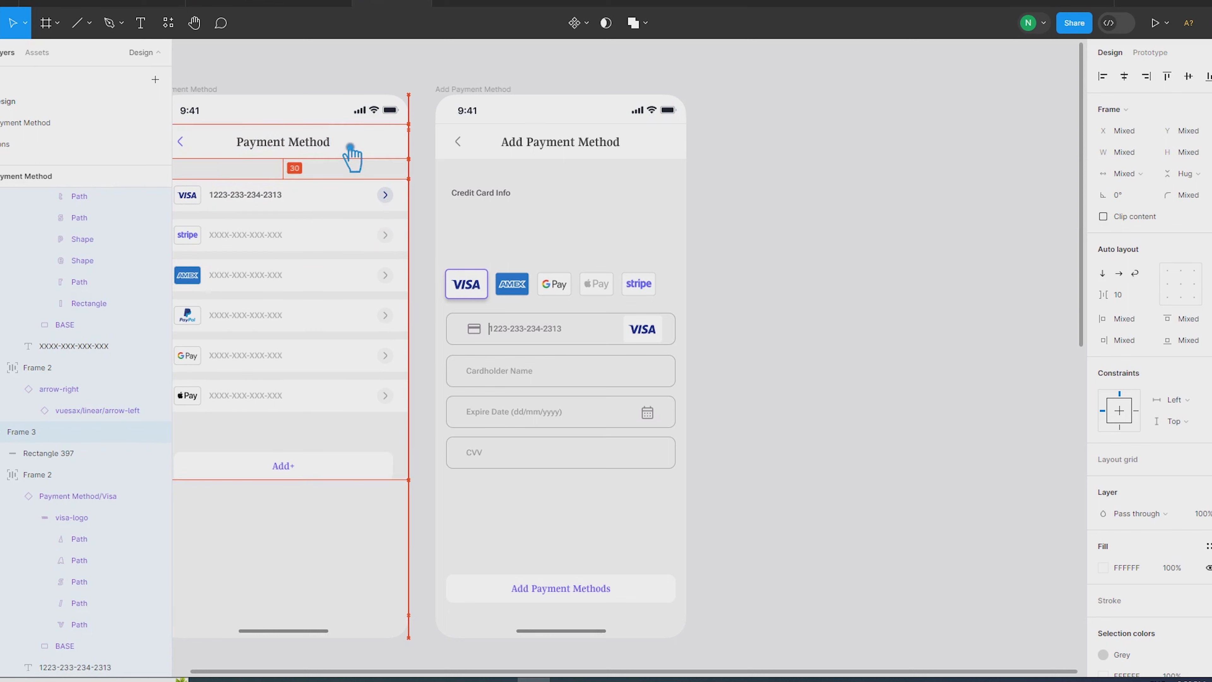
key(shift+Down)
Delete the leftover empty frame around the Credit Card Info heading.
click(525, 187)
click(546, 184)
key(Delete)
Widen the Credit Card Info heading's text box to 343 at X 16, matching the form fields.
click(501, 196)
key(alt)
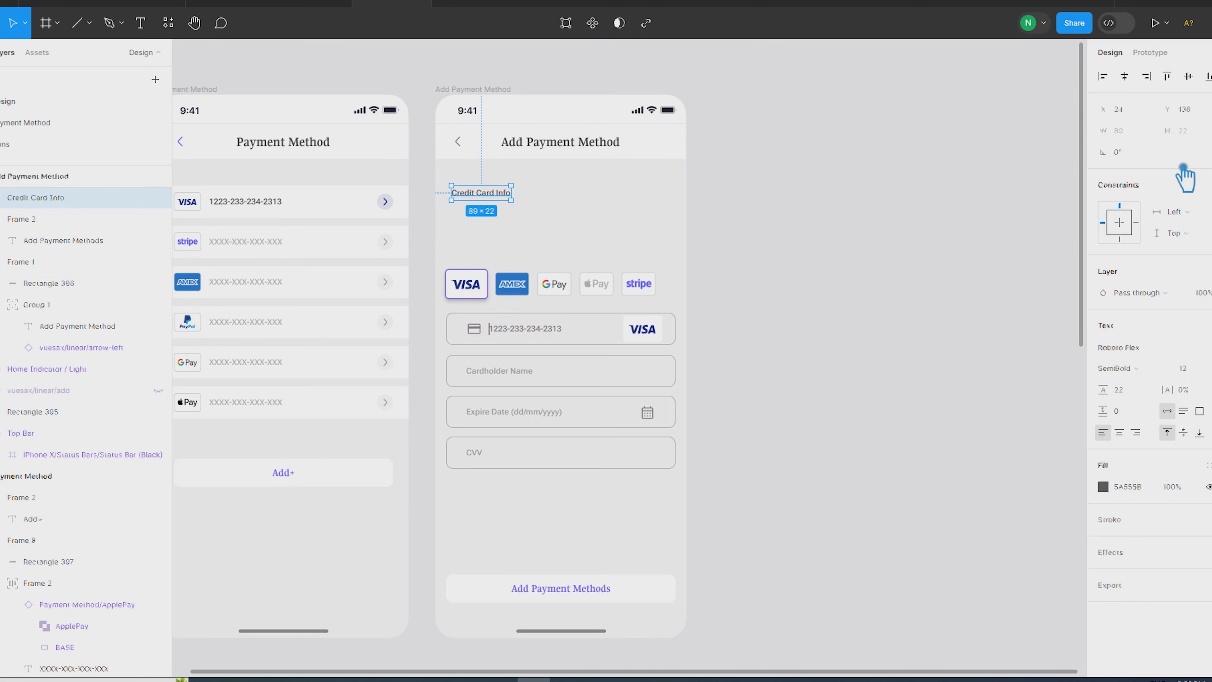
drag(527, 195, 687, 204)
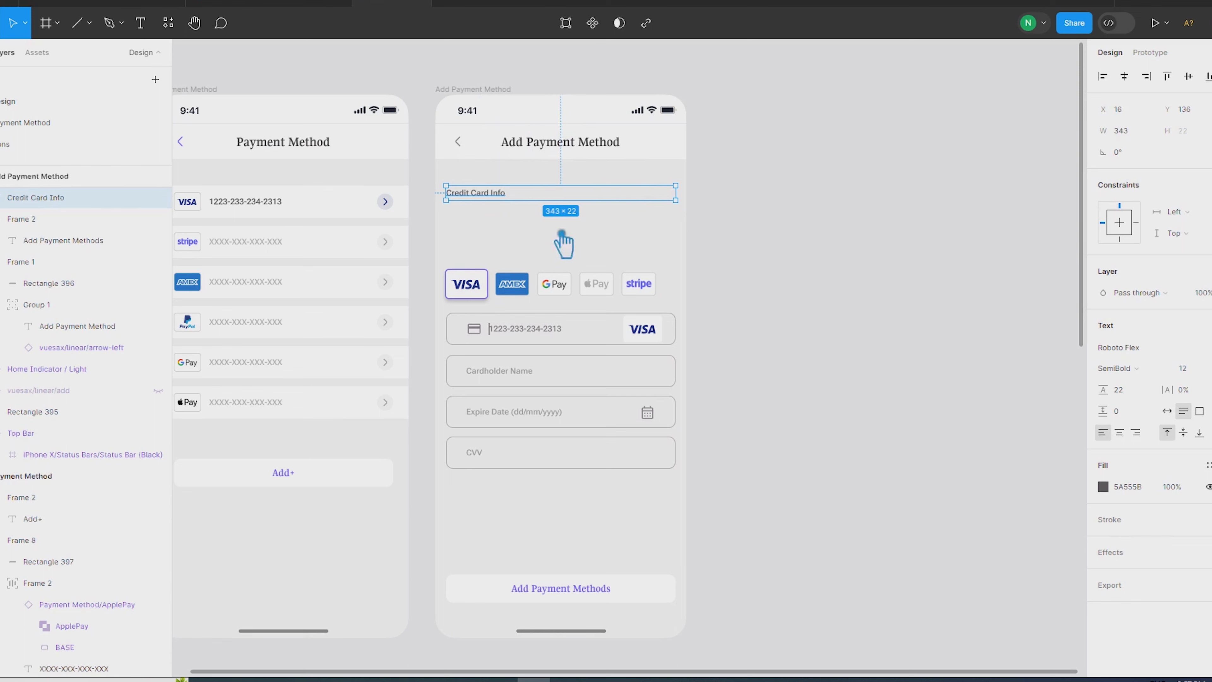
Wrap the Credit Card Info heading in an auto layout frame, align its content left and widen the frame to 343.
key(shift+a)
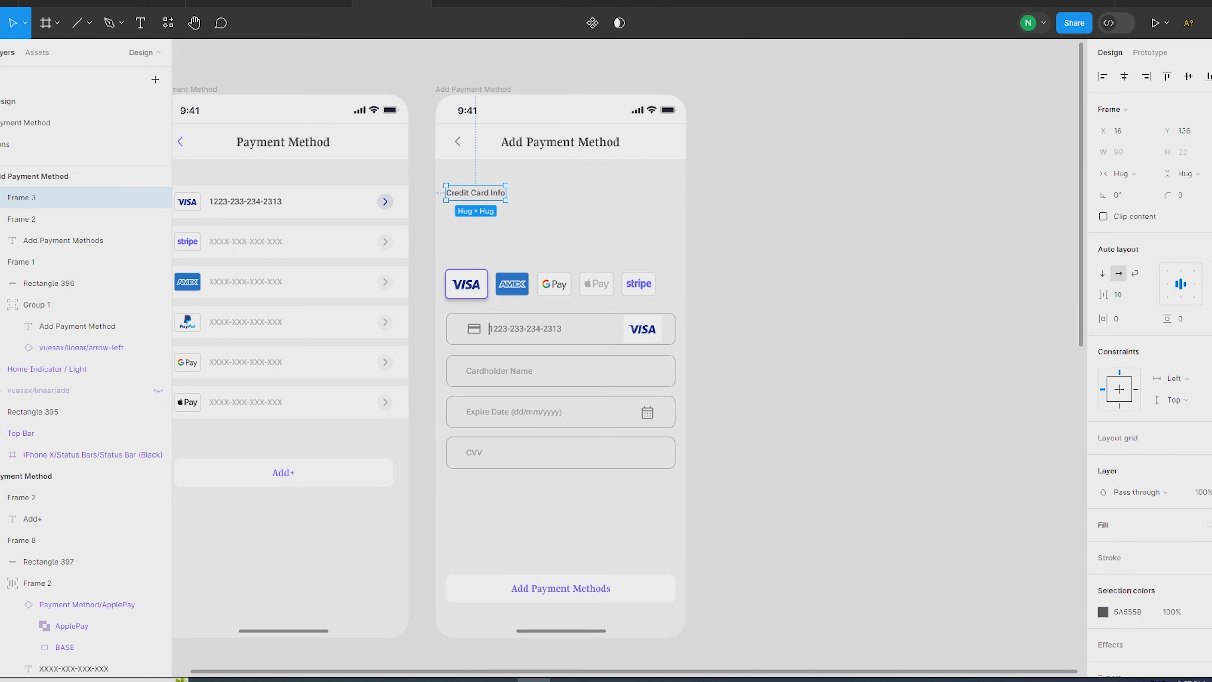
drag(513, 199, 668, 200)
click(1168, 284)
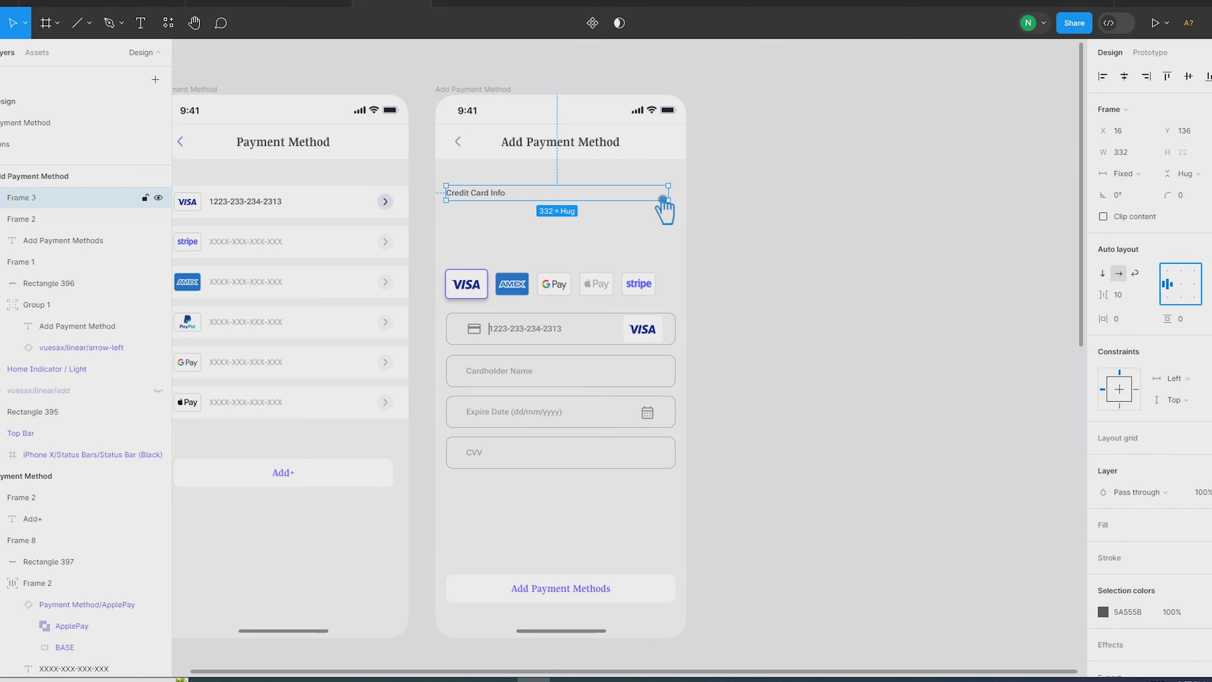
drag(685, 201, 684, 199)
scroll(680, 202, up, 5)
scroll(704, 274, down, 3)
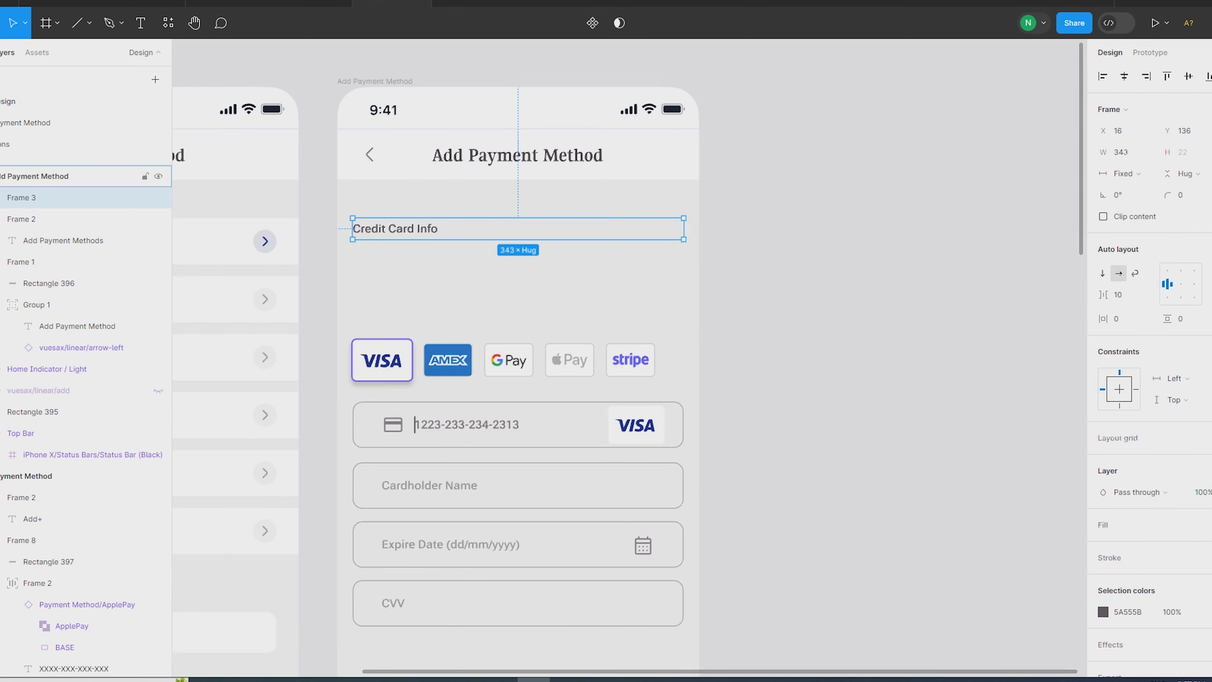
Set the heading frame's horizontal and vertical padding to 10.
key(Return)
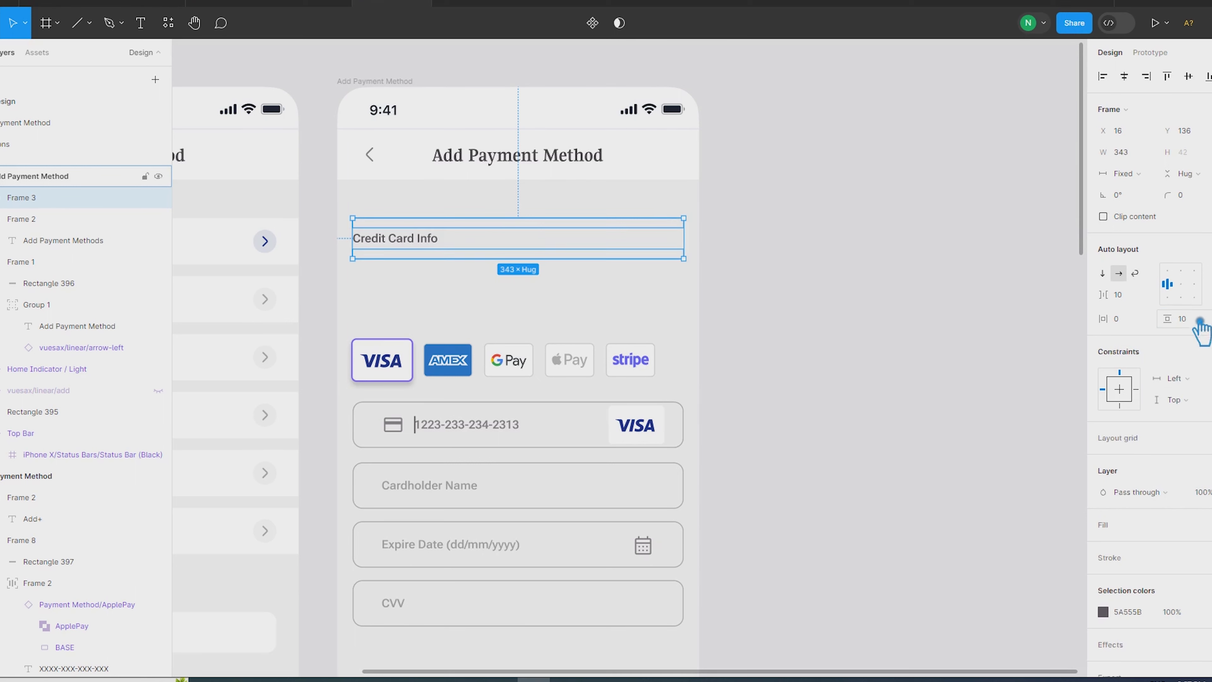
text(10)
key(Return)
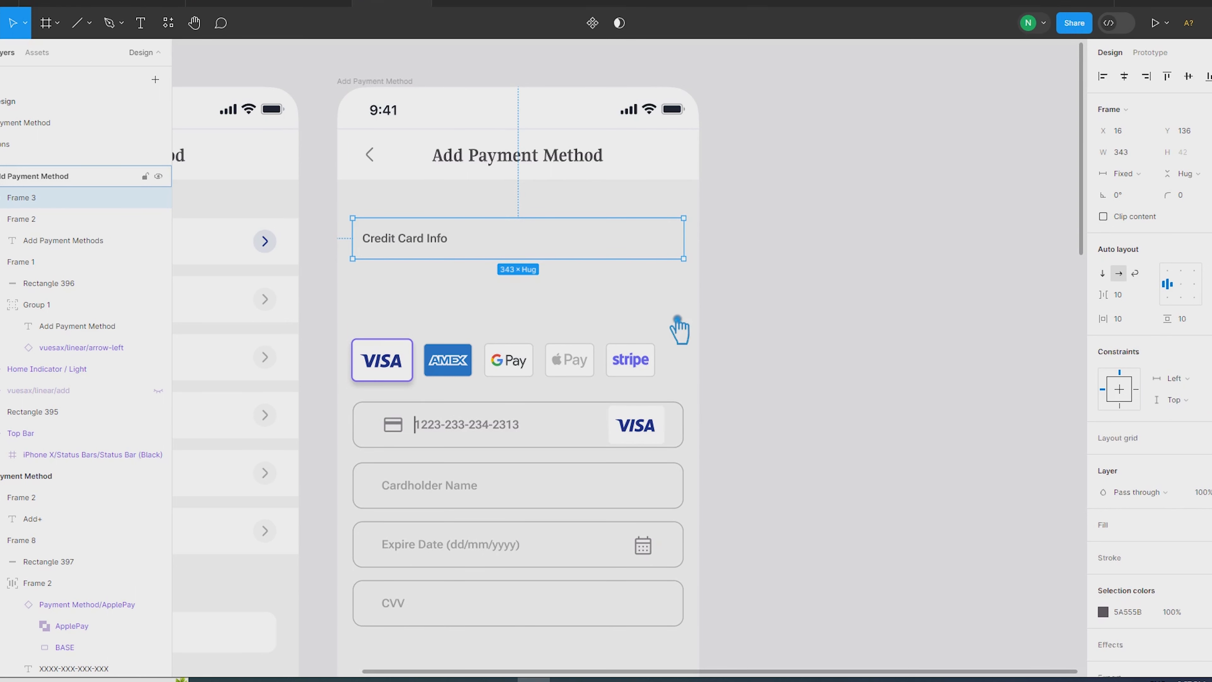
Adjust the left edge of the Payment Method title's text box beside the back arrow.
drag(373, 242, 377, 241)
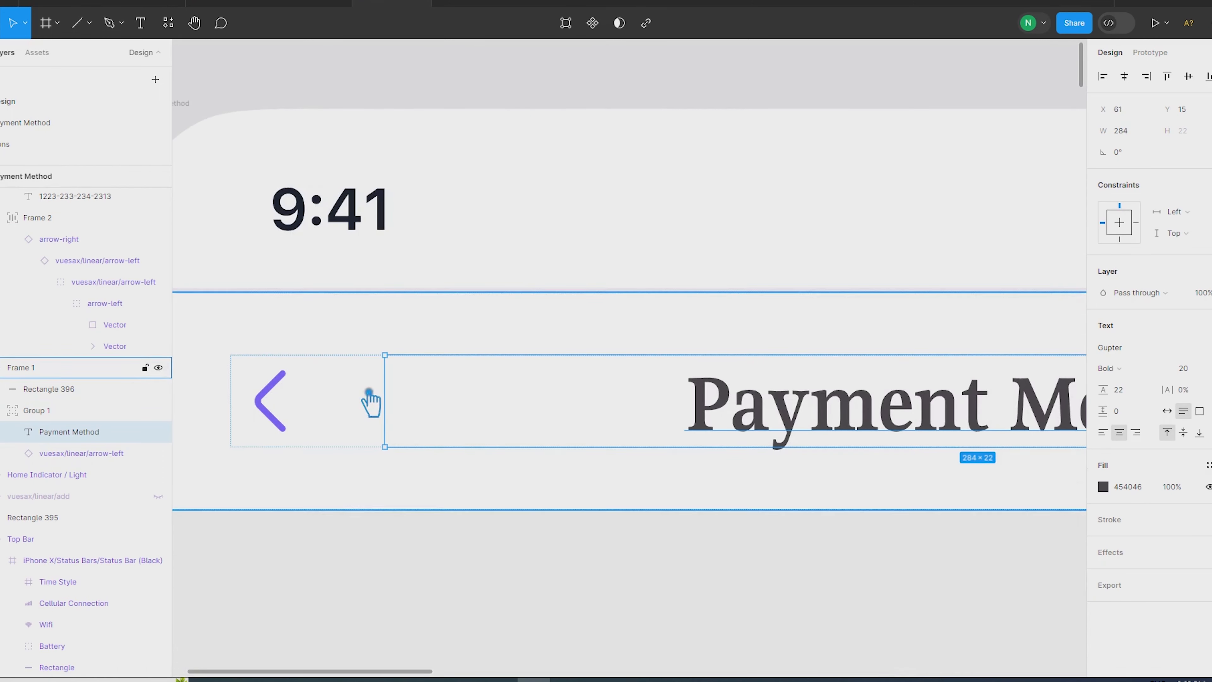
mouse_move(371, 402)
mouse_down()
mouse_move(354, 403)
mouse_move(390, 404)
mouse_up()
scroll(362, 401, up, 4)
scroll(391, 404, down, 3)
scroll(391, 404, down, 5)
click(1061, 477)
Set the five XXXX-XXX-XXX-XXX placeholder texts in the Payment Method list to the Regular font weight.
scroll(1036, 449, down, 4)
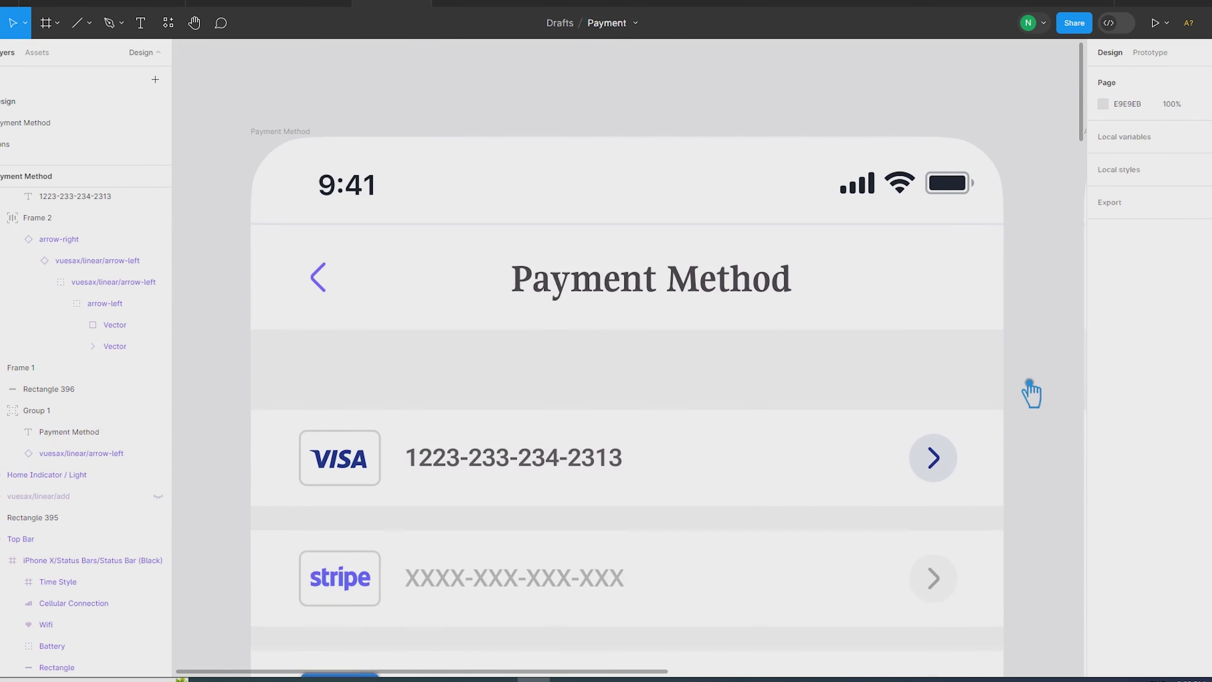
scroll(995, 333, down, 3)
drag(977, 440, 696, 278)
scroll(695, 278, down, 3)
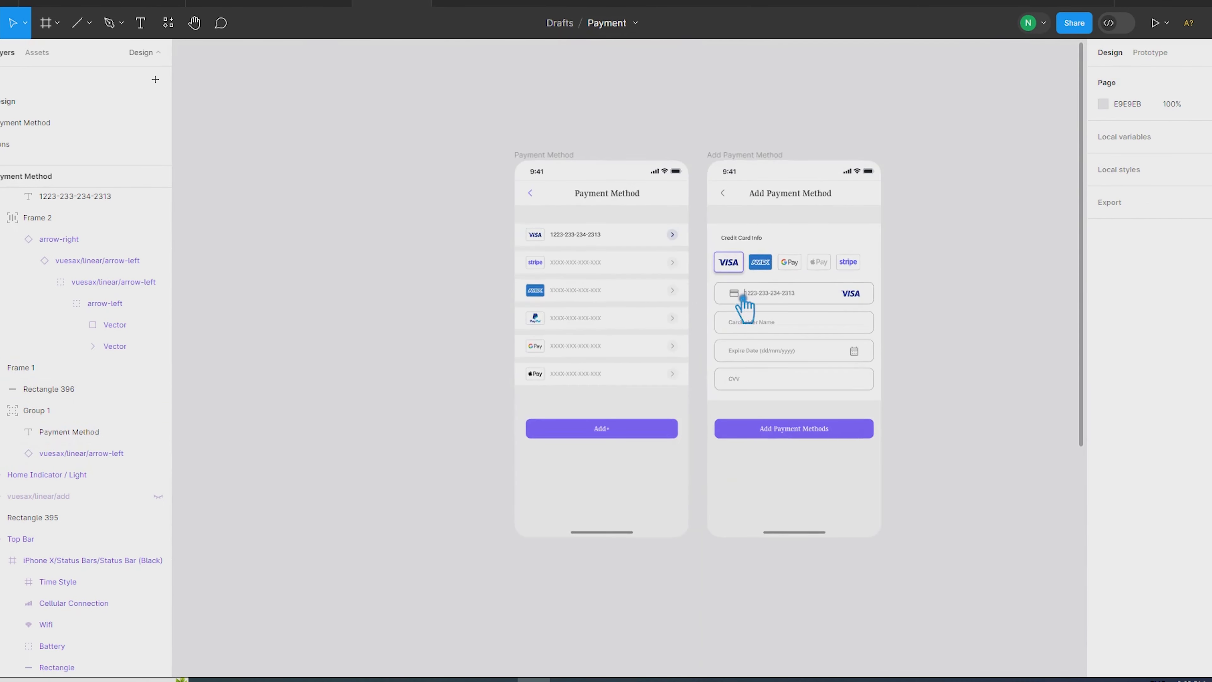
scroll(743, 297, up, 3)
click(442, 459)
shift+click(406, 399)
shift+click(411, 342)
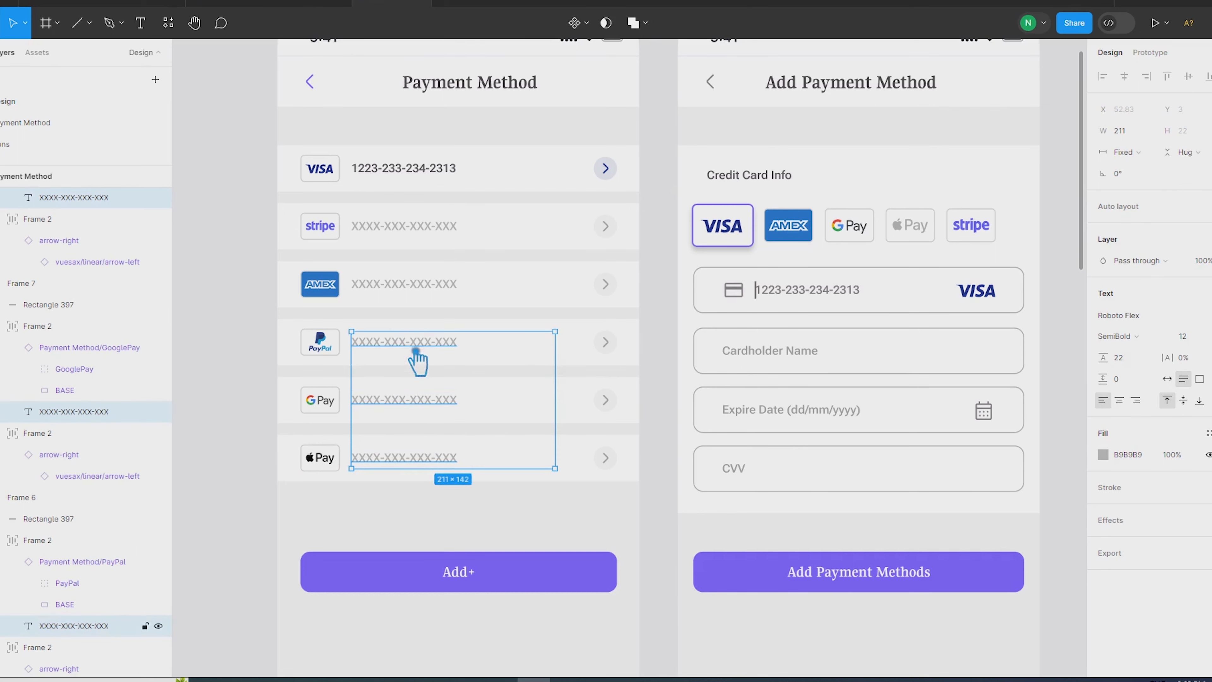
shift+click(409, 284)
shift+click(407, 226)
click(1145, 355)
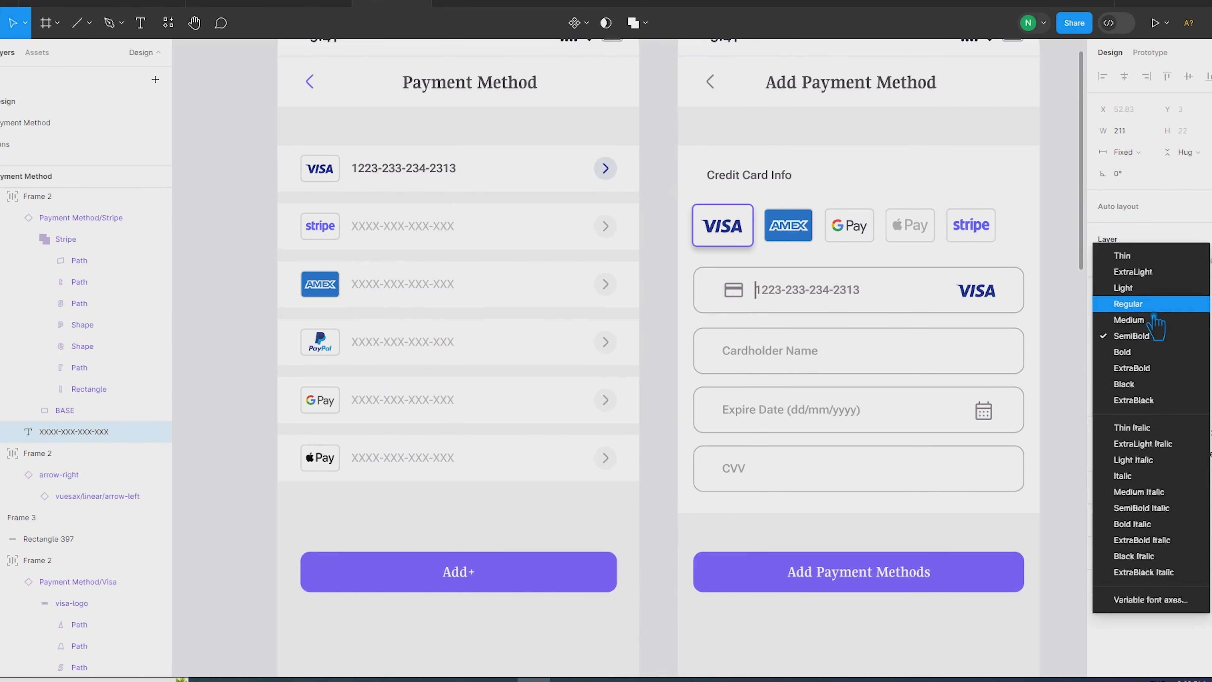
click(1128, 303)
click(233, 322)
Set the font size of the five XXXX-XXX-XXX-XXX placeholder texts to 10.
click(441, 459)
shift+click(406, 399)
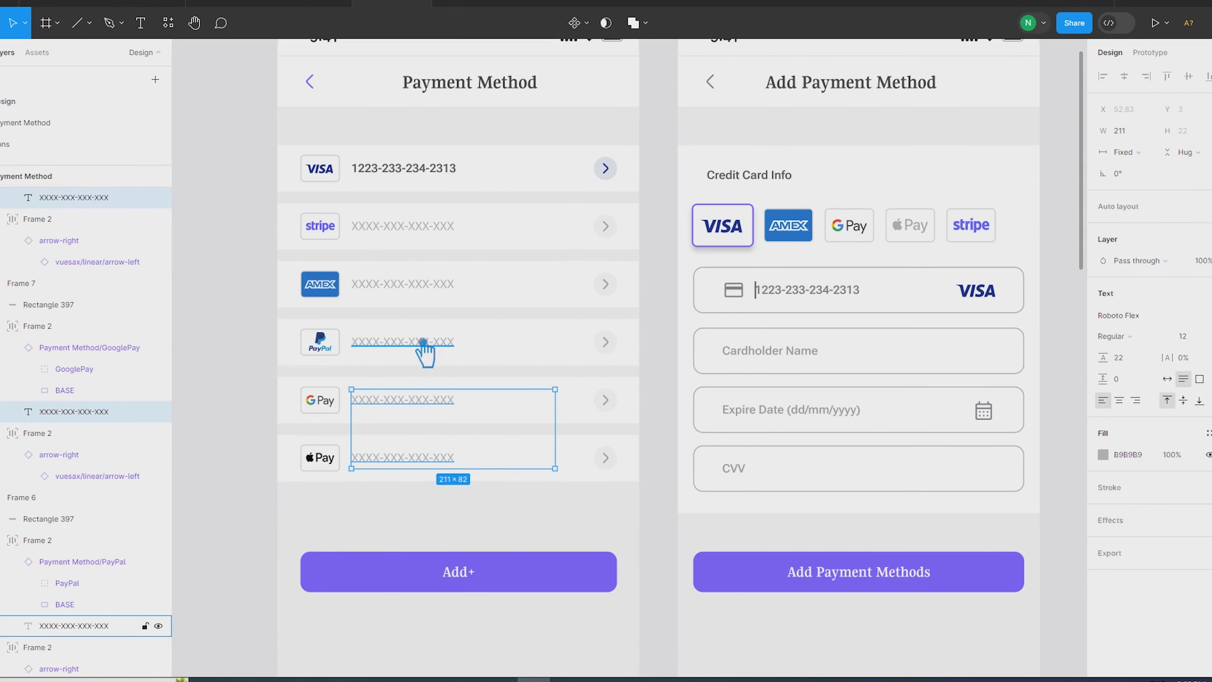
shift+click(411, 342)
shift+click(408, 284)
shift+click(407, 227)
key(BackSpace)
key(BackSpace)
text(10)
key(Return)
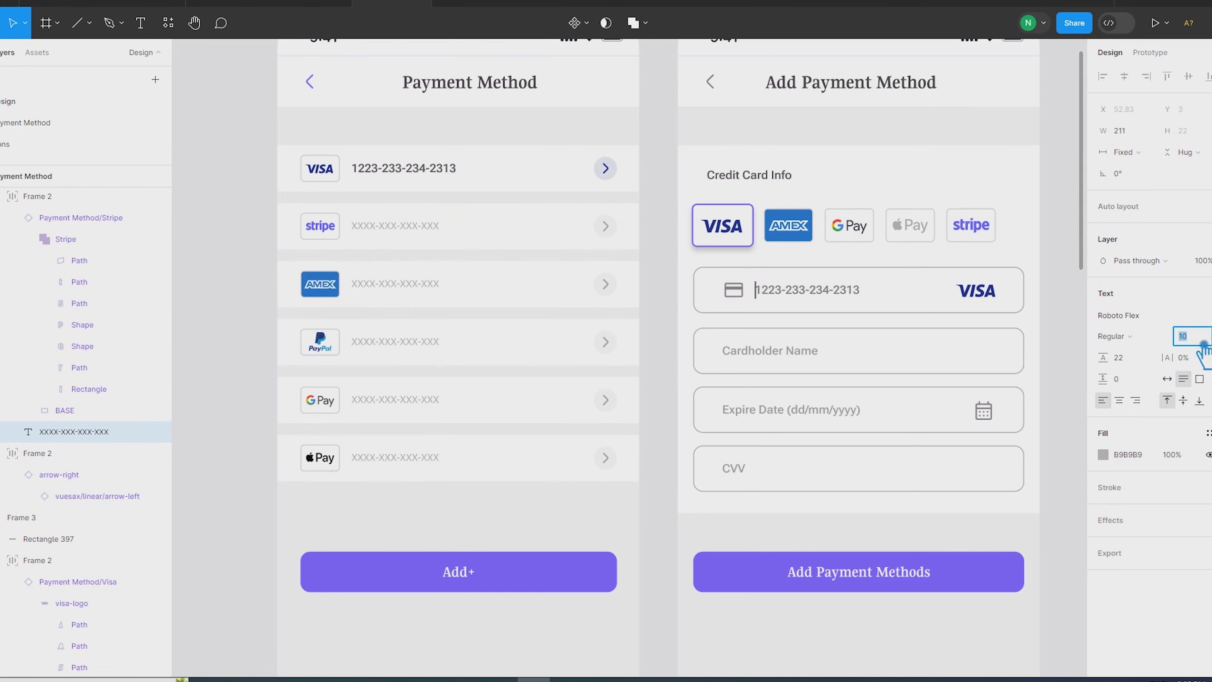
click(260, 252)
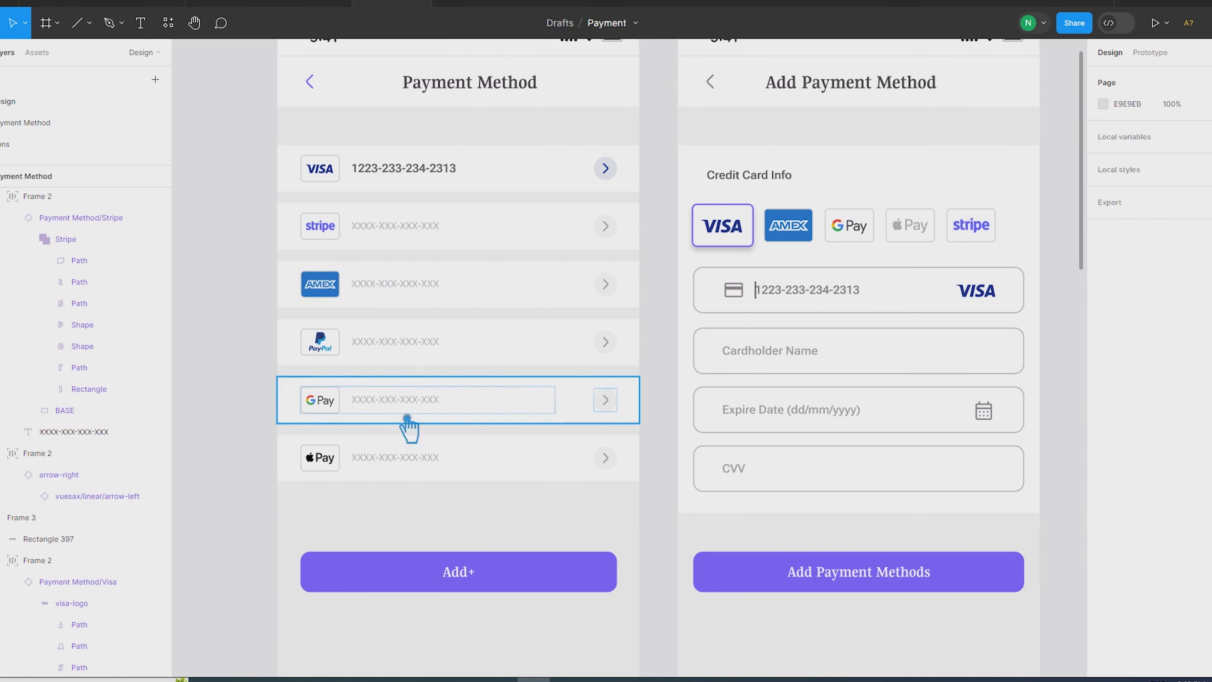
Check the fill colour of the Apple Pay row's placeholder text.
click(406, 458)
click(1128, 422)
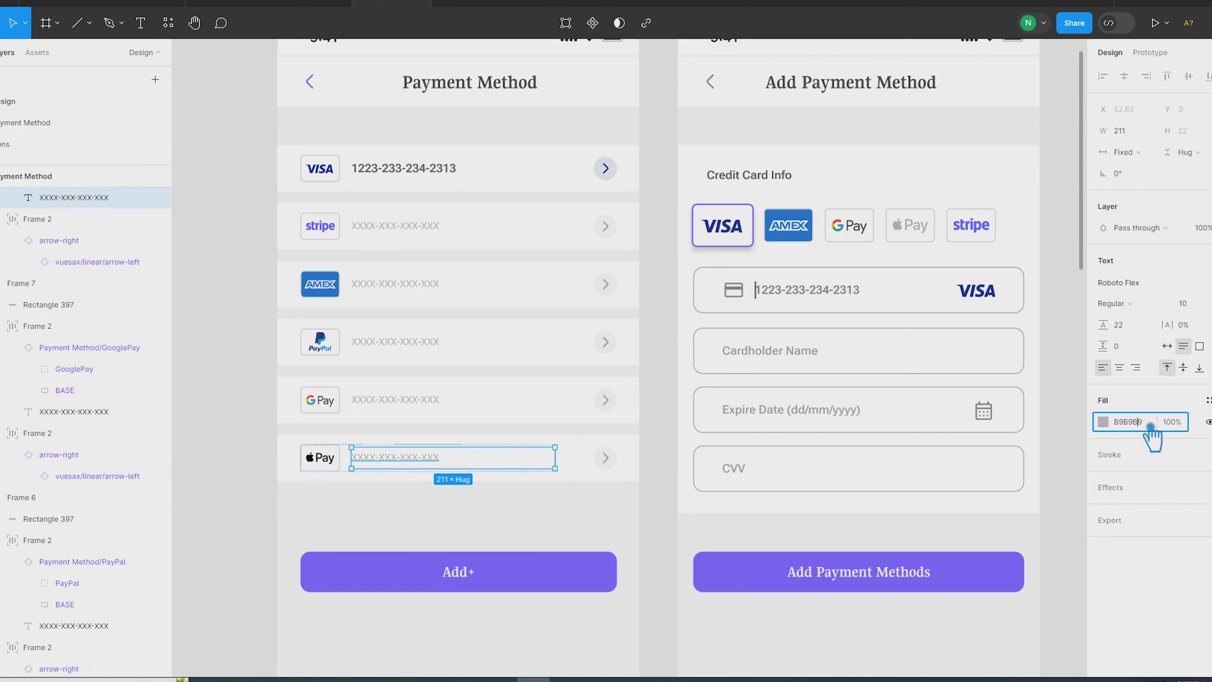
click(613, 462)
ctrl+shift+click(610, 407)
ctrl+shift+click(613, 348)
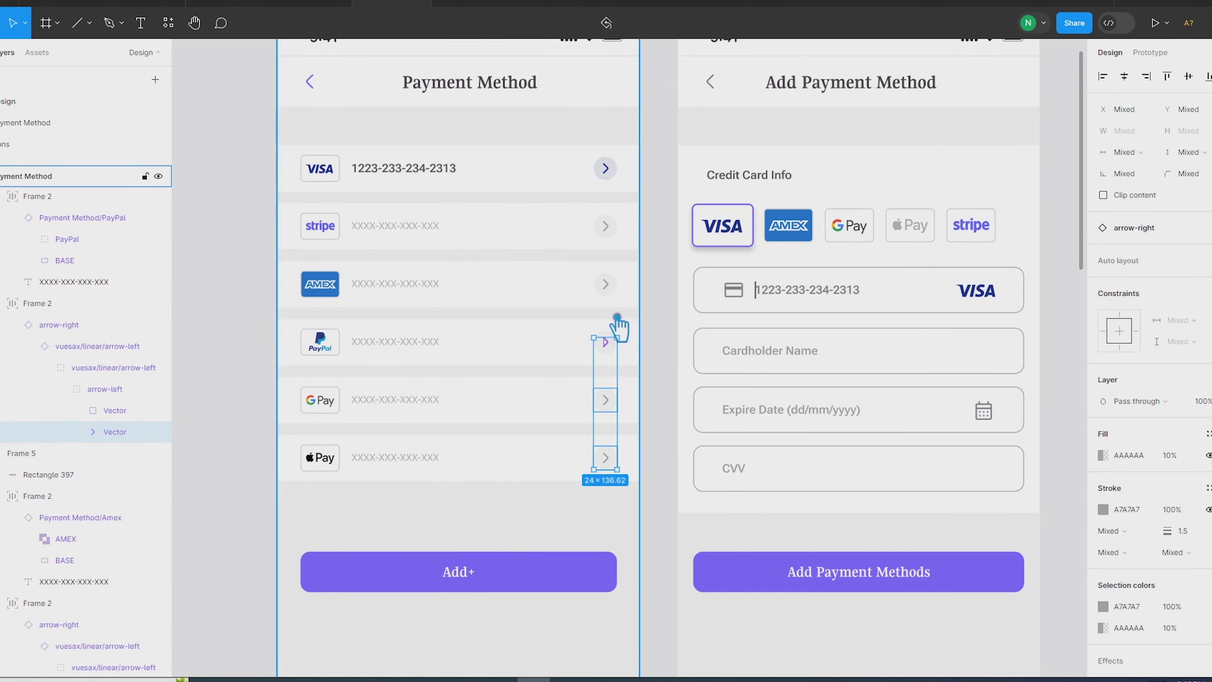
click(617, 315)
ctrl+click(615, 344)
ctrl+shift+click(615, 406)
click(679, 419)
click(622, 452)
ctrl+click(614, 459)
ctrl+shift+click(619, 406)
click(644, 412)
Select the round arrow buttons of all six payment rows together and check the colours they use.
double_click(602, 454)
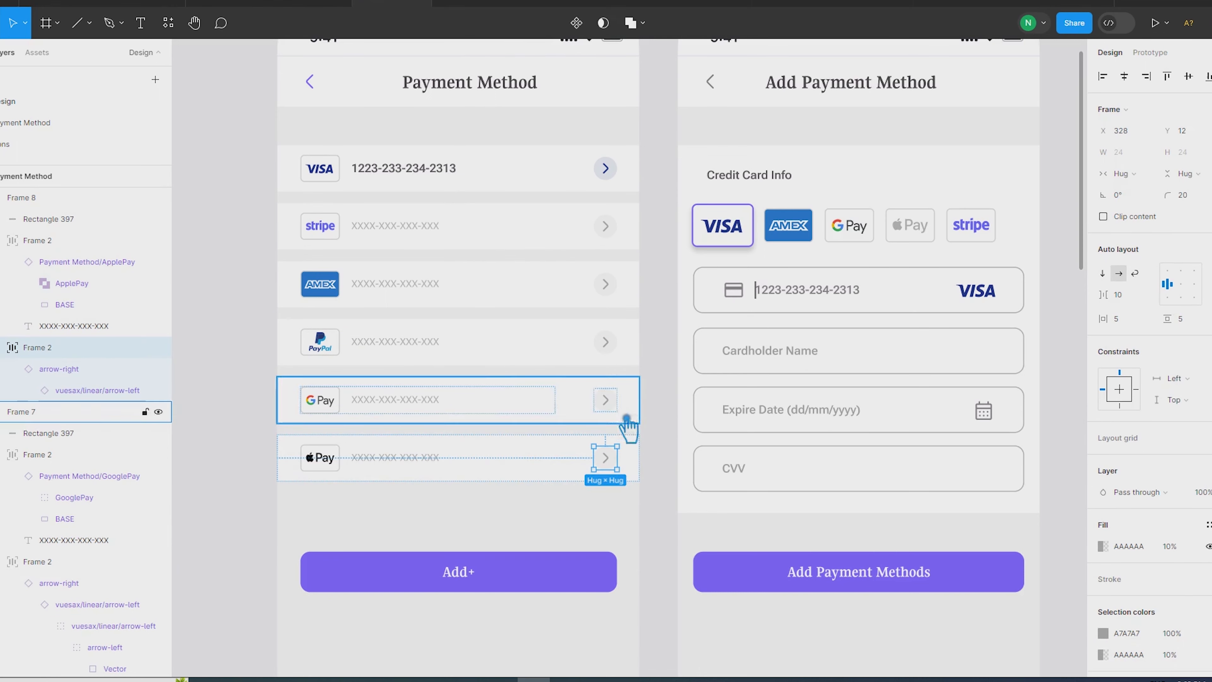
ctrl+shift+click(629, 404)
ctrl+shift+click(623, 349)
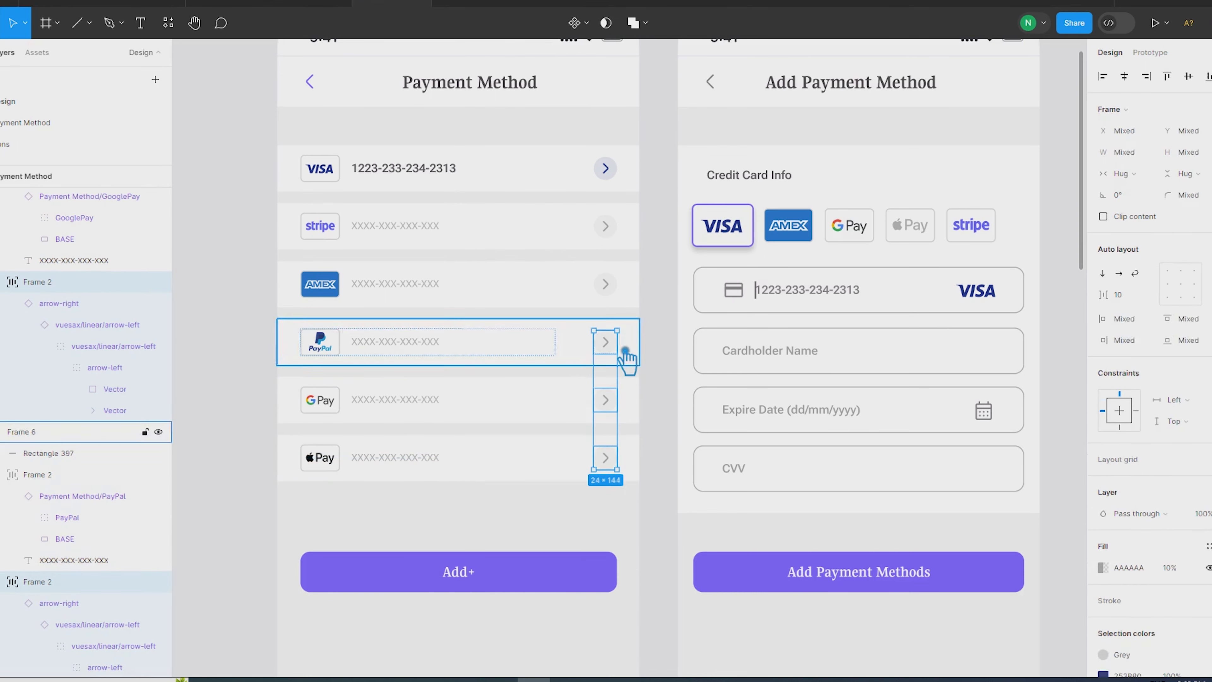
ctrl+shift+click(621, 292)
ctrl+shift+click(623, 222)
shift+click(624, 182)
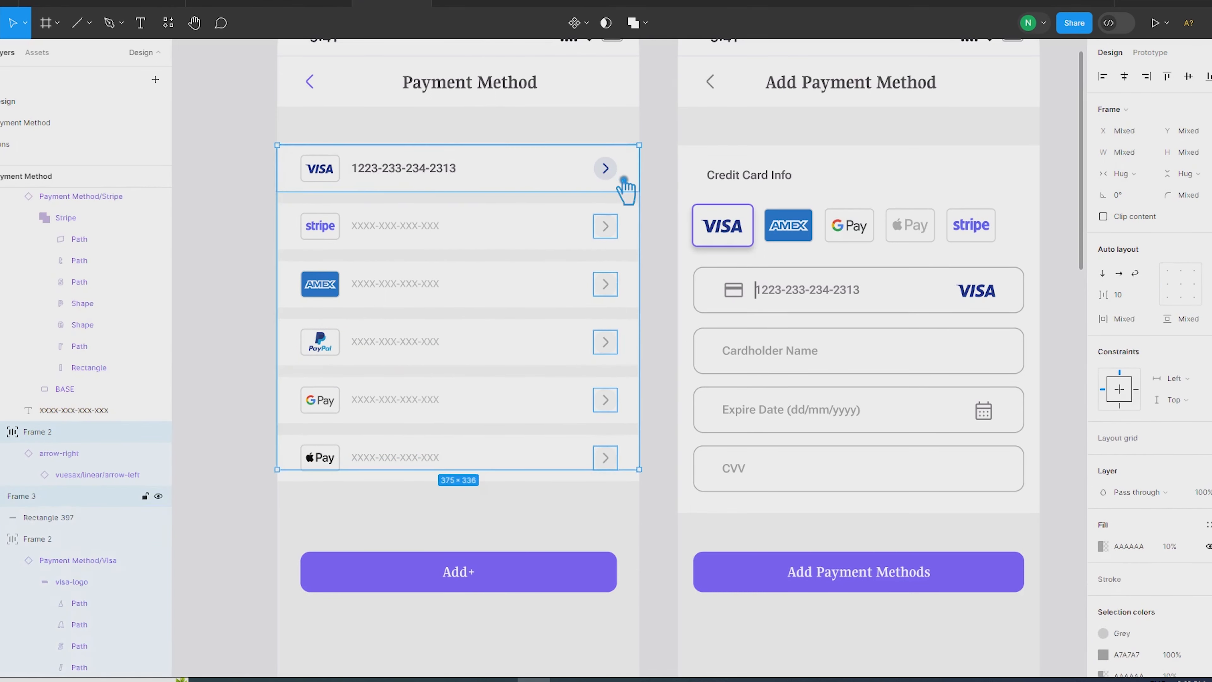
ctrl+shift+click(621, 178)
shift+click(622, 176)
shift+double_click(623, 175)
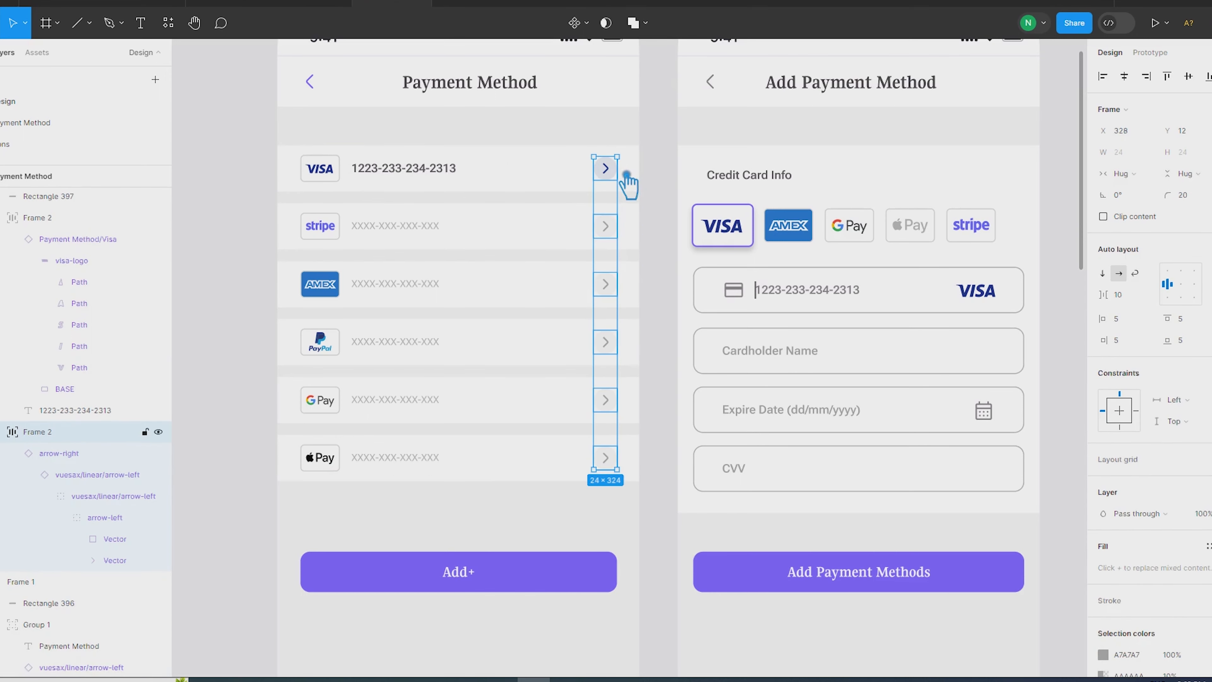
scroll(1179, 530, down, 3)
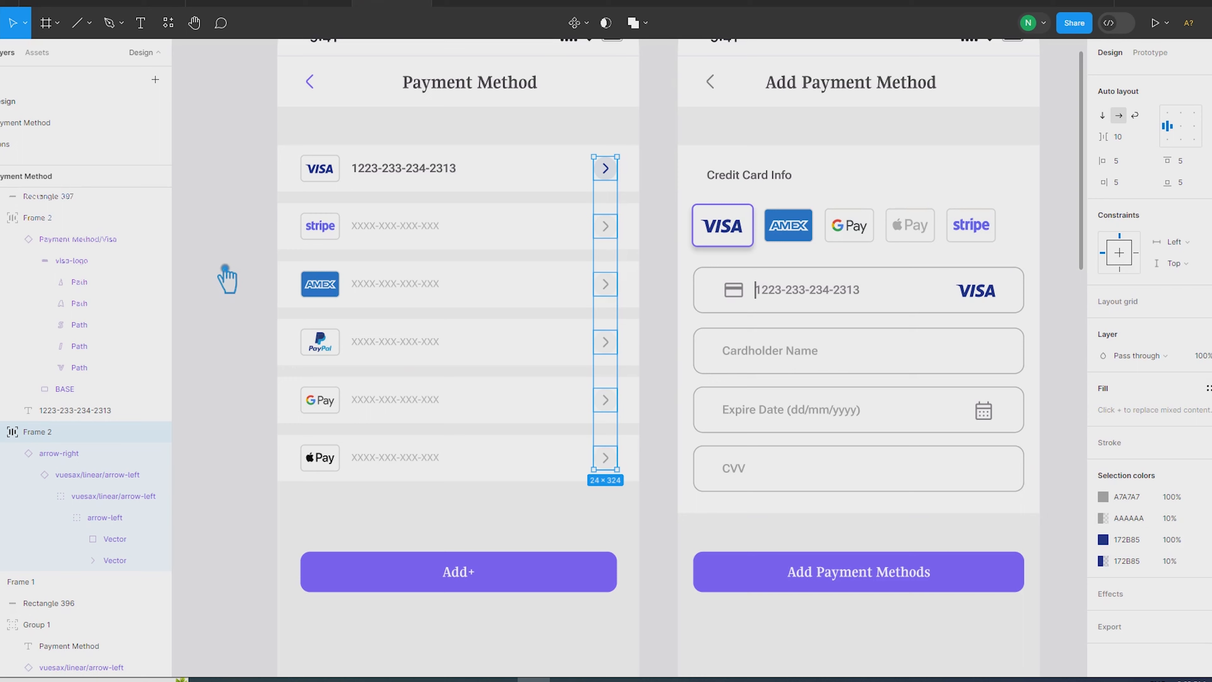
click(229, 280)
Hide the editor interface to review both payment screens side by side.
scroll(228, 279, down, 2)
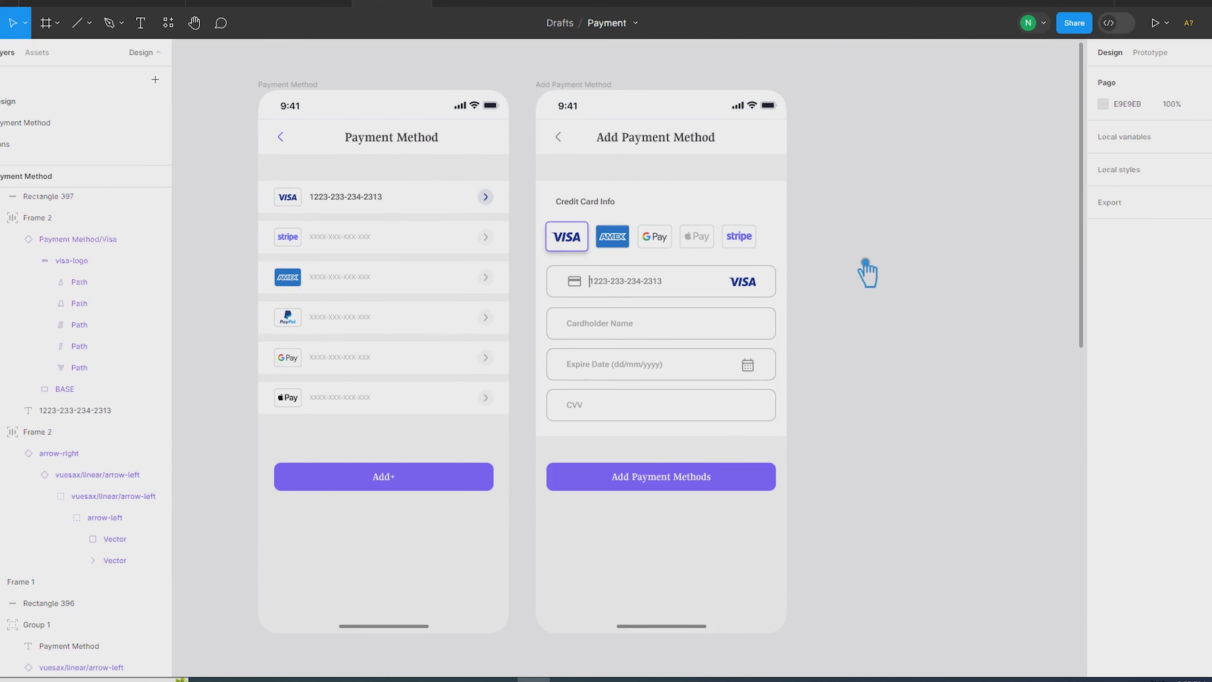
key(ctrl+backslash)
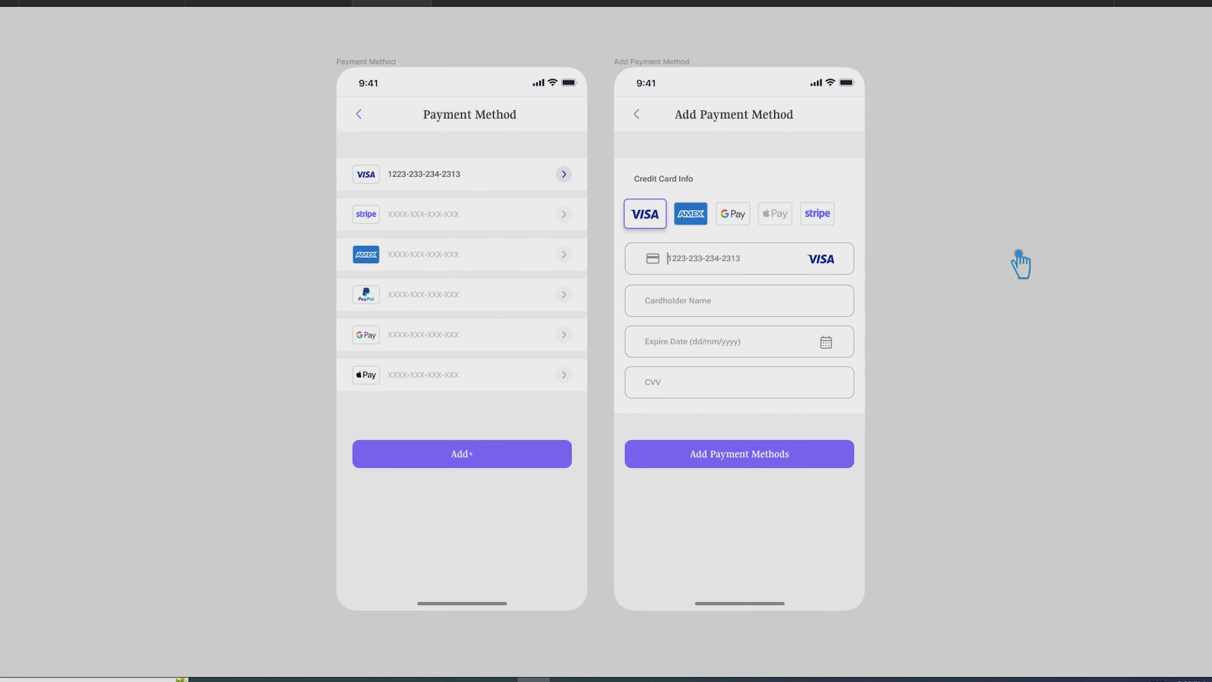